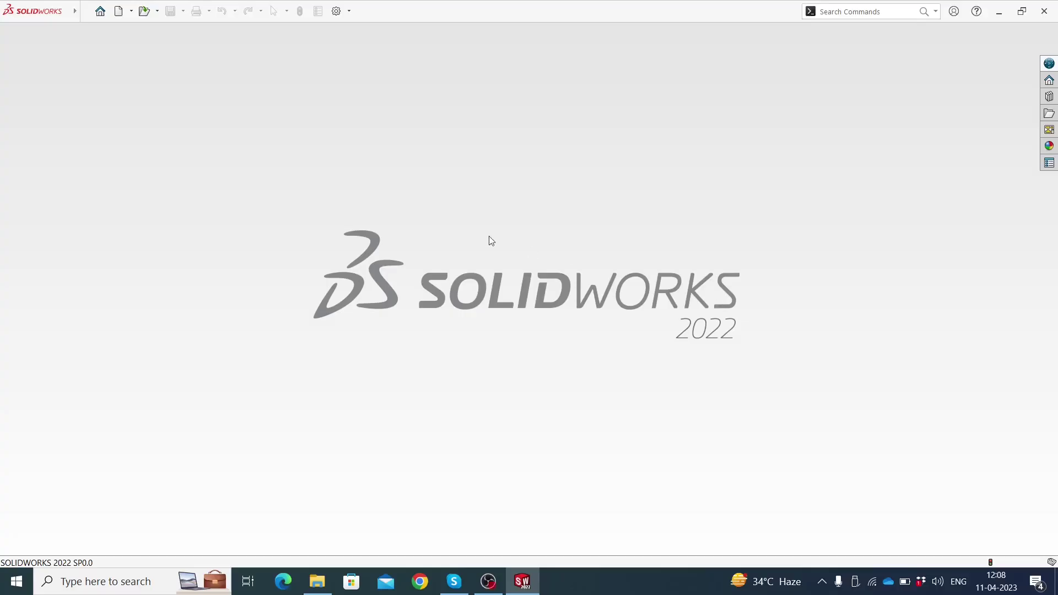
- Create a new part document, Part5
click(86, 12)
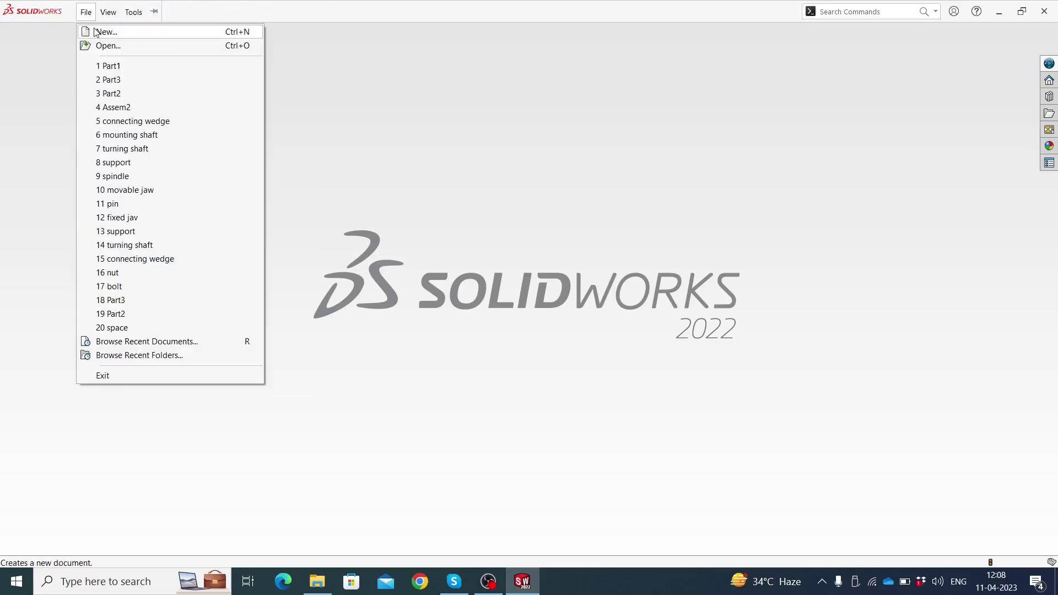
click(97, 31)
click(451, 435)
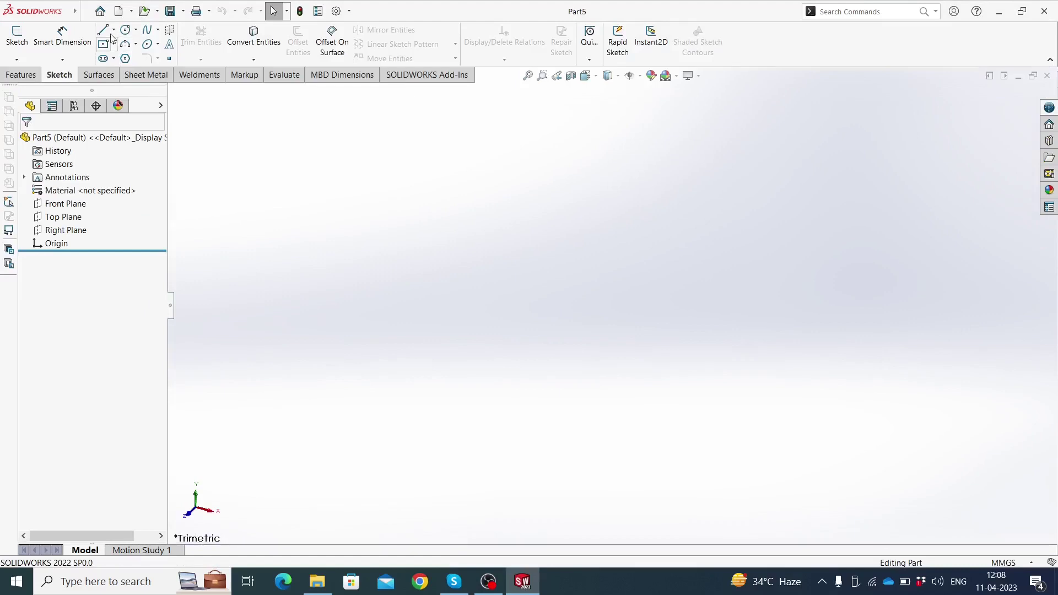
- Start a sketch on the Front Plane, viewed normal to the screen
click(105, 30)
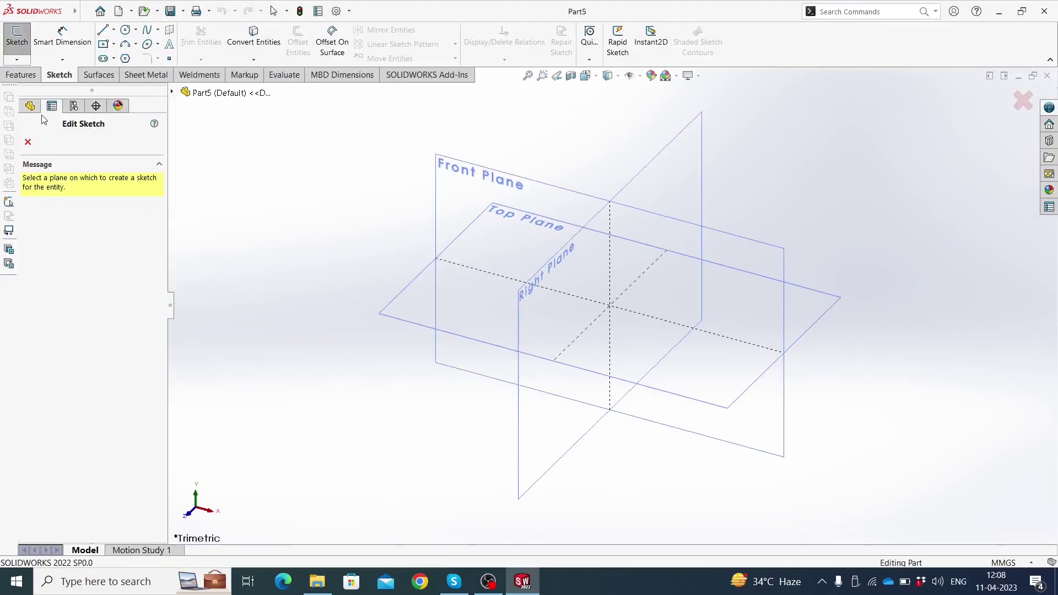
click(27, 146)
click(69, 204)
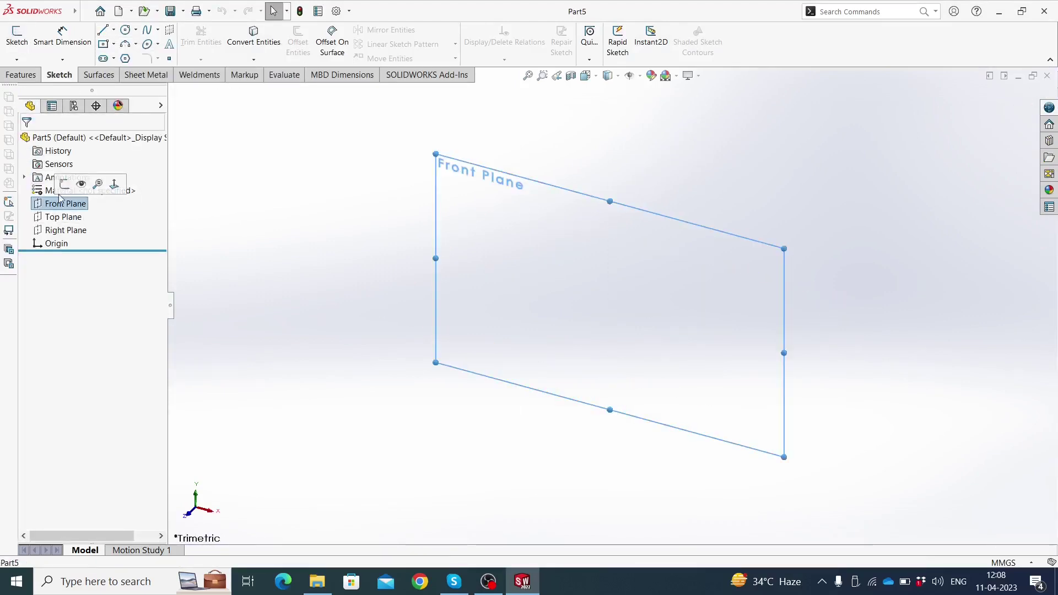
click(135, 193)
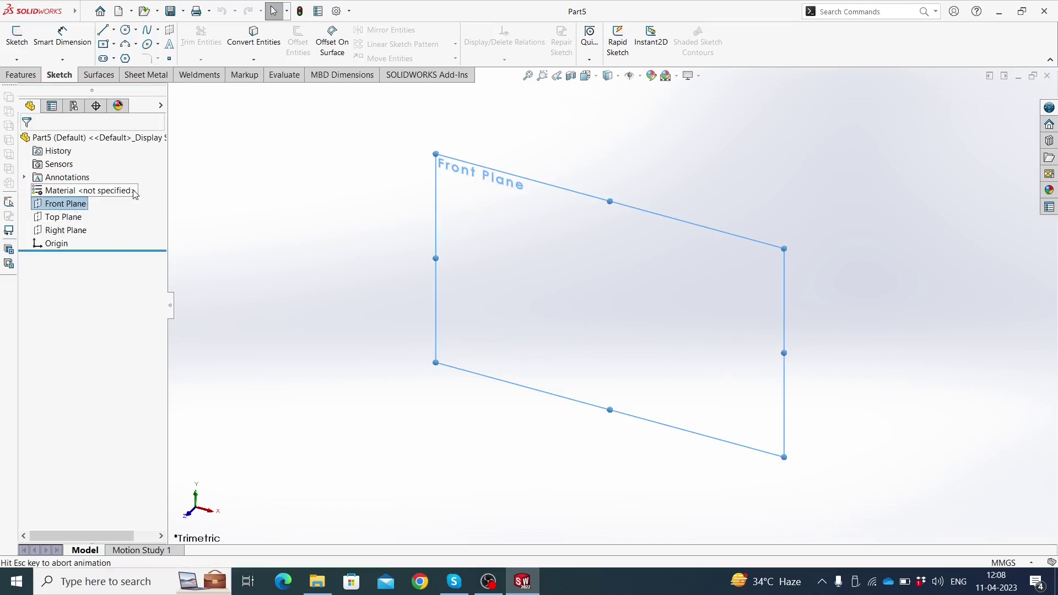
click(16, 34)
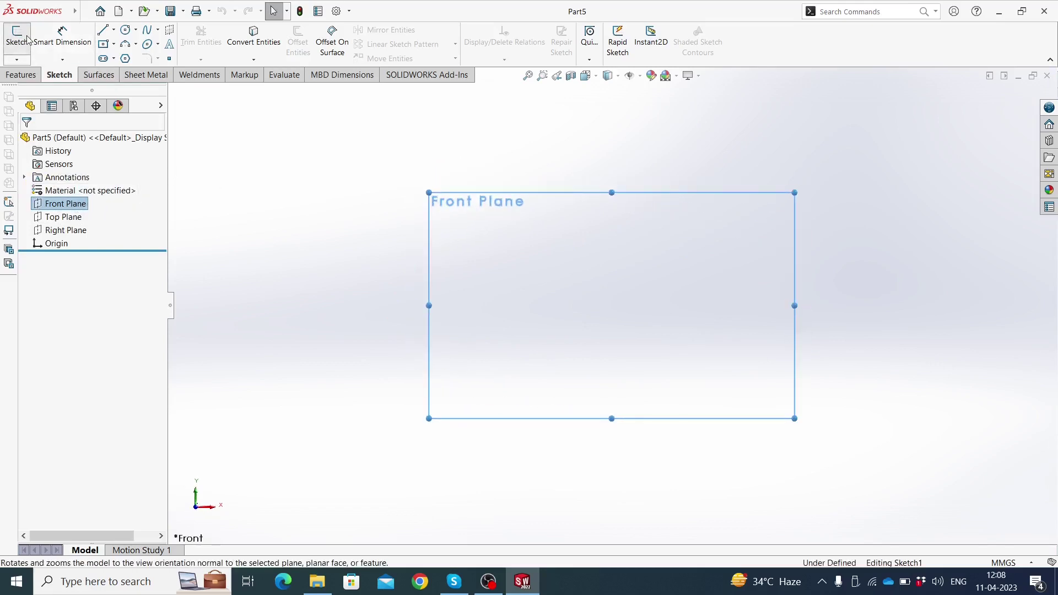
- Draw a horizontal line spanning across the origin
click(102, 30)
scroll(700, 327, down, 3)
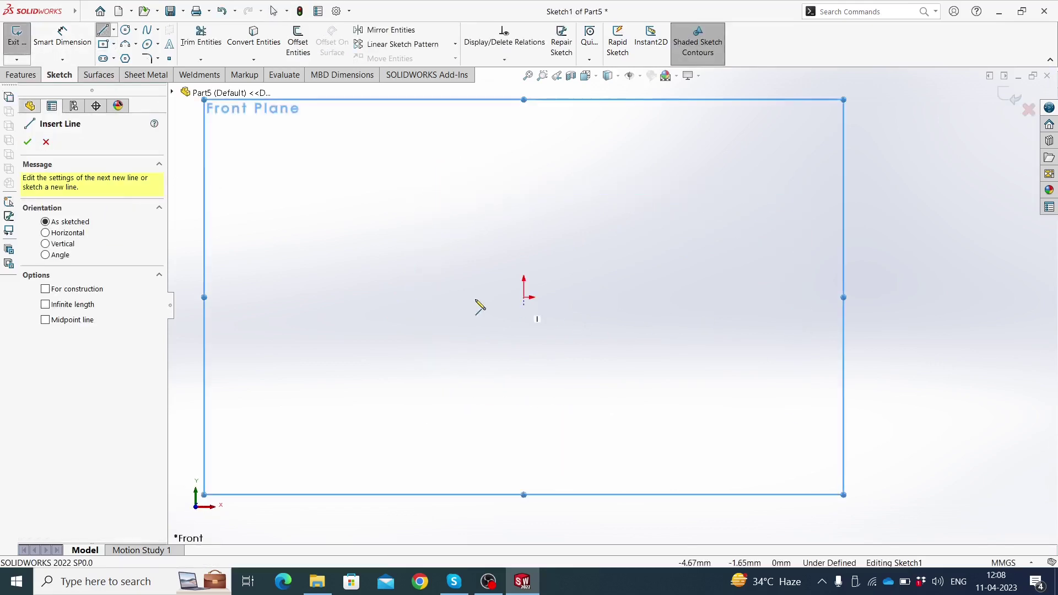
click(428, 297)
click(632, 298)
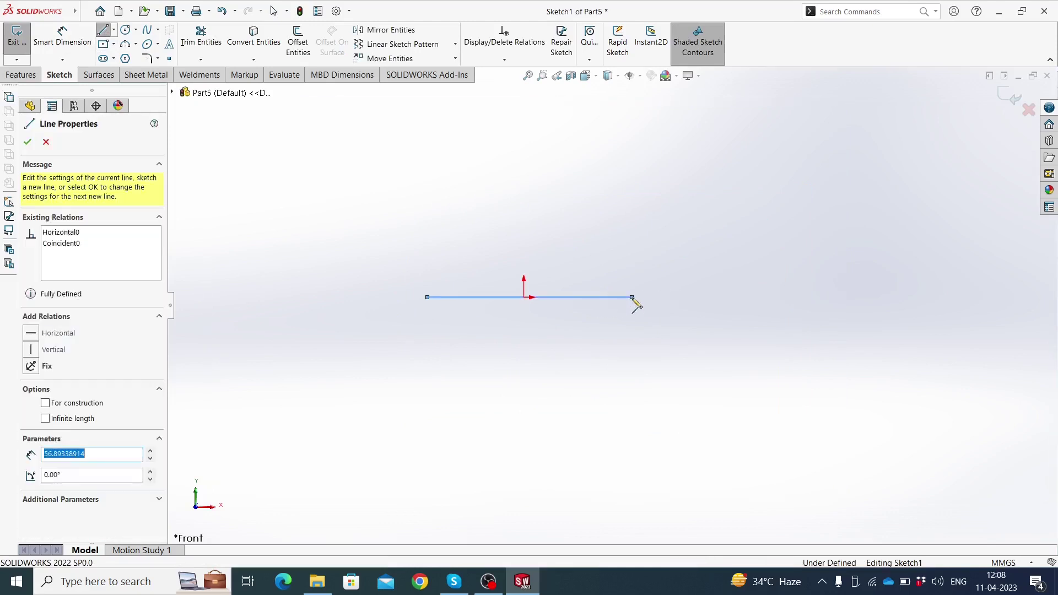
key(Escape)
scroll(530, 314, down, 3)
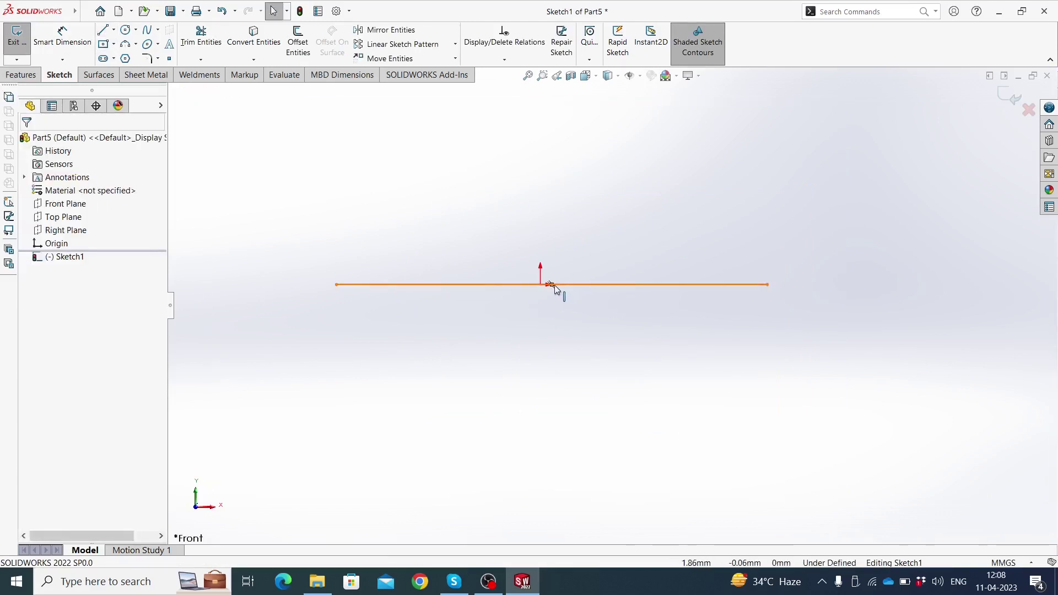
- Make the line's midpoint coincident with the origin
click(552, 288)
click(552, 285)
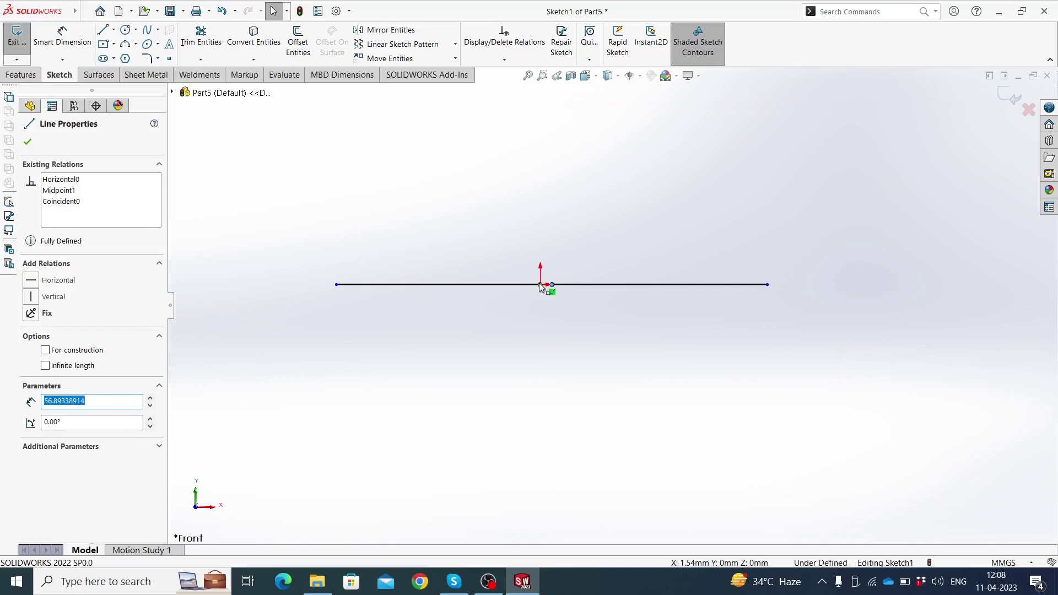
click(604, 235)
click(498, 220)
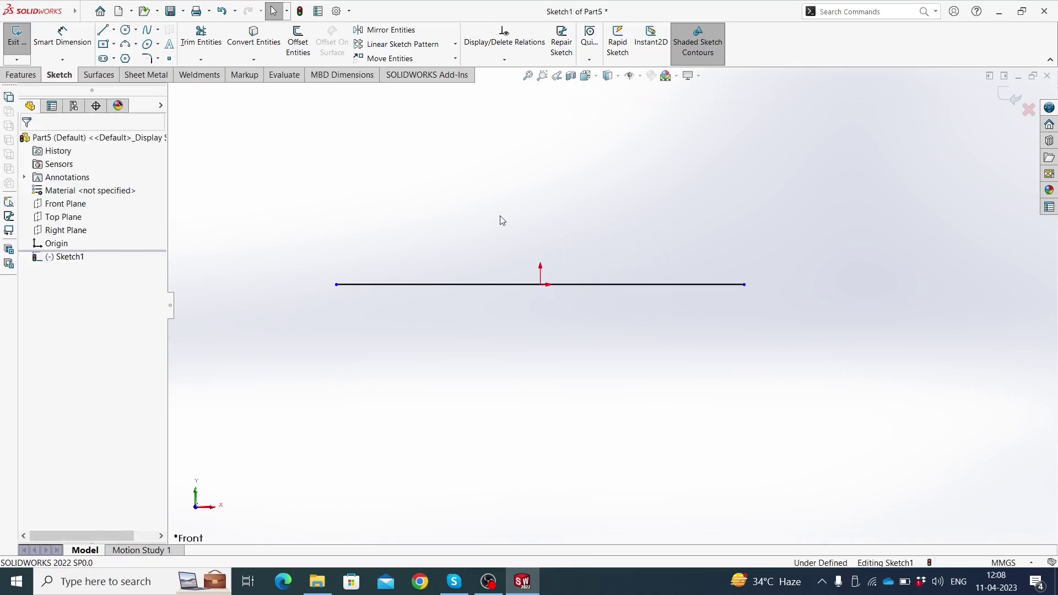
scroll(585, 341, up, 3)
scroll(621, 390, down, 3)
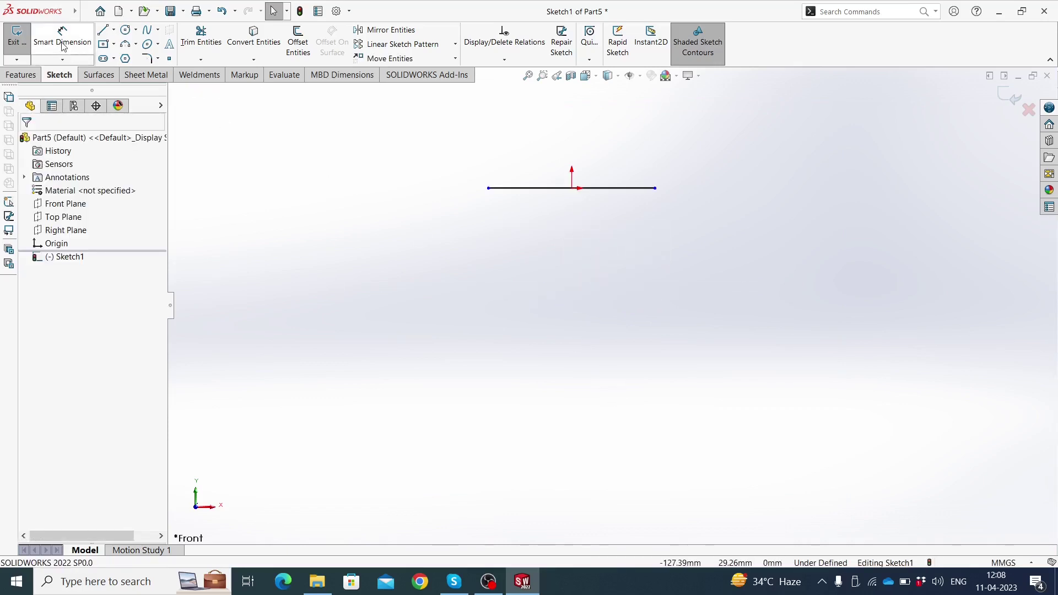
- Draw a slanted line running down-left from the horizontal line's left endpoint
click(104, 32)
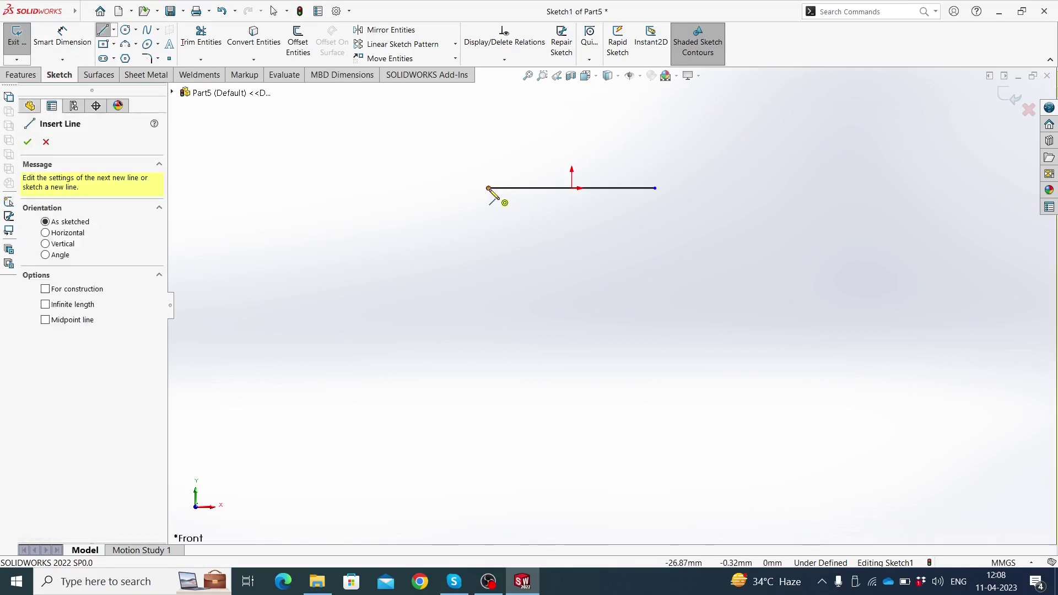
drag(488, 189, 382, 371)
key(Escape)
scroll(576, 215, up, 1)
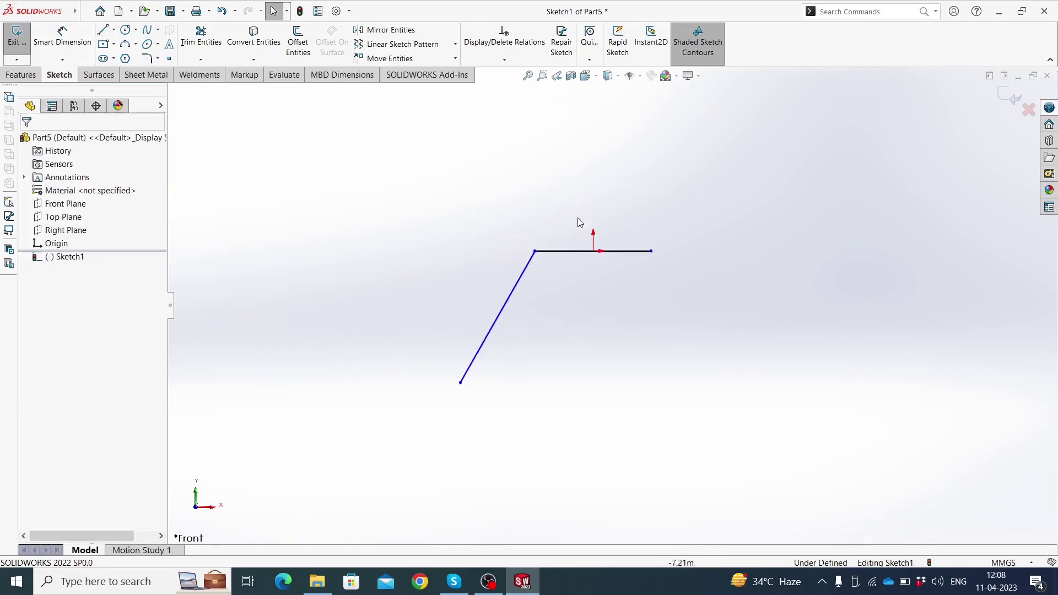
scroll(578, 222, down, 1)
- Dimension the horizontal line to 30 mm and the slanted line to 80 mm
click(75, 46)
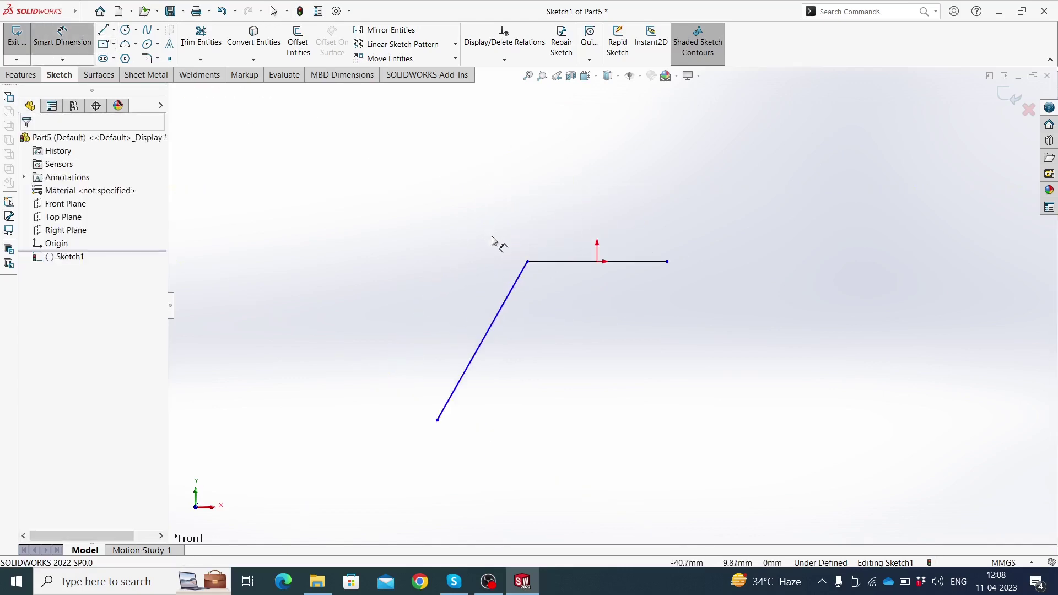
click(560, 263)
click(584, 199)
text(30)
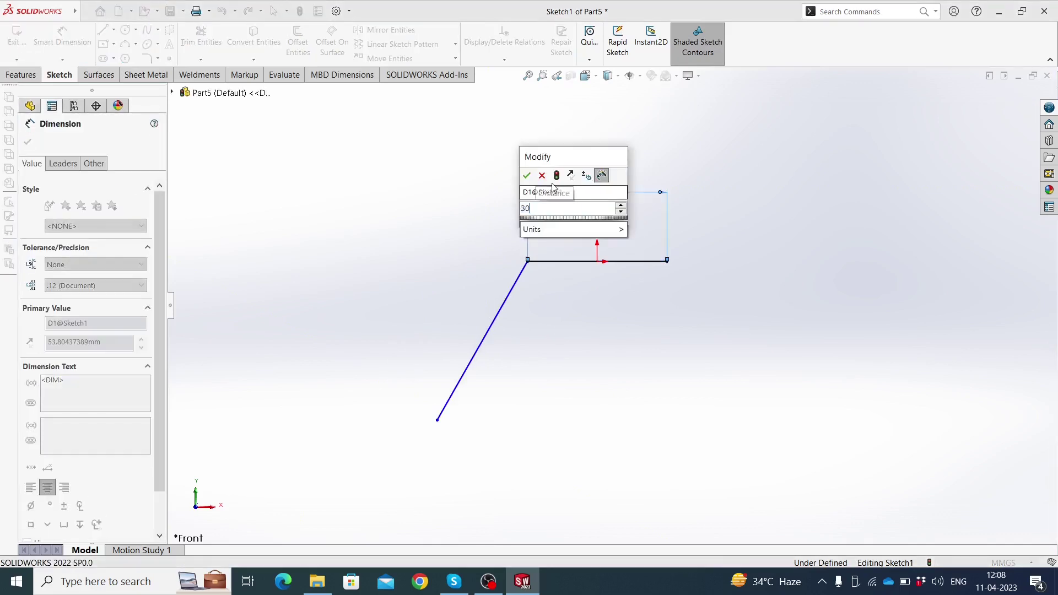
key(Return)
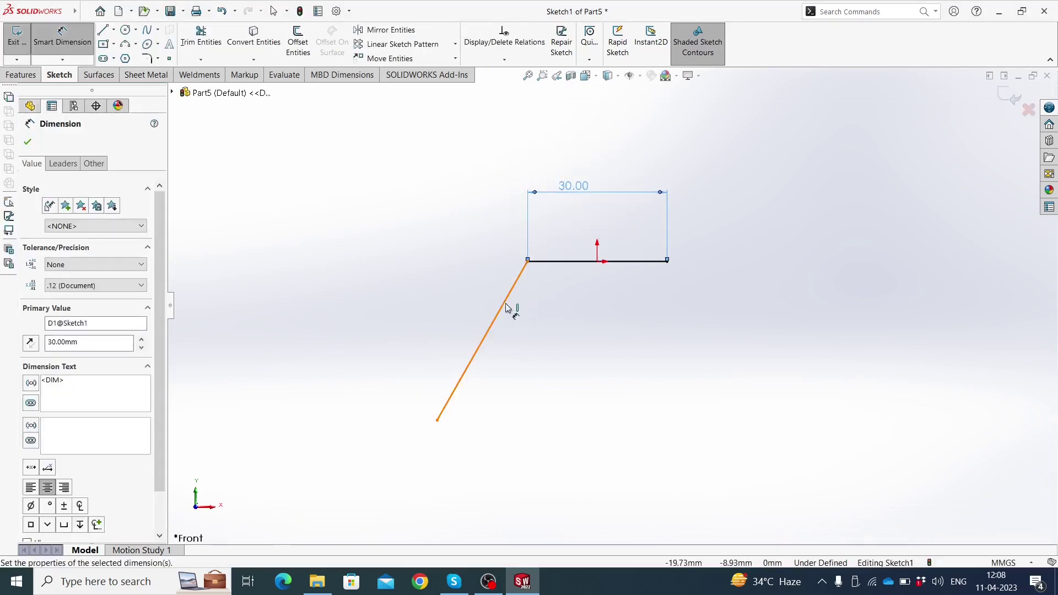
click(505, 307)
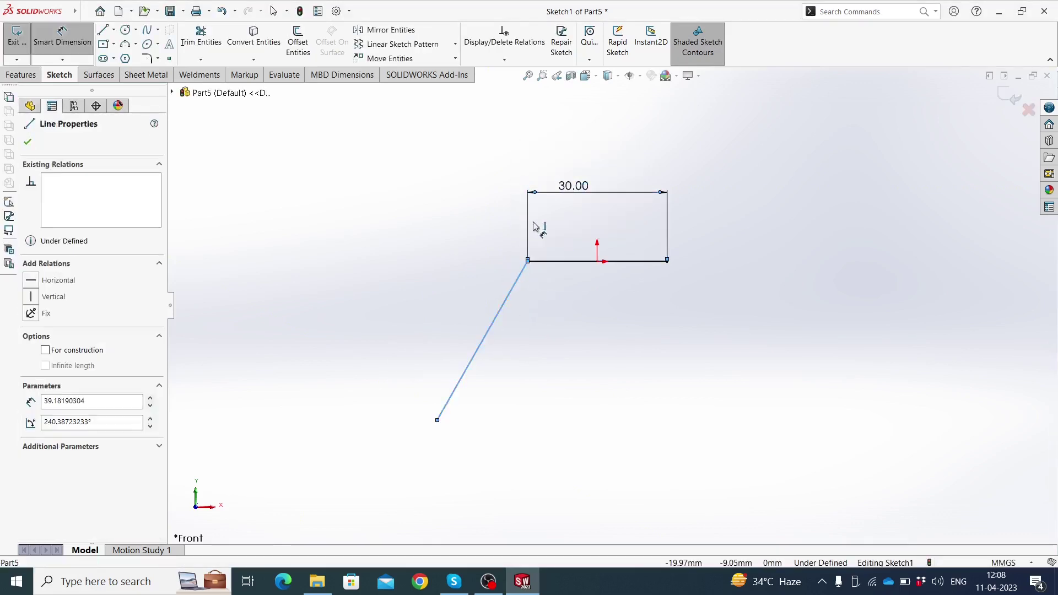
click(382, 465)
text(80)
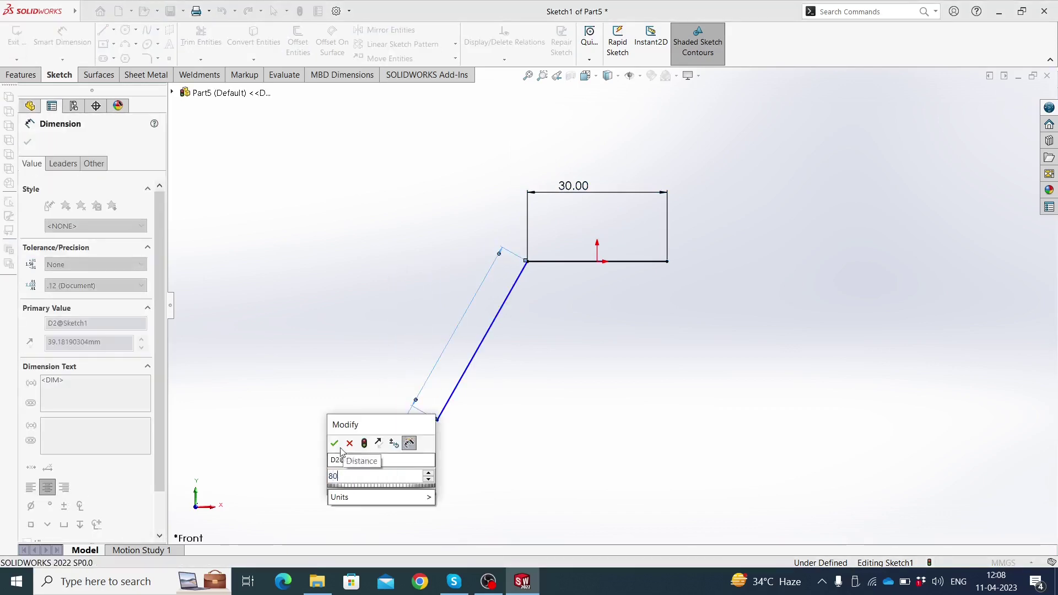
click(335, 444)
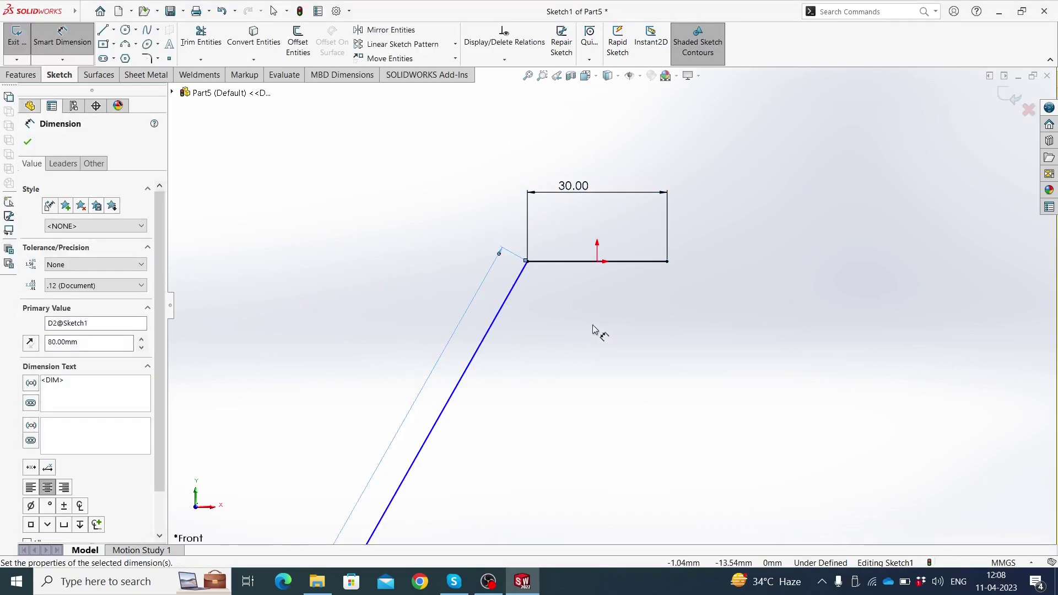
key(Escape)
scroll(584, 314, up, 1)
- Set a 125° angle between the horizontal and slanted lines
click(87, 52)
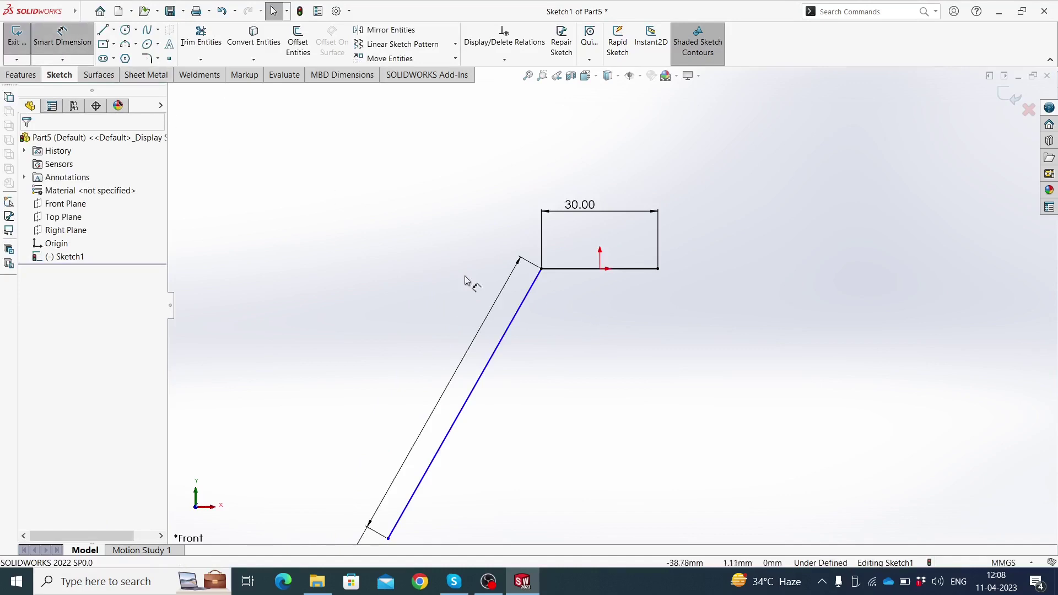
click(575, 273)
click(523, 300)
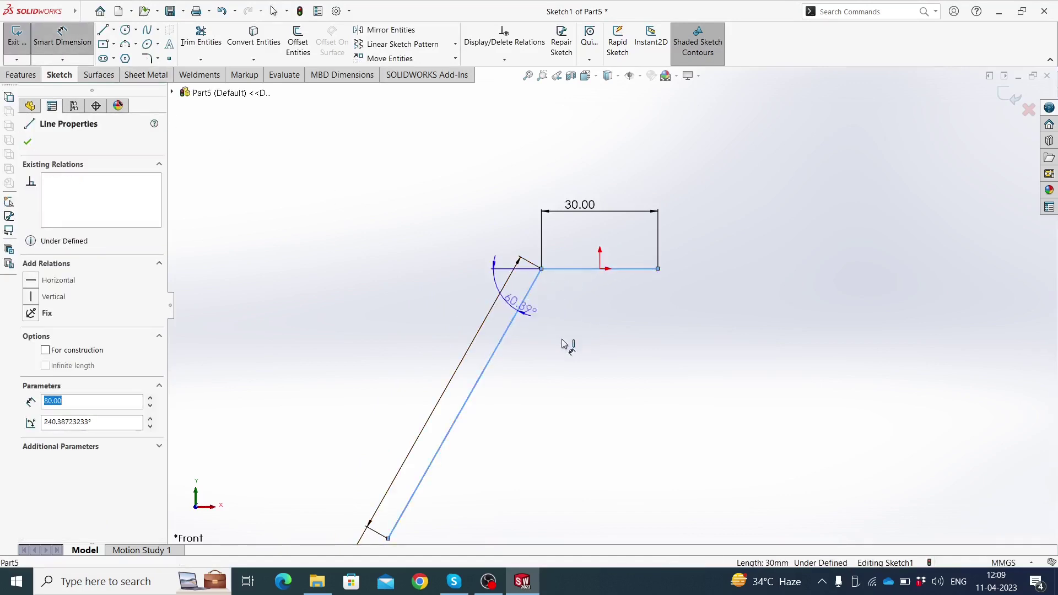
click(566, 343)
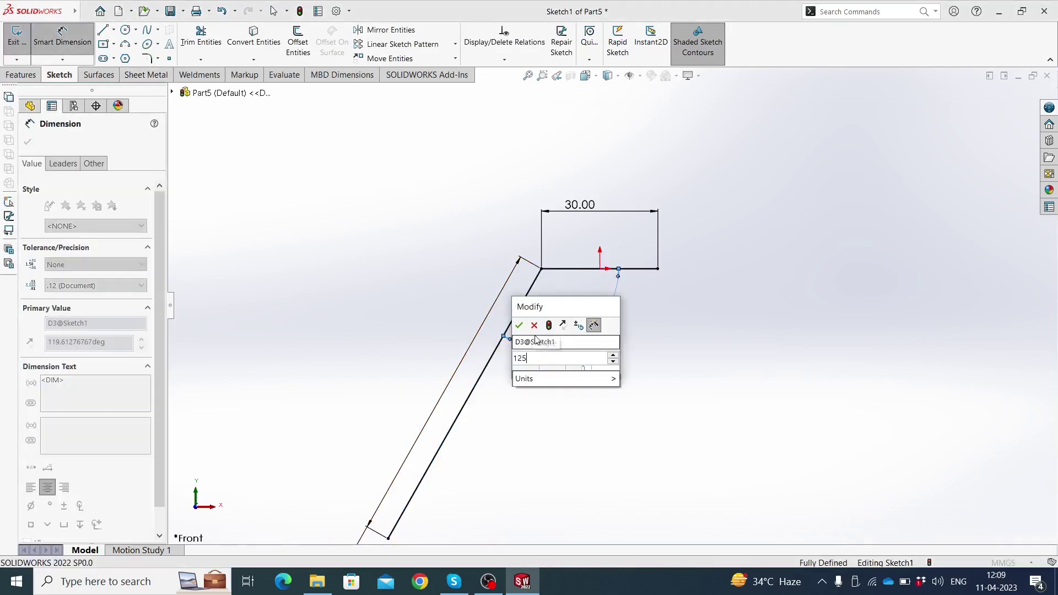
click(526, 324)
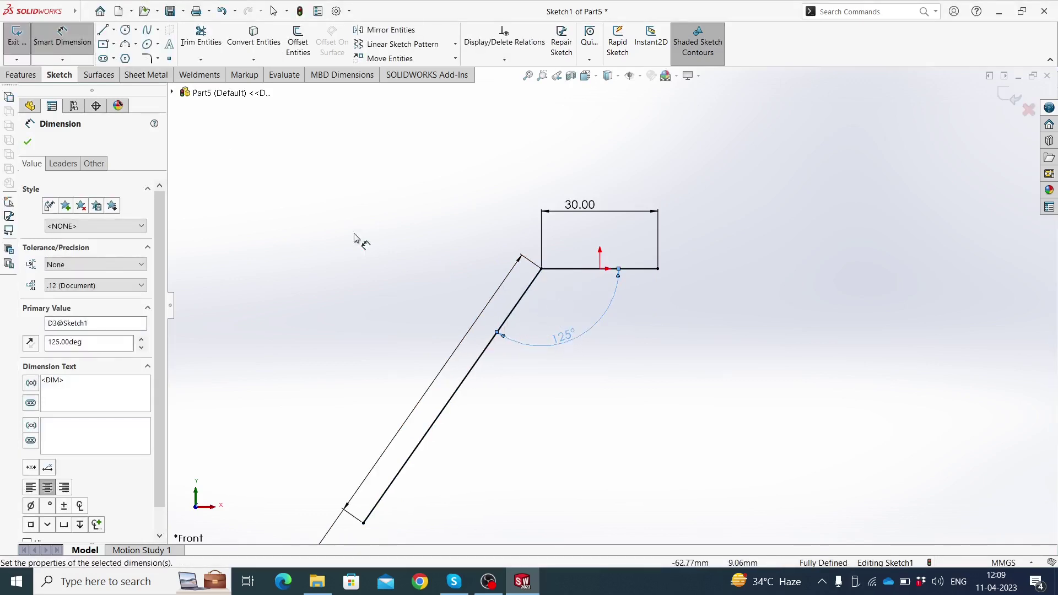
click(104, 33)
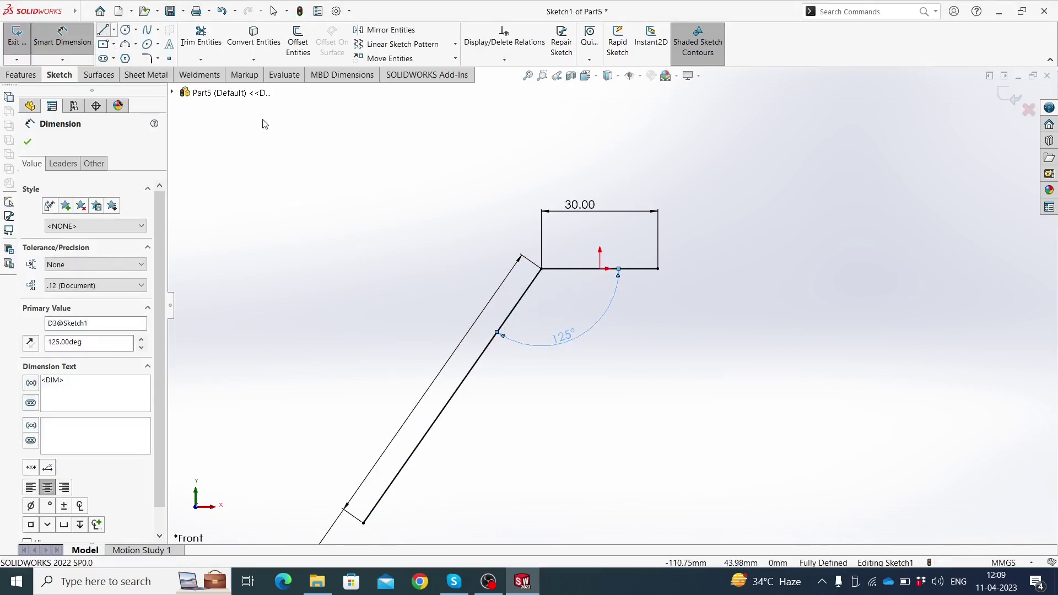
click(105, 32)
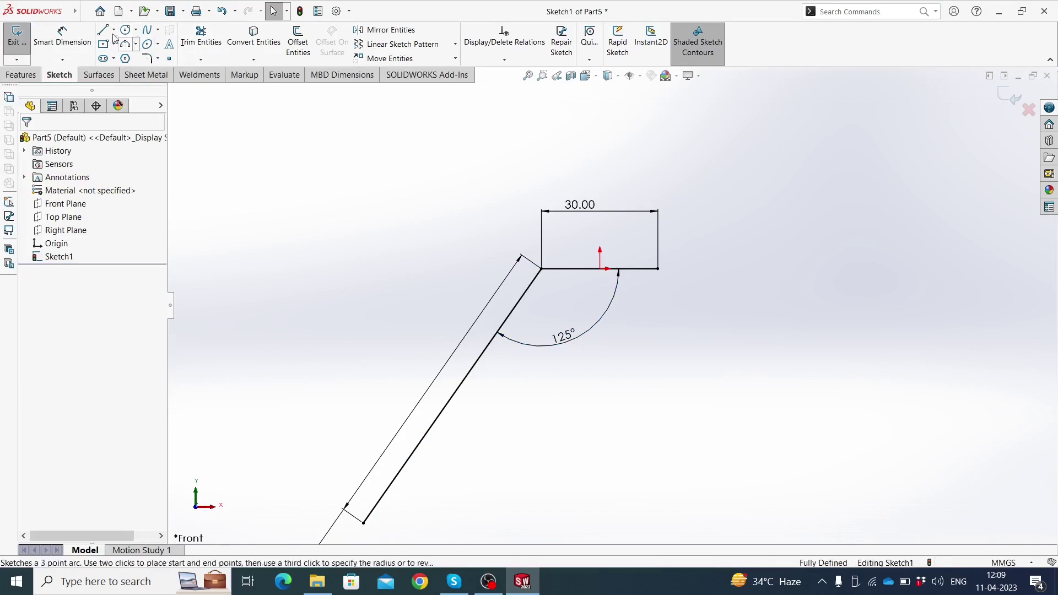
- Draw a vertical centerline running down from the origin
click(115, 31)
click(135, 57)
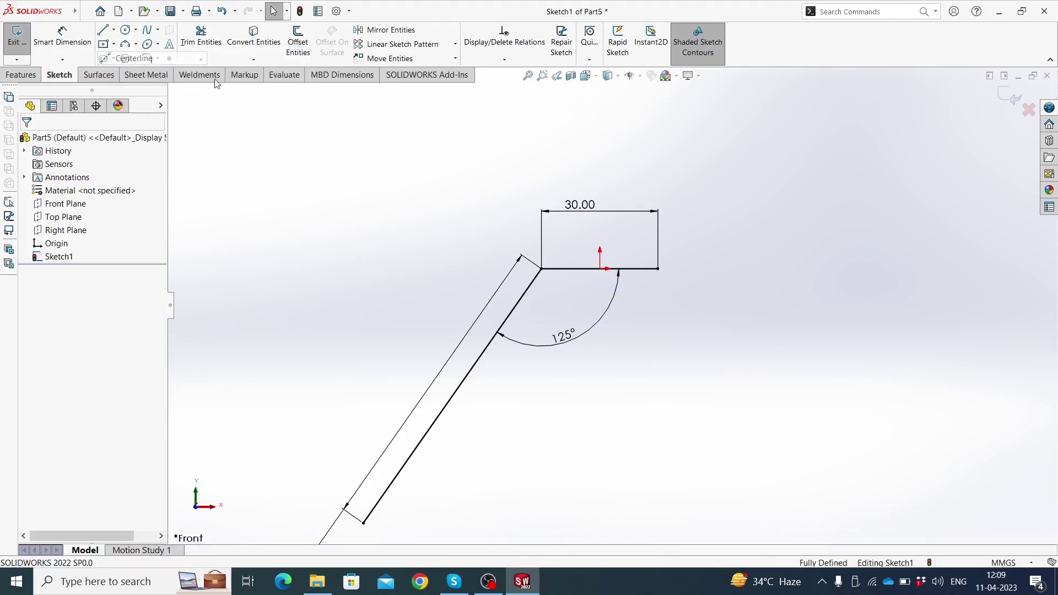
click(599, 268)
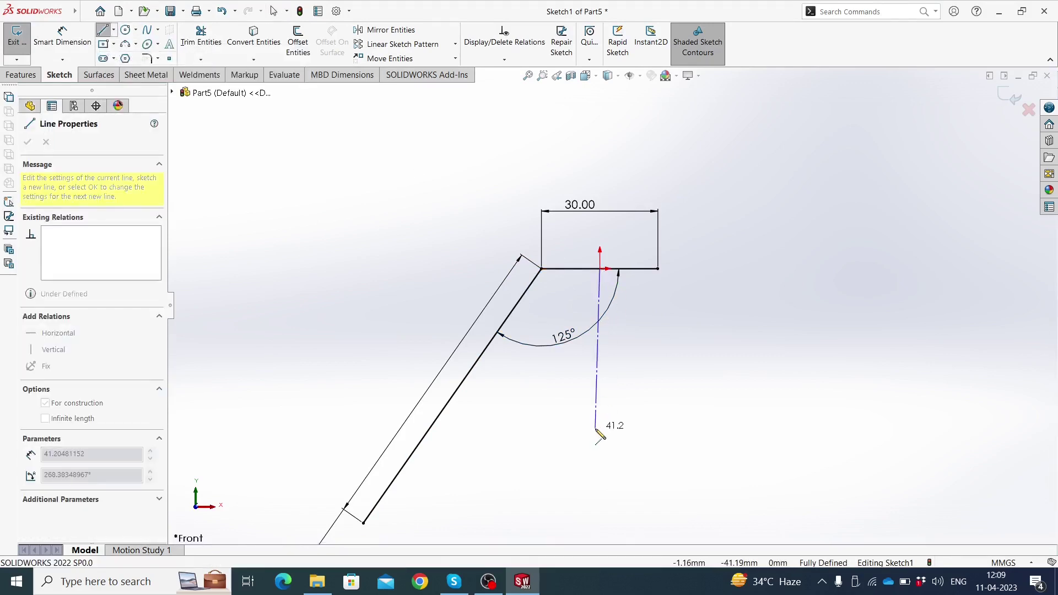
click(595, 429)
key(Escape)
scroll(634, 398, up, 3)
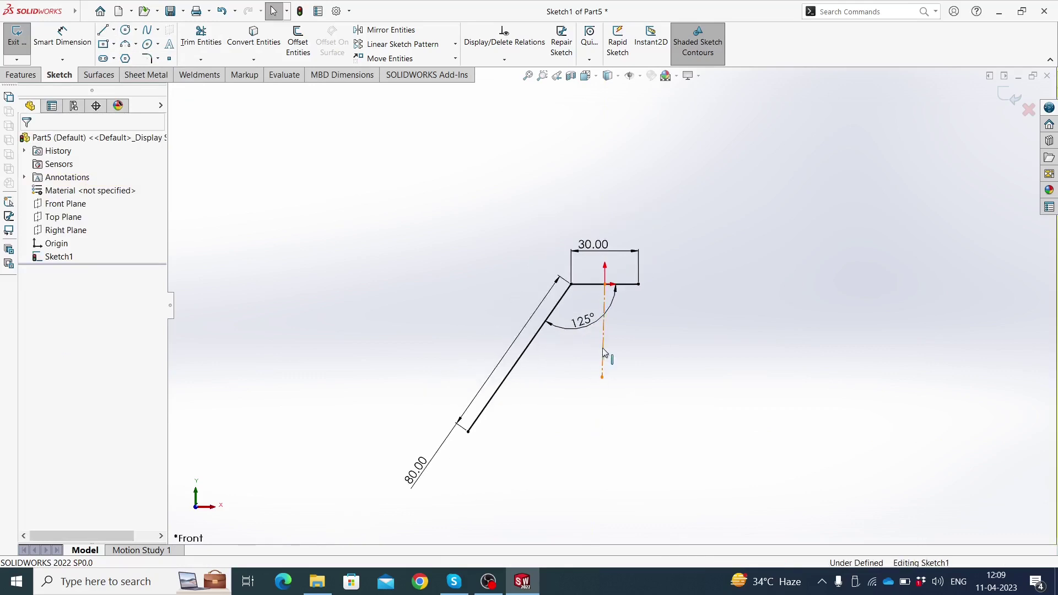
click(604, 350)
click(651, 299)
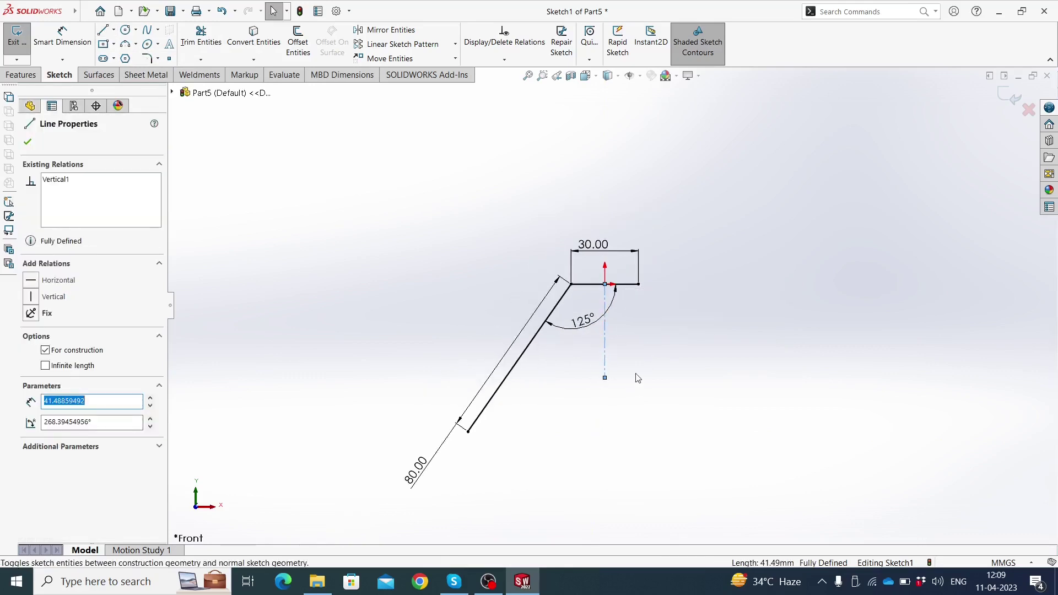
click(631, 348)
- Mirror the slanted line across the vertical centerline
drag(513, 373, 490, 378)
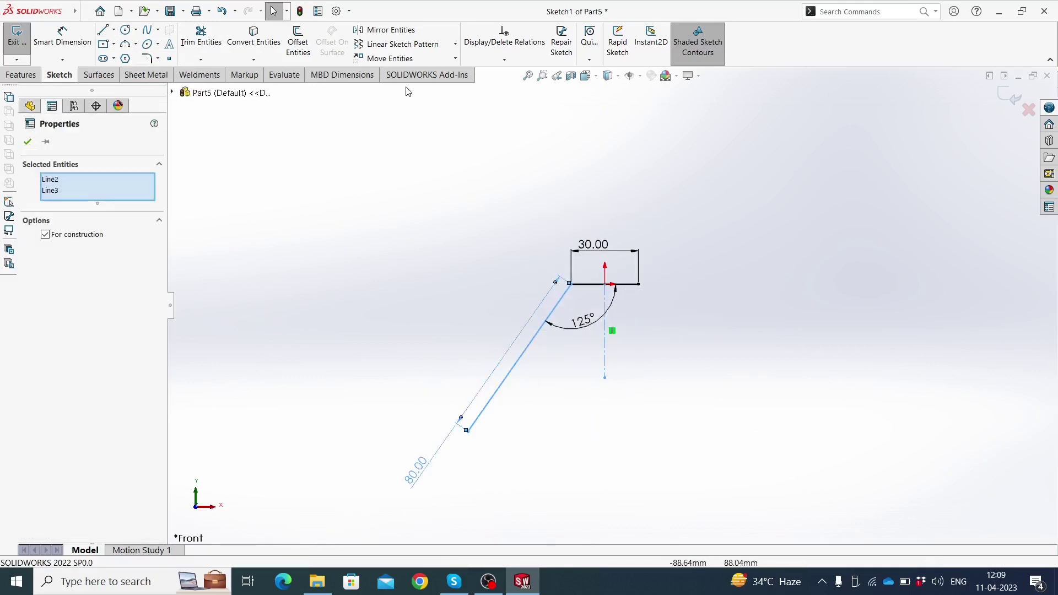
click(388, 30)
scroll(601, 311, up, 1)
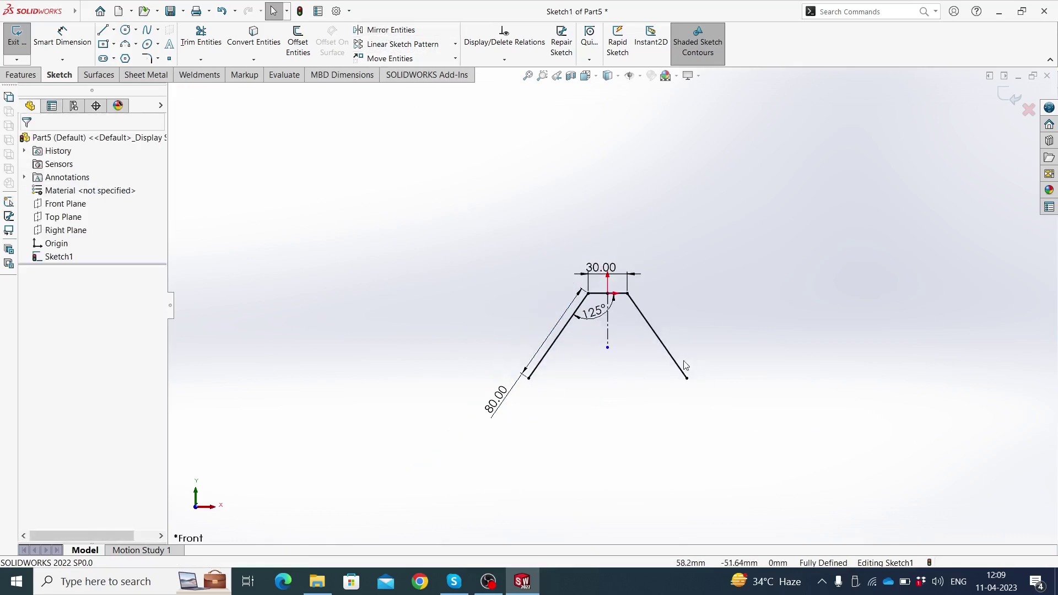
scroll(691, 365, up, 1)
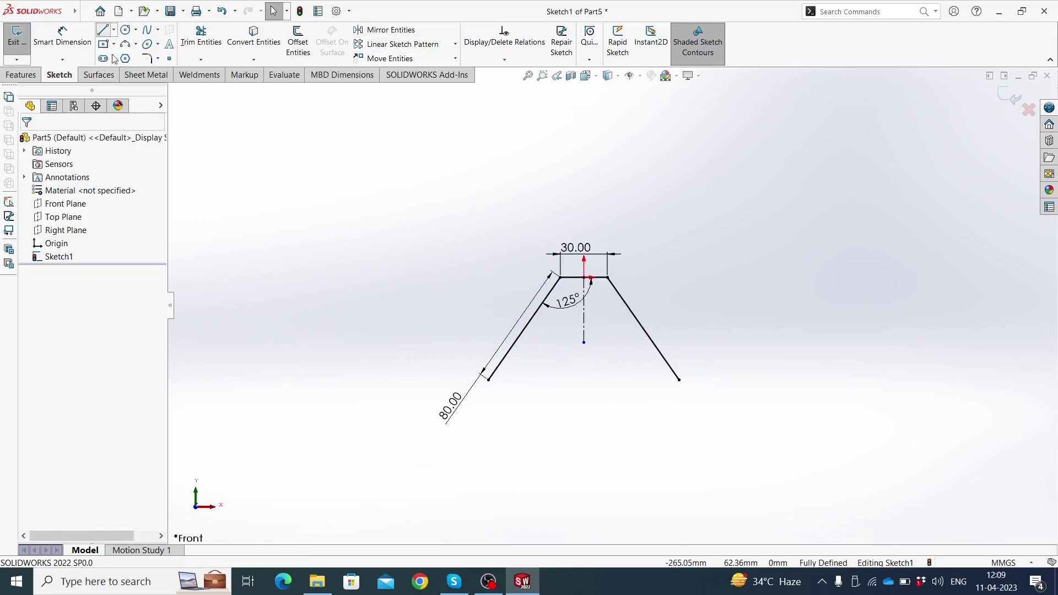
- Draw a bottom line joining the two slanted lines' lower endpoints
click(103, 30)
click(489, 380)
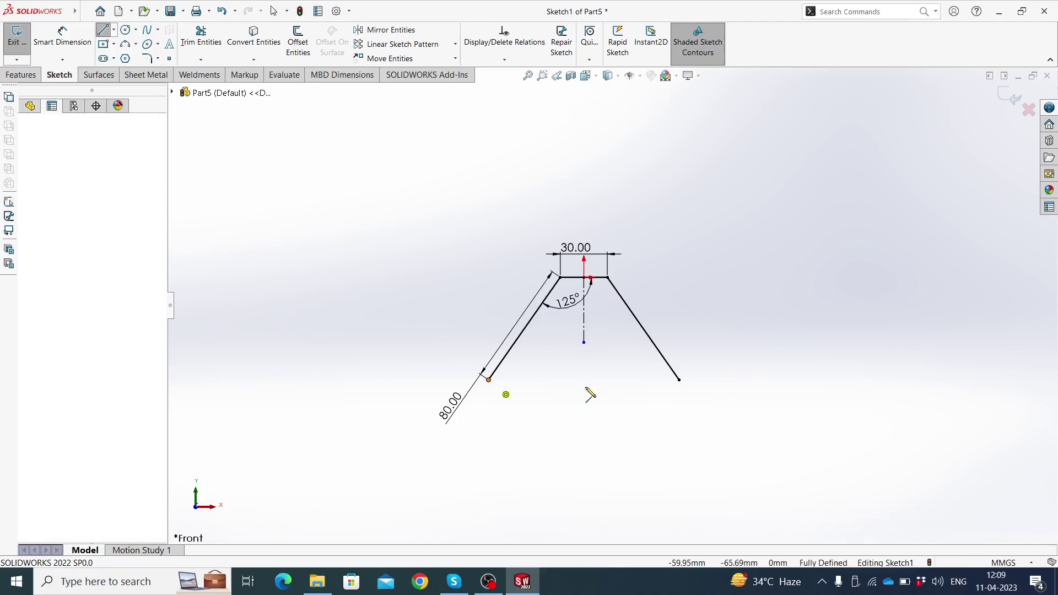
click(680, 381)
key(Escape)
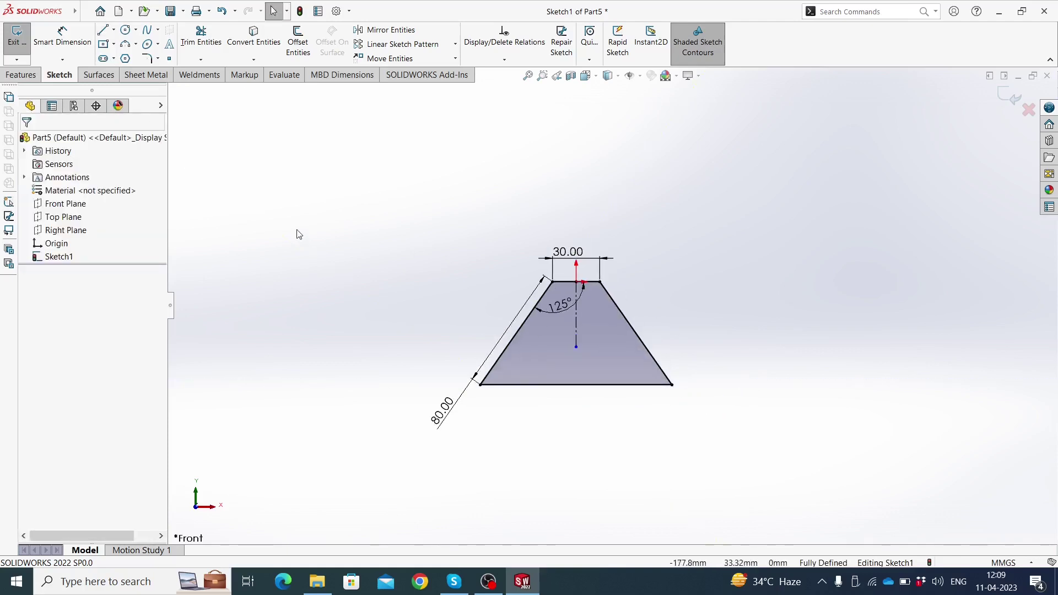
- Offset the trapezoid outline 8.00 mm outward to form a frame profile
click(298, 44)
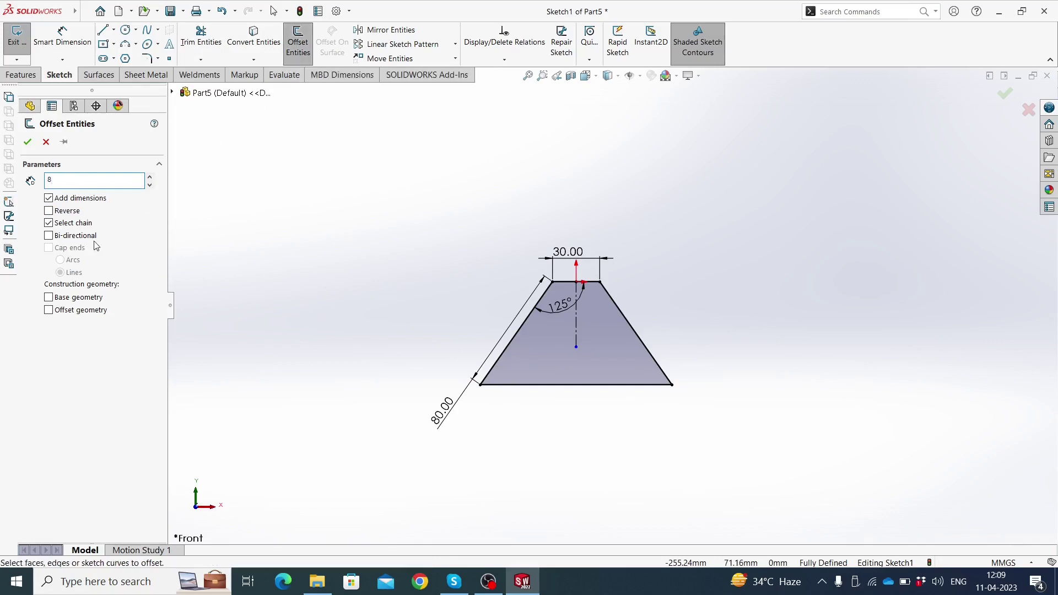
click(509, 344)
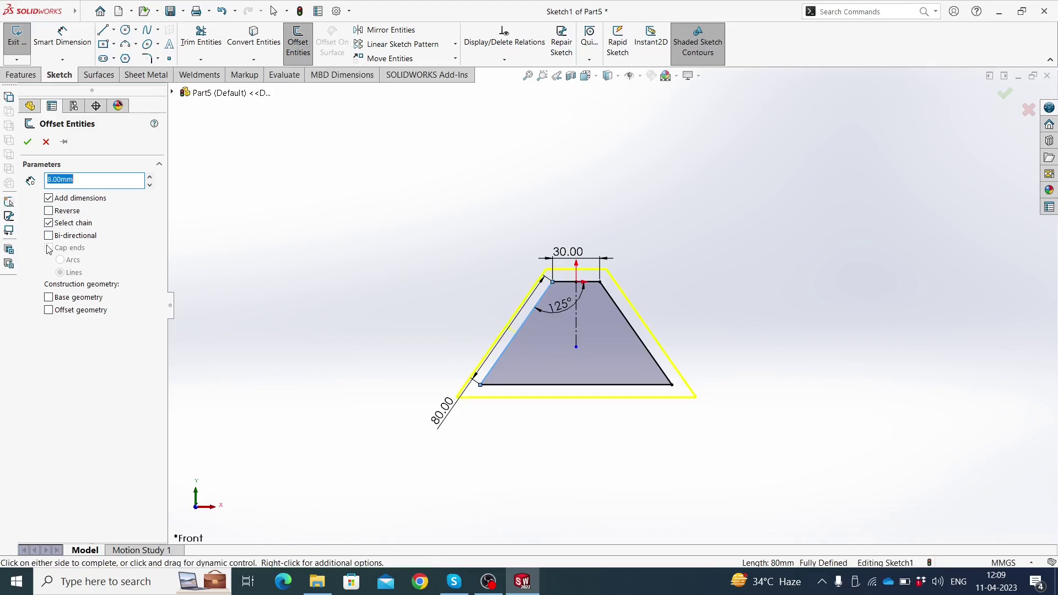
click(28, 143)
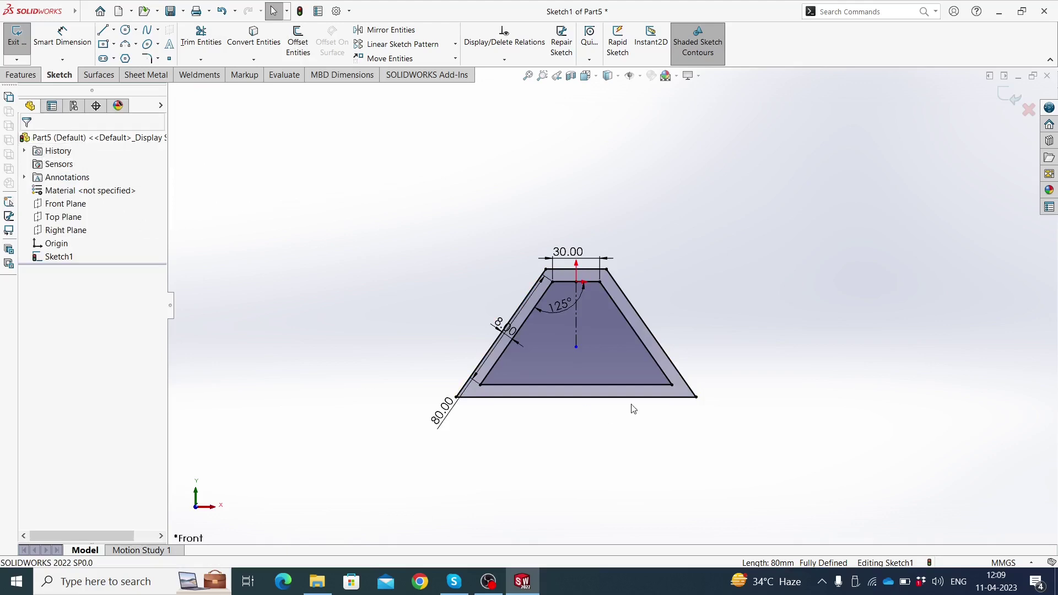
ctrl+middle_drag(633, 408, 618, 370)
scroll(695, 302, down, 1)
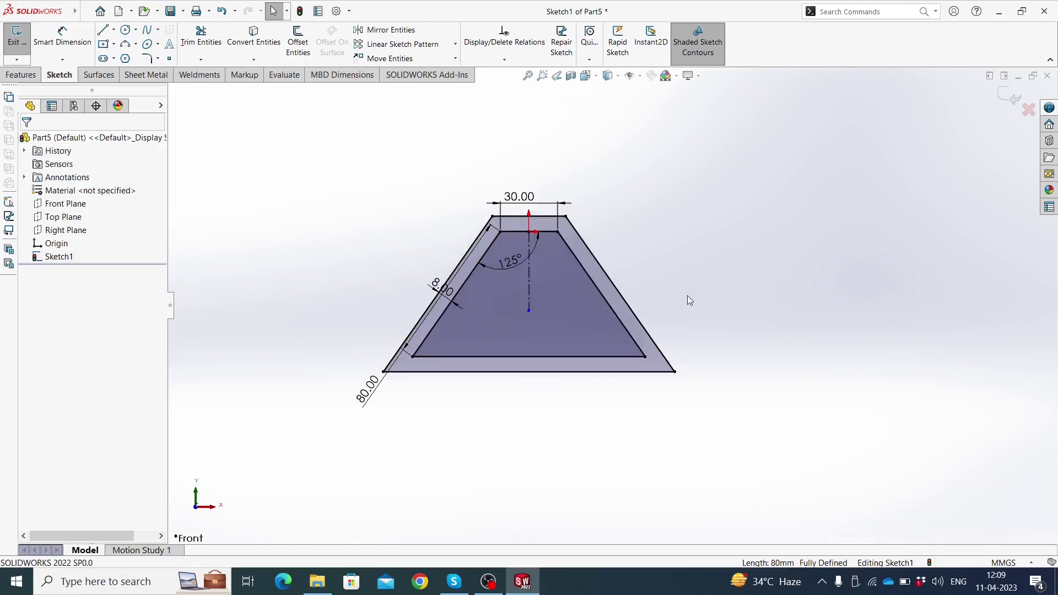
click(25, 76)
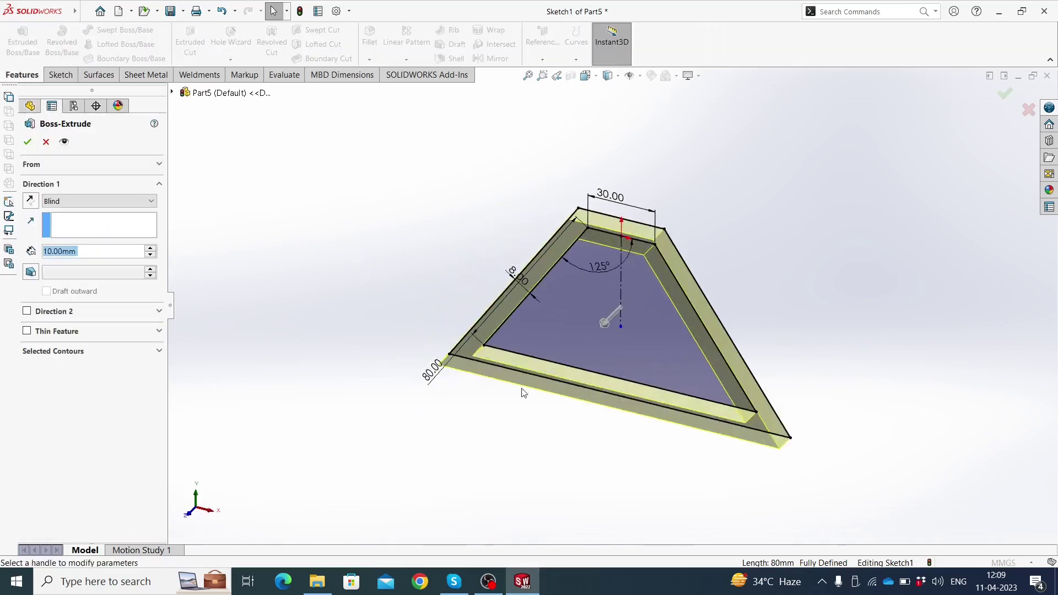
- Extrude the frame profile to a 2.00 mm blind depth as Boss-Extrude1
middle_drag(532, 353, 551, 259)
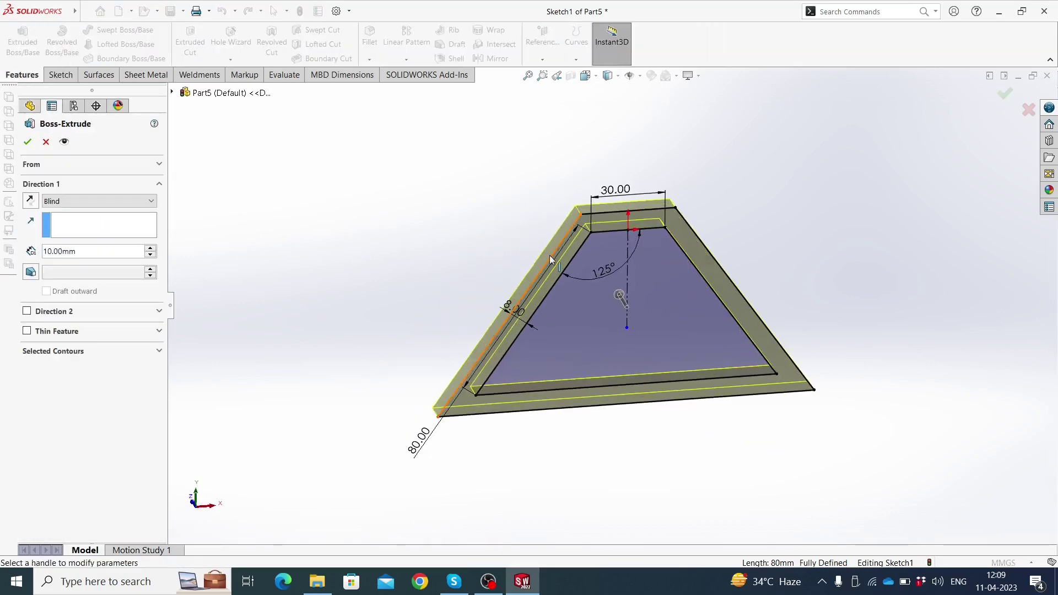
double_click(87, 248)
text(2)
key(Return)
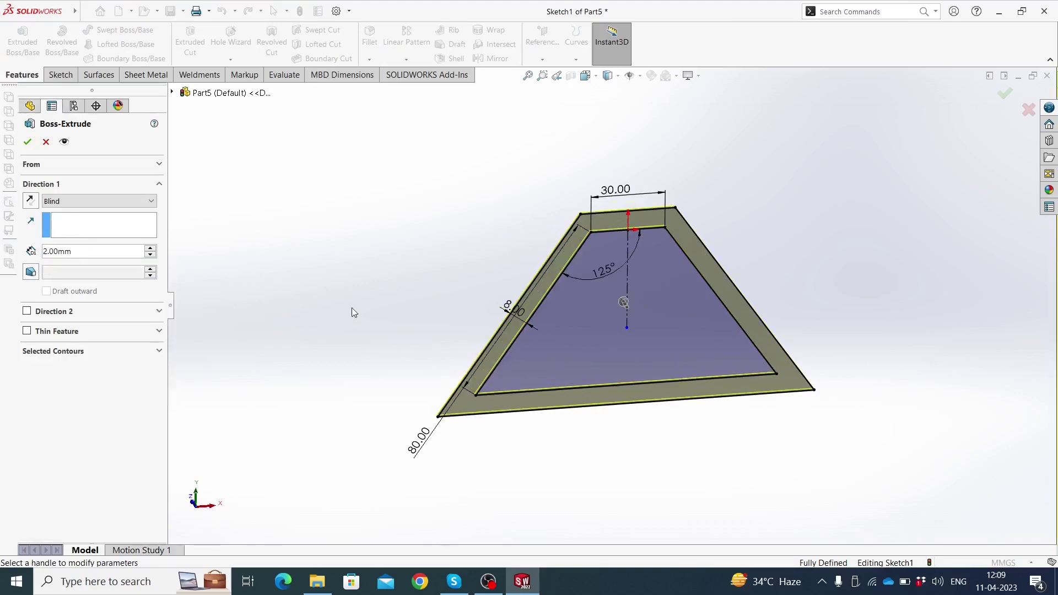
mouse_move(352, 311)
middle_down()
mouse_move(369, 166)
mouse_move(385, 286)
mouse_move(366, 307)
mouse_move(368, 348)
mouse_move(361, 341)
middle_up()
click(27, 142)
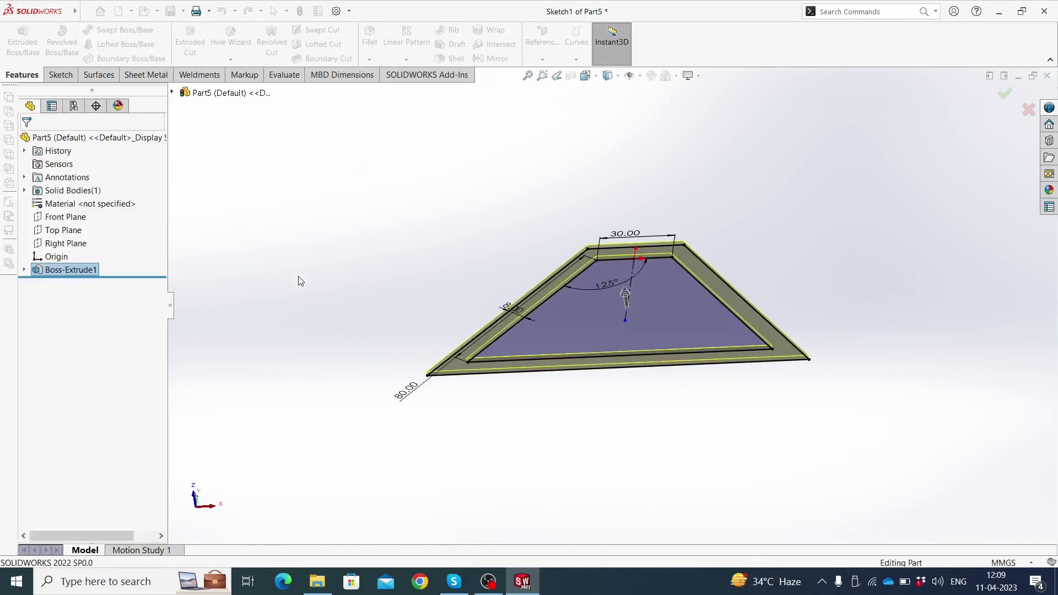
scroll(551, 339, down, 3)
- On the frame's face, convert both outer slanted edges into Sketch2 lines
double_click(449, 346)
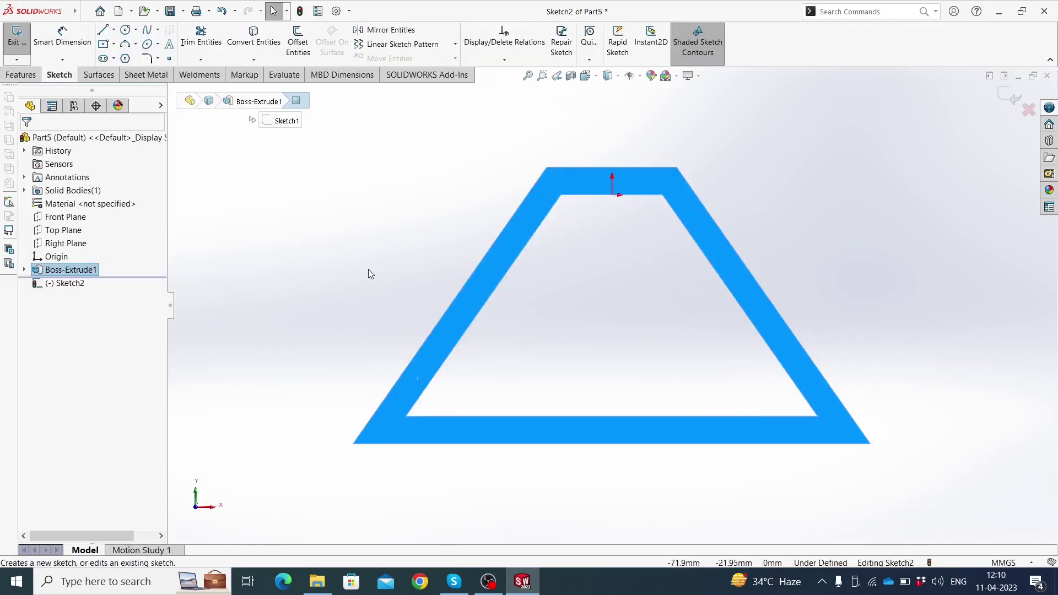
click(370, 273)
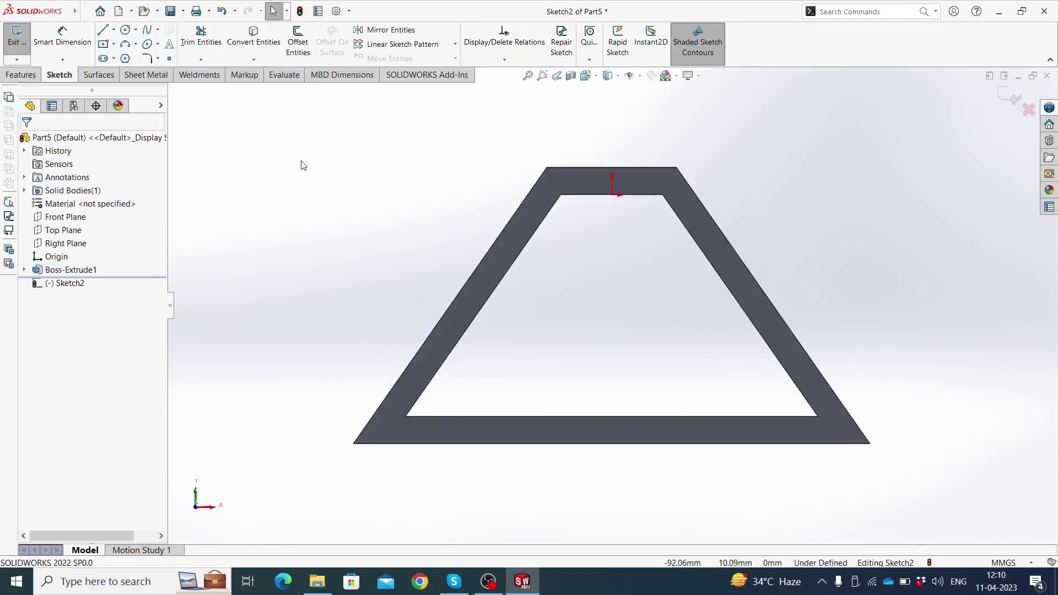
click(255, 46)
click(449, 306)
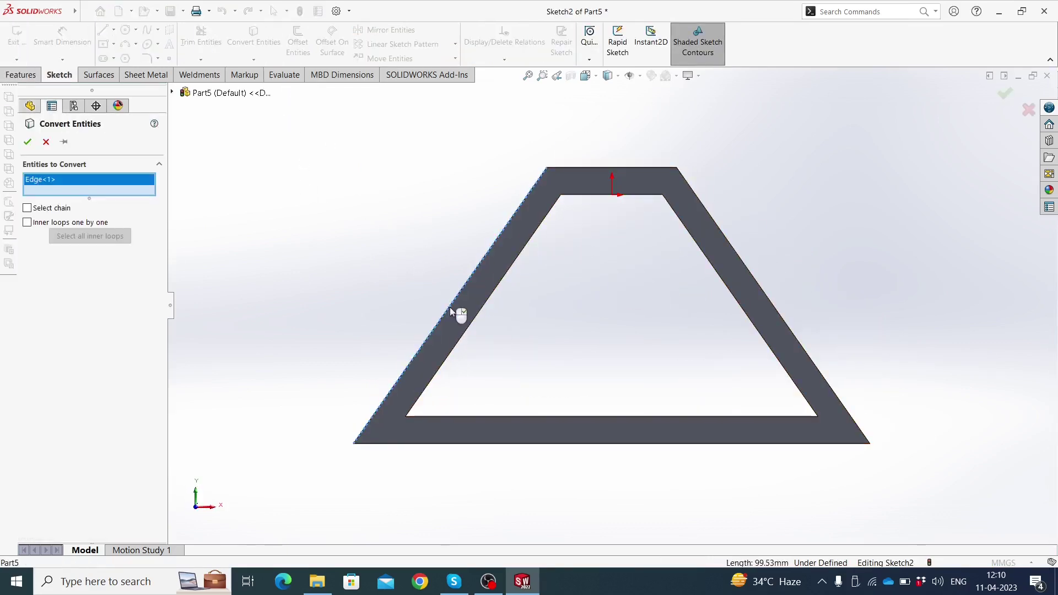
click(774, 305)
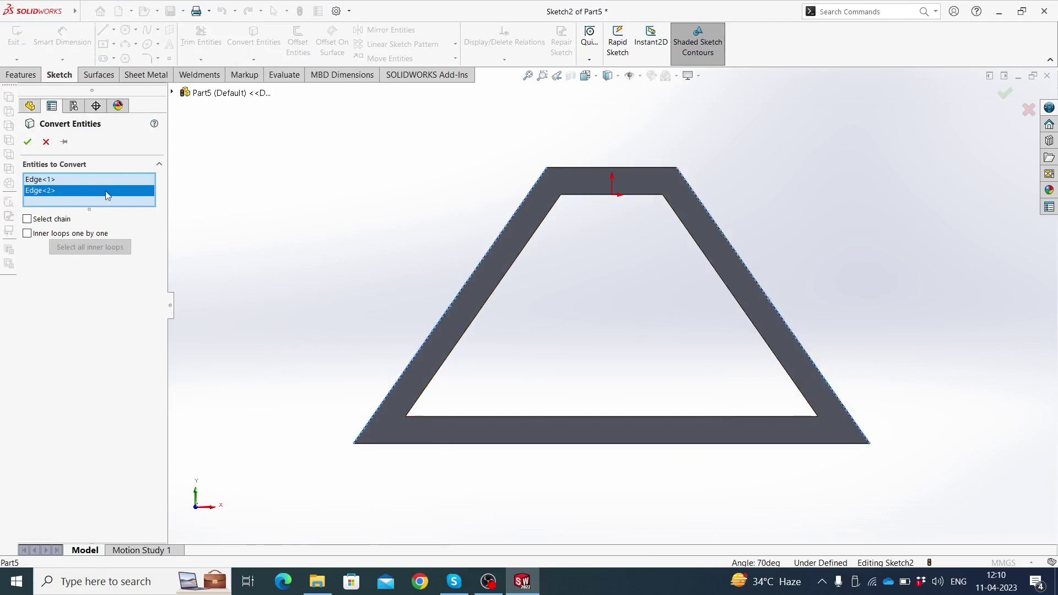
click(27, 142)
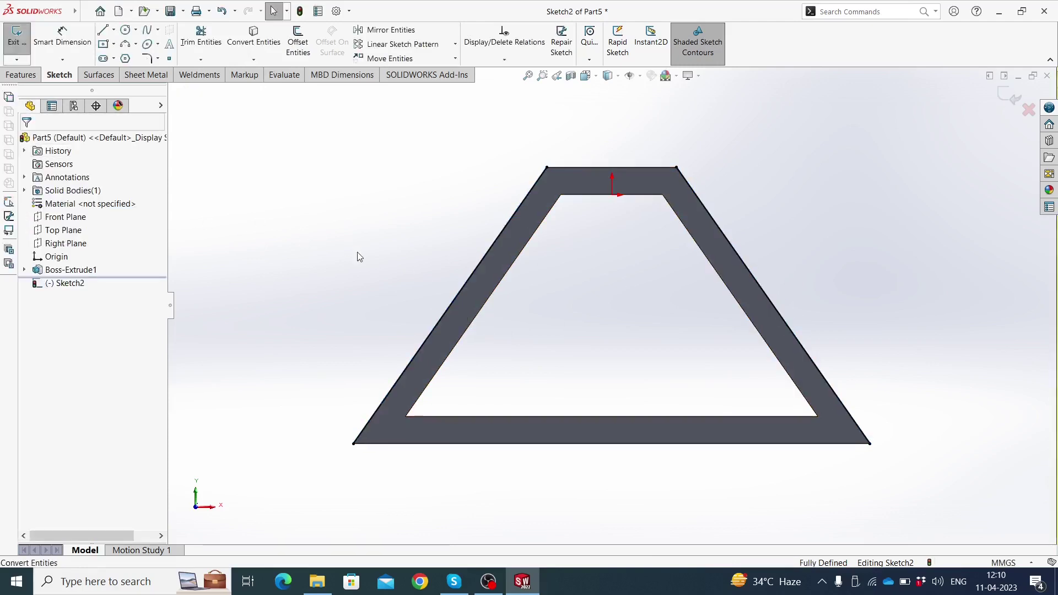
click(21, 77)
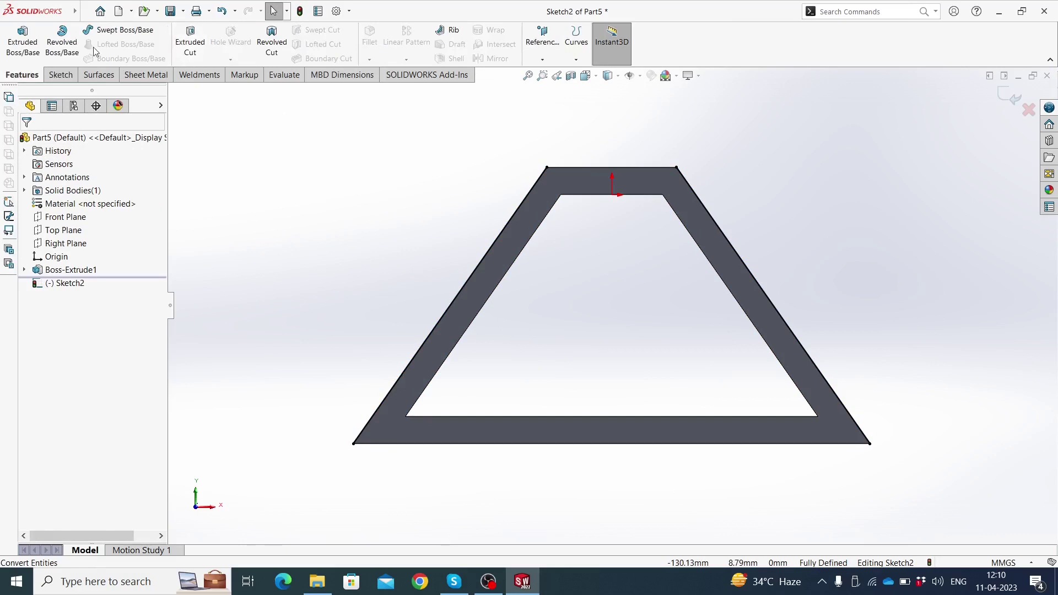
- Thin-extrude the converted lines 11 mm with 1 mm reversed walls and auto-filleted corners
click(32, 51)
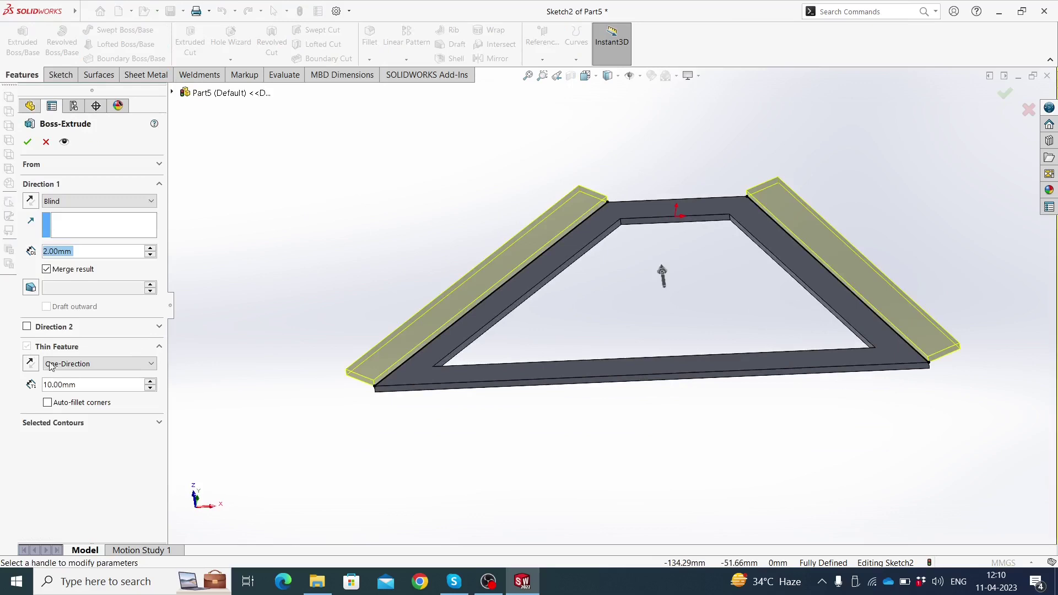
mouse_move(318, 355)
middle_down()
mouse_move(320, 376)
mouse_move(342, 267)
mouse_move(319, 367)
middle_up()
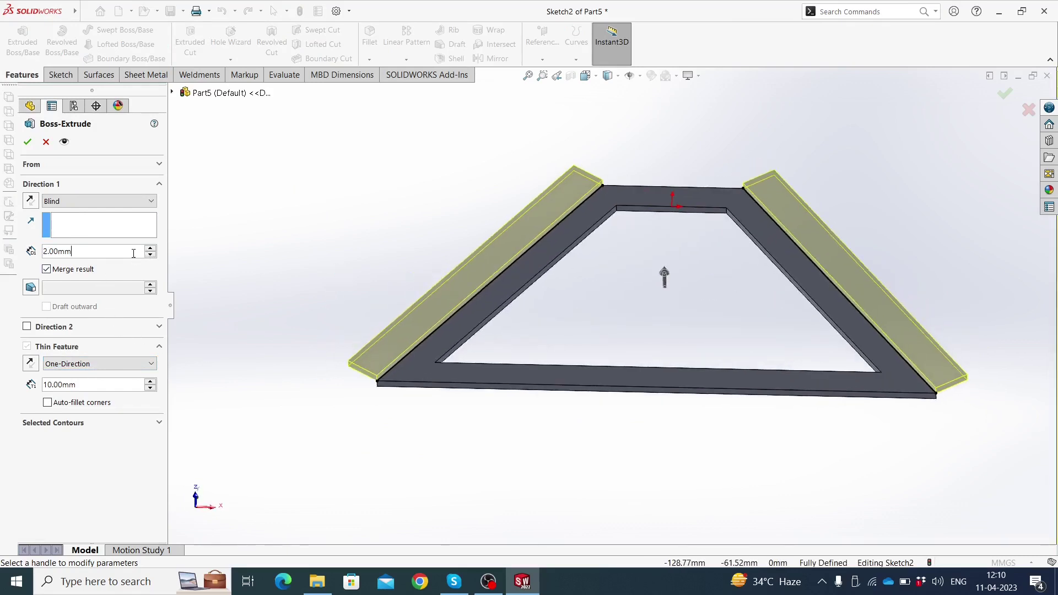
text(11)
key(Return)
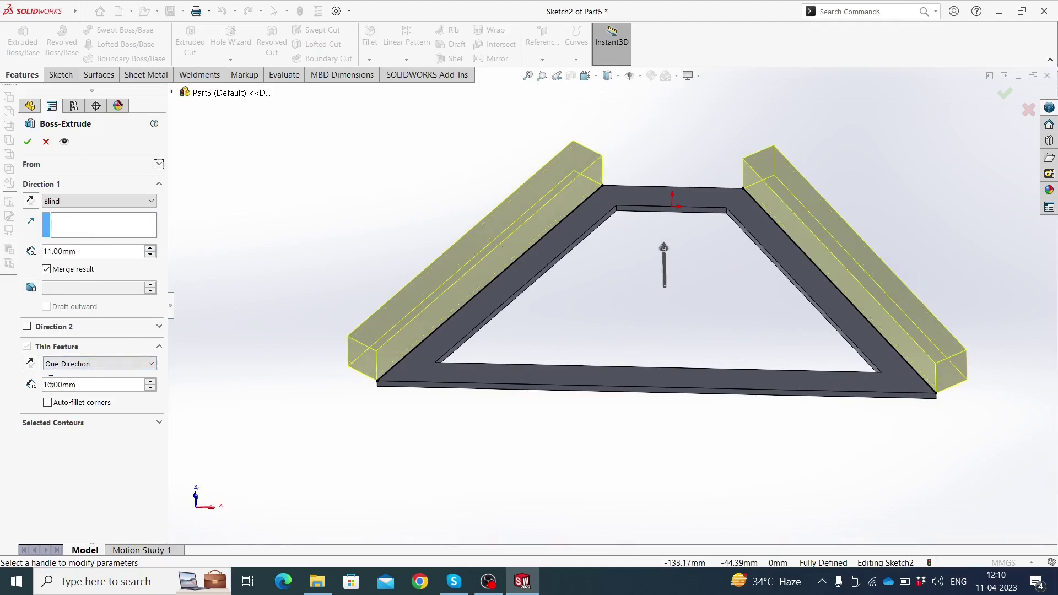
text(1)
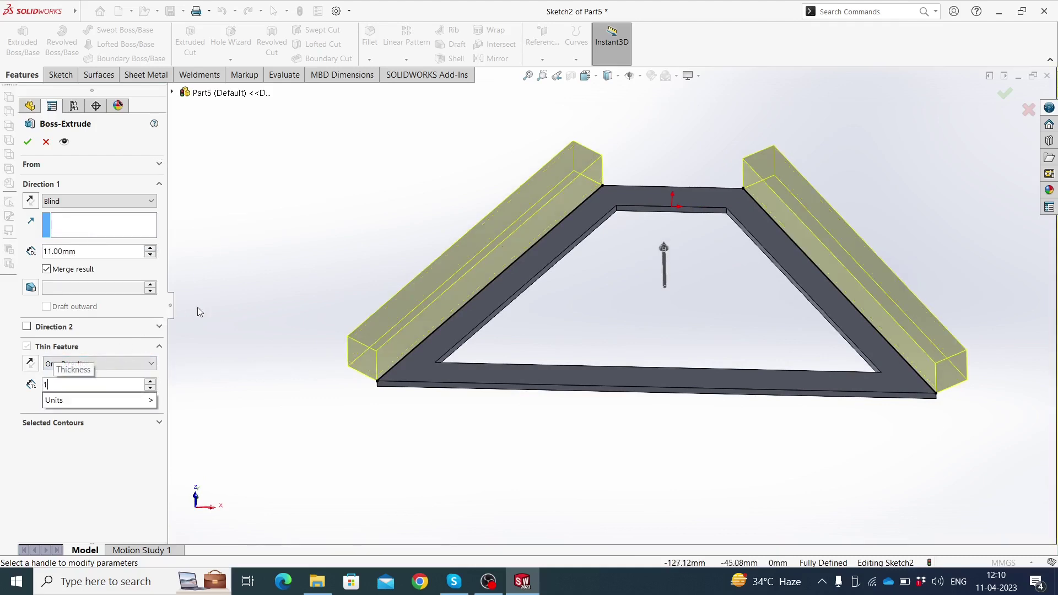
key(Return)
click(30, 364)
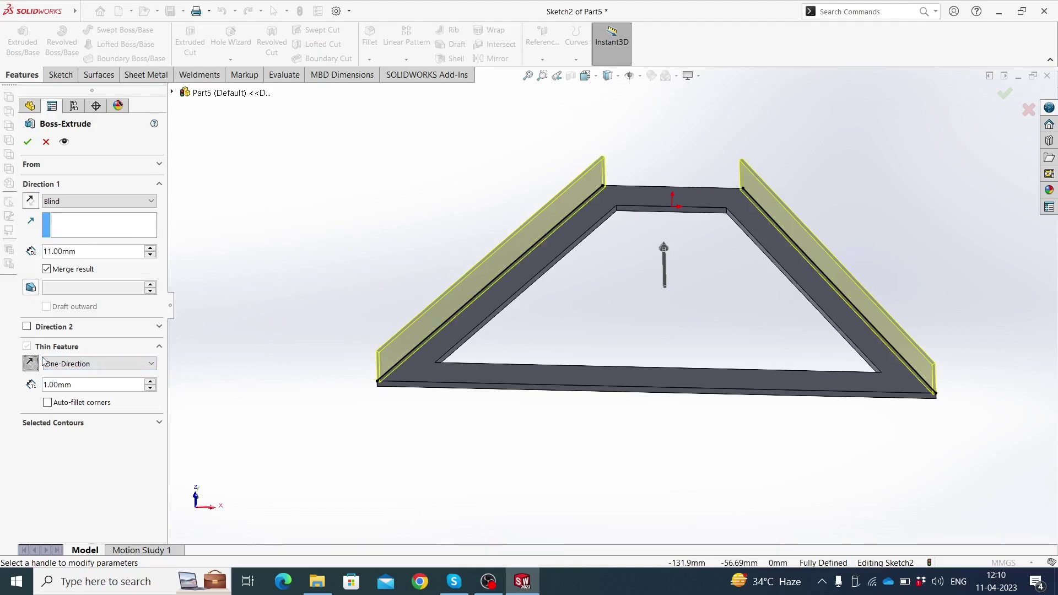
click(47, 403)
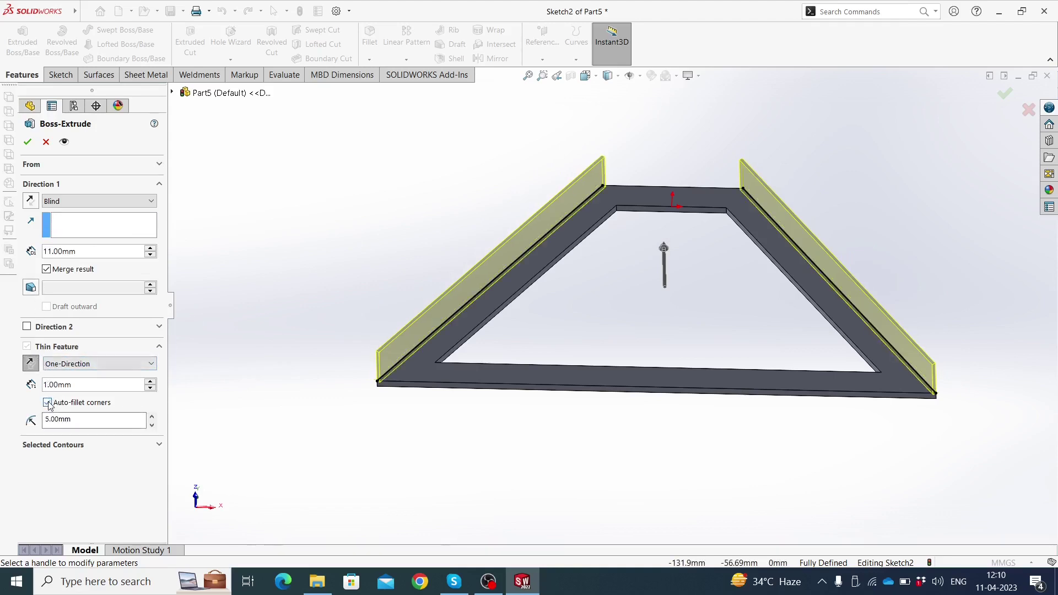
middle_drag(321, 307, 318, 372)
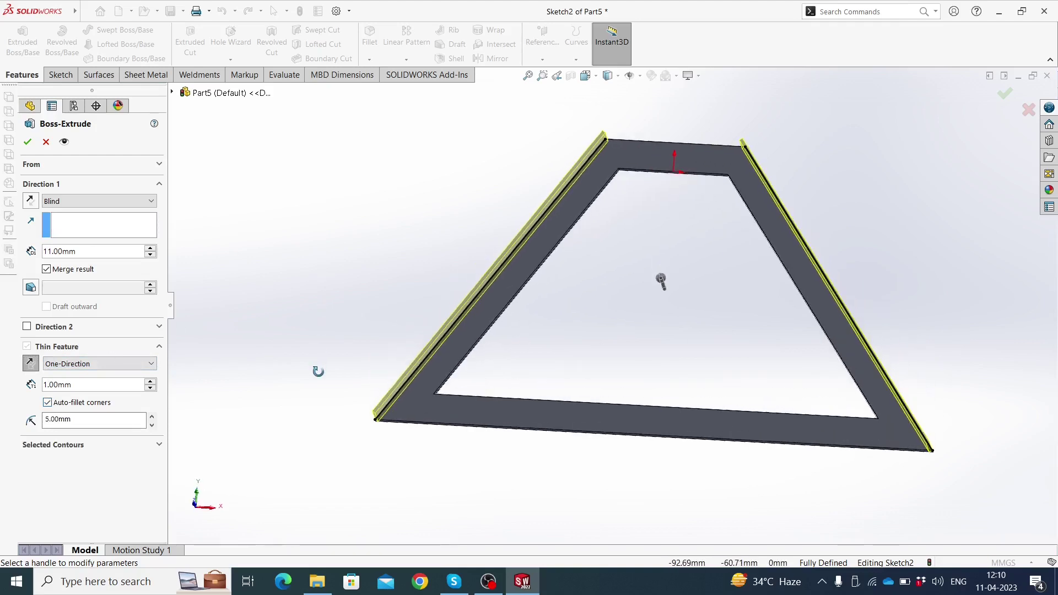
middle_drag(291, 281, 307, 185)
click(27, 145)
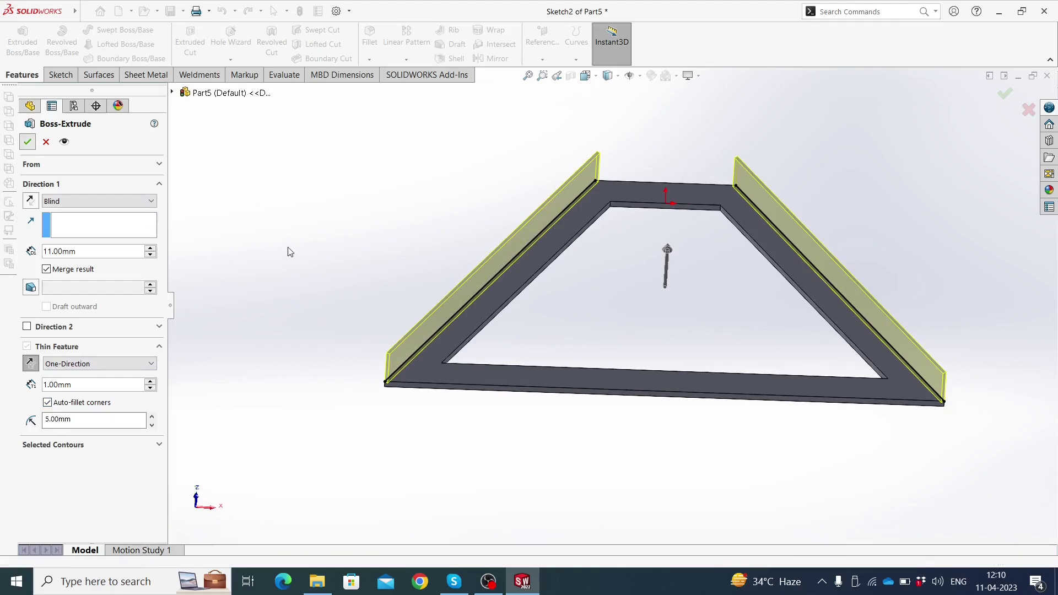
mouse_move(628, 307)
middle_down()
mouse_move(619, 393)
mouse_move(652, 356)
mouse_move(650, 255)
mouse_move(668, 281)
mouse_move(662, 334)
mouse_move(638, 348)
mouse_move(643, 375)
middle_up()
- Start a sketch on the frame's face and draw a centre rectangle on the bottom bar
scroll(634, 375, down, 3)
click(634, 375)
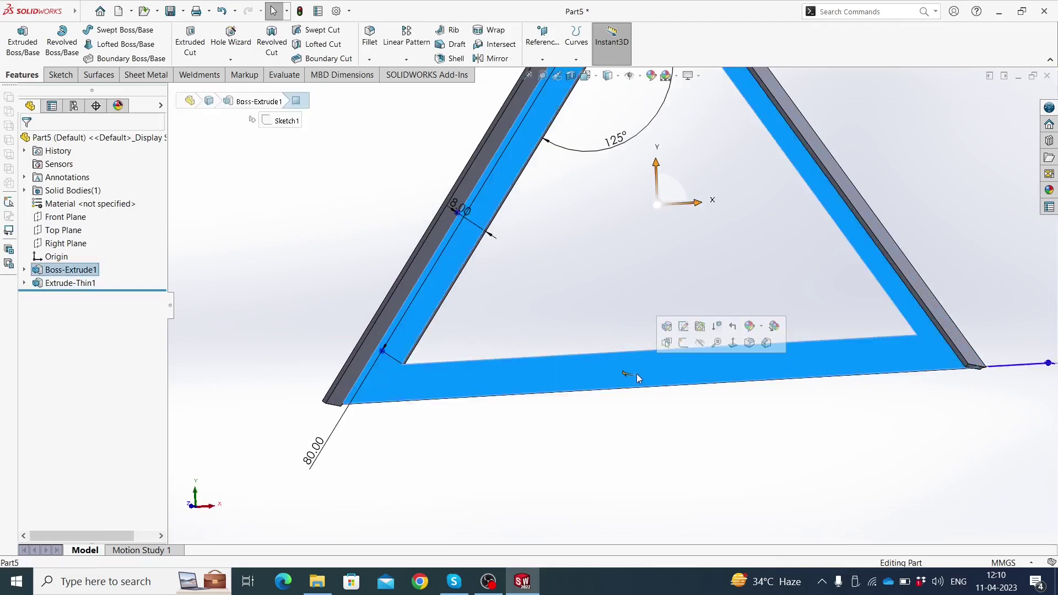
click(683, 343)
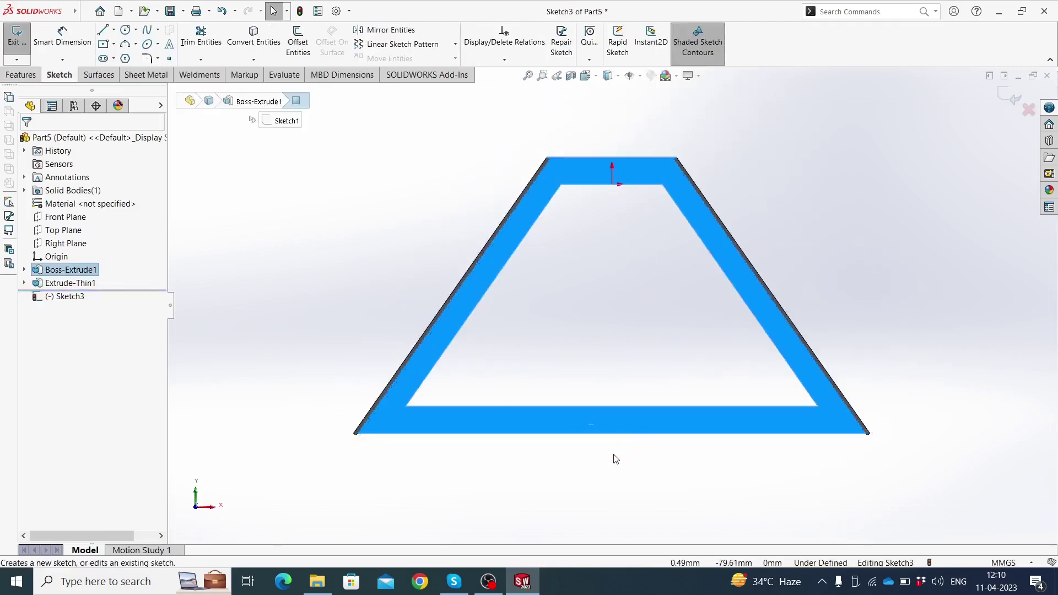
scroll(612, 441, down, 3)
click(611, 430)
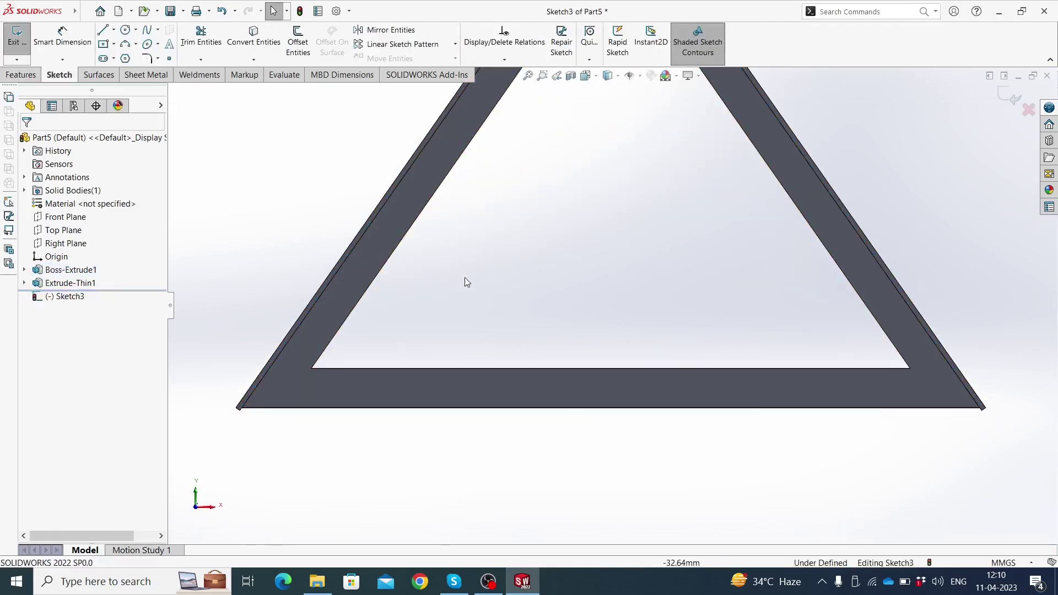
click(104, 44)
scroll(612, 411, down, 2)
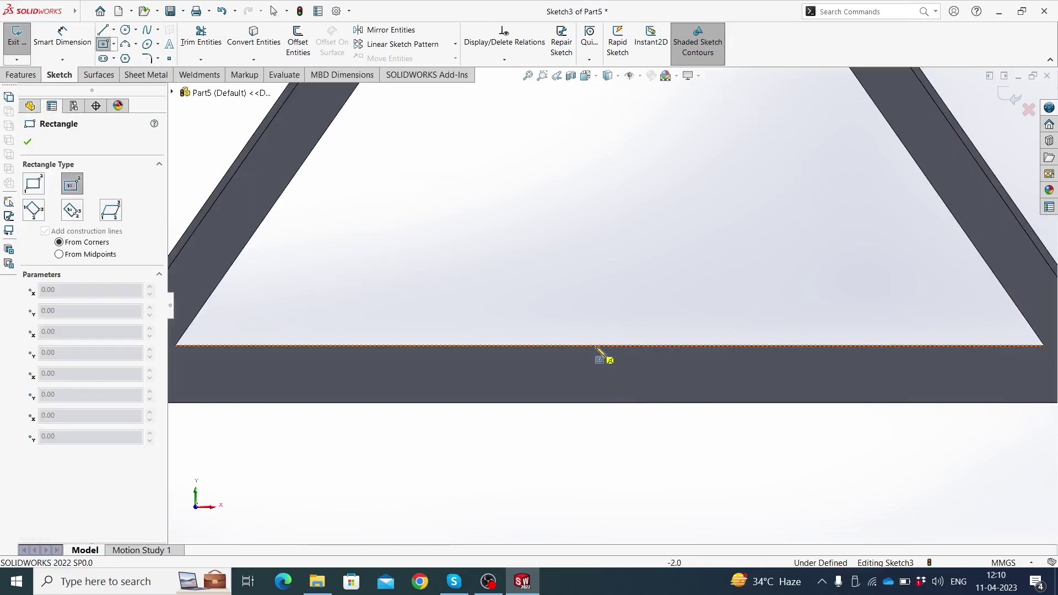
click(610, 375)
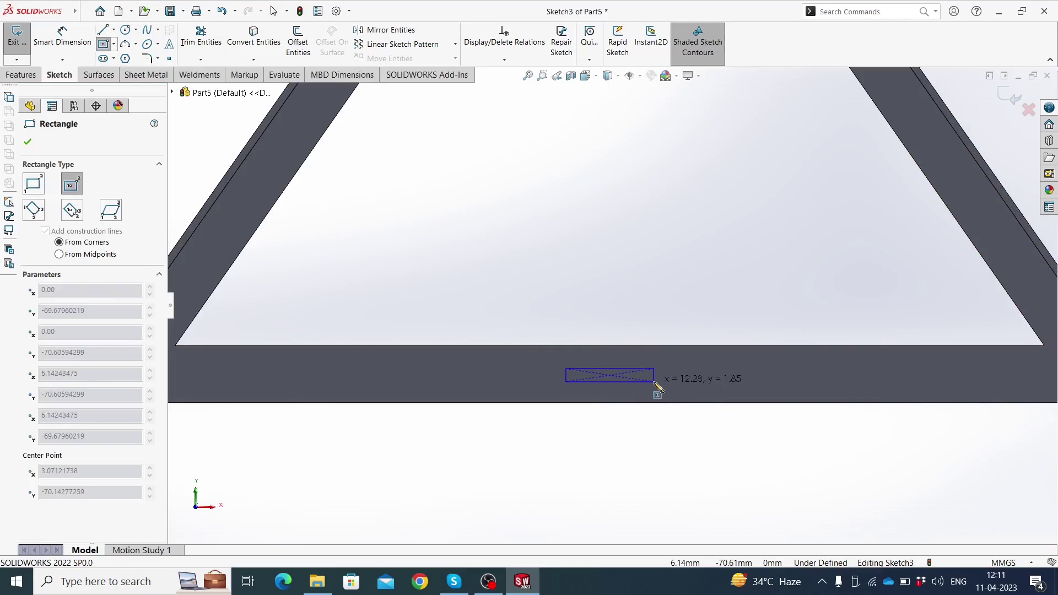
click(654, 382)
scroll(659, 389, down, 2)
key(Escape)
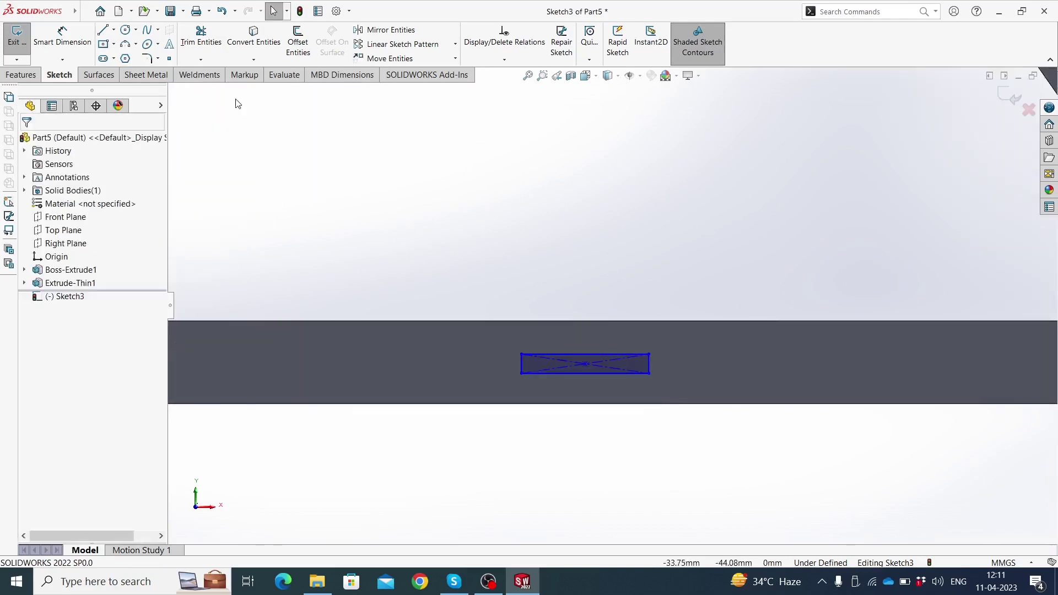
- Dimension the rectangle to 20 mm wide and 3 mm high
click(61, 43)
scroll(496, 278, down, 2)
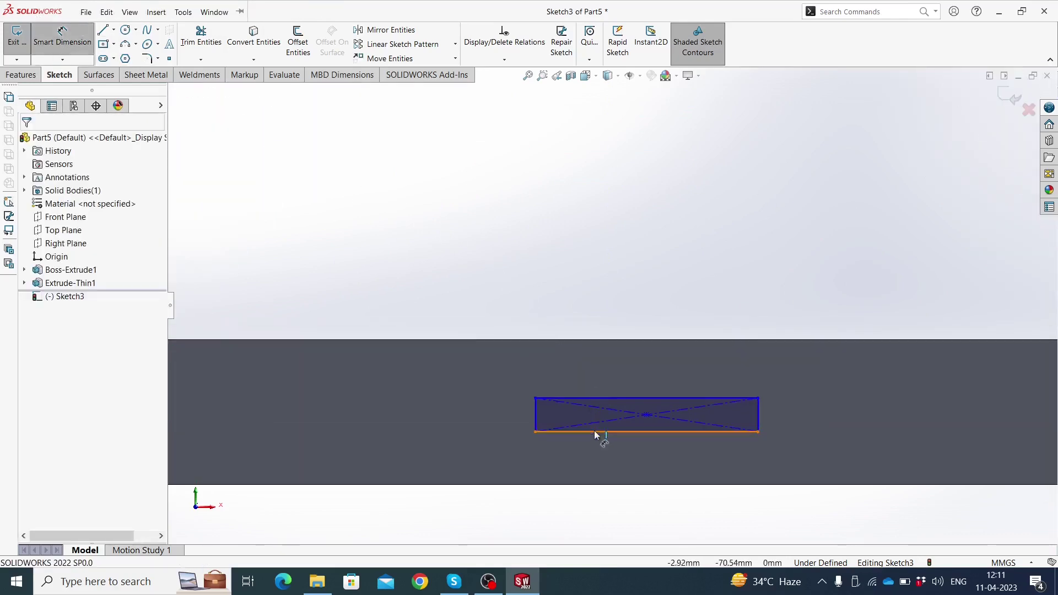
click(612, 398)
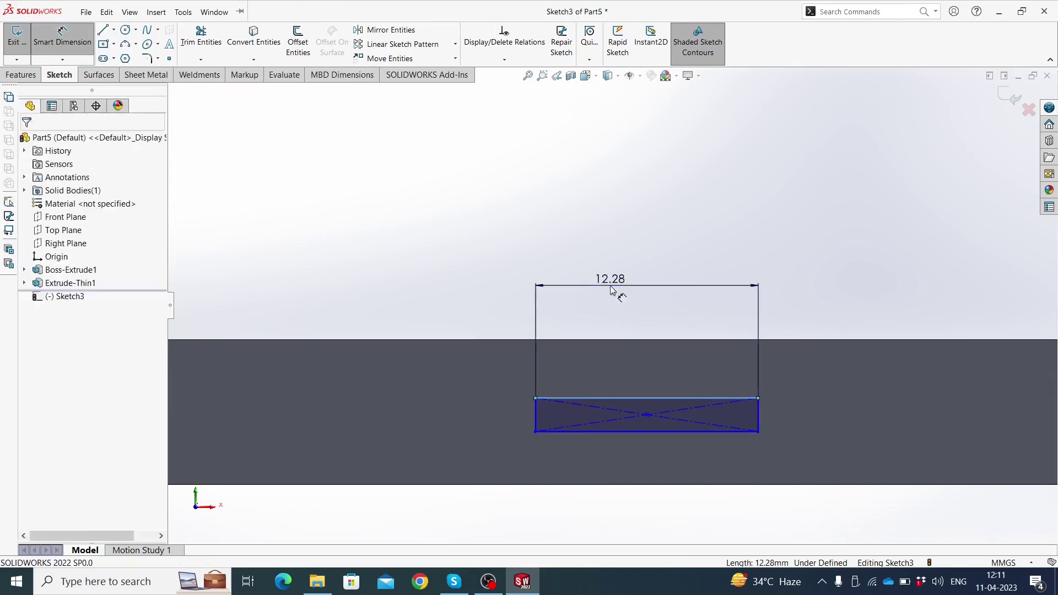
click(613, 288)
text(3)
key(BackSpace)
text(20)
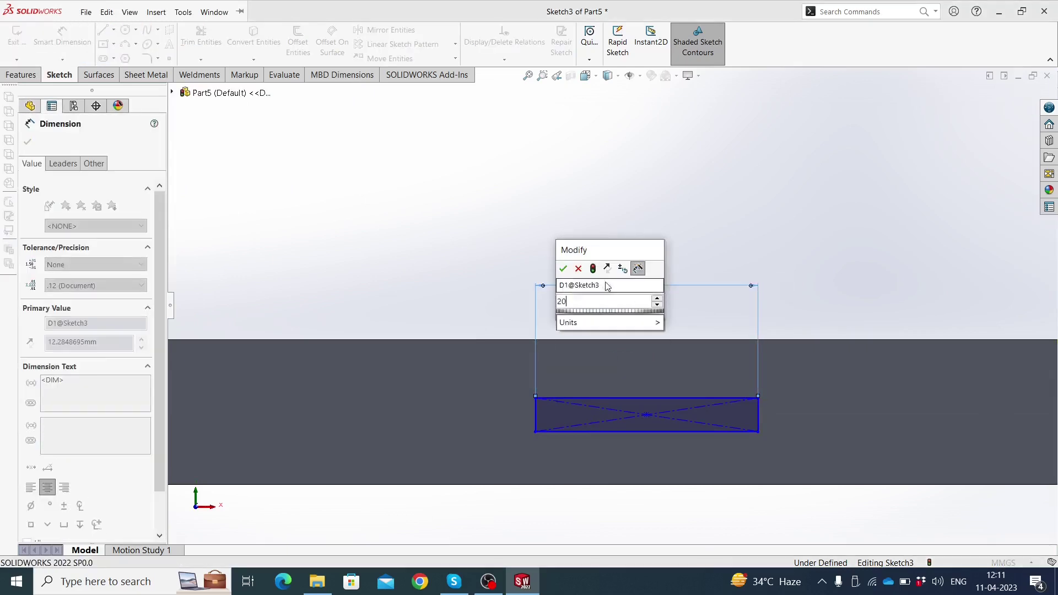
click(563, 269)
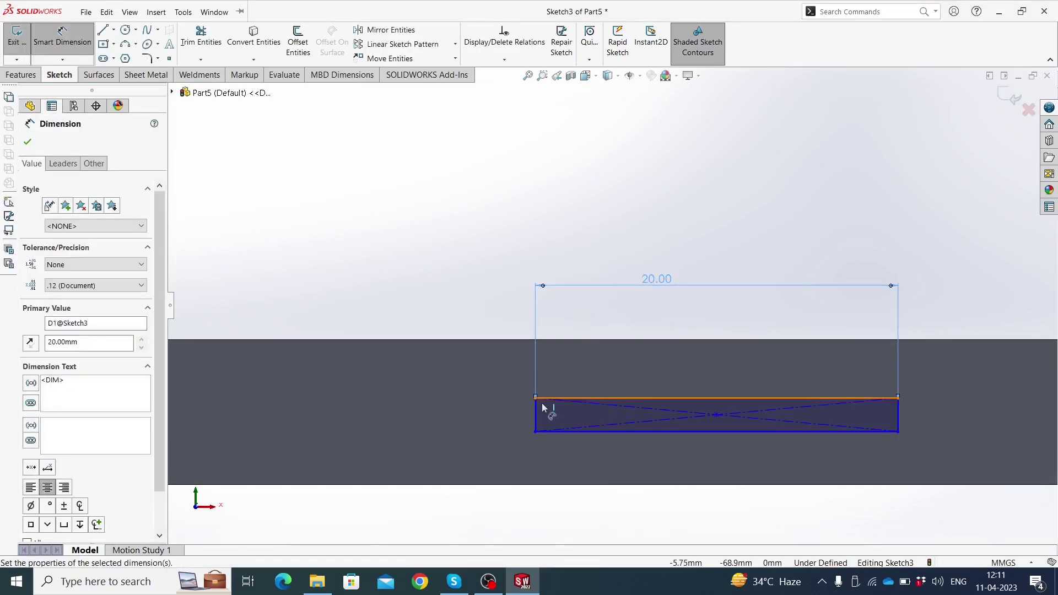
click(535, 416)
click(449, 294)
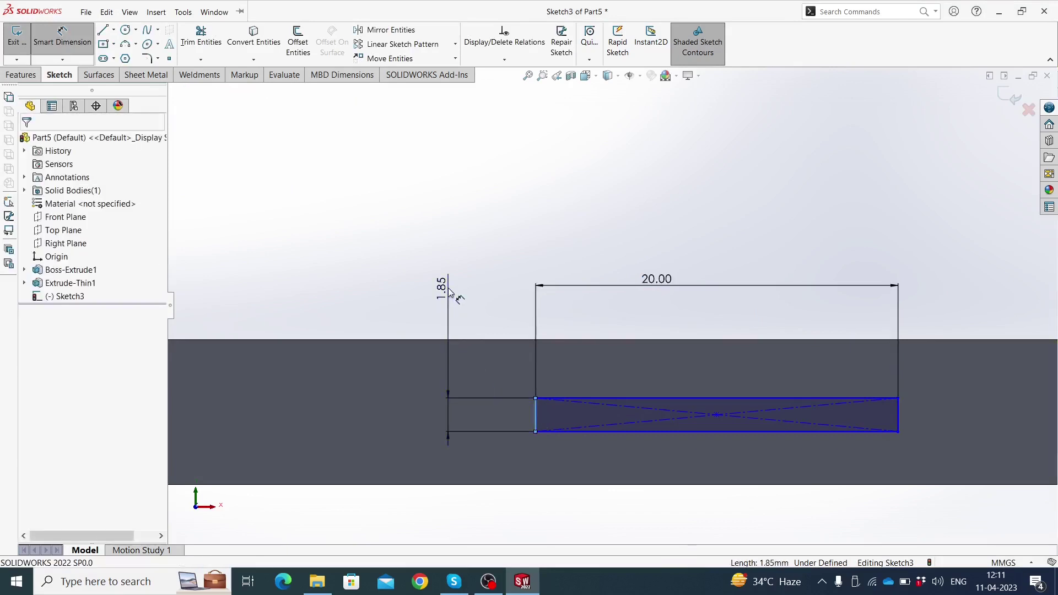
text(3)
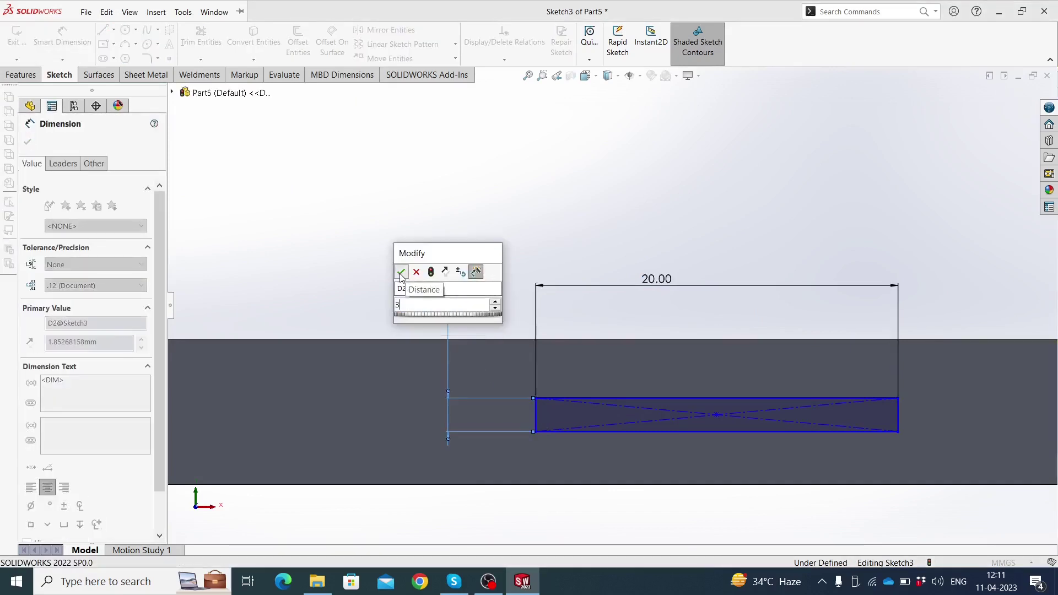
click(401, 272)
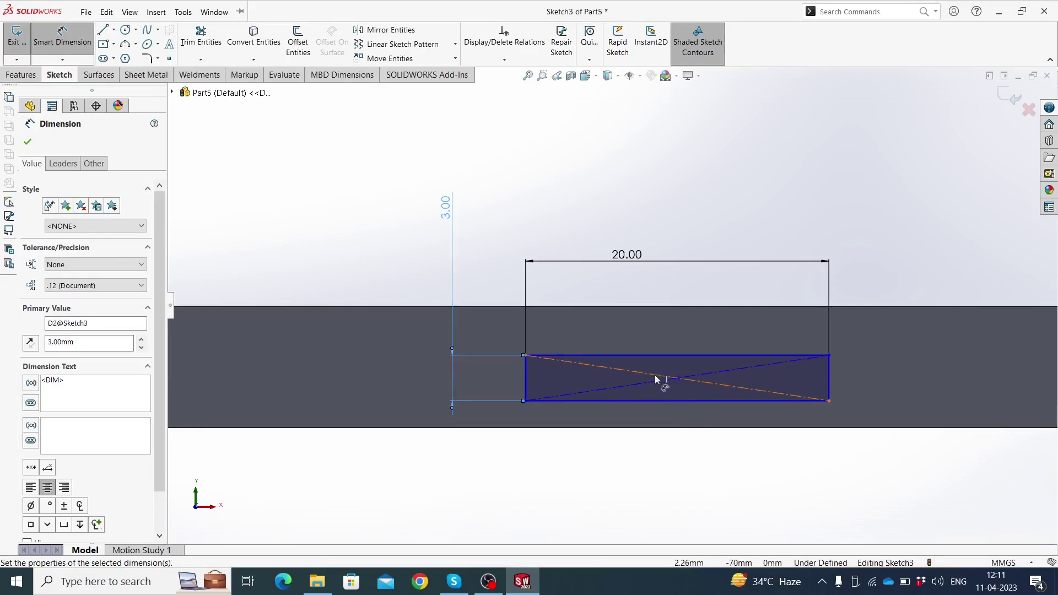
- Place the rectangle's centre 4 mm below the bottom bar's top edge
click(676, 378)
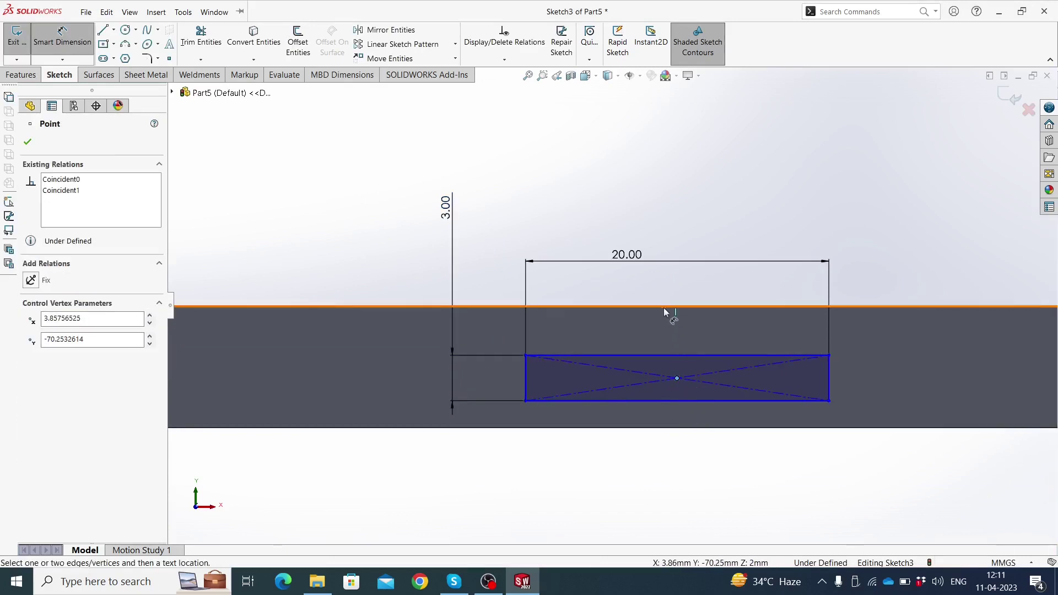
click(663, 306)
click(505, 223)
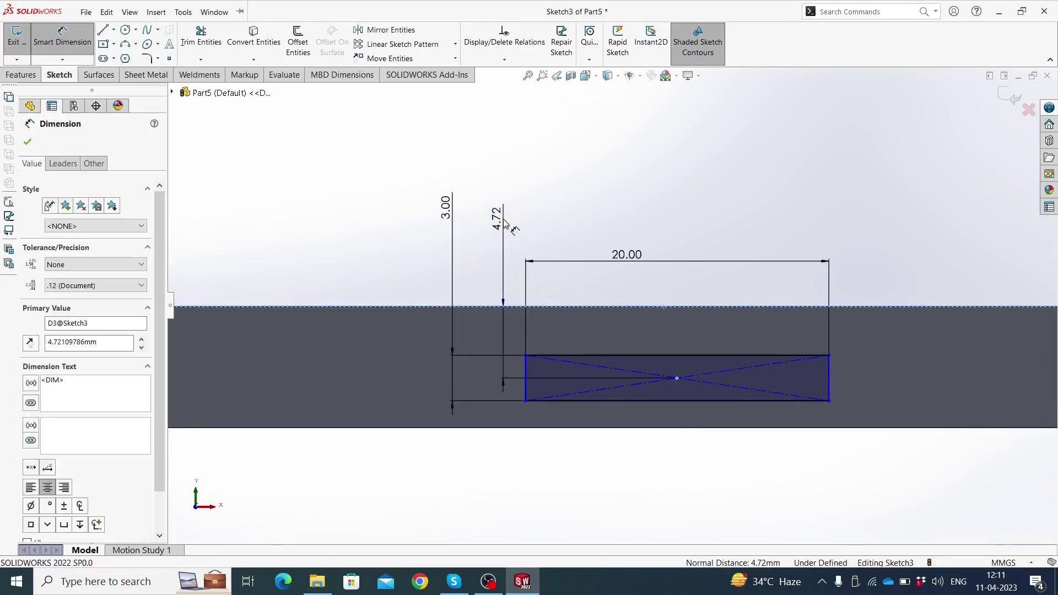
text(4)
click(457, 203)
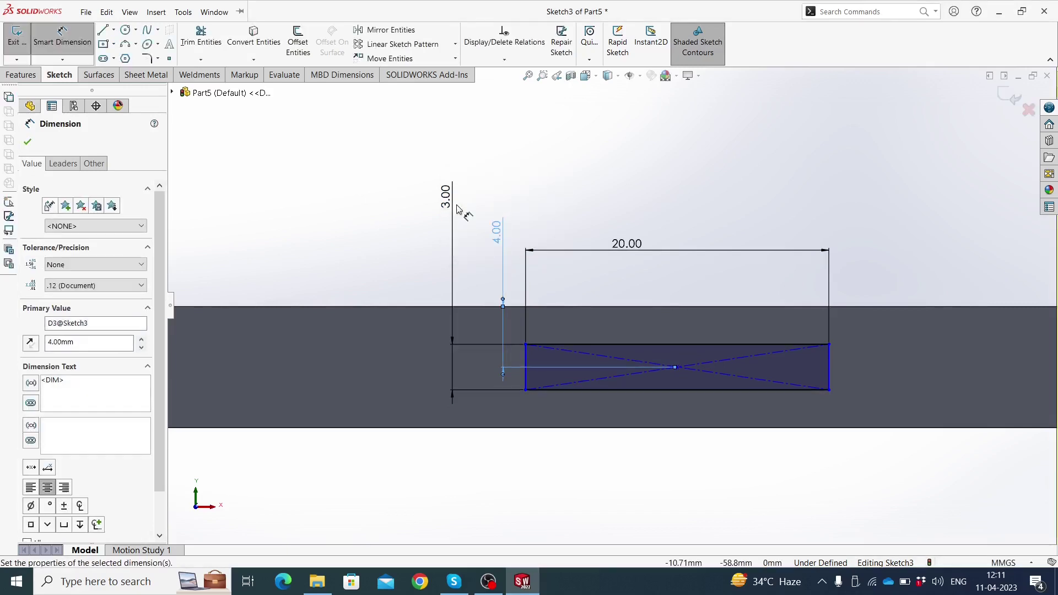
ctrl+middle_drag(686, 458, 701, 428)
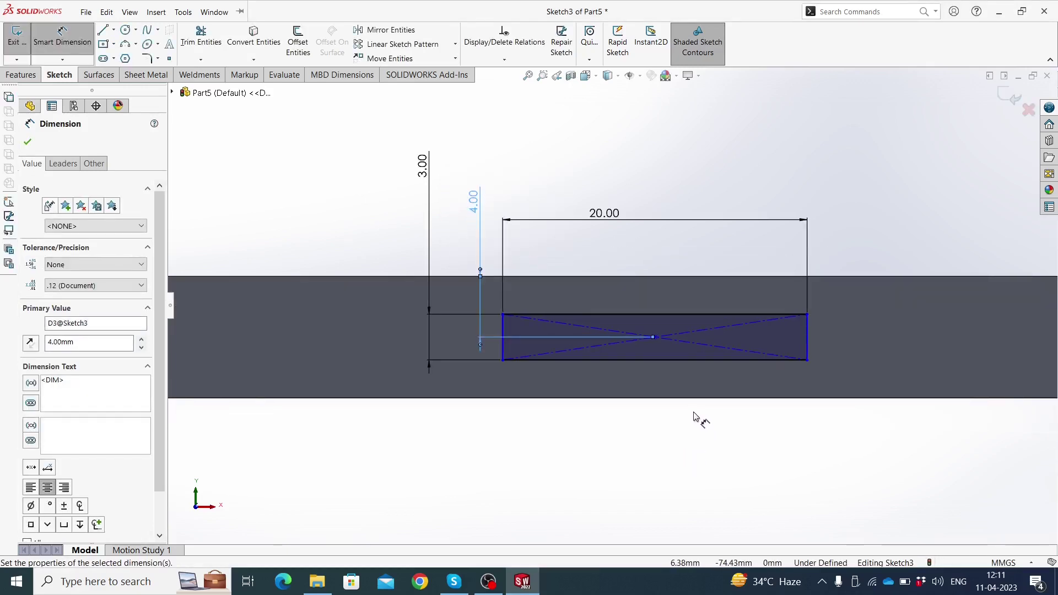
key(Escape)
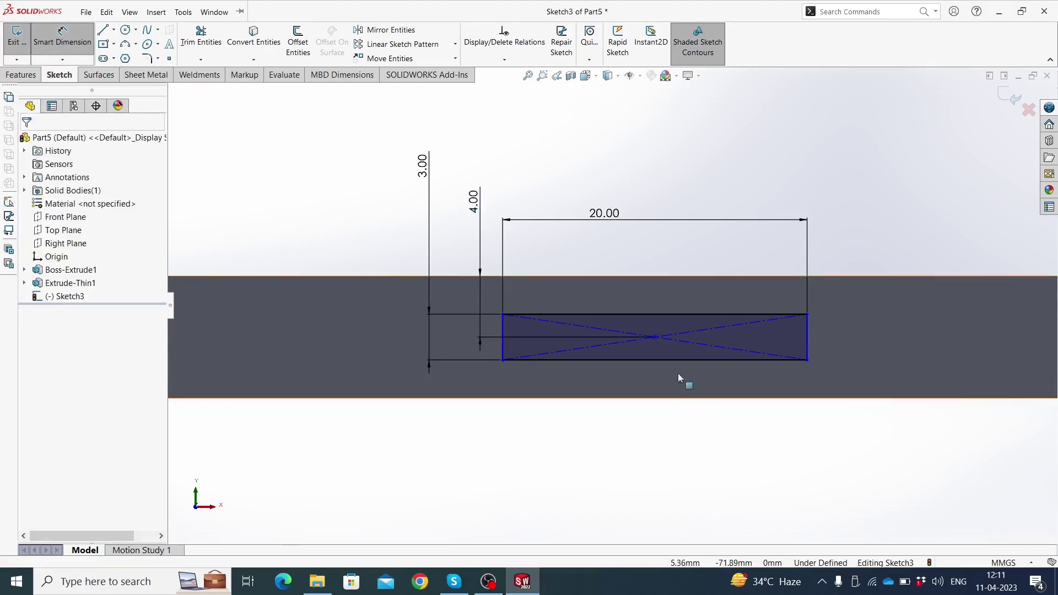
key(Escape)
click(654, 336)
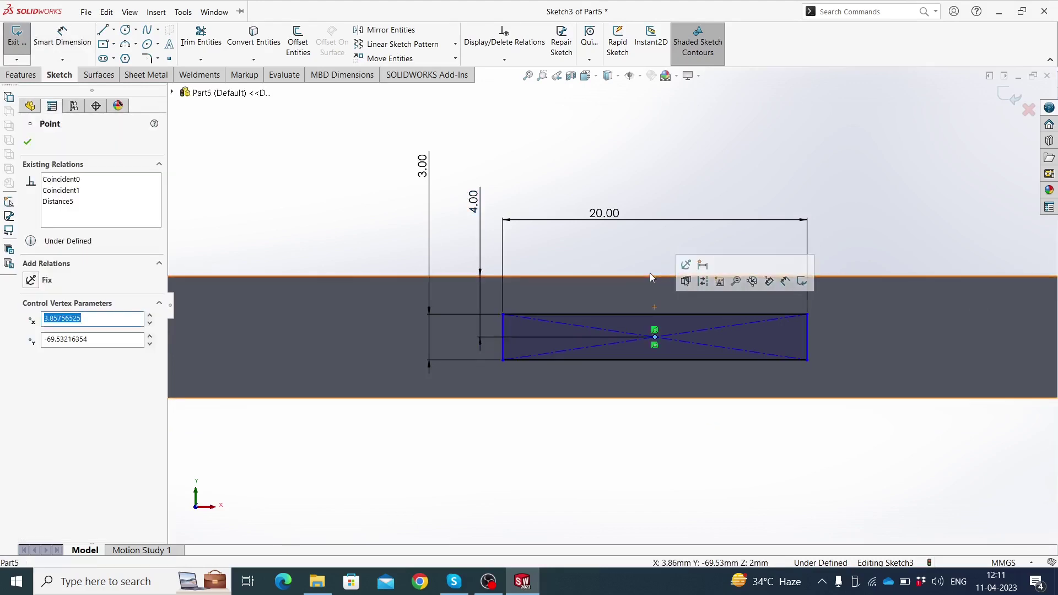
click(667, 276)
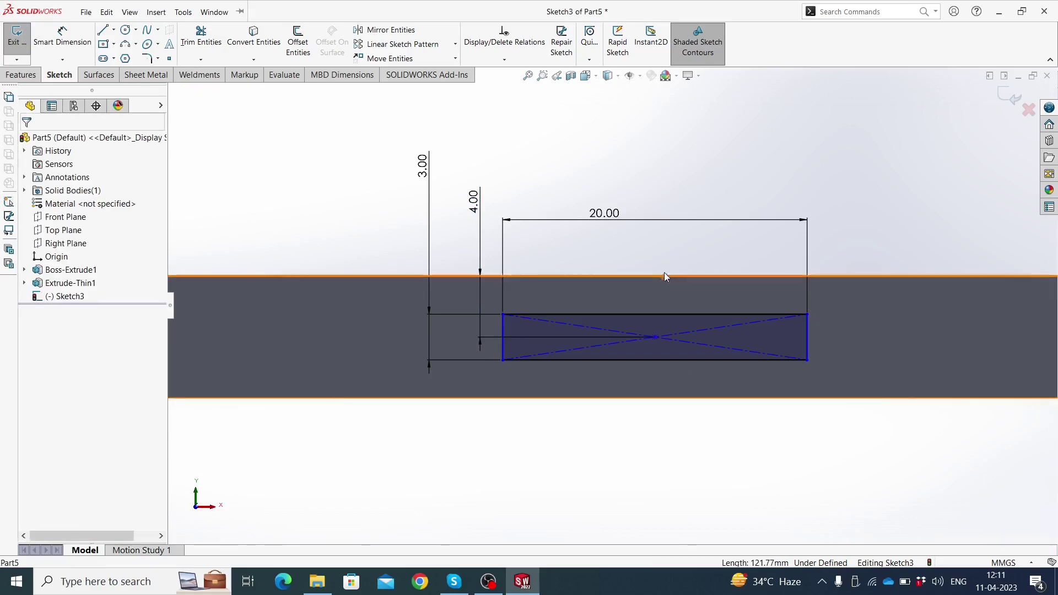
scroll(664, 275, up, 3)
scroll(636, 259, up, 3)
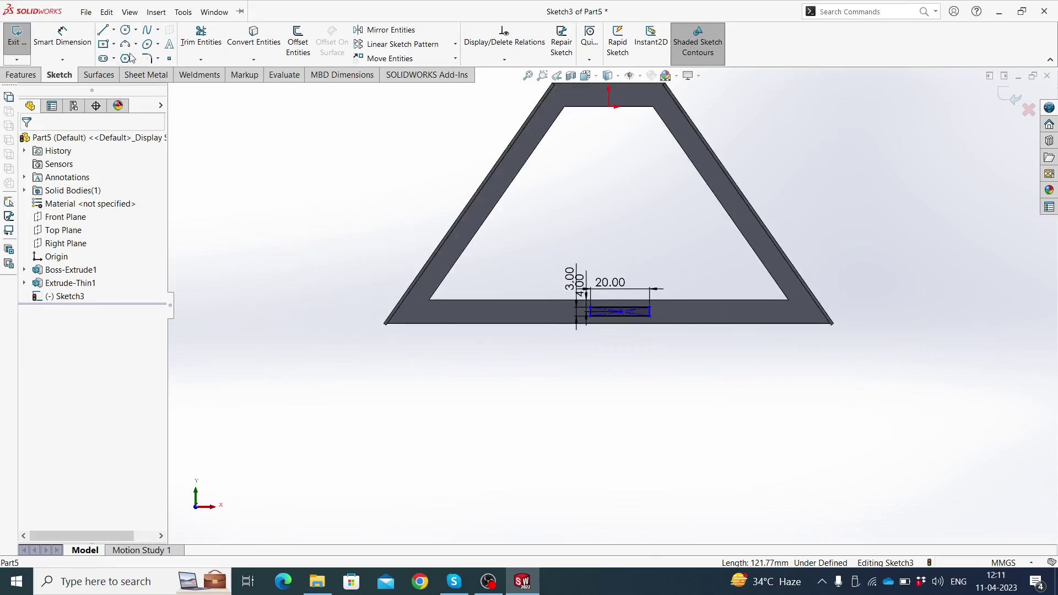
- Draw a vertical centreline from the top bar's midpoint down to the bottom edge
click(114, 33)
click(130, 54)
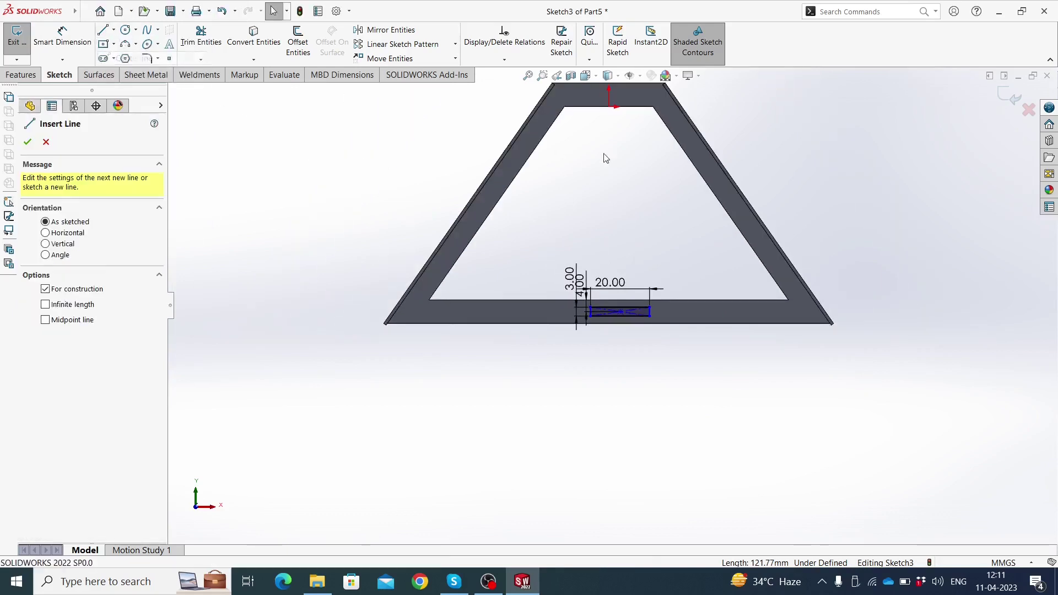
click(609, 106)
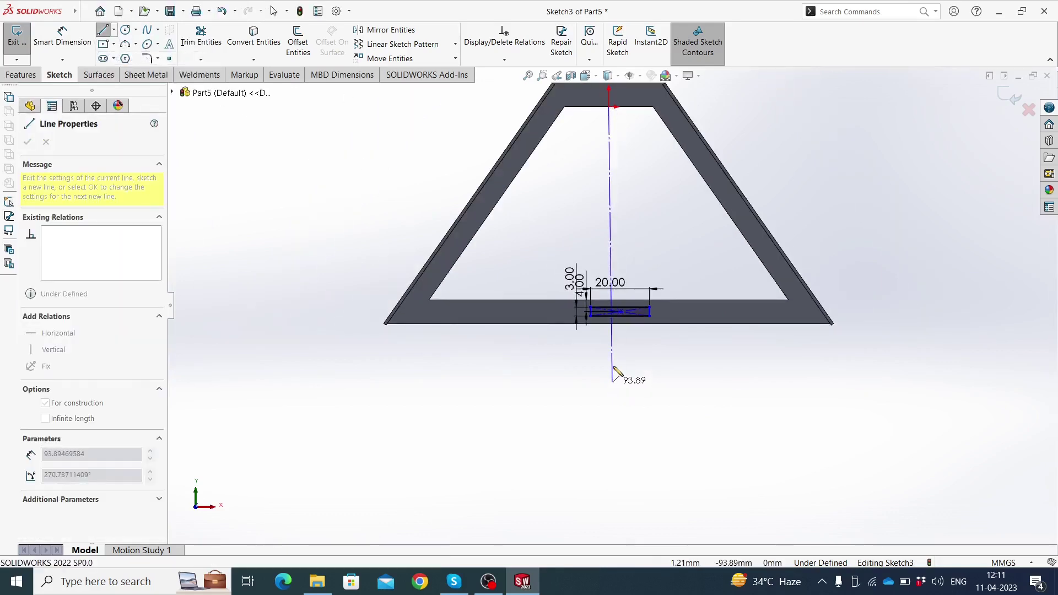
click(611, 325)
key(Escape)
- Make the rectangle's centre the centreline's midpoint, then undo that over-defining relation
scroll(617, 319, down, 2)
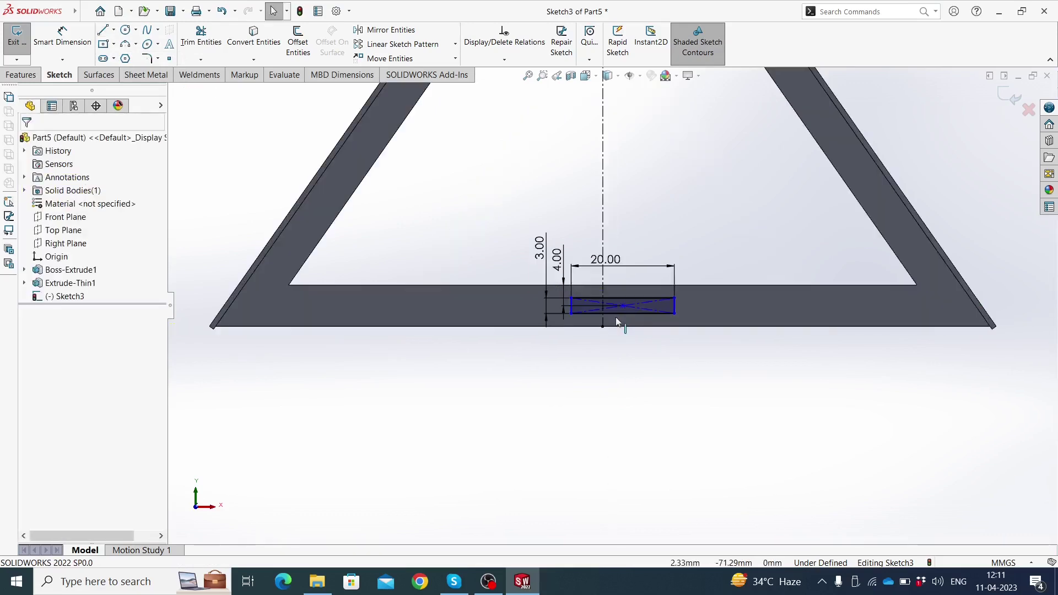
scroll(616, 316, down, 2)
scroll(614, 311, down, 2)
click(623, 290)
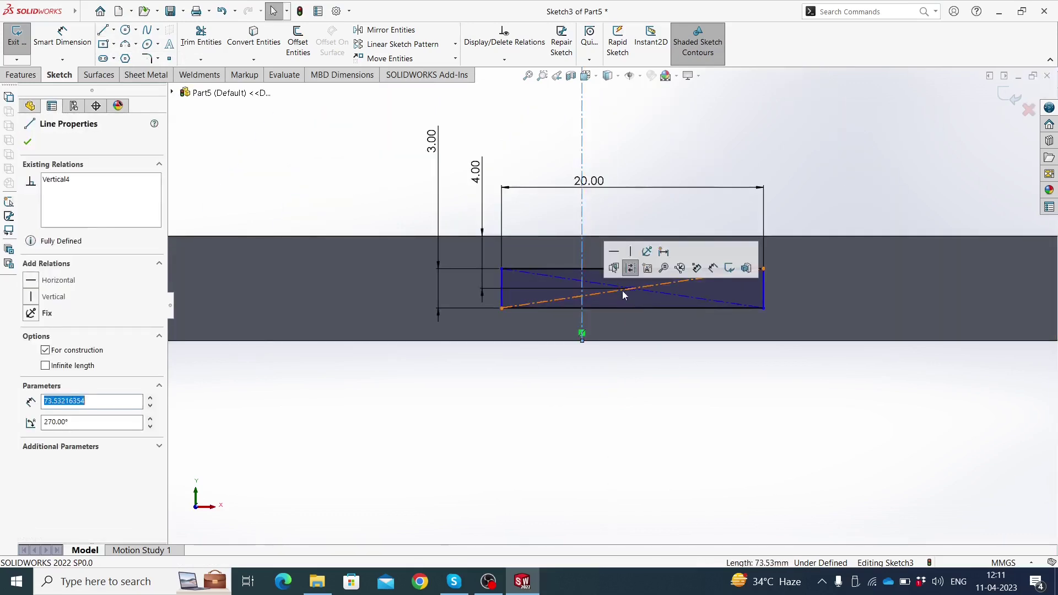
ctrl+click(633, 288)
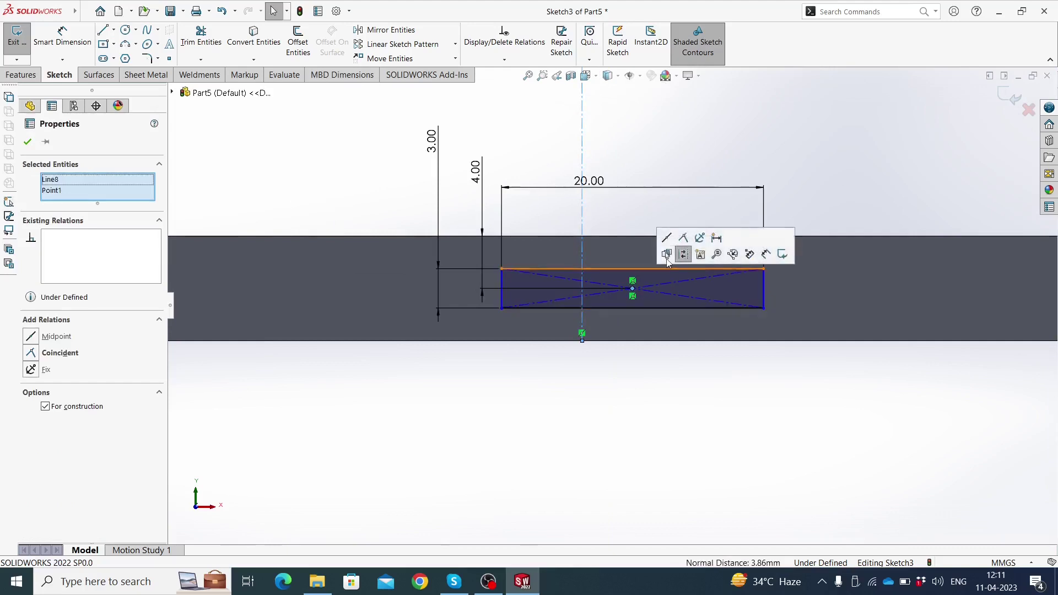
click(674, 246)
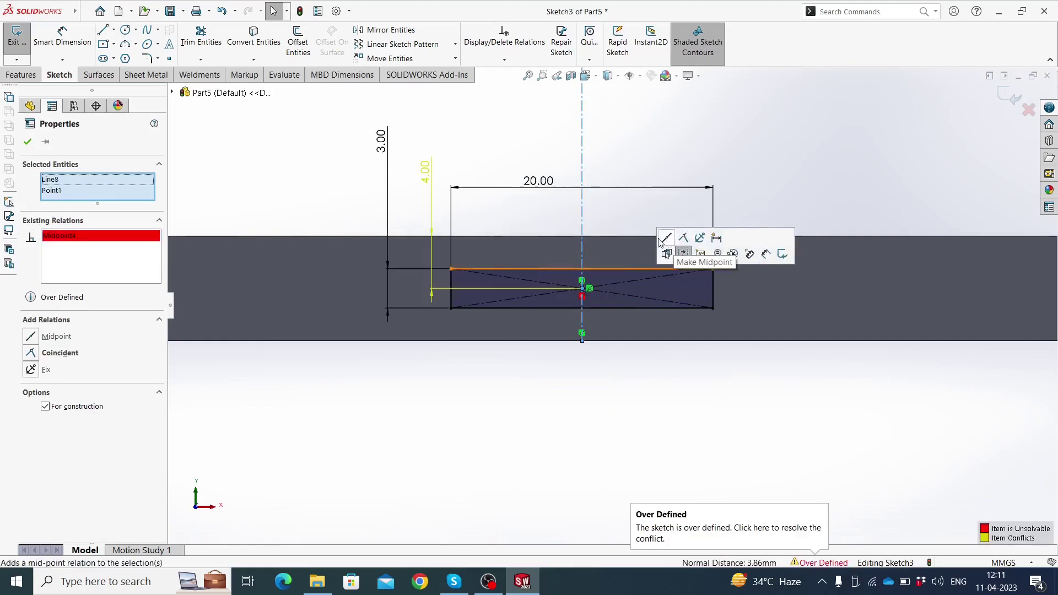
click(543, 208)
scroll(543, 208, up, 2)
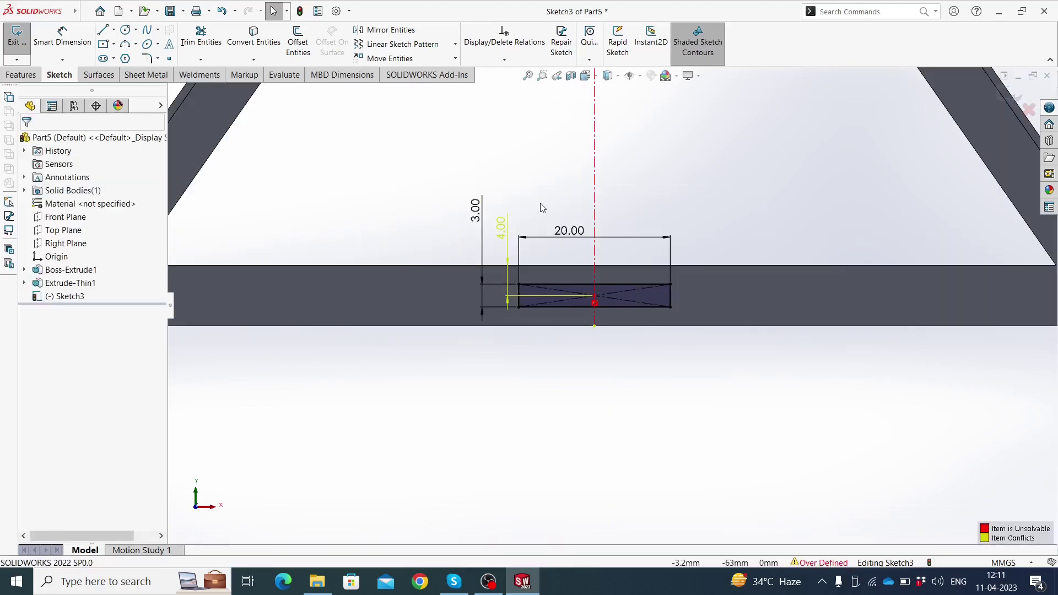
key(ctrl+z)
scroll(606, 300, down, 3)
key(Escape)
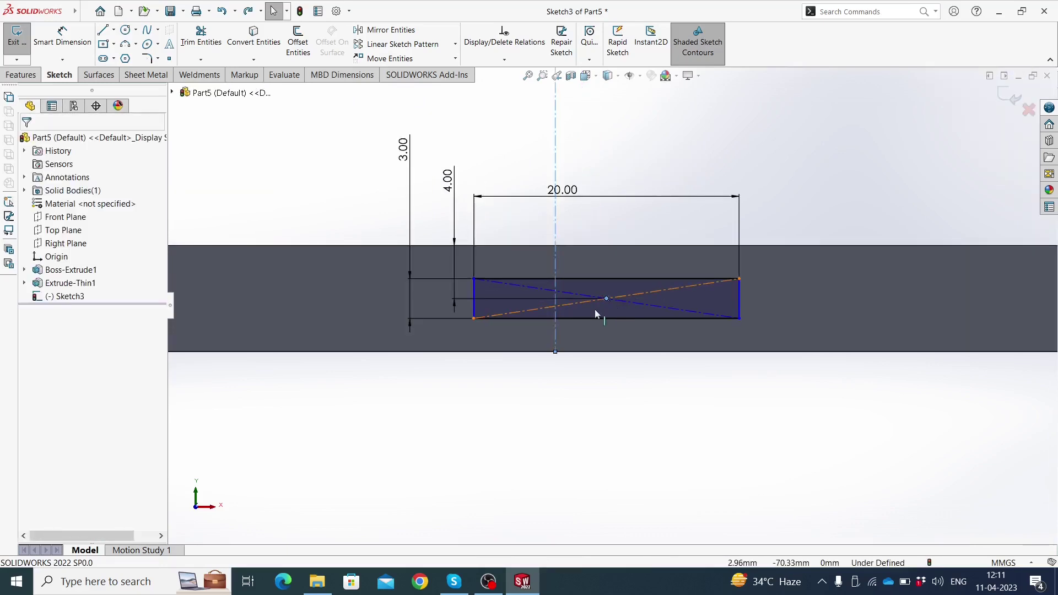
scroll(597, 304, down, 3)
- Drag the rectangle's centre point onto the centreline
drag(617, 292, 529, 293)
scroll(545, 248, up, 2)
key(Escape)
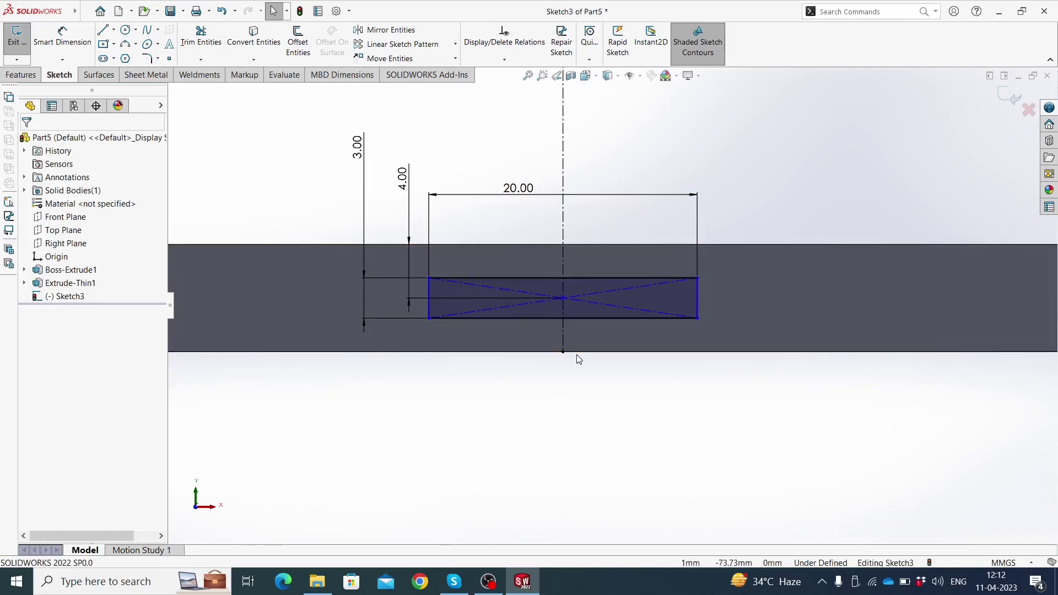
click(428, 318)
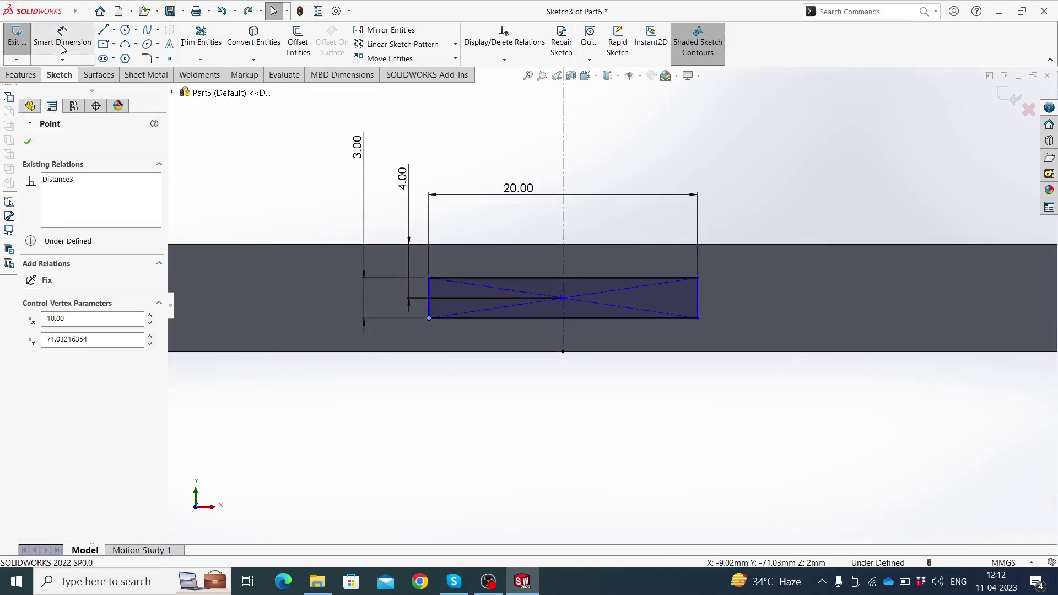
- Try a 10.00 dimension from the rectangle's left edge to its centre, then discard it as over-defining
click(83, 55)
click(430, 304)
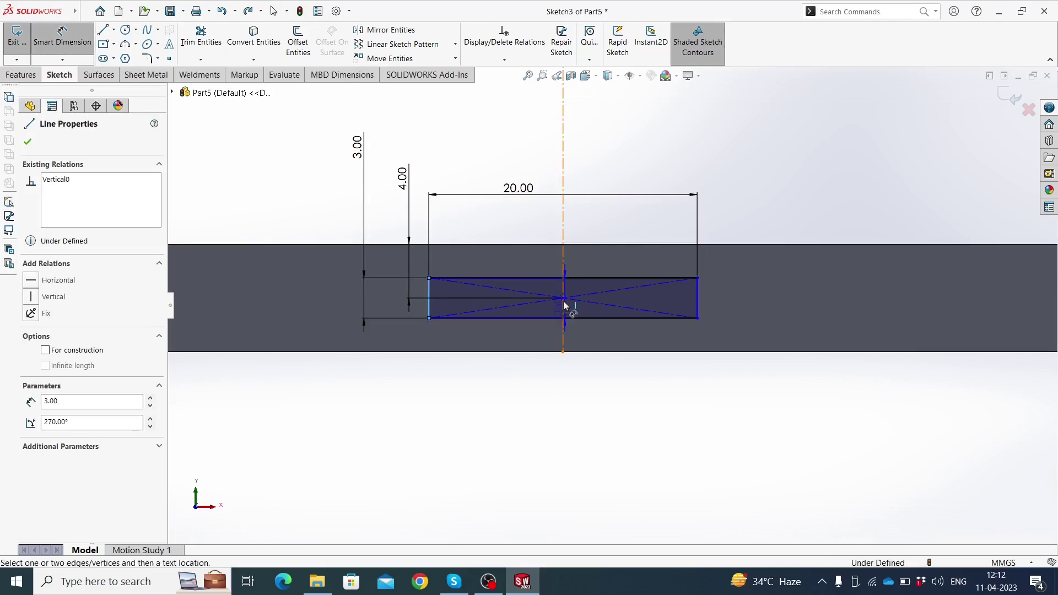
click(563, 298)
click(530, 438)
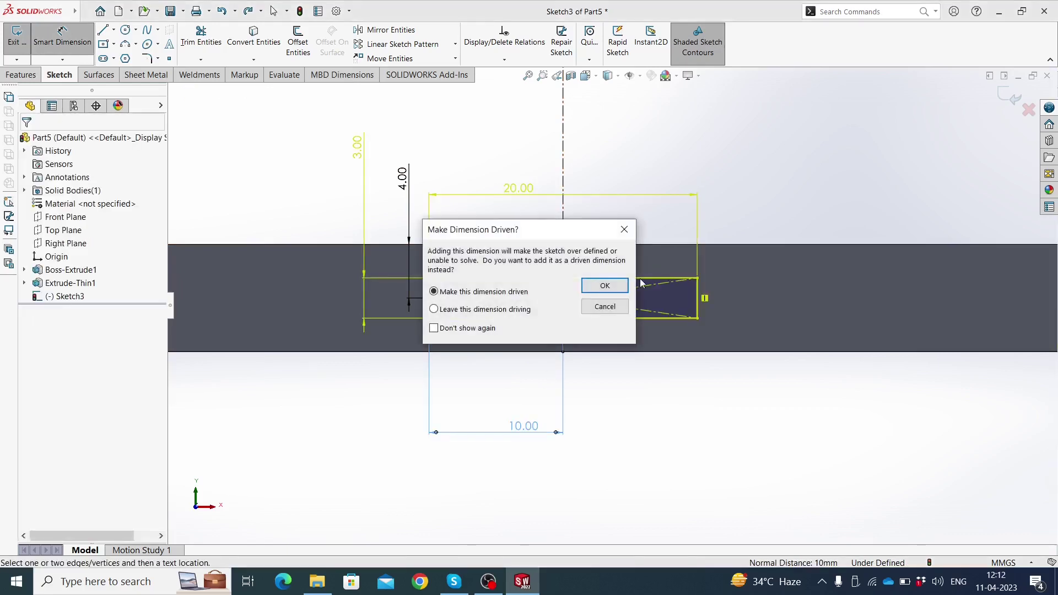
click(625, 229)
scroll(587, 361, up, 1)
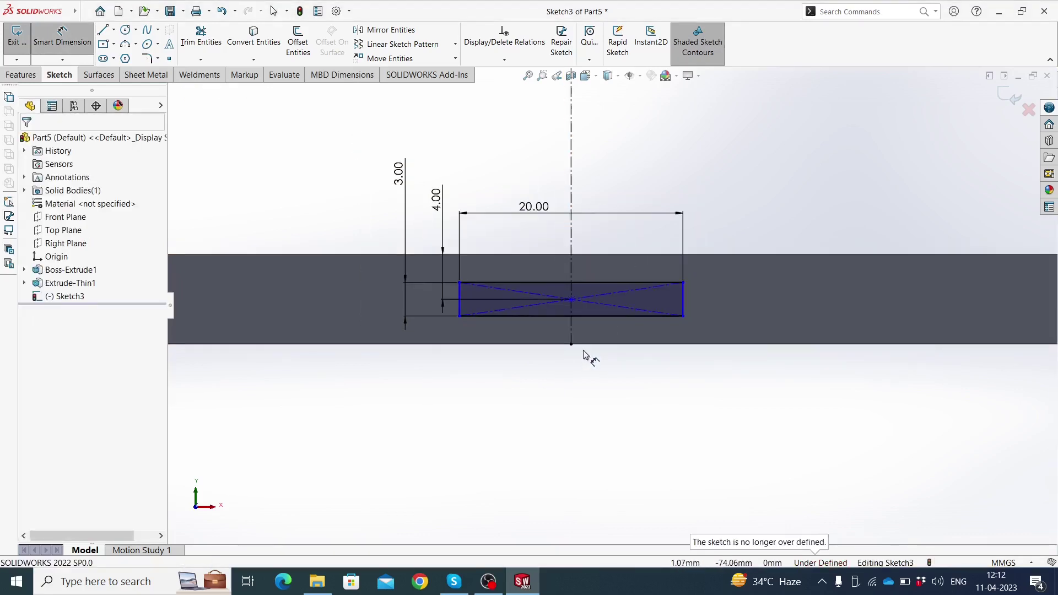
key(Escape)
scroll(619, 270, down, 1)
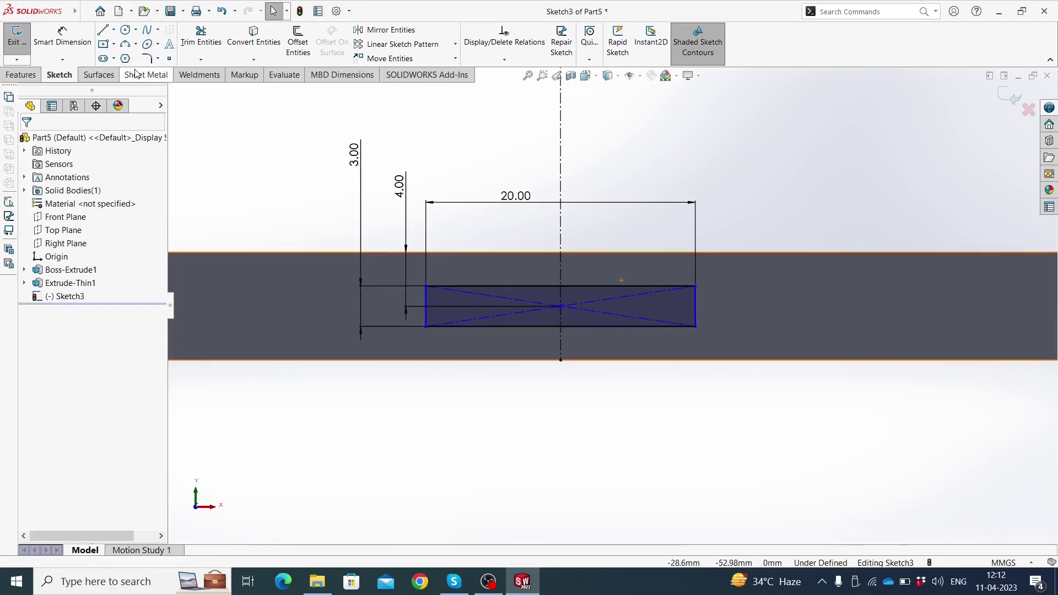
- Try a 20.00 width dimension on the bottom edge, cancel it, and move the 4.00 dimension up
click(62, 31)
click(487, 327)
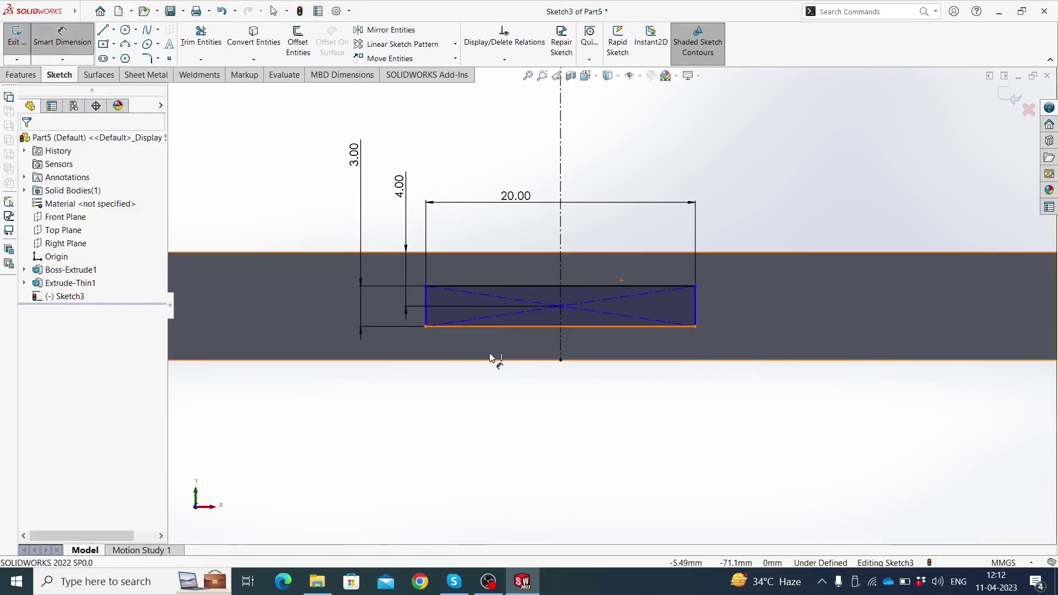
click(486, 364)
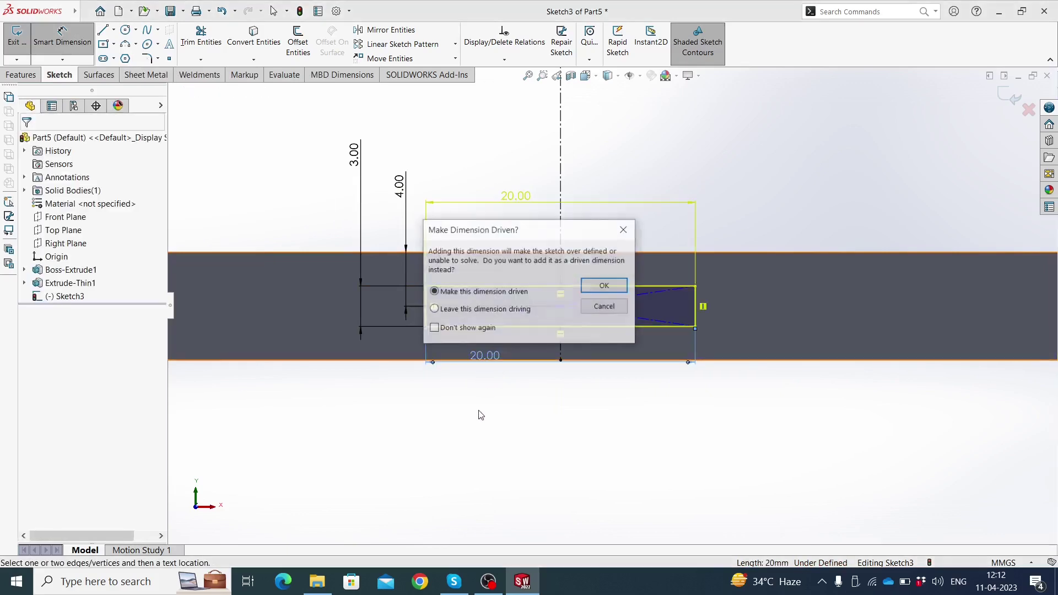
click(624, 230)
key(Escape)
scroll(621, 237, up, 2)
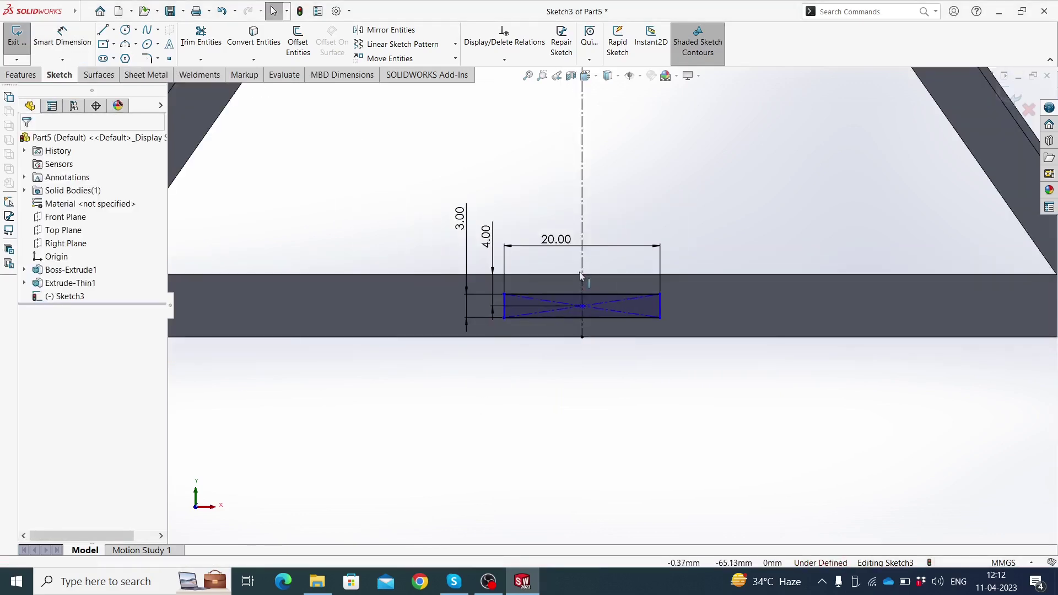
scroll(580, 275, down, 1)
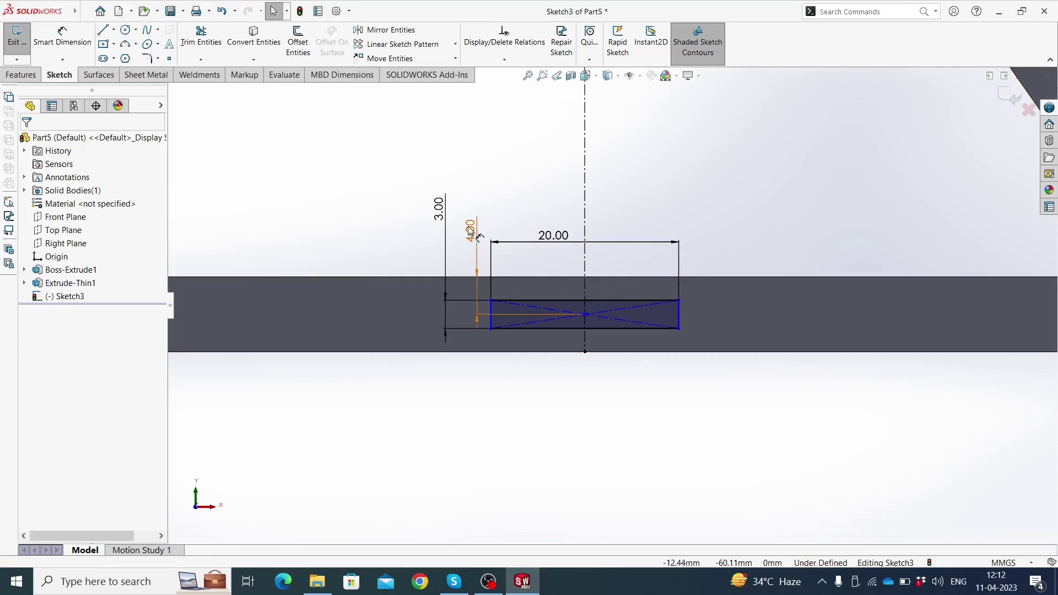
drag(469, 230, 479, 176)
scroll(603, 371, down, 3)
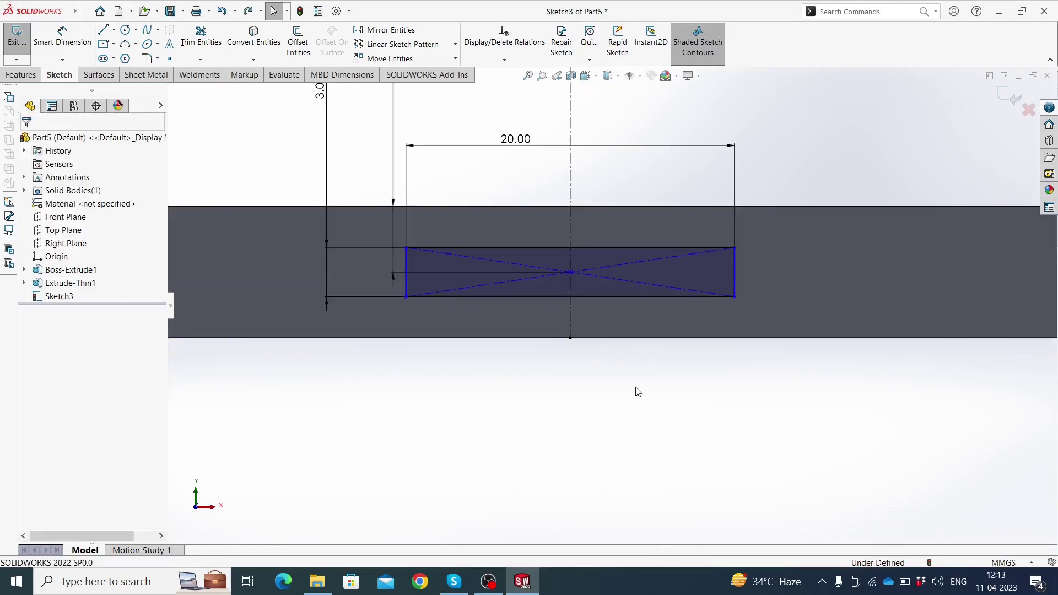
- Shift the rectangle to the right by dragging its centre point
key(d)
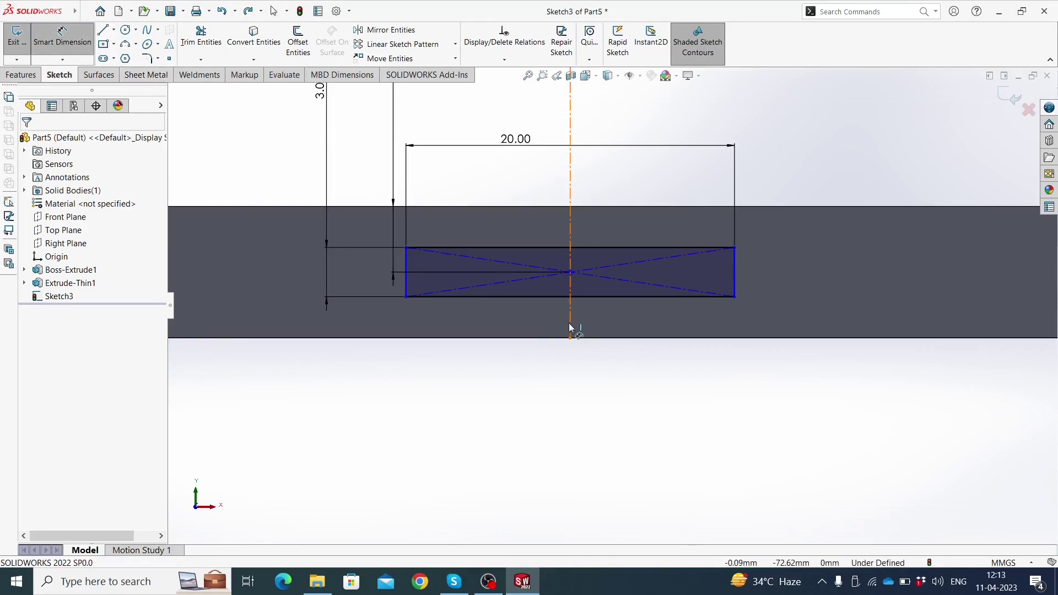
scroll(590, 314, down, 2)
scroll(578, 263, down, 2)
scroll(570, 252, down, 3)
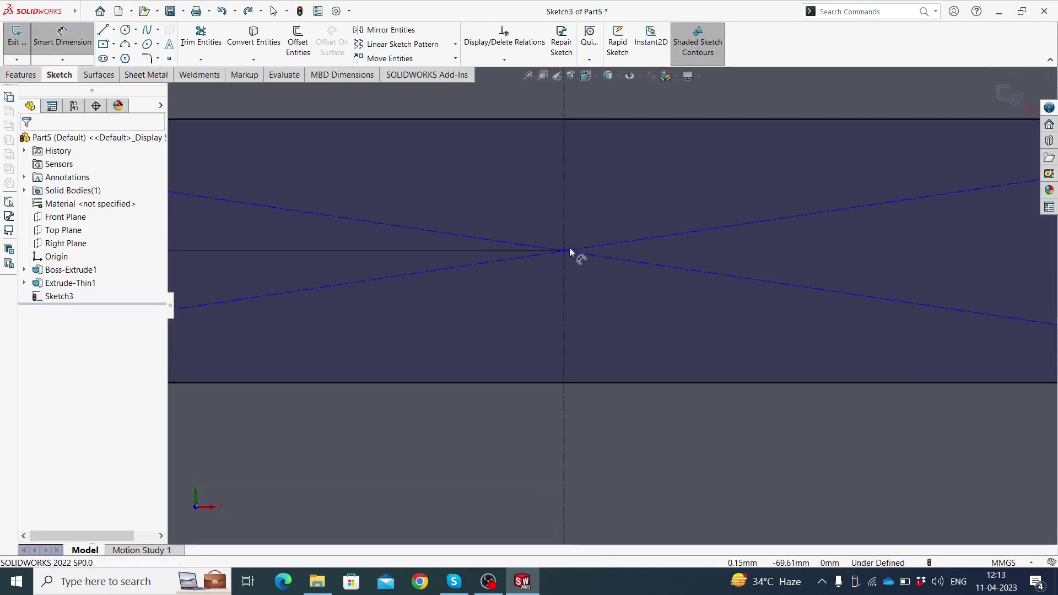
scroll(571, 259, down, 1)
scroll(582, 289, up, 2)
scroll(611, 306, up, 3)
key(Escape)
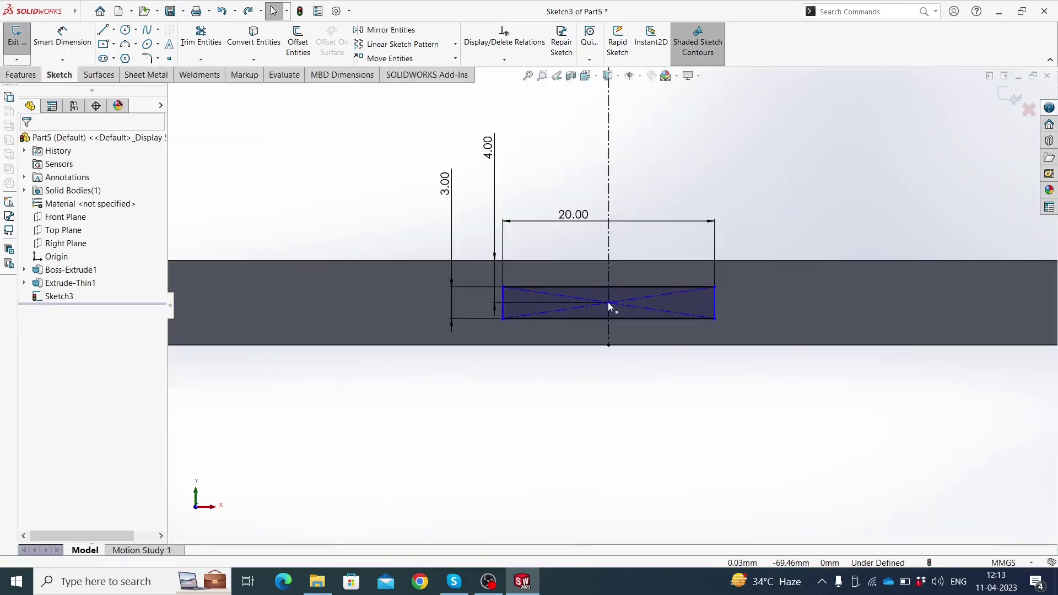
drag(609, 304, 652, 306)
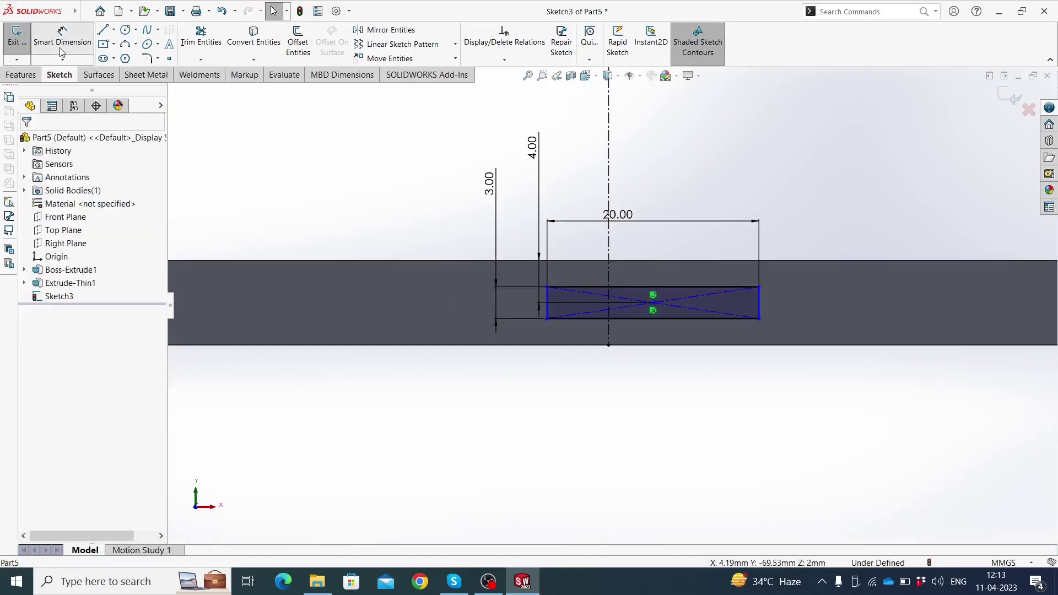
- Dimension the rectangle's centre to the centreline and set the offset to 0
click(63, 52)
scroll(644, 327, down, 2)
click(655, 292)
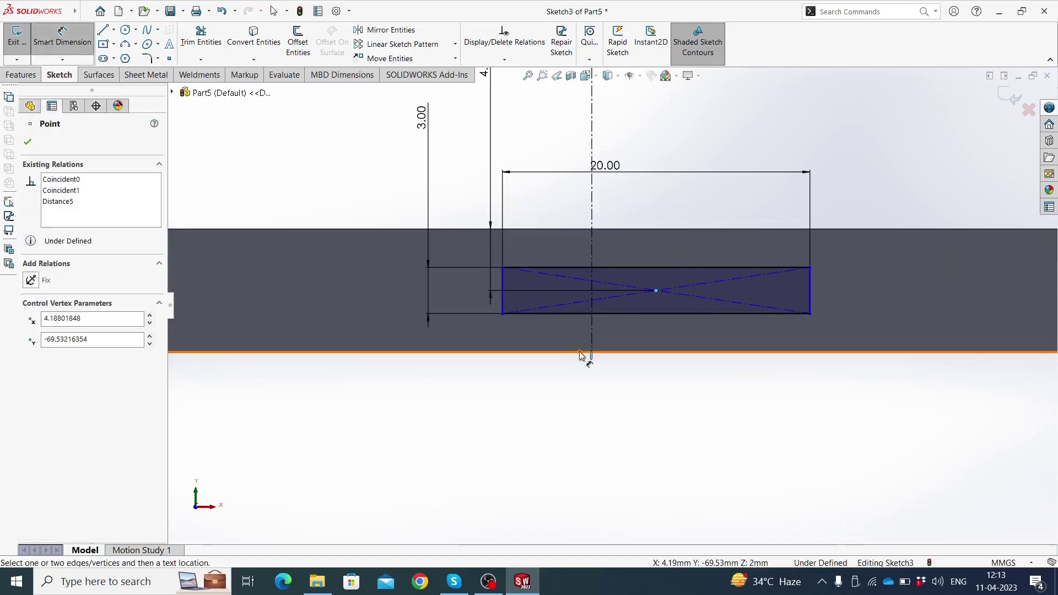
click(592, 348)
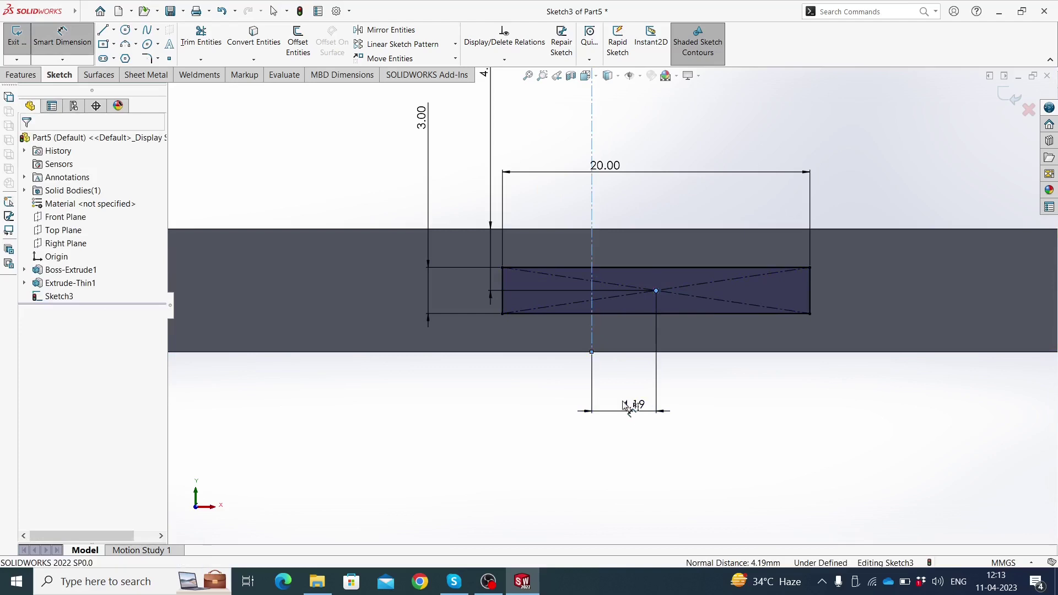
click(638, 417)
key(Return)
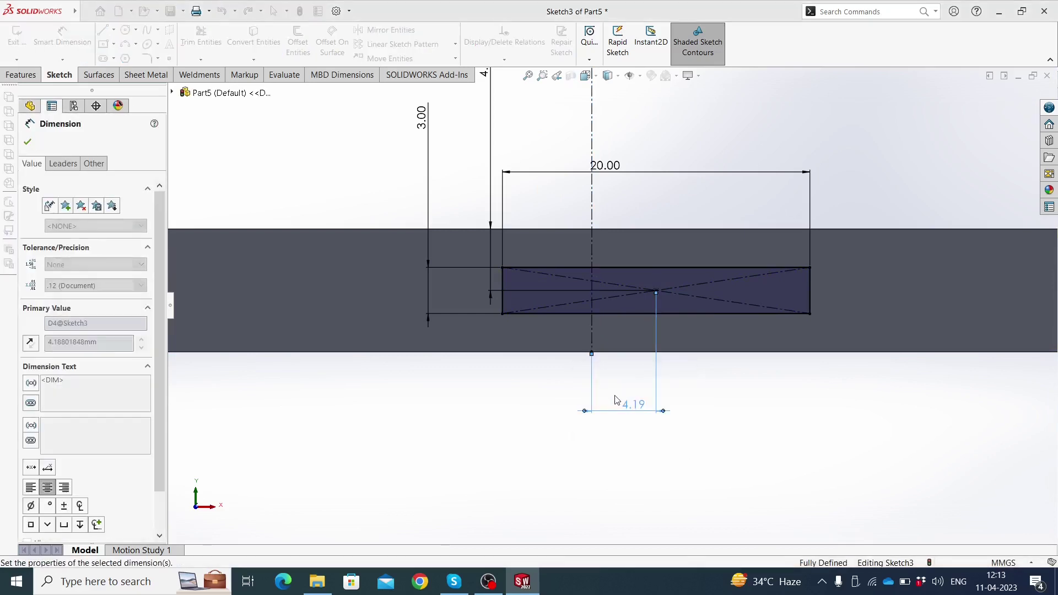
key(Escape)
scroll(614, 320, up, 2)
scroll(652, 236, up, 2)
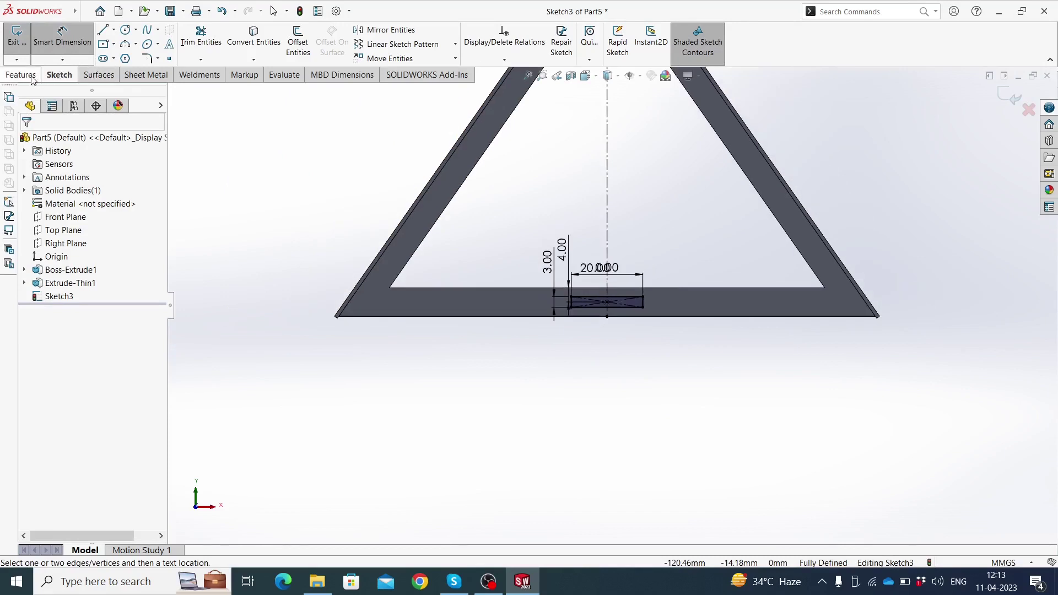
- Extrude the rectangle into an 11 mm Blind boss
click(32, 79)
click(22, 41)
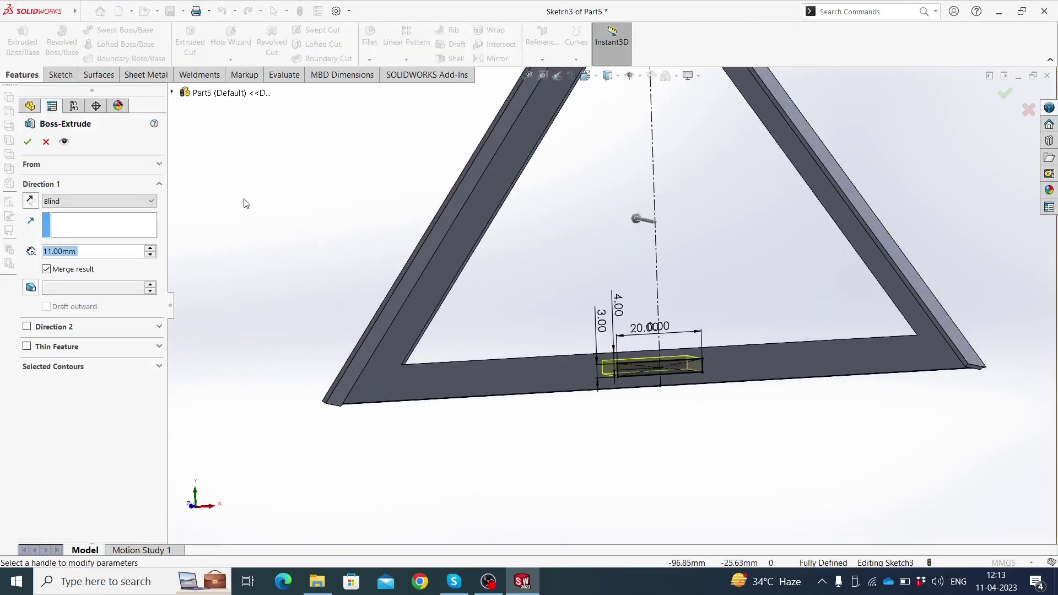
middle_drag(297, 226, 297, 184)
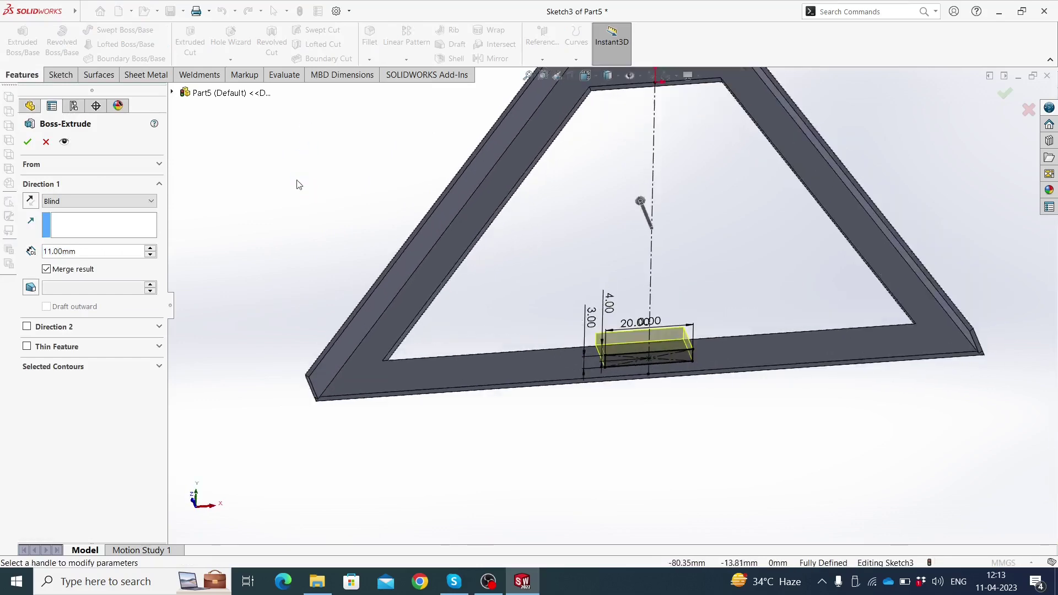
click(26, 142)
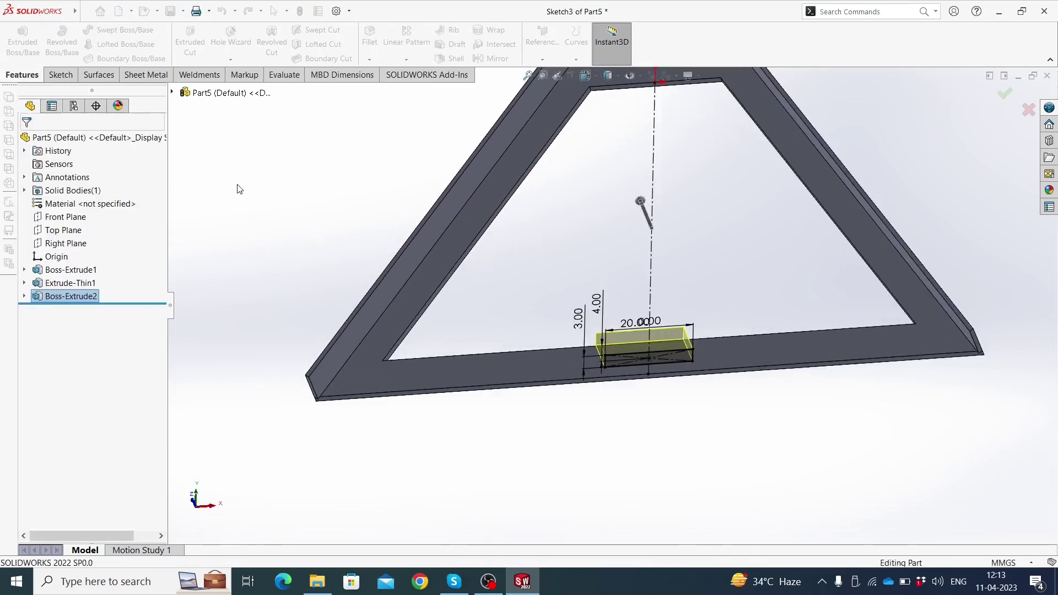
- Start a new sketch on the front face of the new boss
middle_drag(674, 401, 647, 344)
click(652, 340)
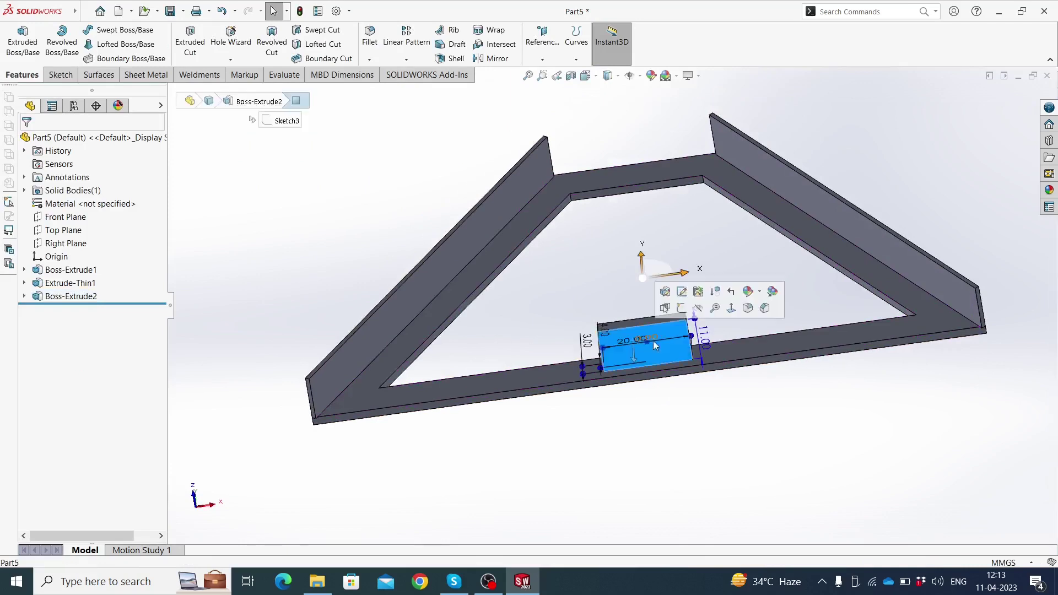
click(682, 309)
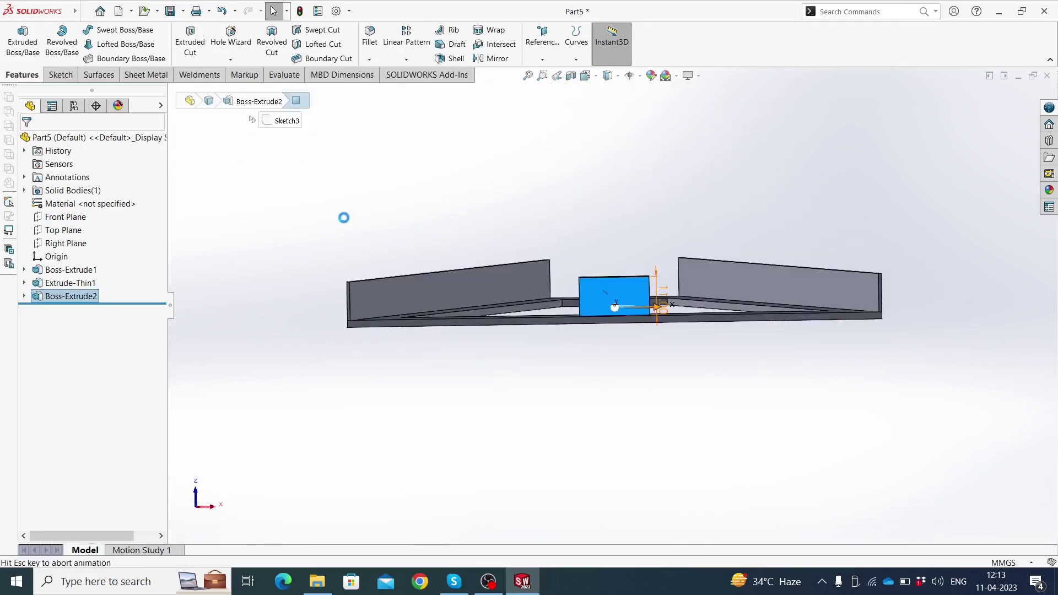
- Draw a circle on the block and give it a 5 mm diameter
scroll(634, 289, down, 3)
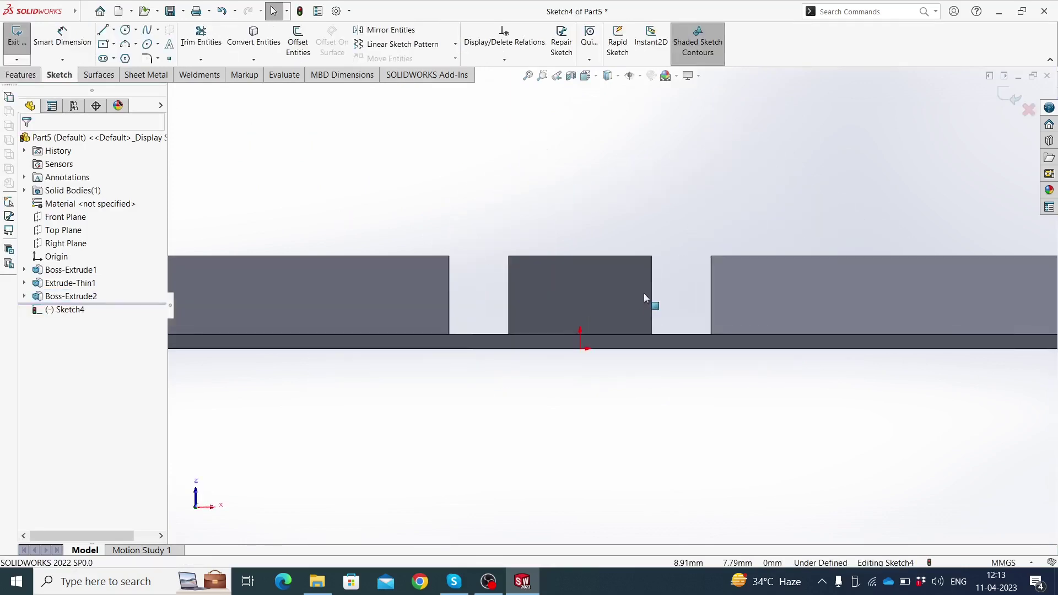
scroll(643, 293, down, 2)
click(126, 30)
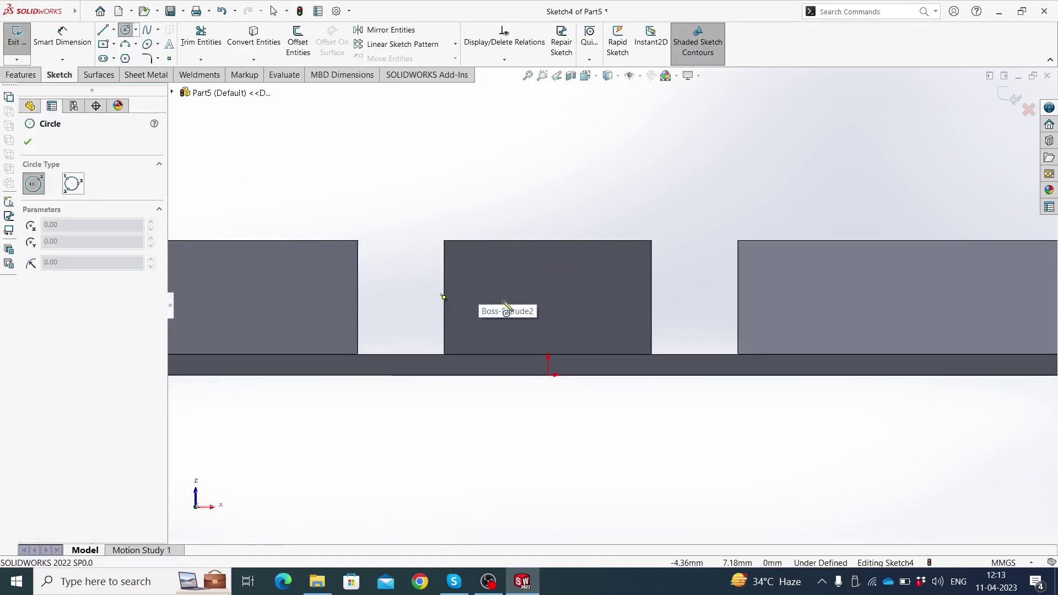
click(547, 298)
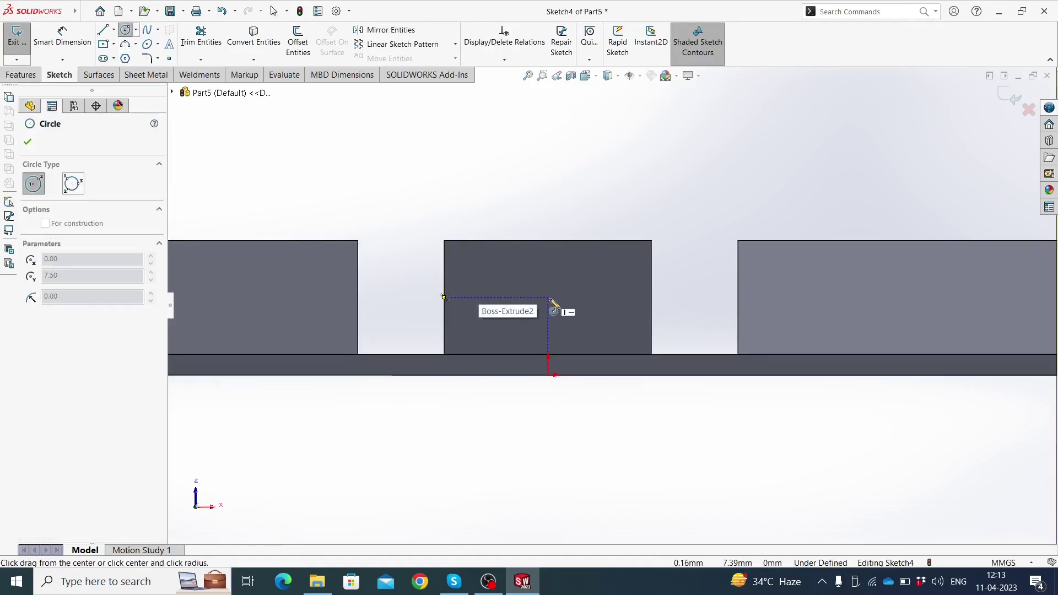
click(561, 310)
click(69, 43)
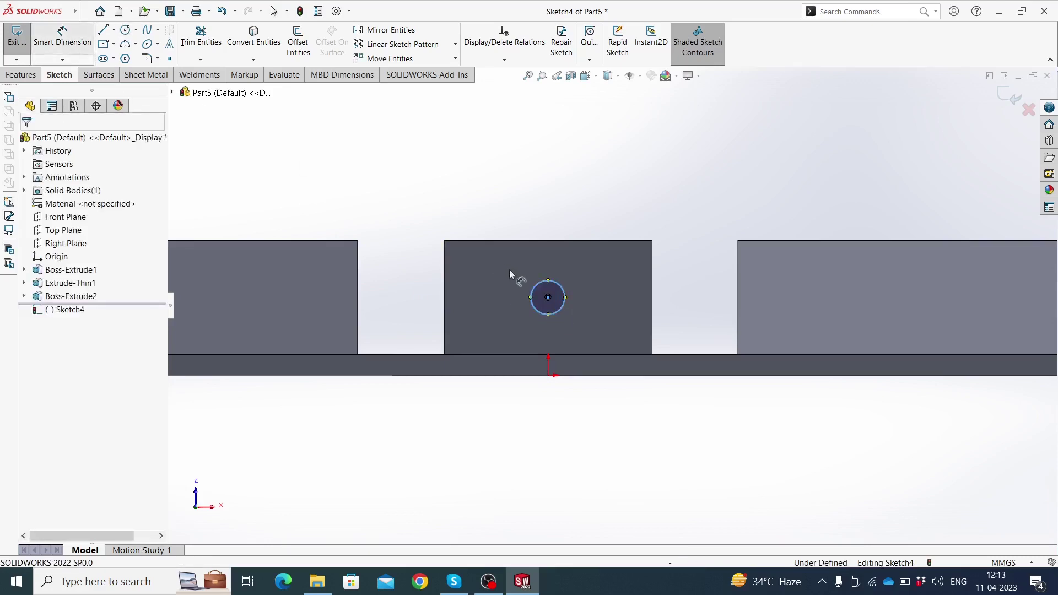
click(538, 282)
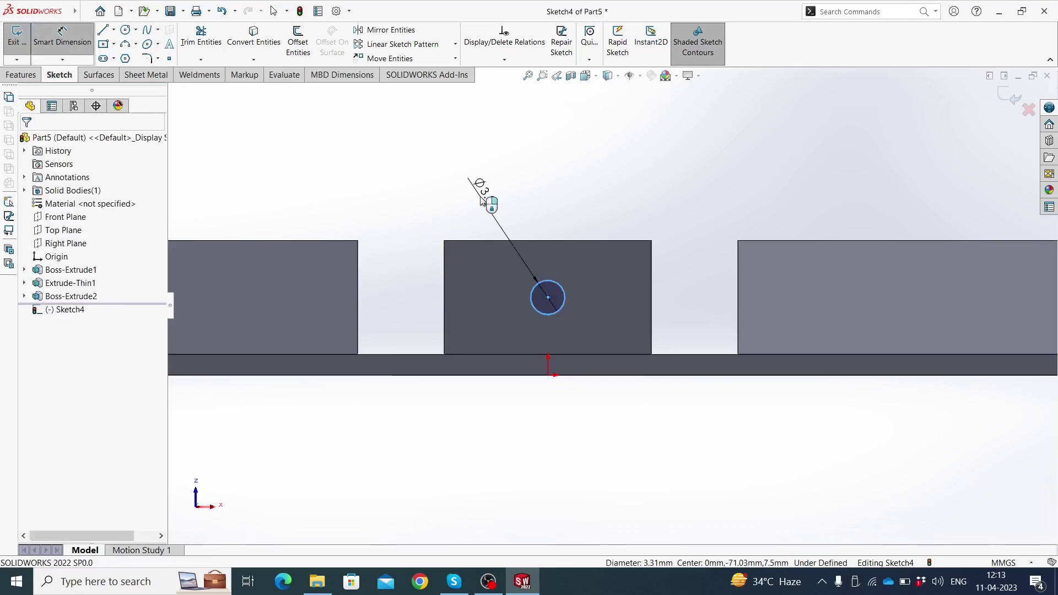
click(483, 201)
text(5)
click(434, 179)
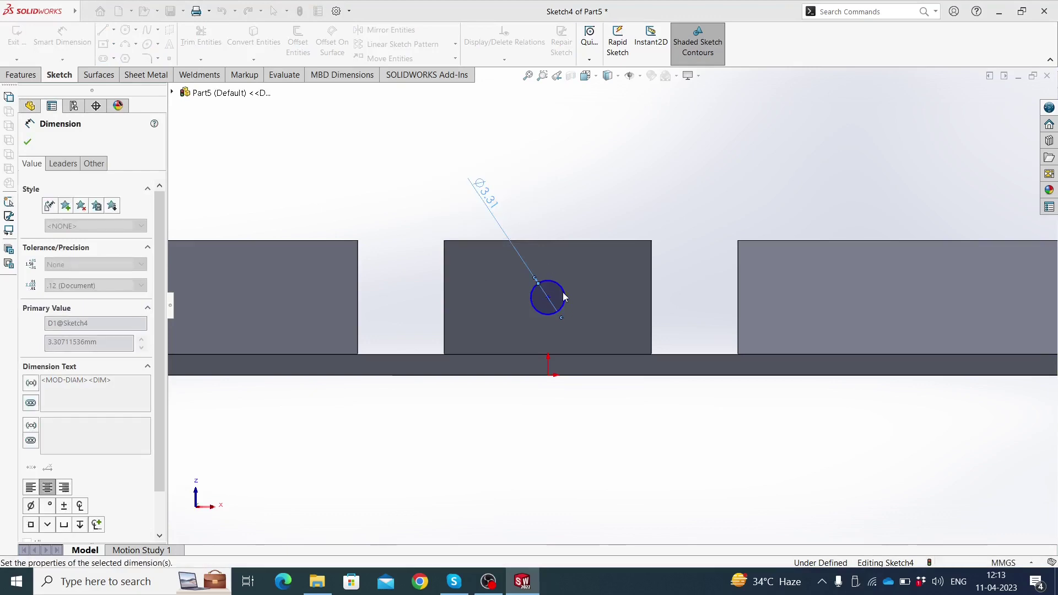
- Dimension the circle's centre 7.50 mm above the origin
scroll(554, 301, down, 1)
click(547, 299)
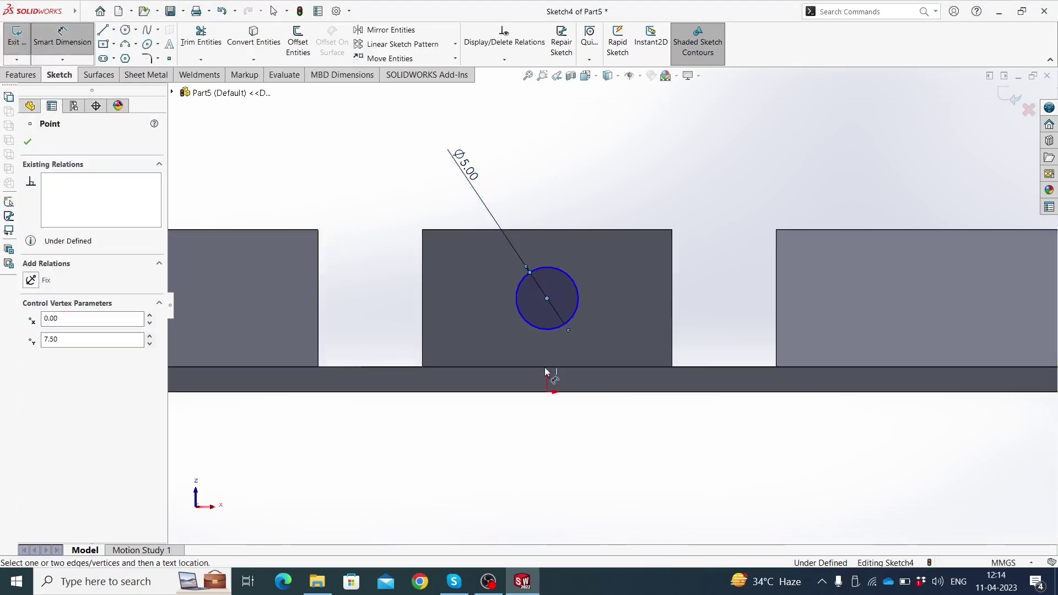
click(547, 392)
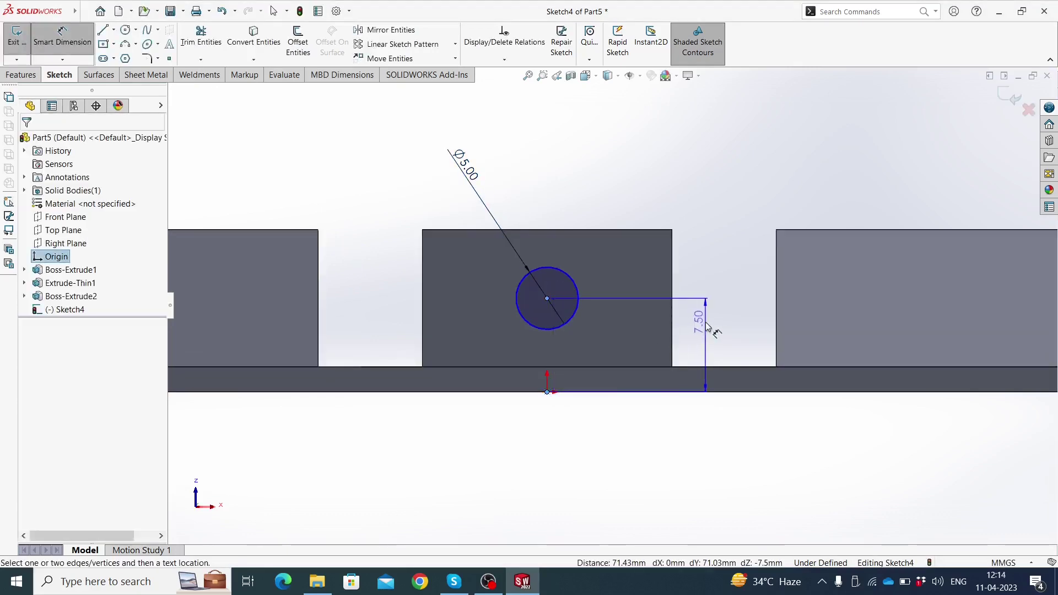
click(710, 329)
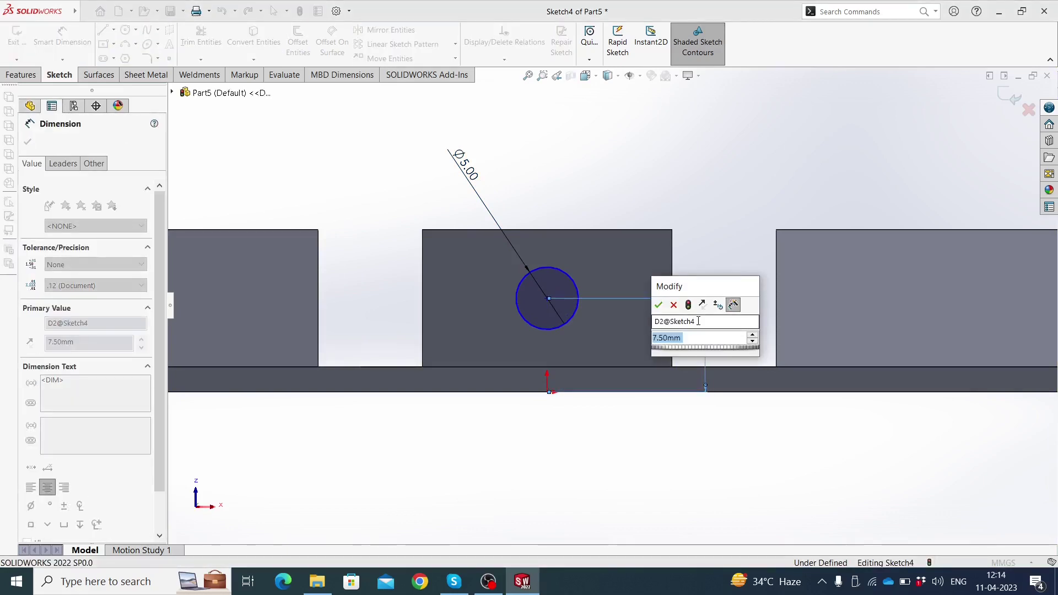
click(658, 306)
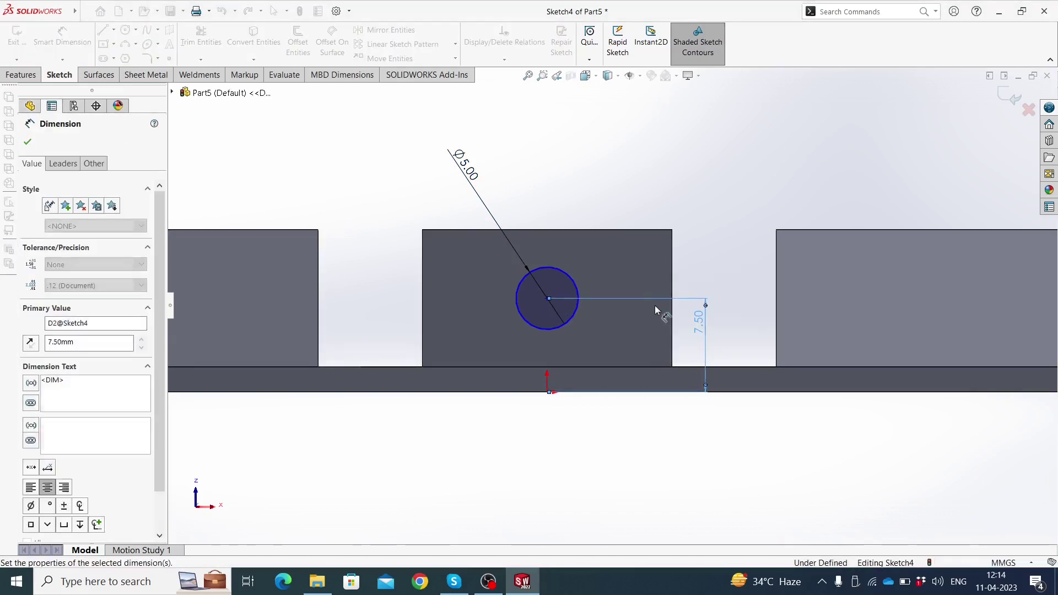
key(Escape)
key(Escape)
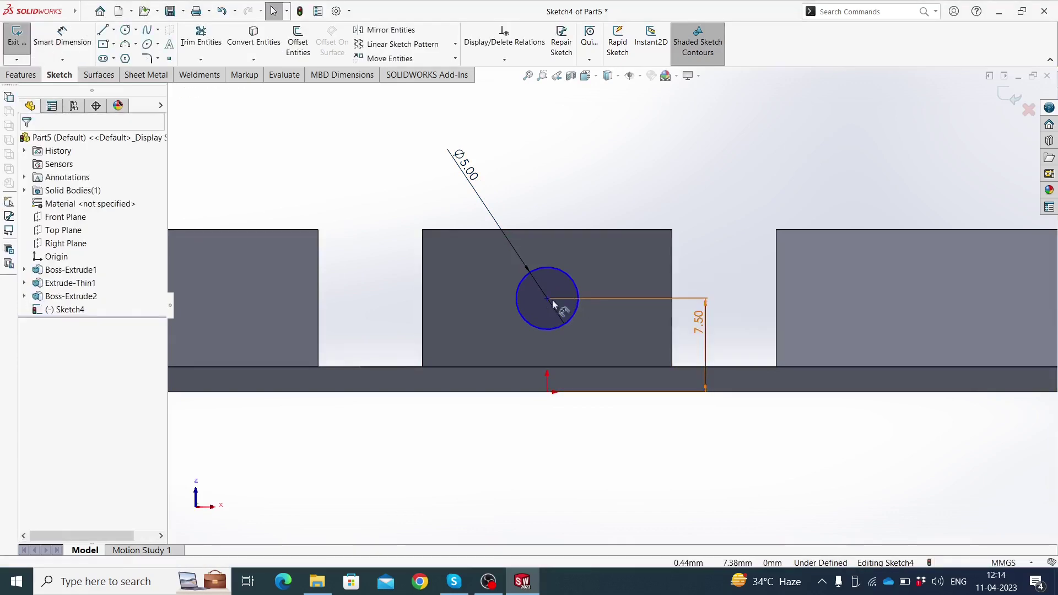
- Add a Vertical relation between the circle's centre and the origin
click(548, 299)
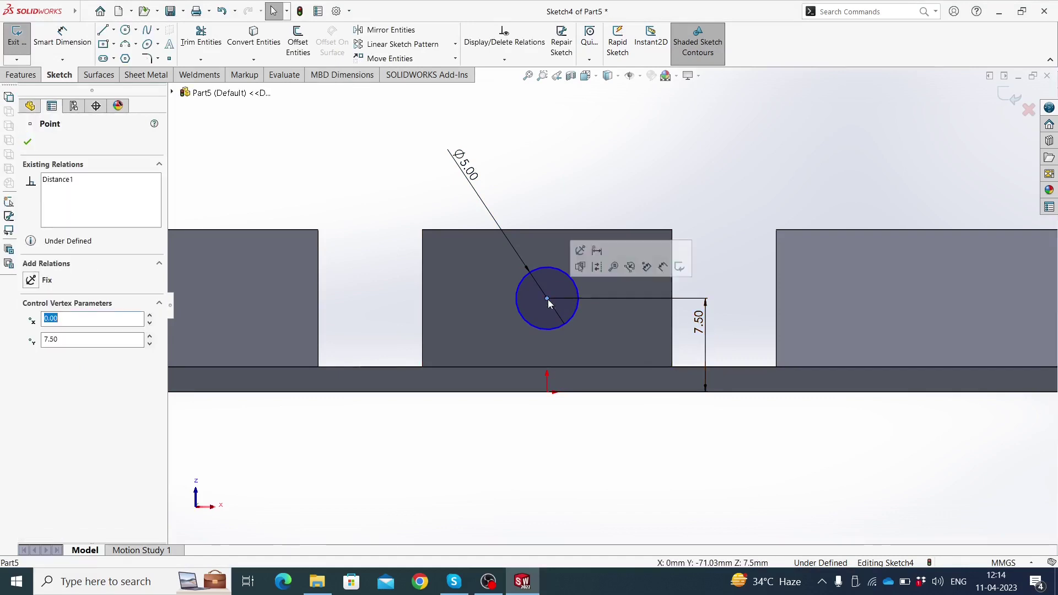
ctrl+click(548, 392)
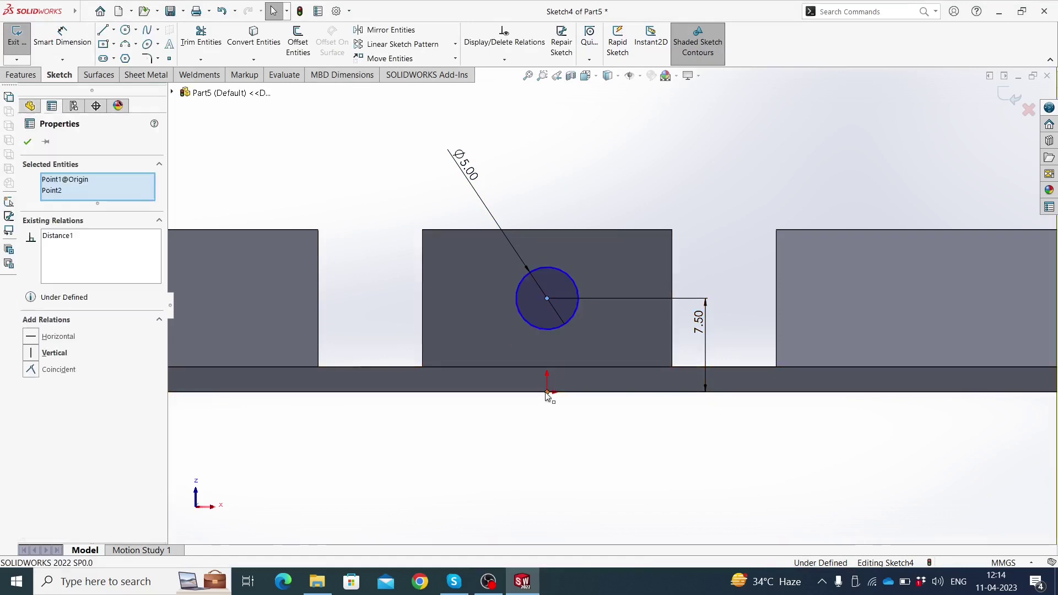
click(594, 350)
click(562, 444)
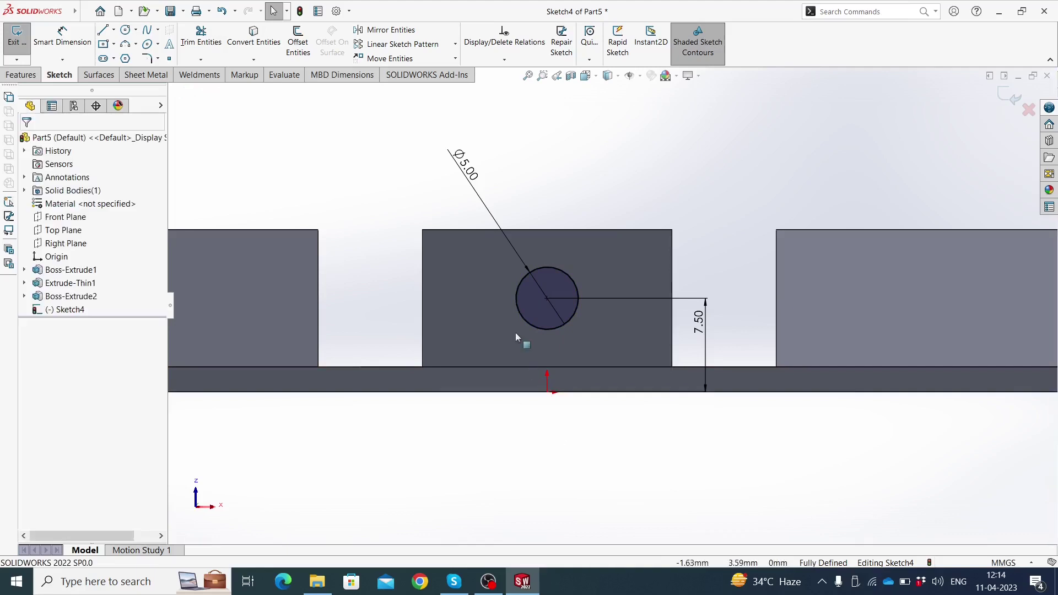
scroll(515, 333, up, 3)
click(23, 75)
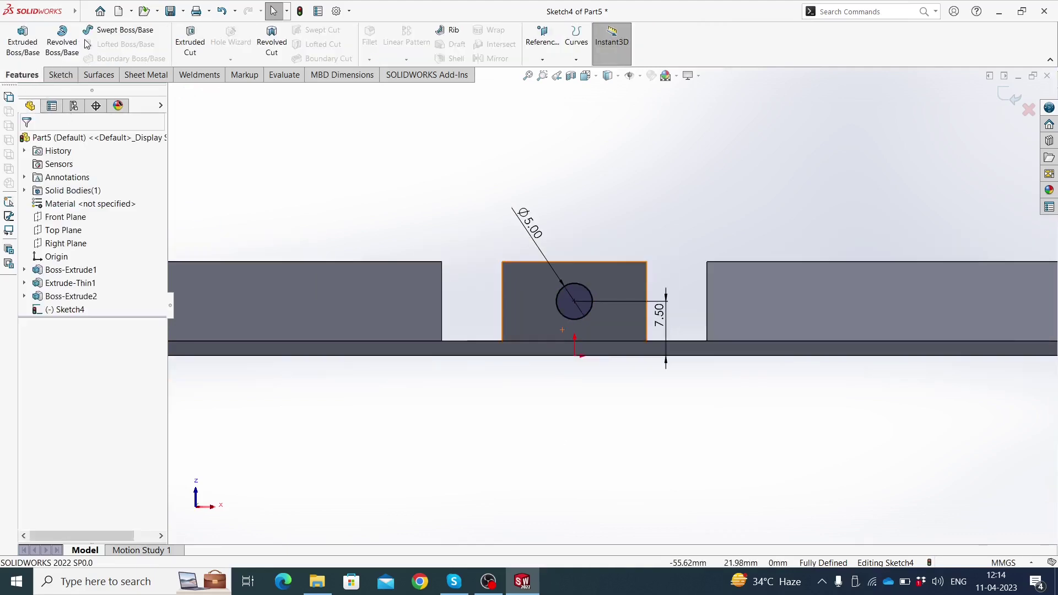
click(201, 46)
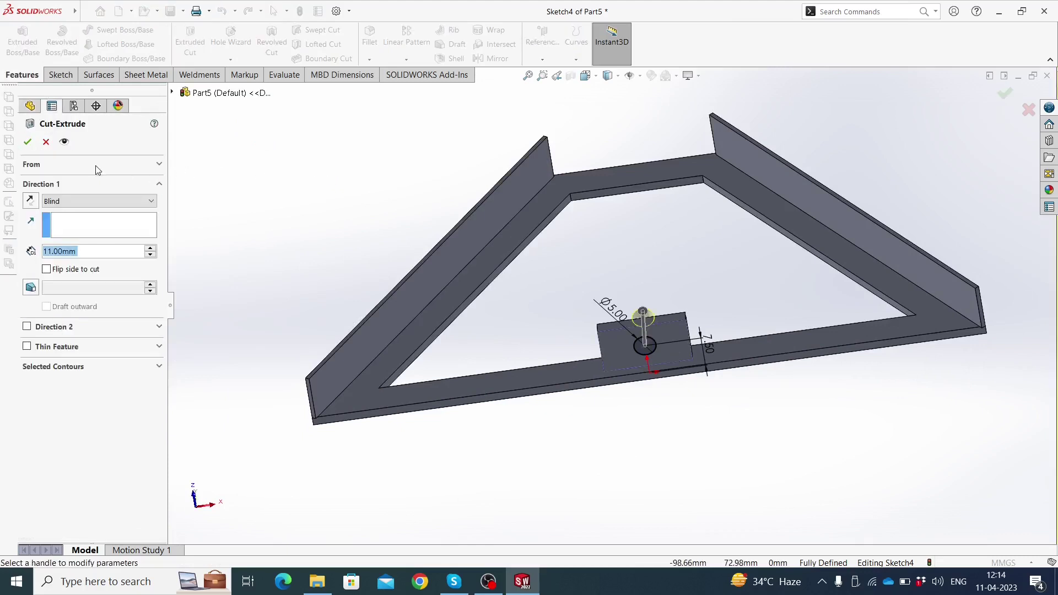
- Confirm the 11 mm extruded cut, boring the Ø5 mm hole as Cut-Extrude1
click(27, 142)
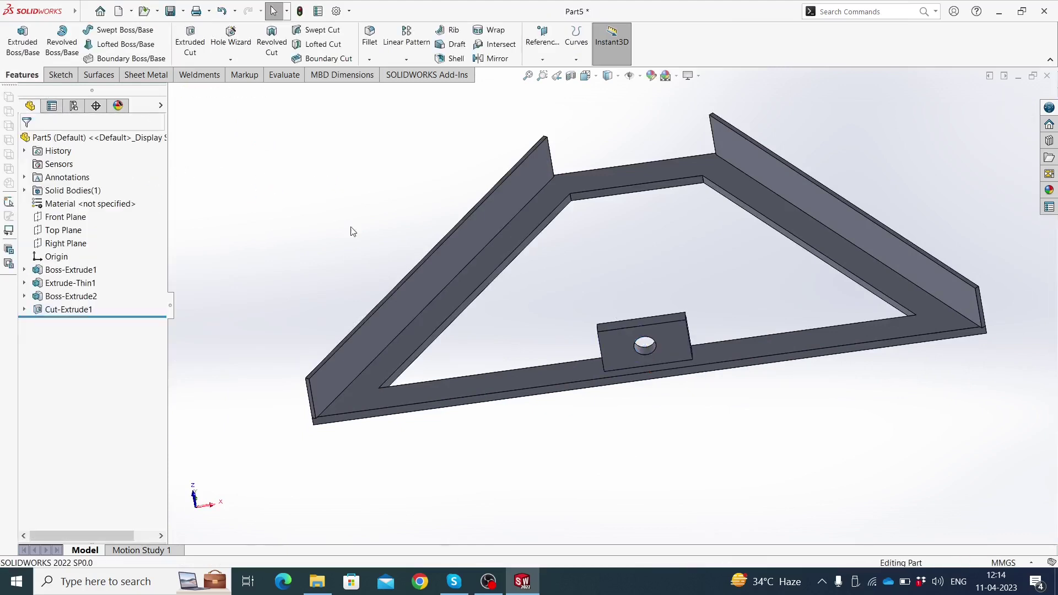
mouse_move(563, 312)
middle_down()
mouse_move(485, 288)
mouse_move(504, 339)
mouse_move(530, 303)
mouse_move(533, 313)
mouse_move(401, 299)
middle_up()
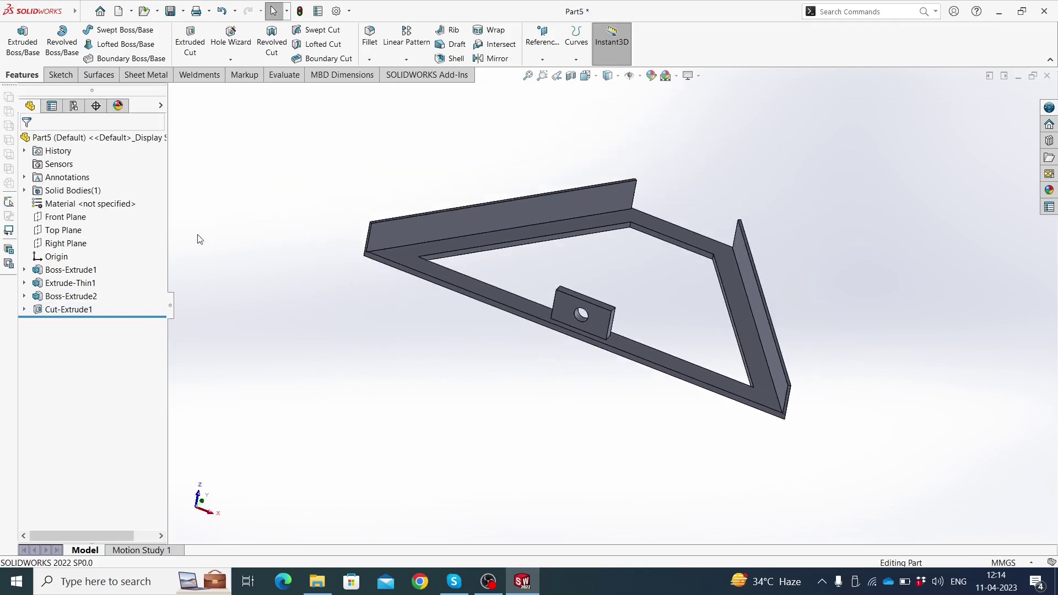
click(230, 59)
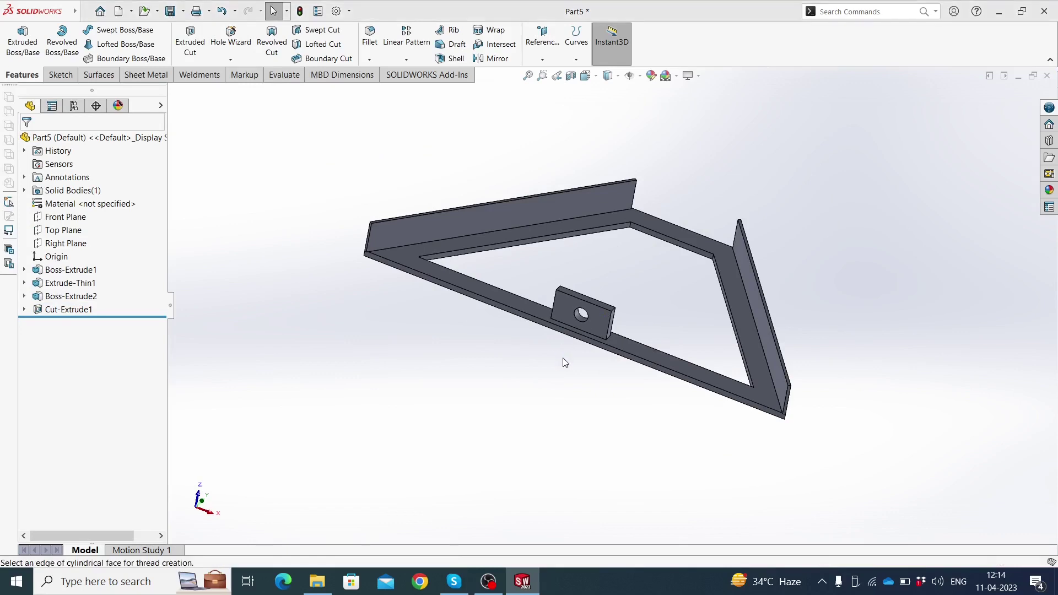
- Start a Thread feature on the hole's circular edge
click(596, 312)
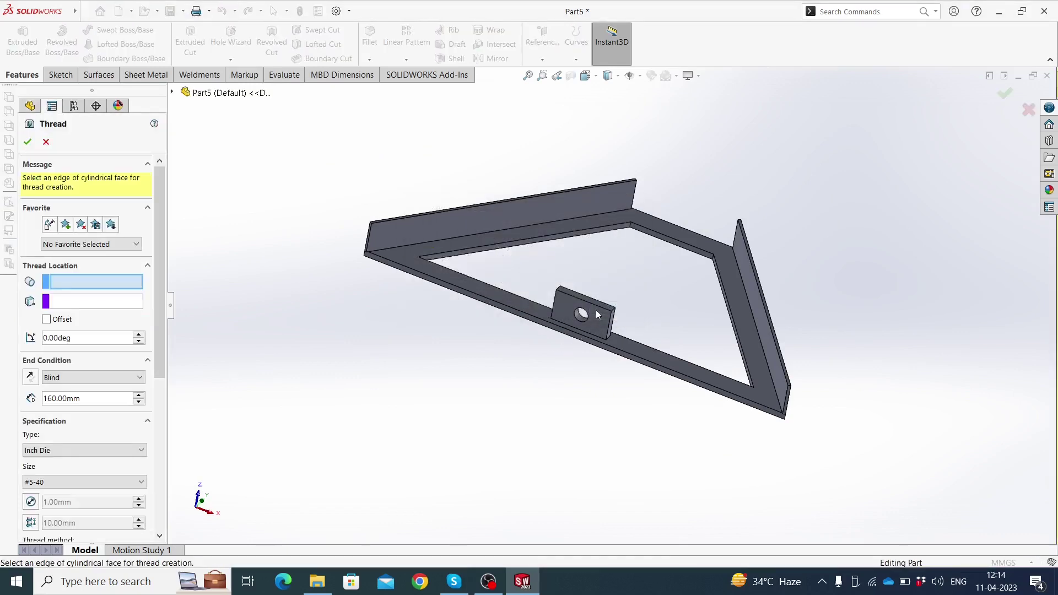
scroll(596, 310, down, 3)
scroll(591, 319, down, 3)
scroll(577, 329, down, 2)
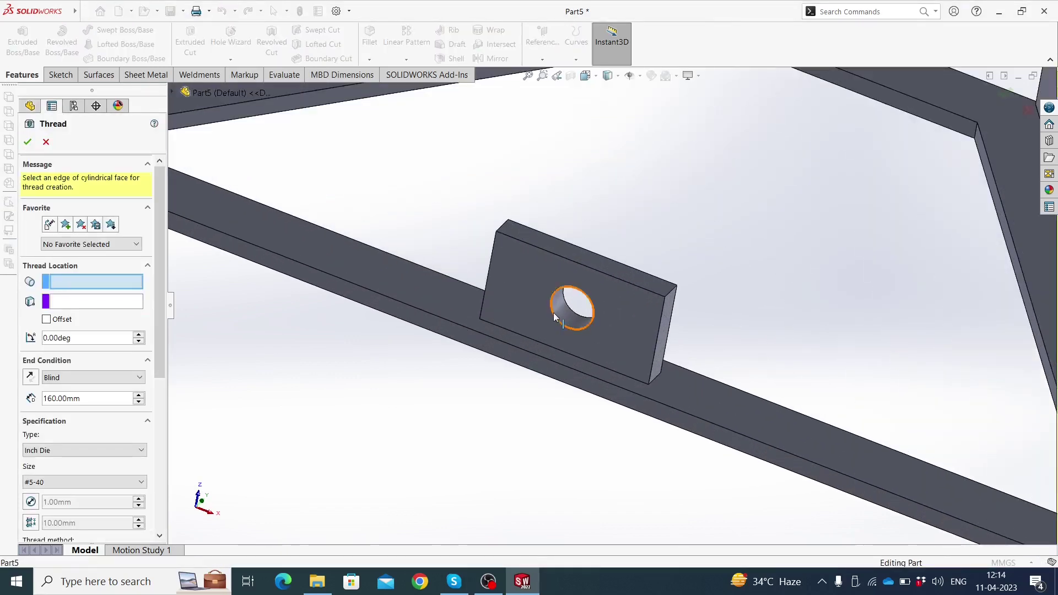
click(554, 317)
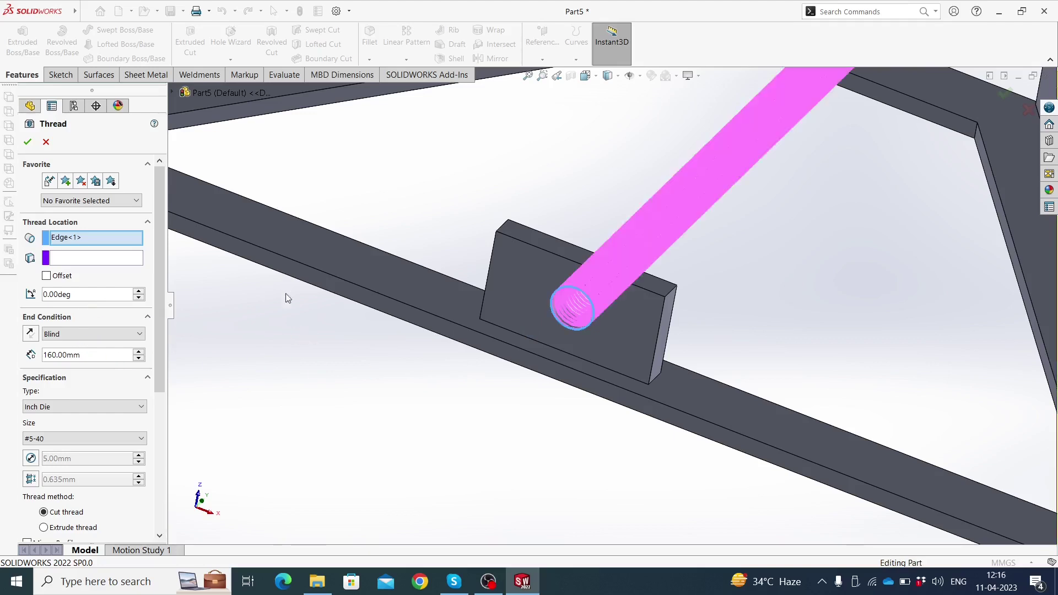
scroll(345, 338, up, 3)
mouse_move(338, 358)
middle_down()
mouse_move(319, 382)
mouse_move(194, 376)
middle_up()
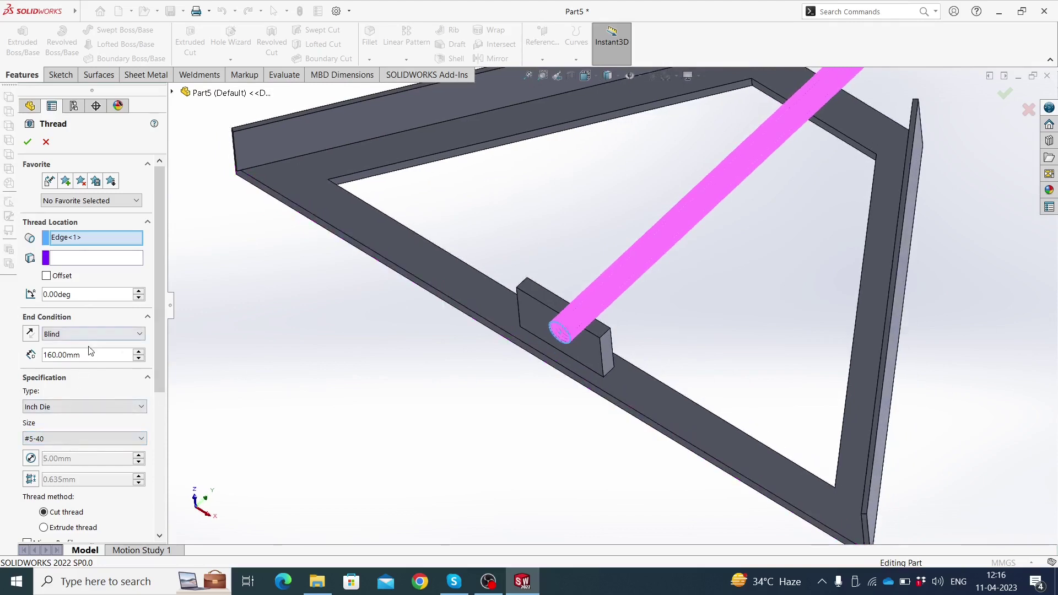
- Set the thread's Blind depth to 15 mm and inspect the extruded thread preview
click(96, 361)
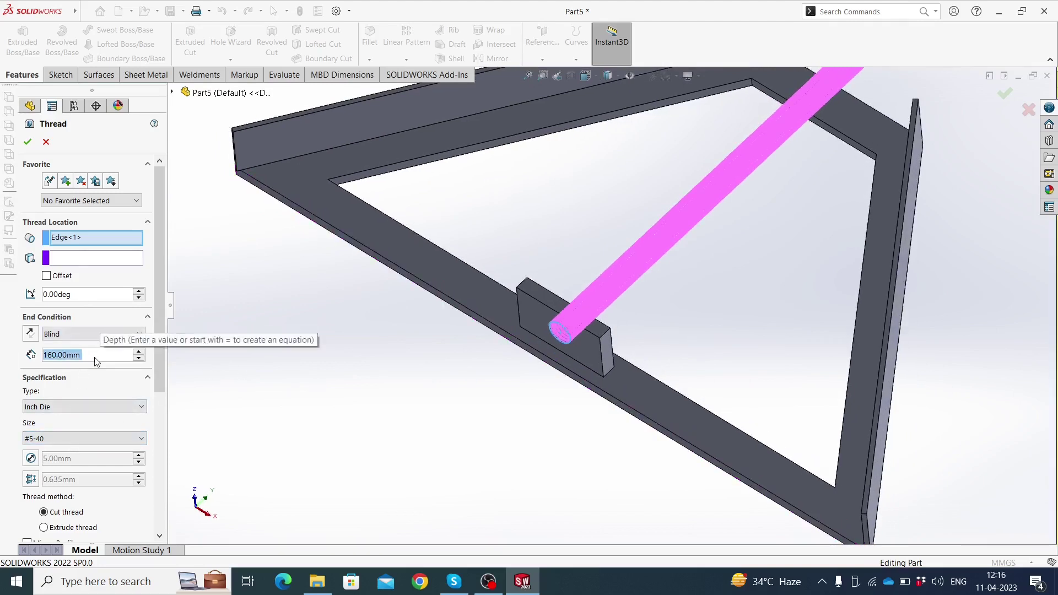
text(15)
key(Return)
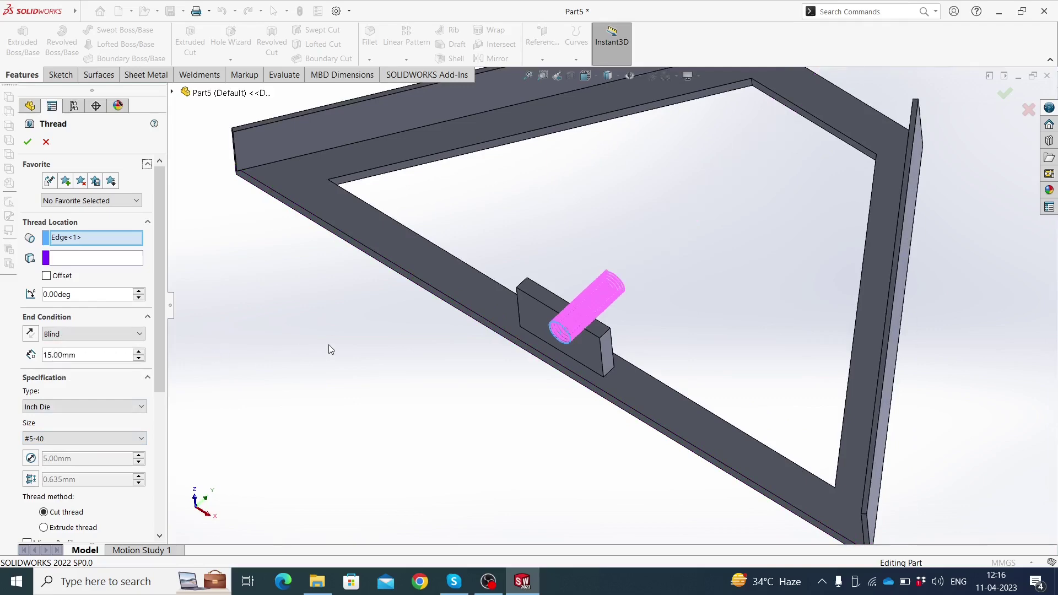
middle_drag(329, 347, 309, 368)
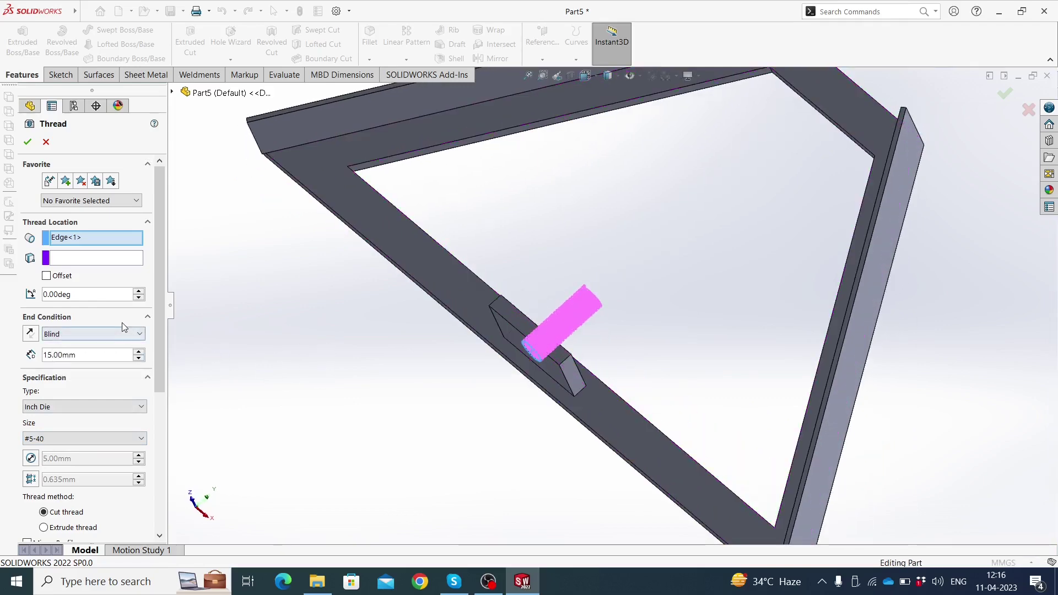
middle_drag(249, 346, 246, 394)
scroll(104, 484, down, 3)
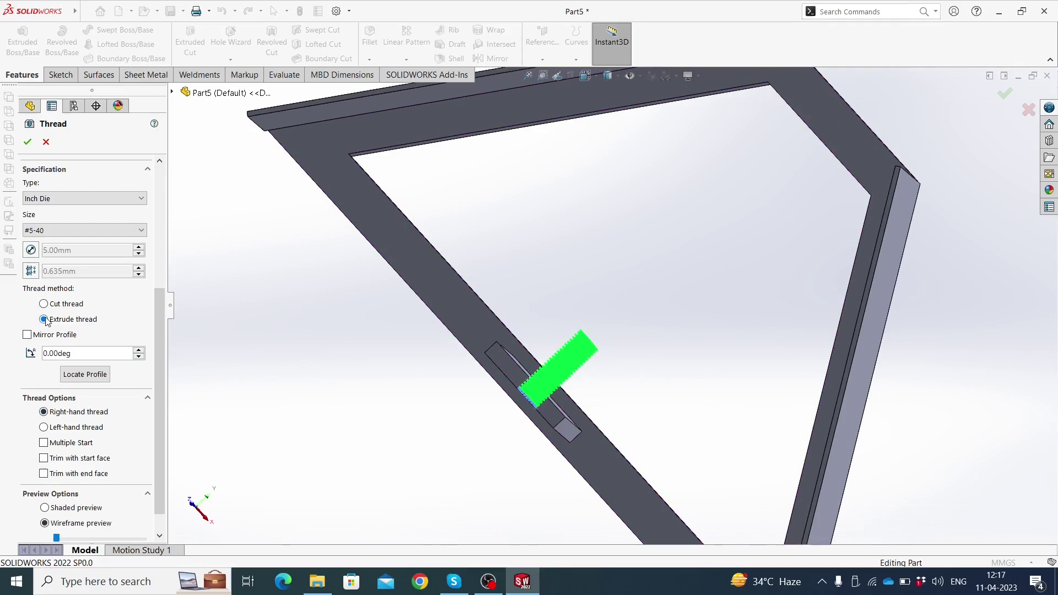
middle_drag(208, 334, 231, 309)
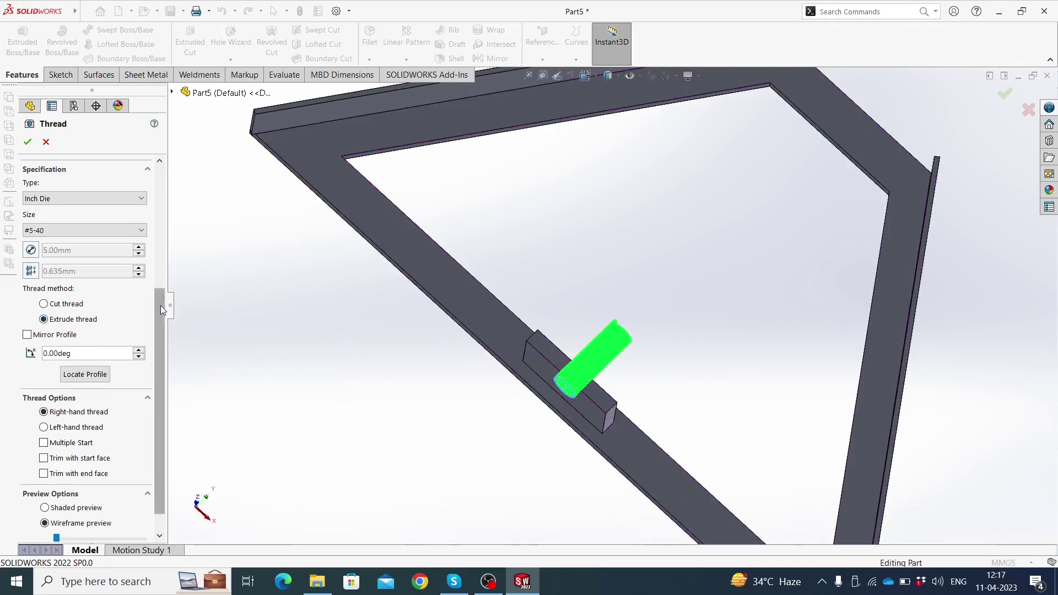
scroll(140, 309, up, 3)
middle_drag(215, 349, 201, 366)
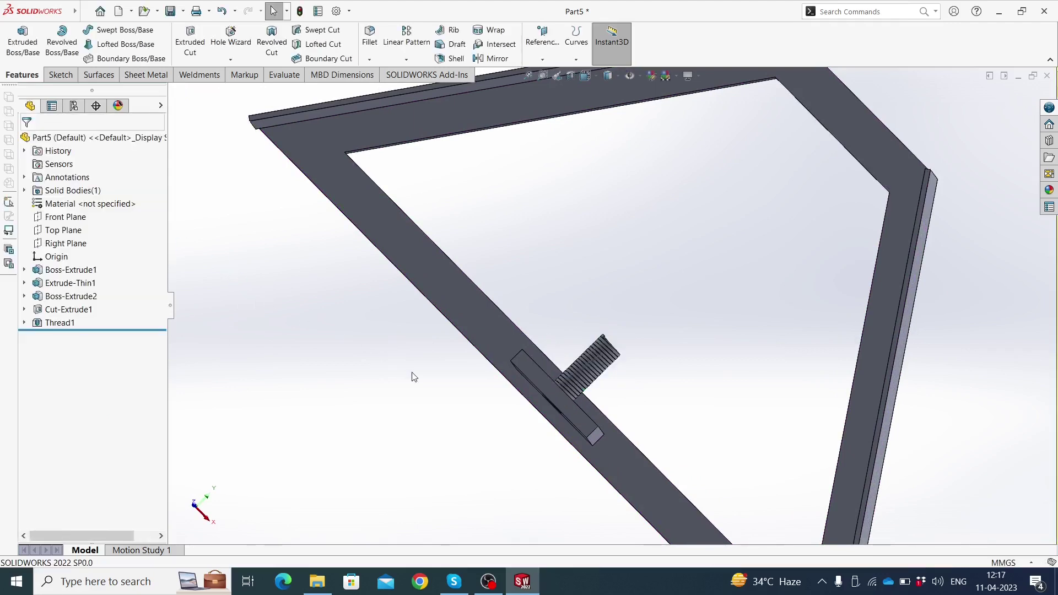
scroll(407, 375, up, 3)
middle_drag(407, 375, 293, 306)
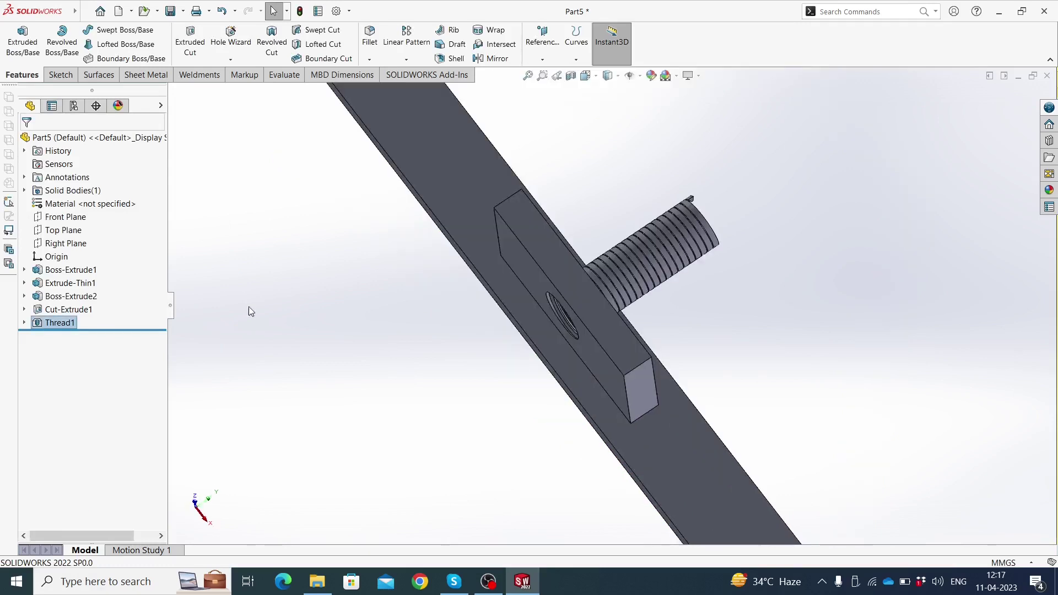
- Edit Thread1 to offset its start by 11.00 mm and trim it at the end face
click(80, 296)
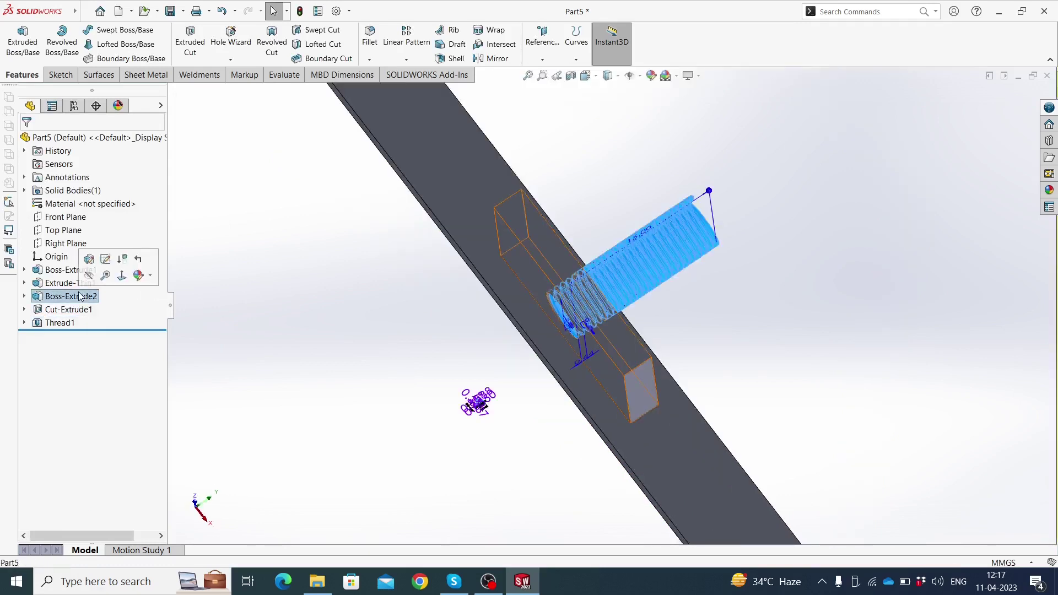
click(57, 322)
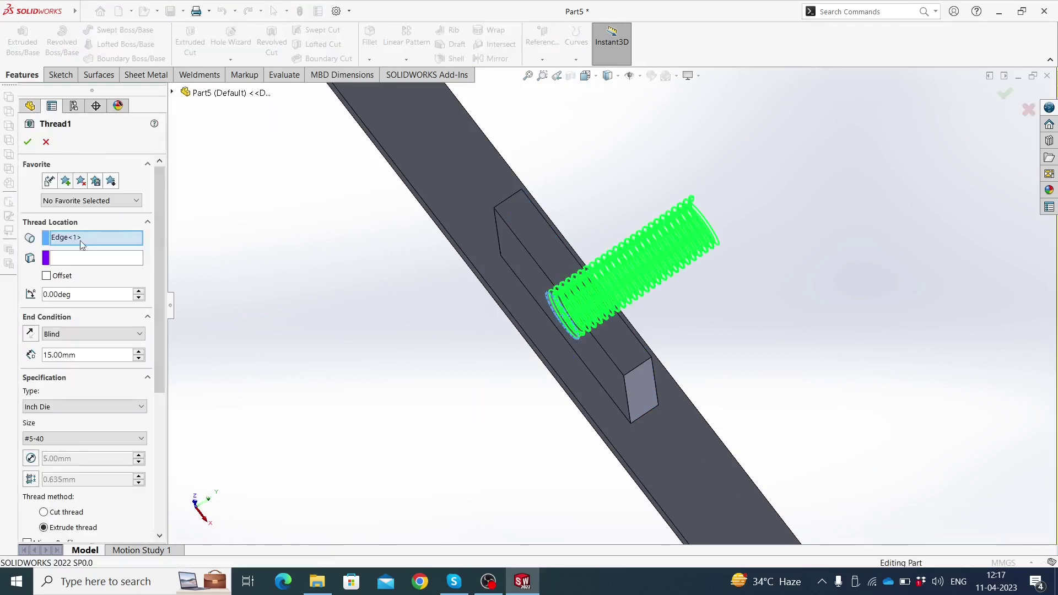
click(46, 275)
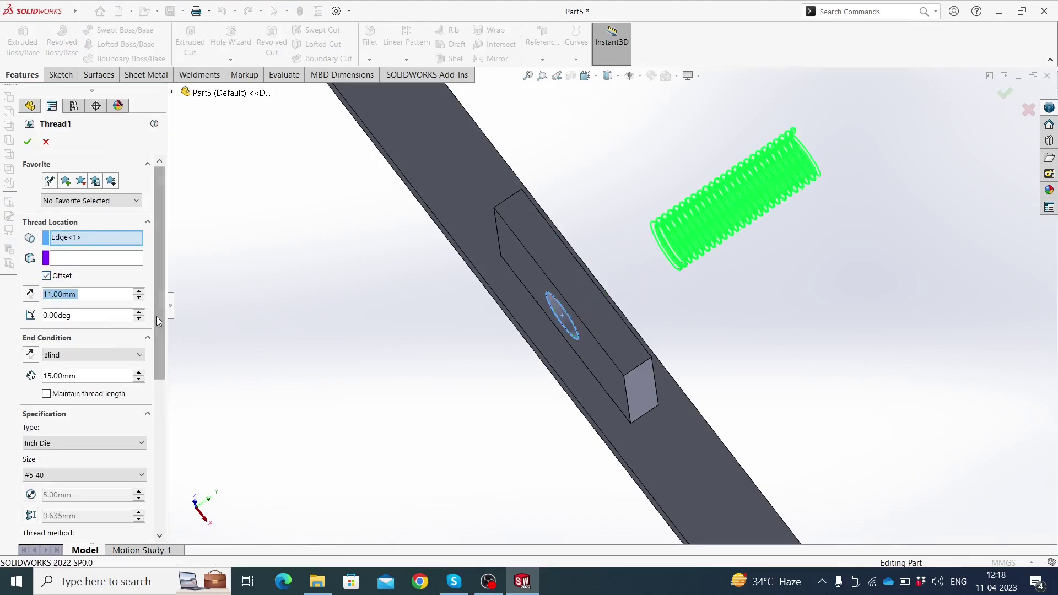
drag(156, 316, 155, 324)
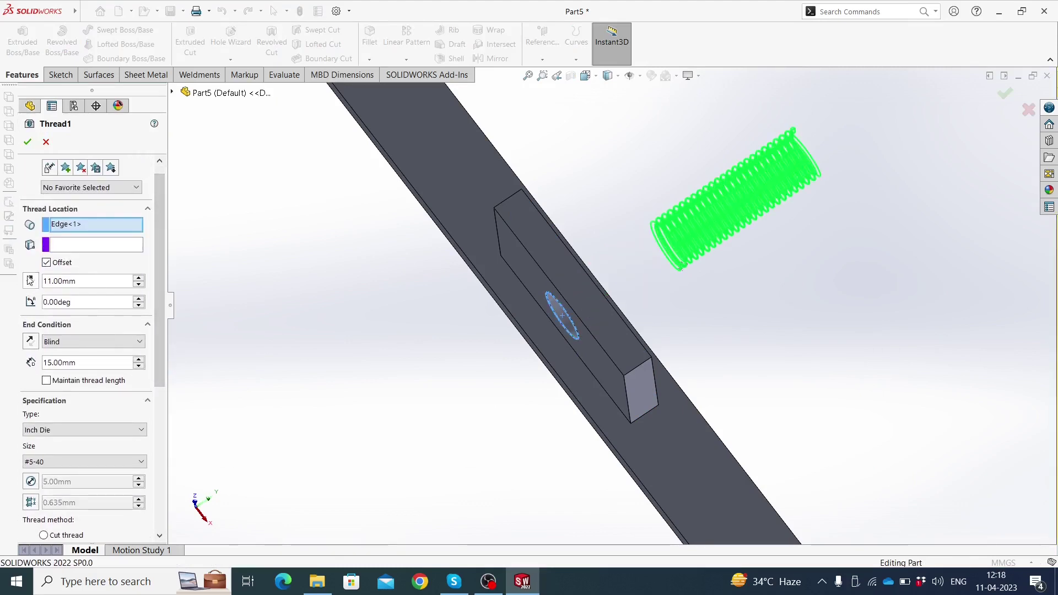
click(40, 282)
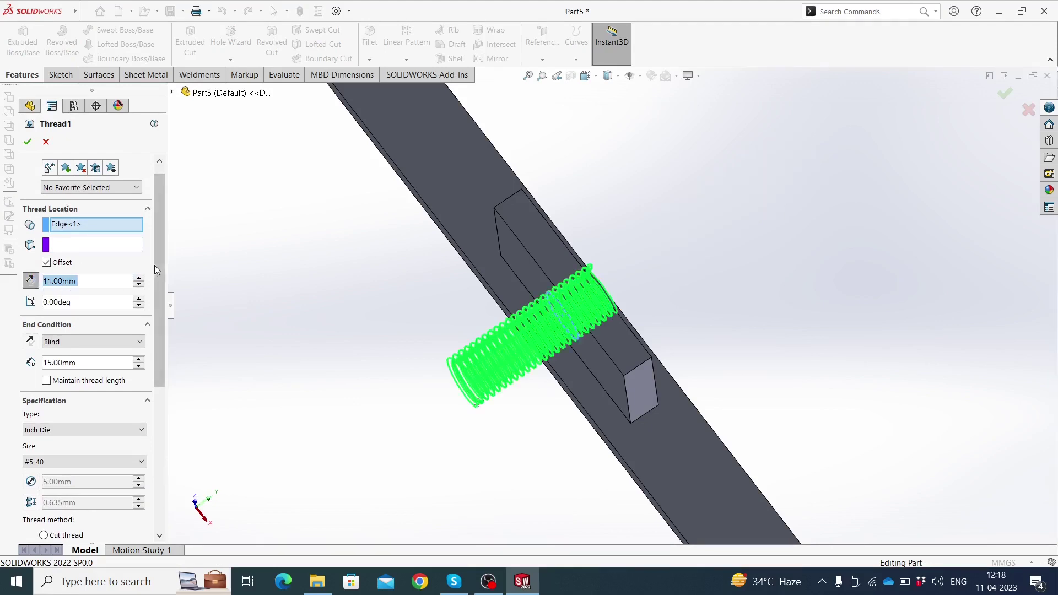
drag(155, 263, 156, 405)
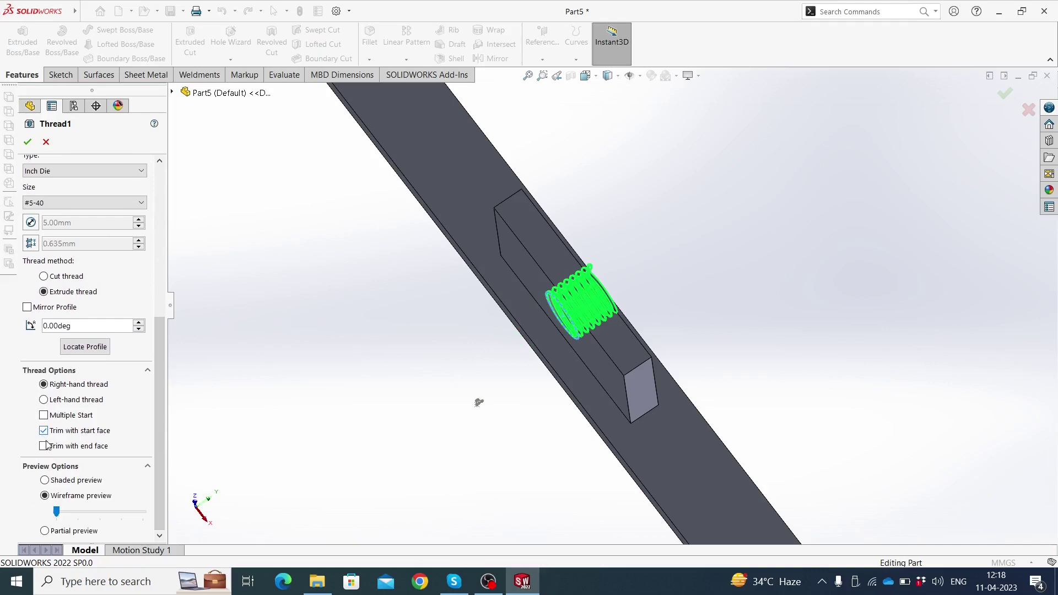
click(44, 447)
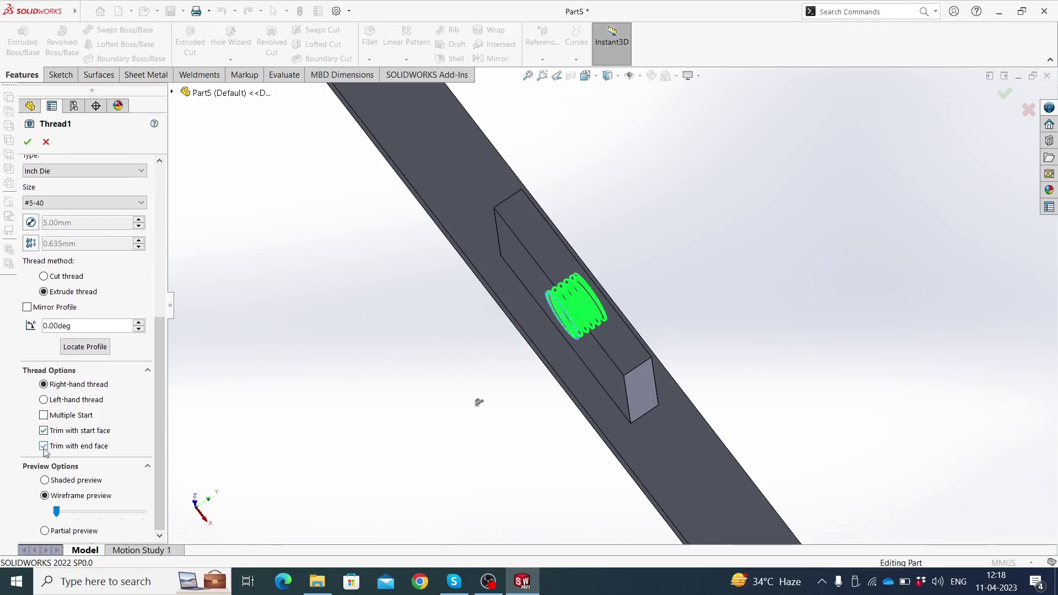
click(29, 144)
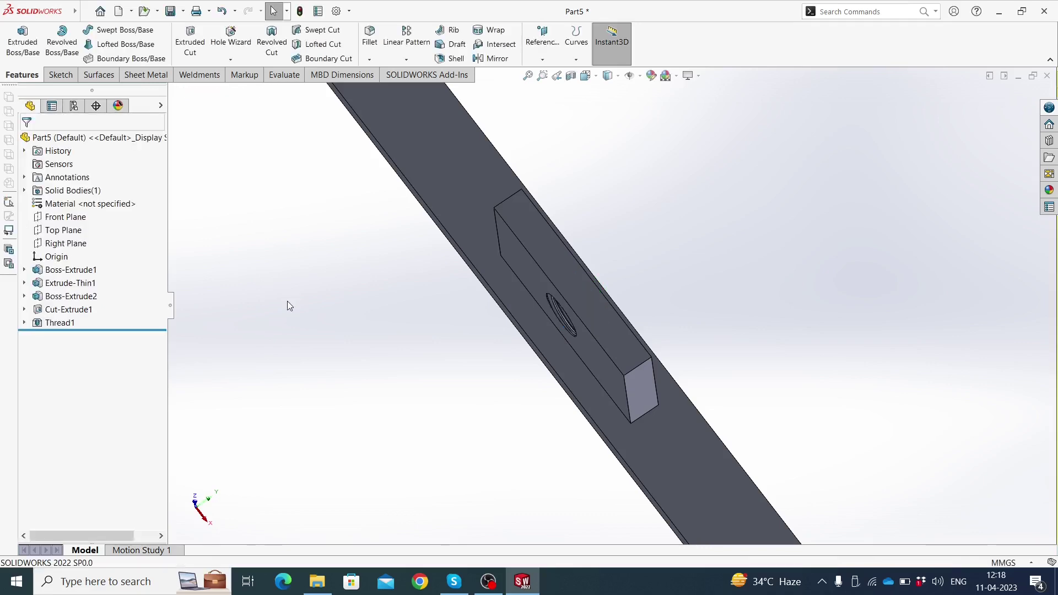
- Orbit and zoom to review the threaded hole and the finished frame
mouse_move(349, 321)
middle_down()
mouse_move(479, 319)
mouse_move(506, 265)
mouse_move(585, 268)
middle_up()
scroll(585, 269, down, 2)
scroll(587, 270, down, 2)
scroll(588, 272, down, 1)
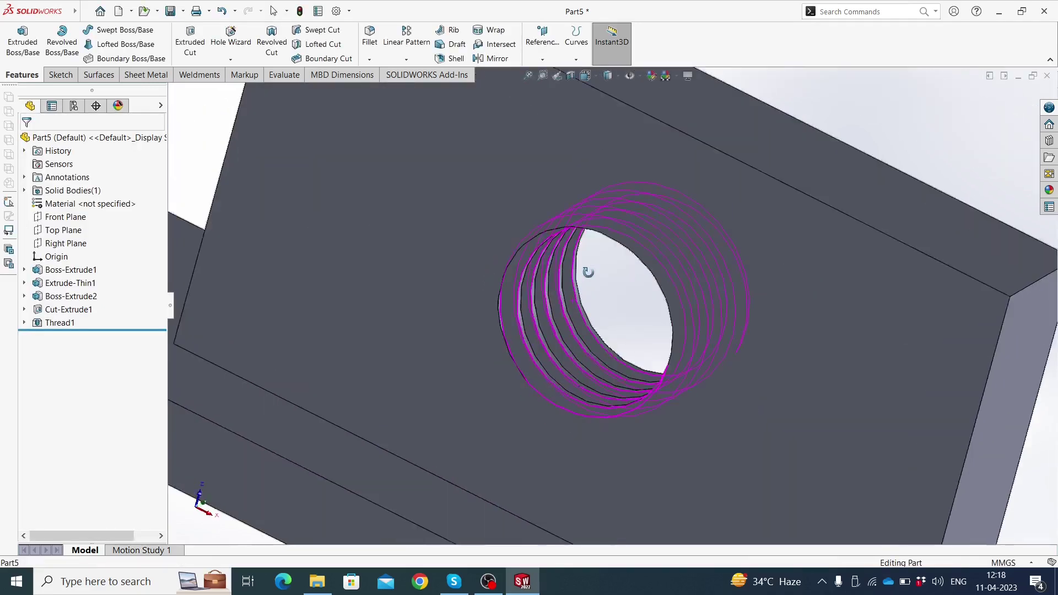
scroll(589, 271, down, 1)
scroll(590, 271, up, 5)
mouse_move(579, 314)
middle_down()
mouse_move(555, 371)
mouse_move(564, 413)
mouse_move(560, 365)
mouse_move(600, 378)
mouse_move(560, 432)
middle_up()
scroll(569, 394, up, 3)
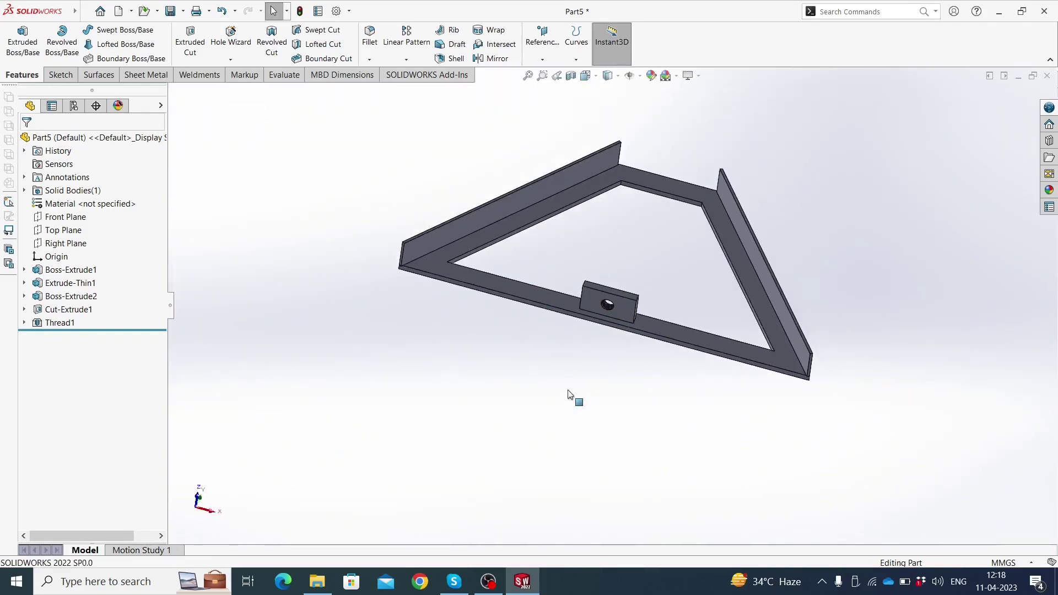
- Give the whole frame part a green appearance
click(650, 75)
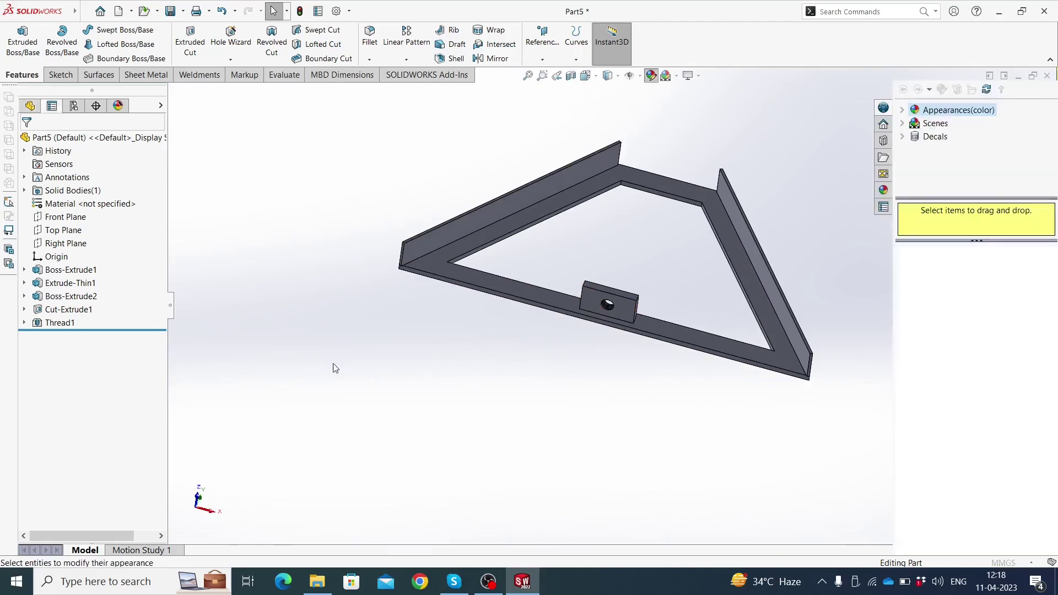
click(92, 407)
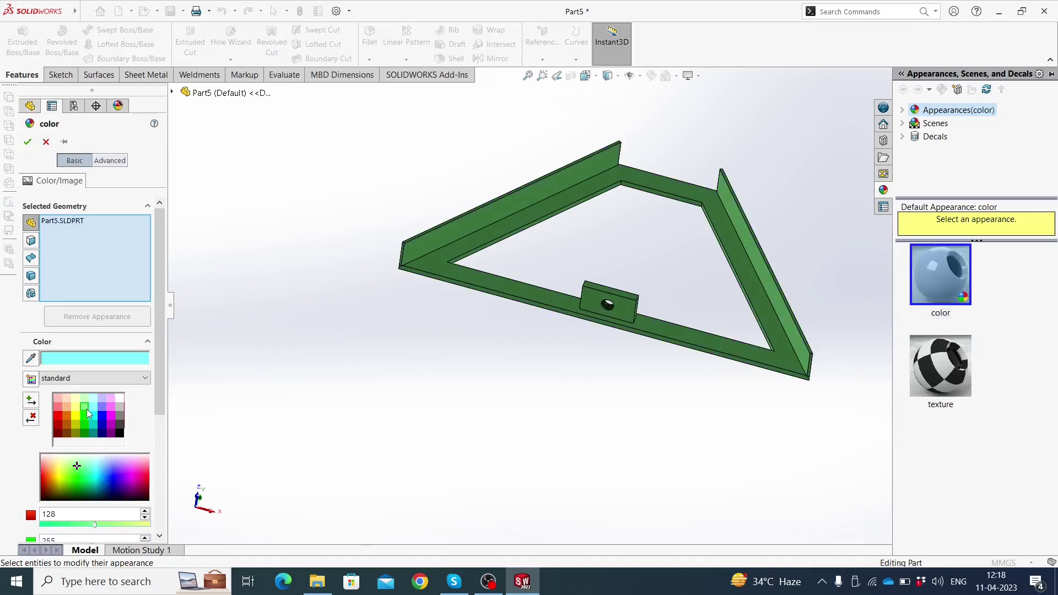
click(28, 141)
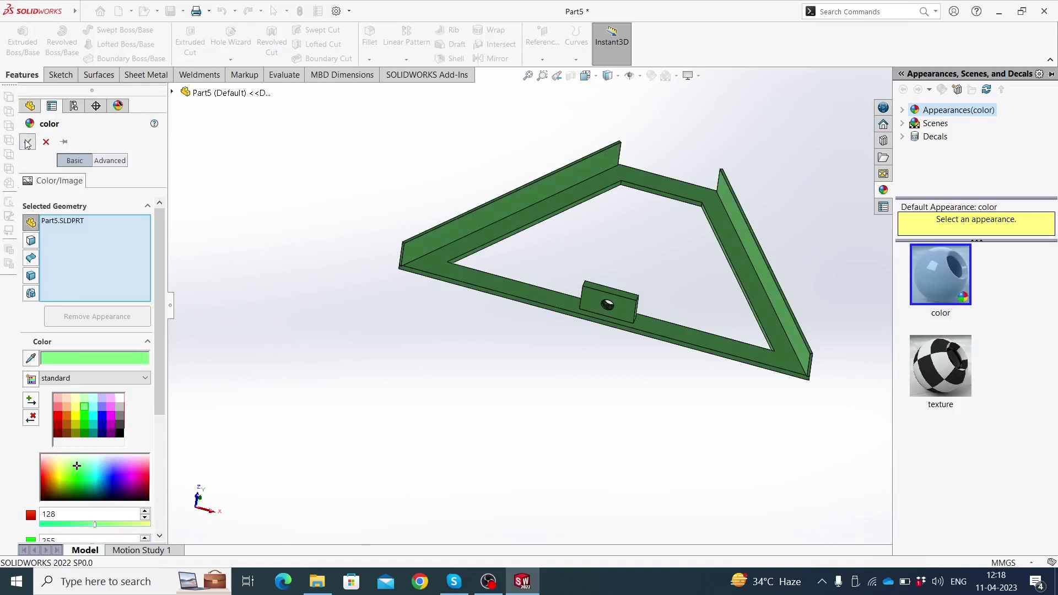
middle_drag(411, 374, 393, 404)
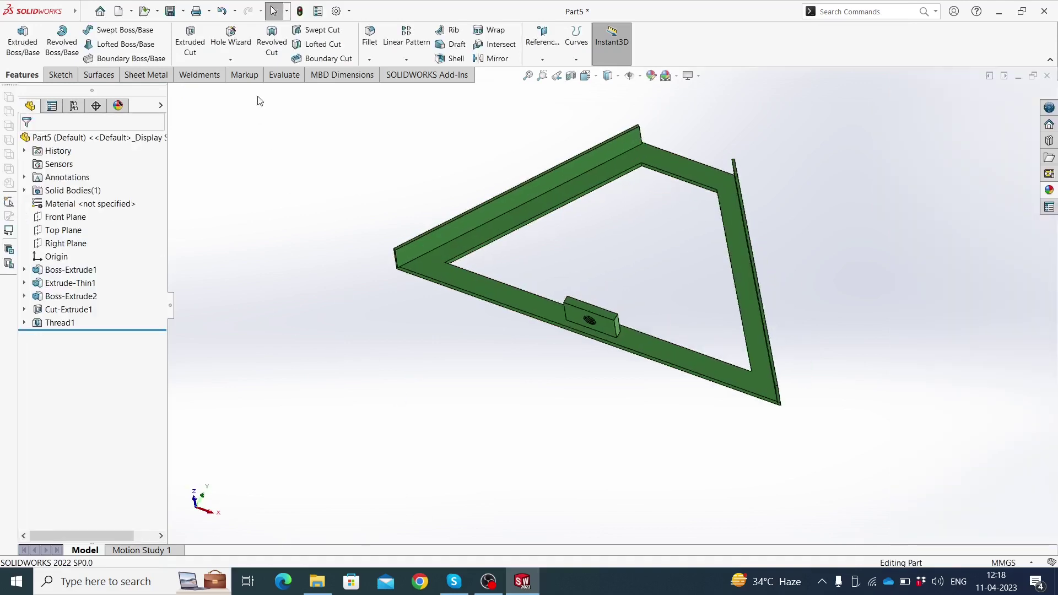
- Save the part to the Desktop under the name 'stood'
key(f)
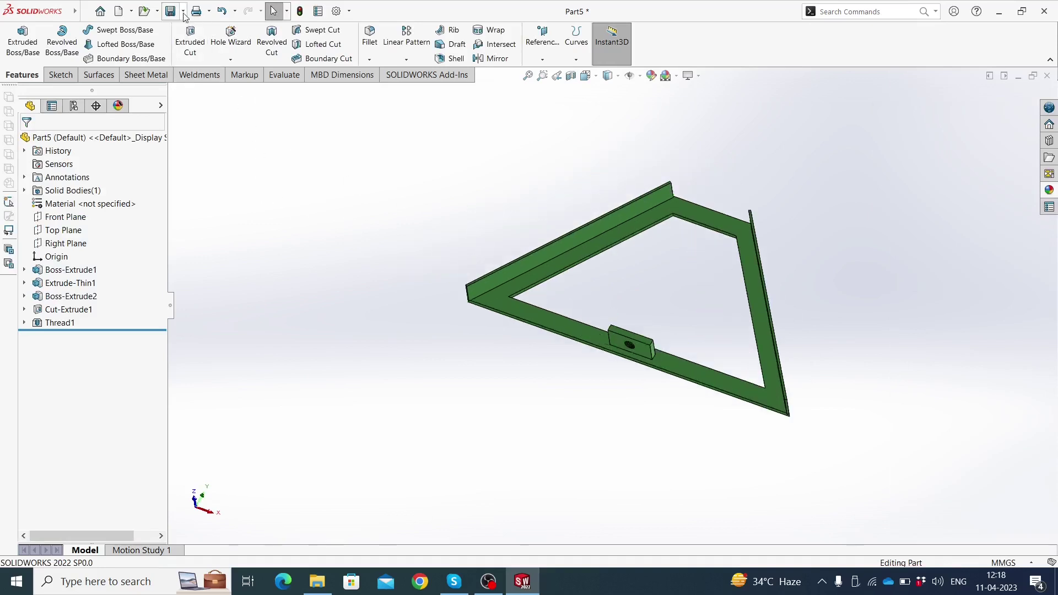
click(184, 12)
click(198, 40)
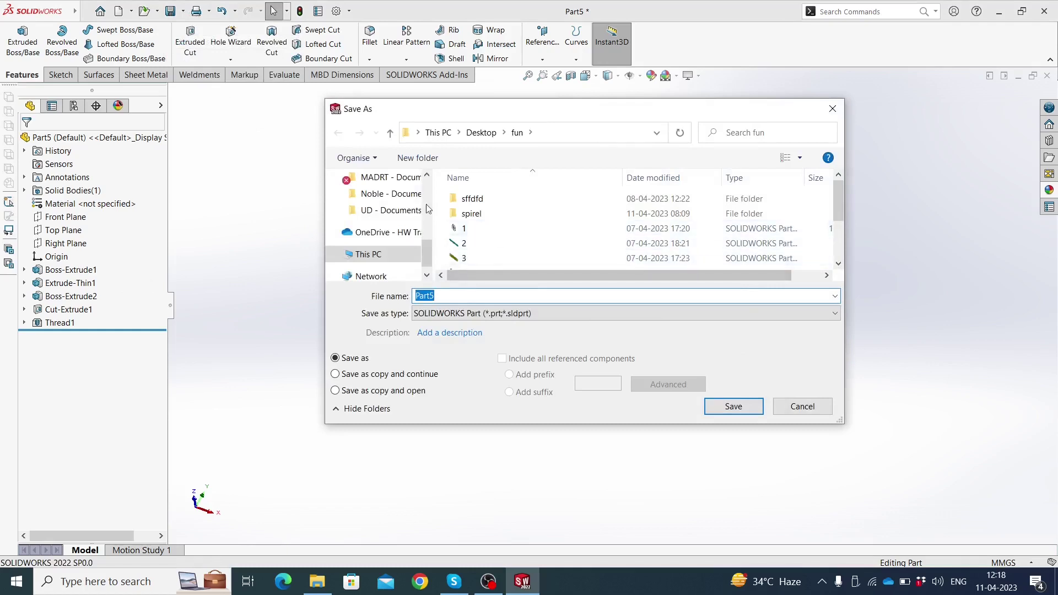
scroll(393, 197, up, 3)
scroll(391, 199, up, 3)
scroll(386, 203, up, 2)
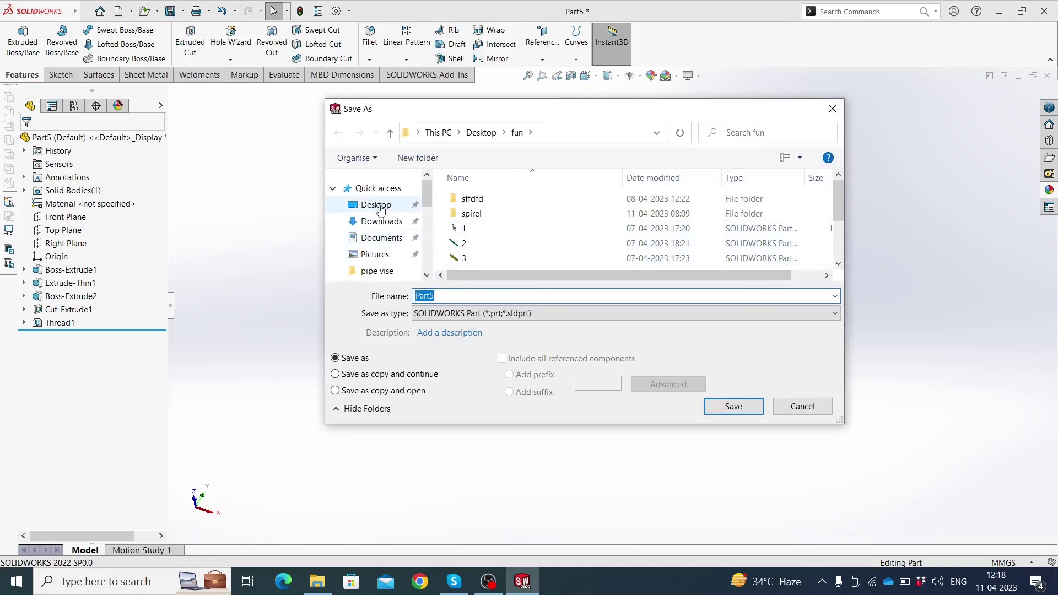
click(380, 207)
double_click(452, 296)
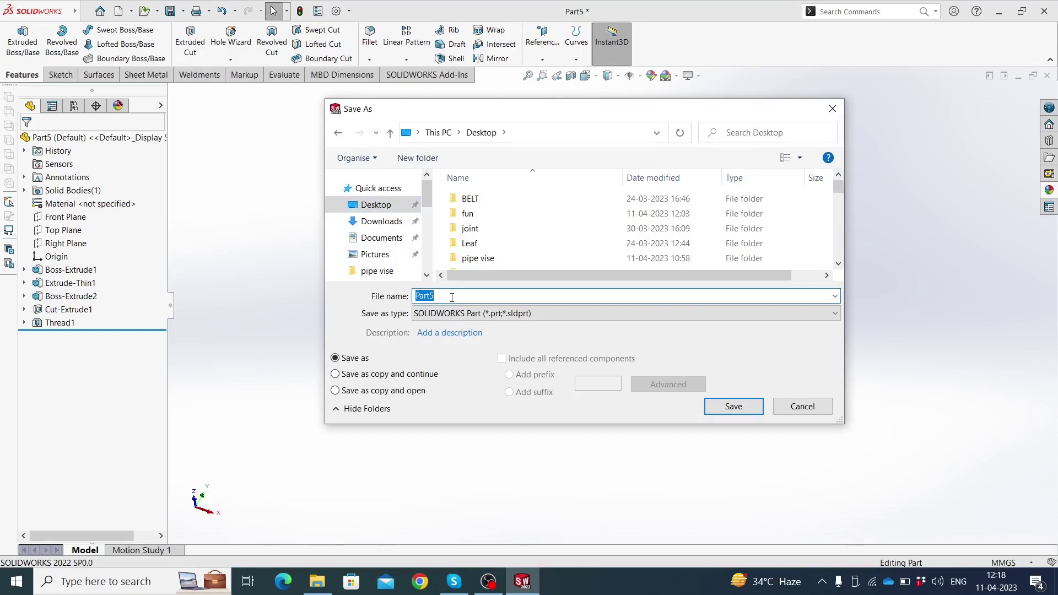
text(stood)
click(726, 409)
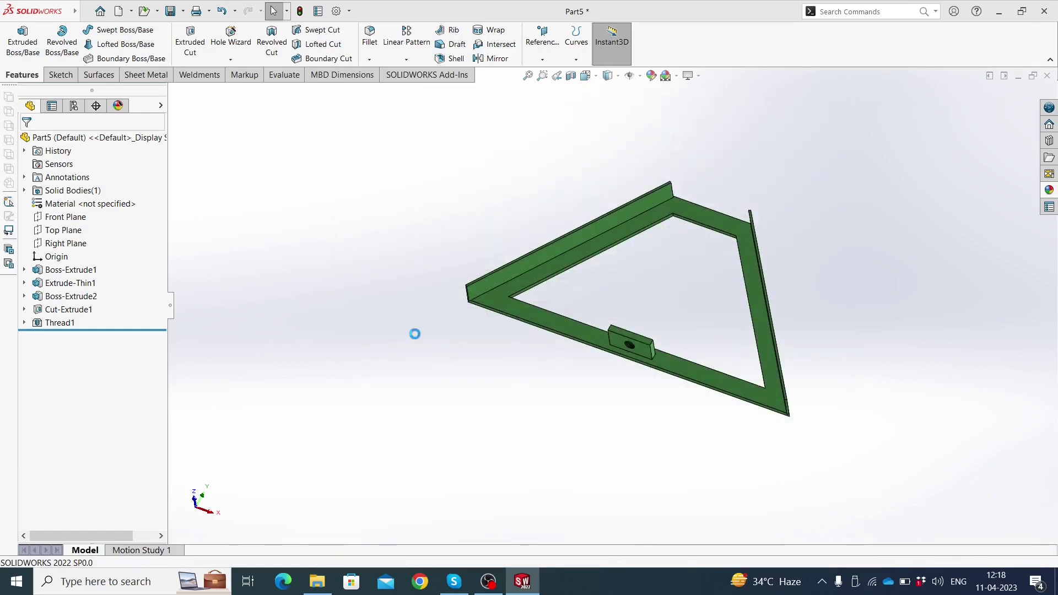
click(79, 12)
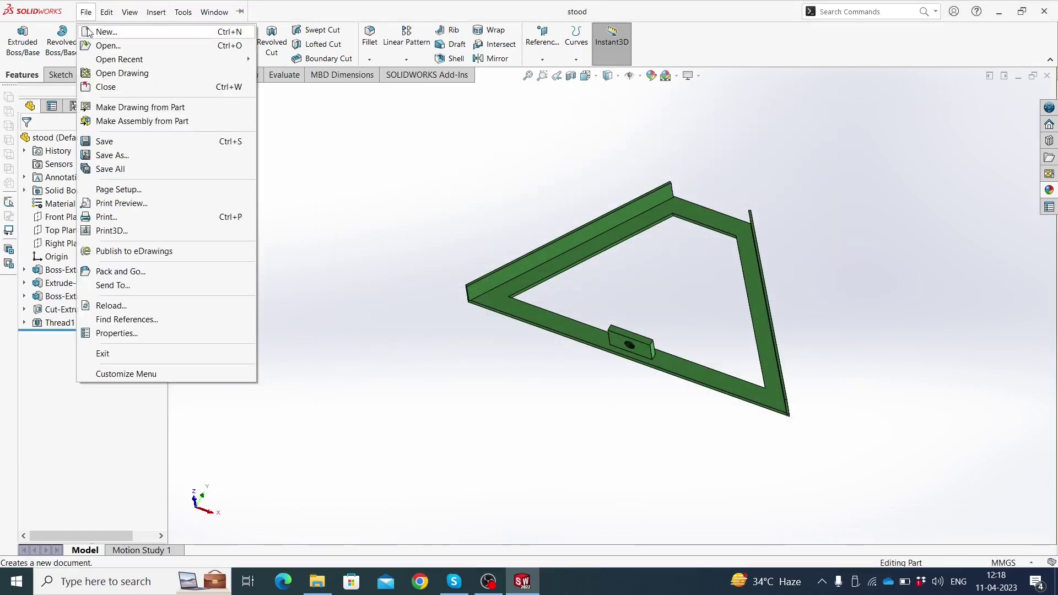
- Create a new blank part and start a sketch on the Front Plane
click(106, 31)
double_click(254, 270)
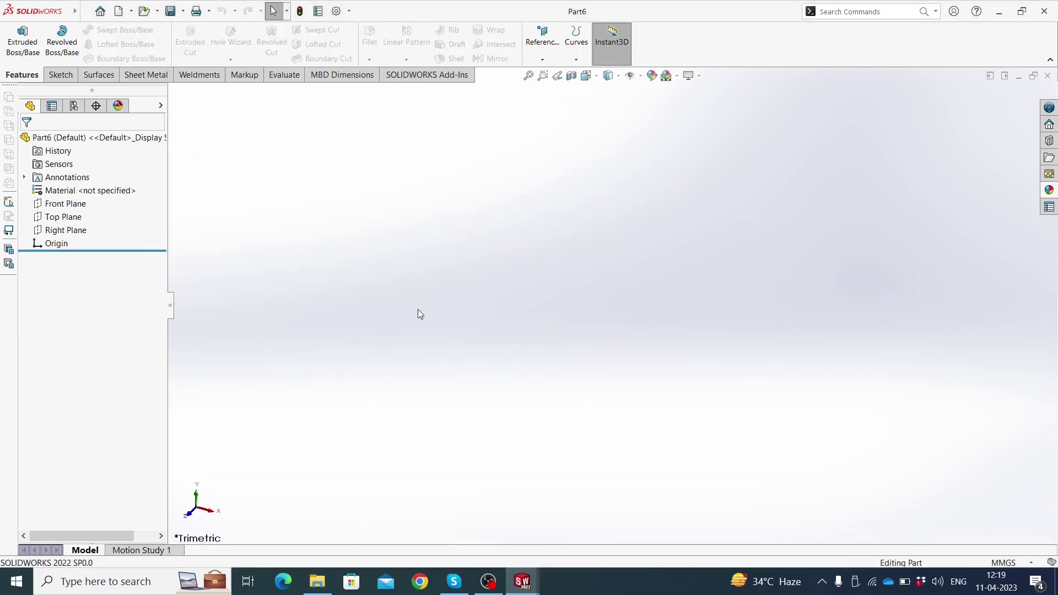
click(65, 204)
click(83, 185)
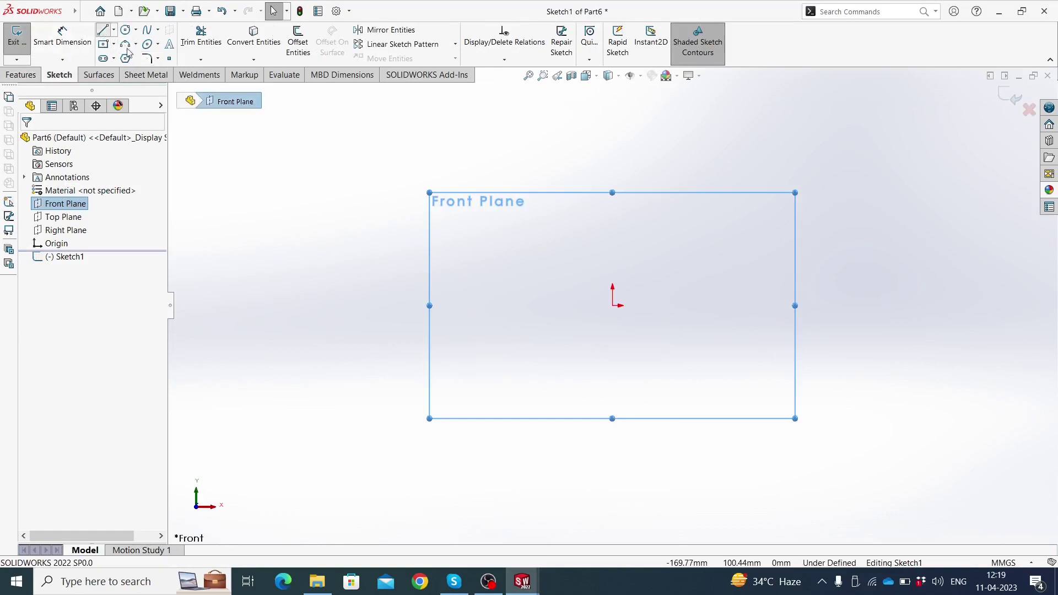
scroll(707, 355, down, 3)
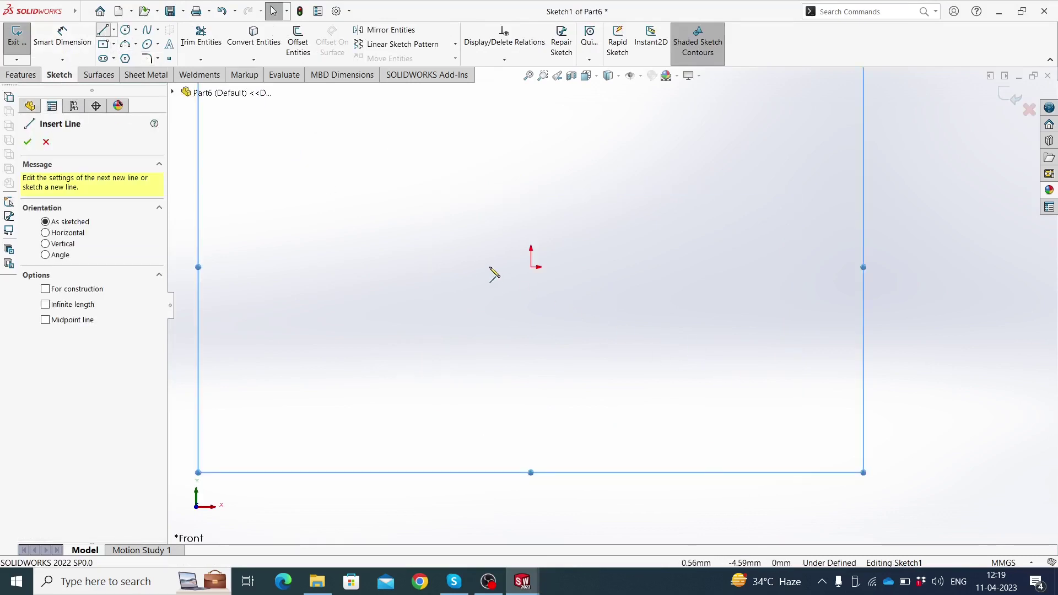
- Draw a horizontal line through the origin
click(433, 249)
click(563, 249)
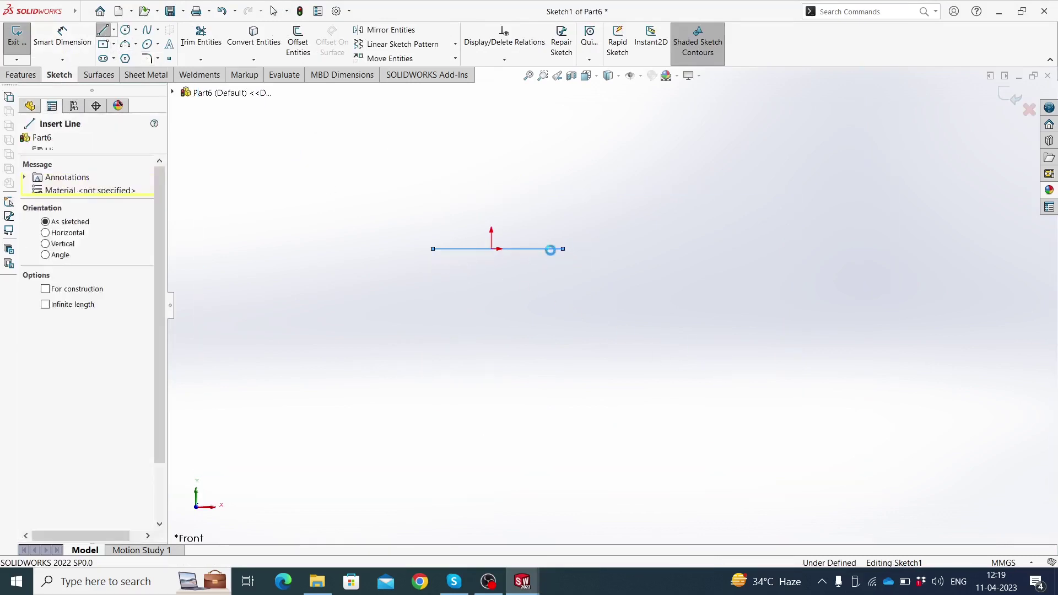
key(Escape)
scroll(517, 263, down, 3)
scroll(538, 267, down, 1)
click(526, 258)
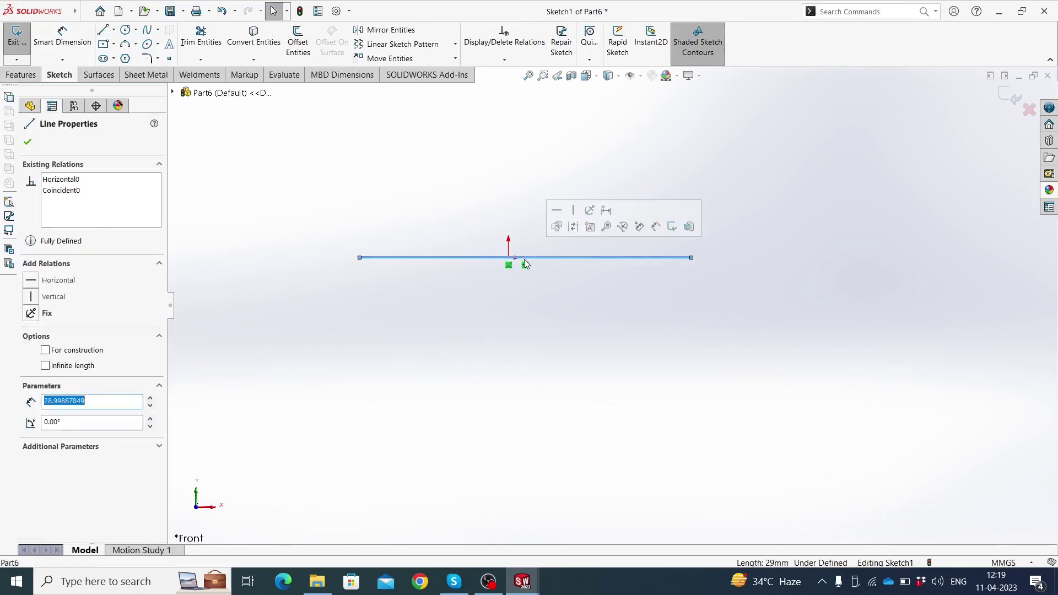
key(Escape)
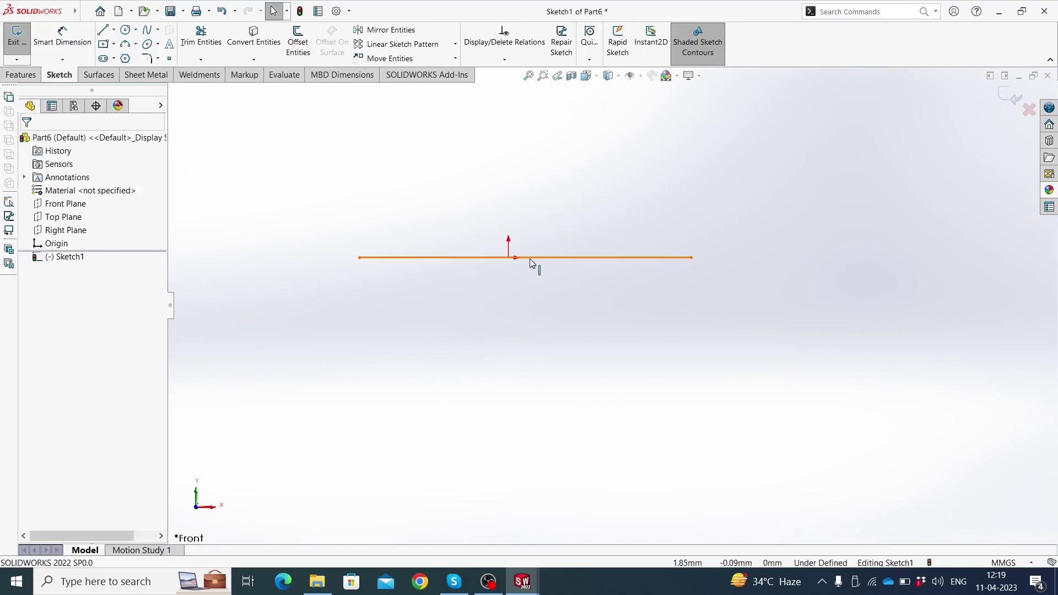
- Make a point on the horizontal line coincident with the origin
click(525, 258)
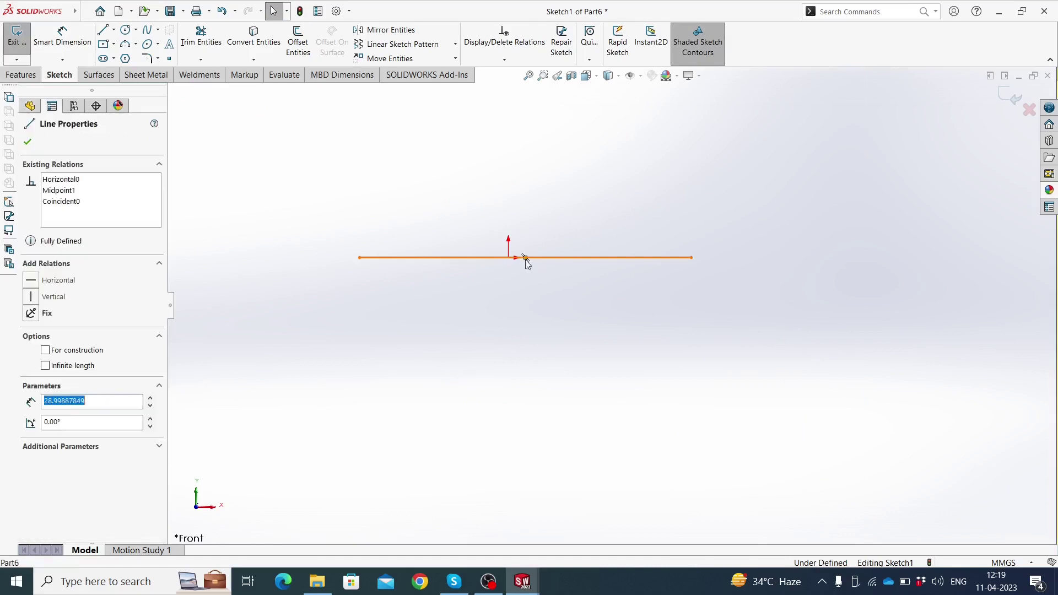
ctrl+click(525, 257)
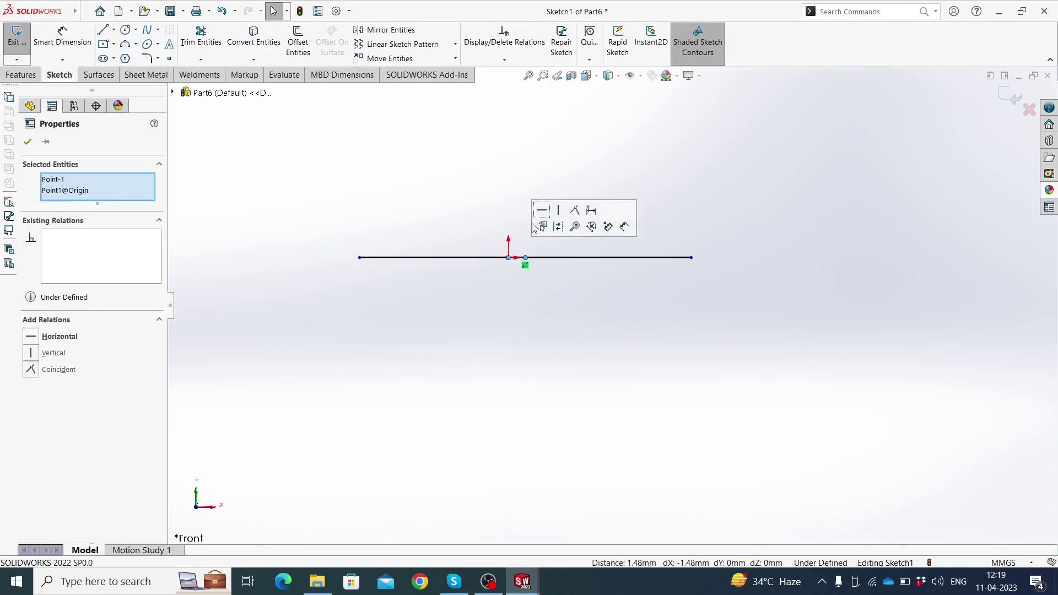
click(575, 210)
click(502, 215)
scroll(598, 298, up, 2)
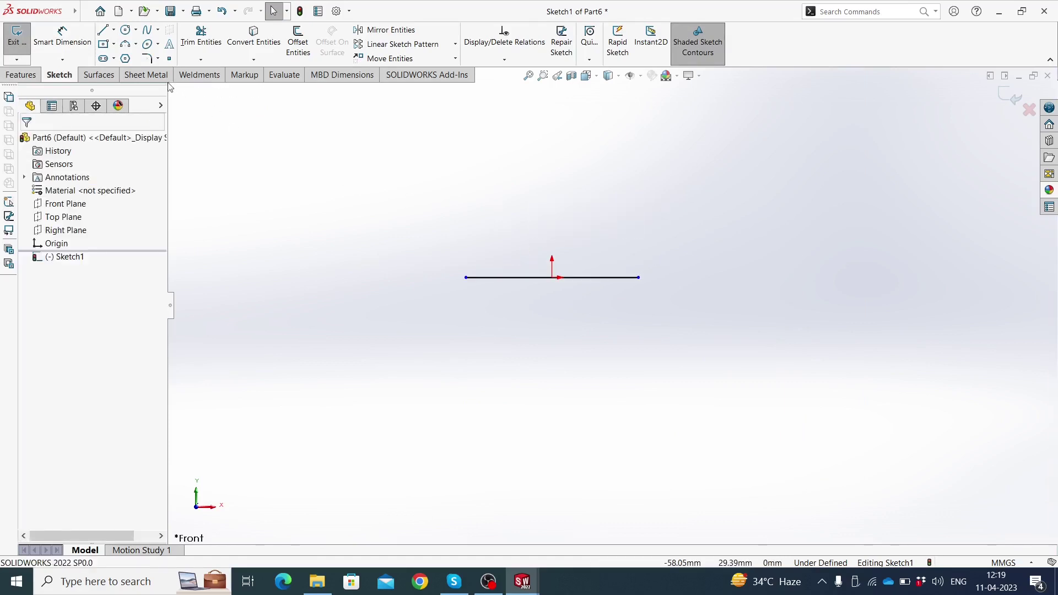
- Dimension the horizontal top line to 40 mm
click(62, 36)
click(495, 277)
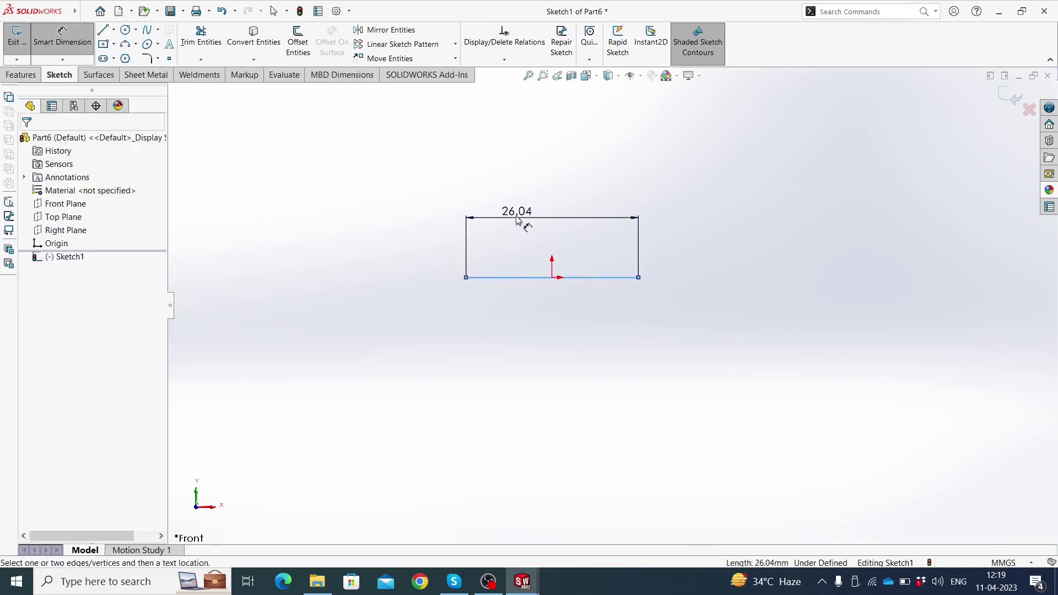
click(516, 219)
text(40)
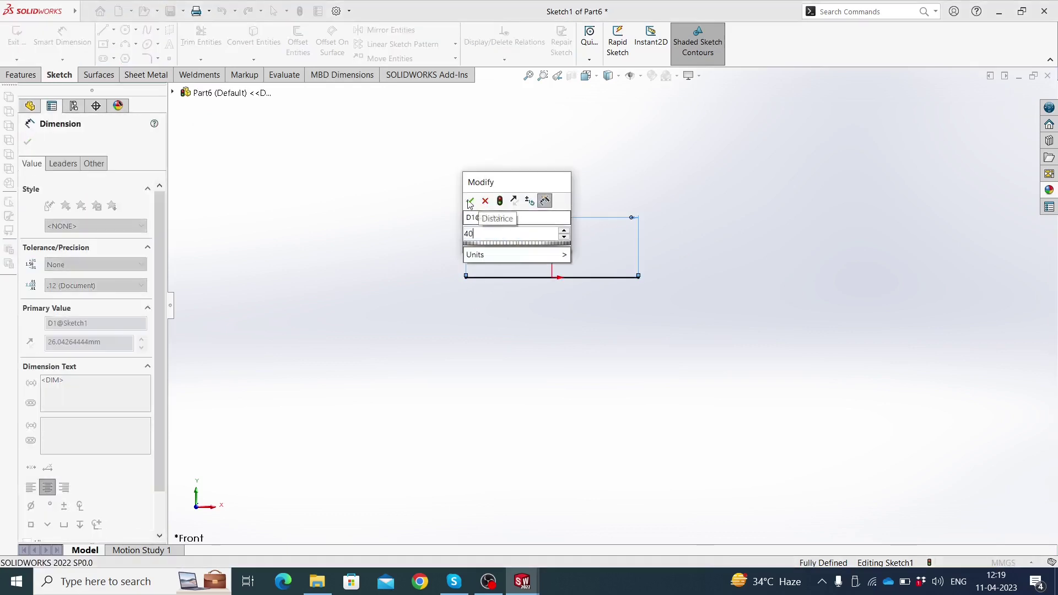
click(470, 204)
key(Escape)
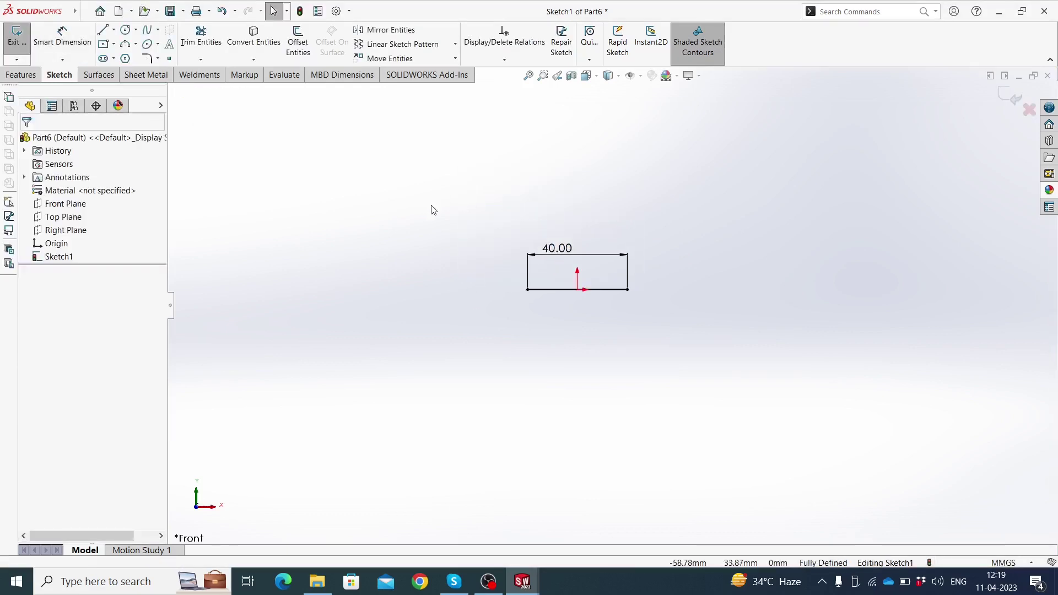
- Draw a slanted line from the top line's left end down to the lower left
click(105, 31)
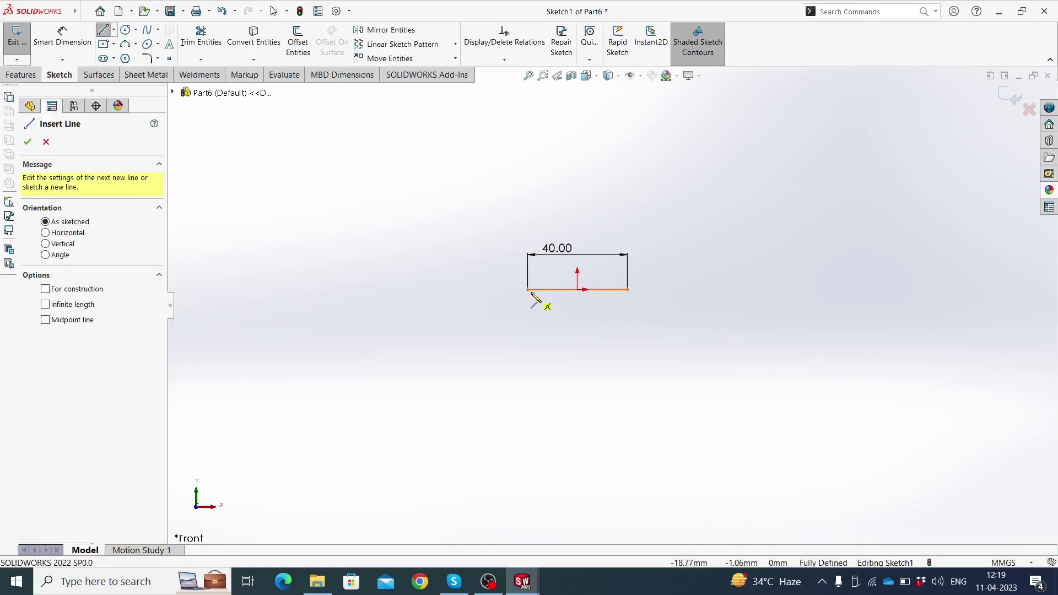
click(527, 289)
click(424, 429)
key(Escape)
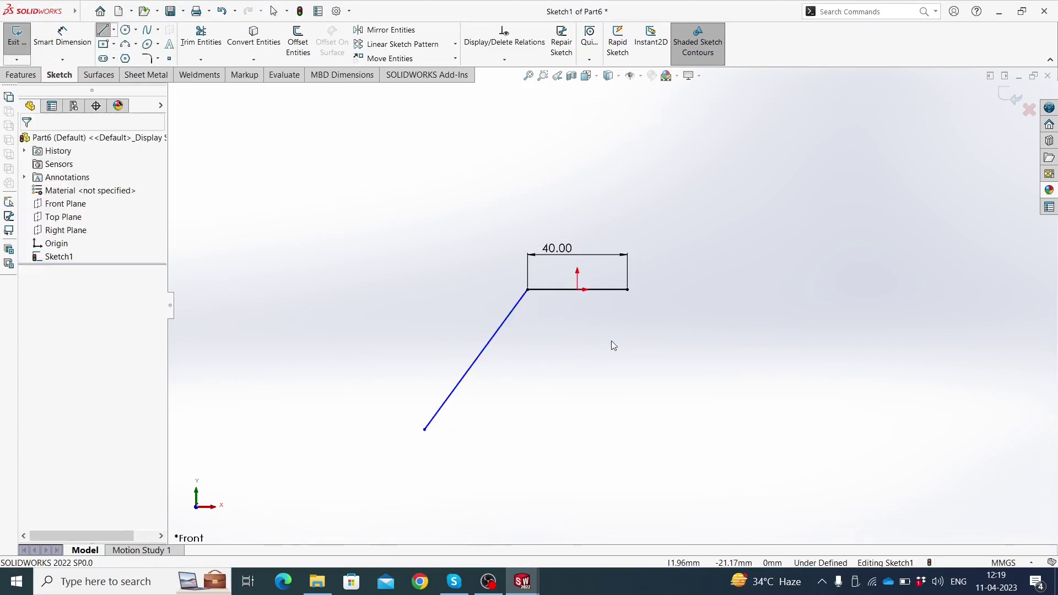
- Dimension the angle between the slanted and top lines as 125°
click(62, 39)
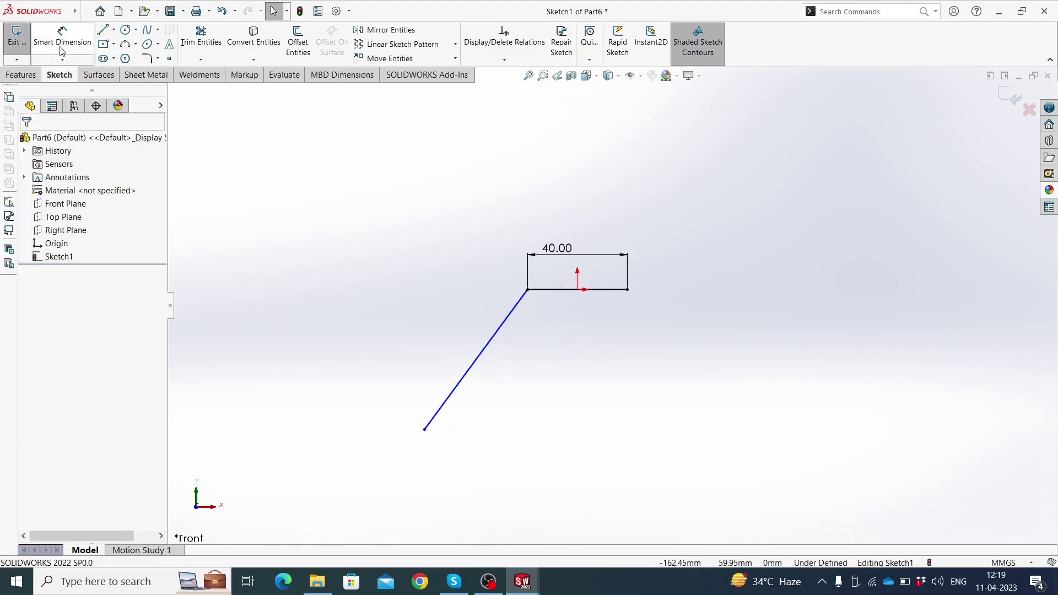
click(511, 311)
click(549, 289)
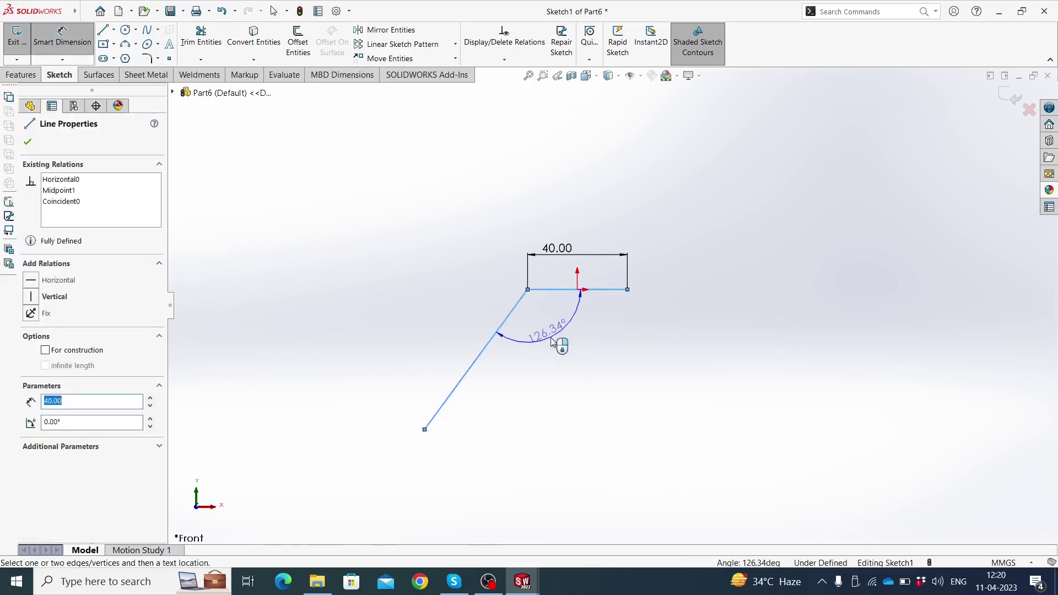
click(552, 342)
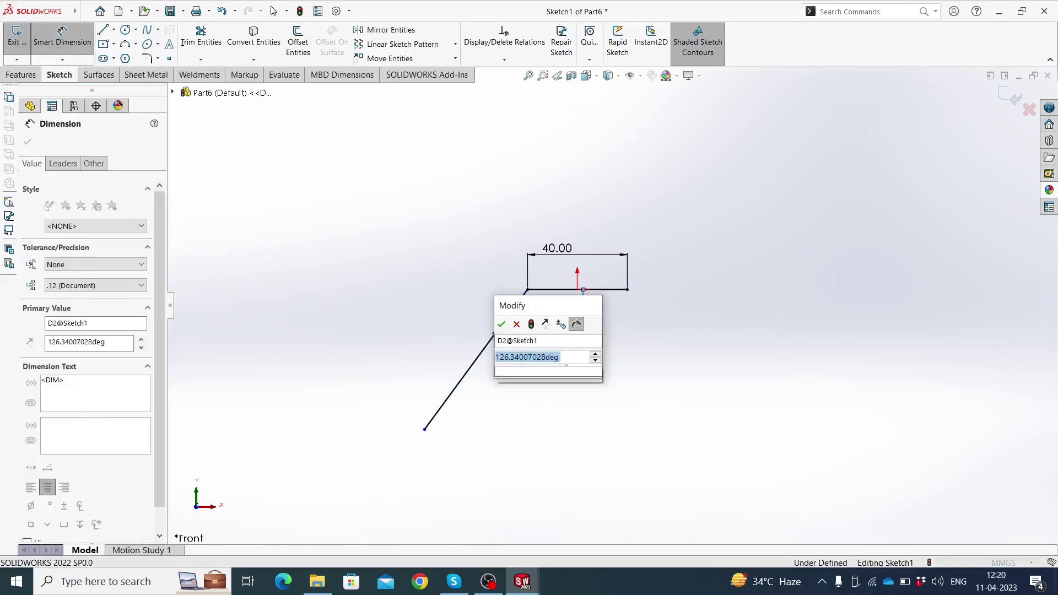
text(125)
key(Return)
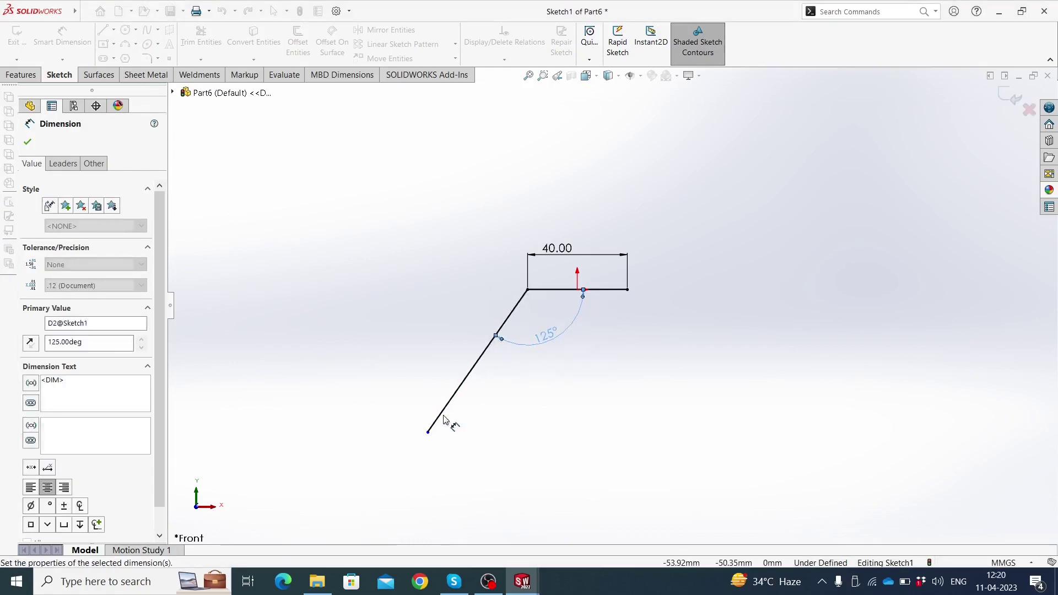
- Set the slanted line's length to 90 mm
click(438, 425)
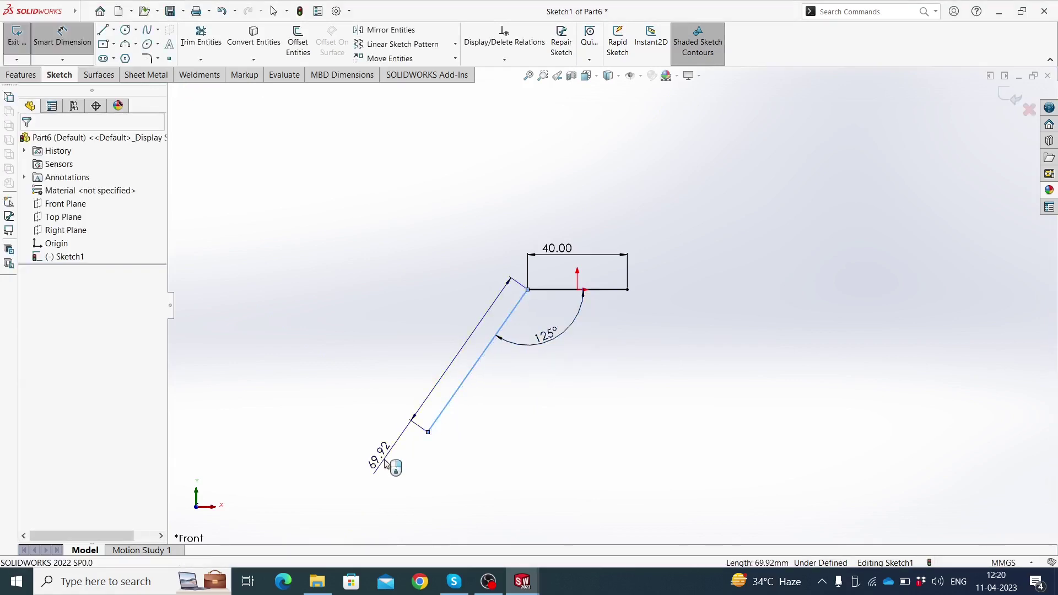
click(386, 464)
text(90)
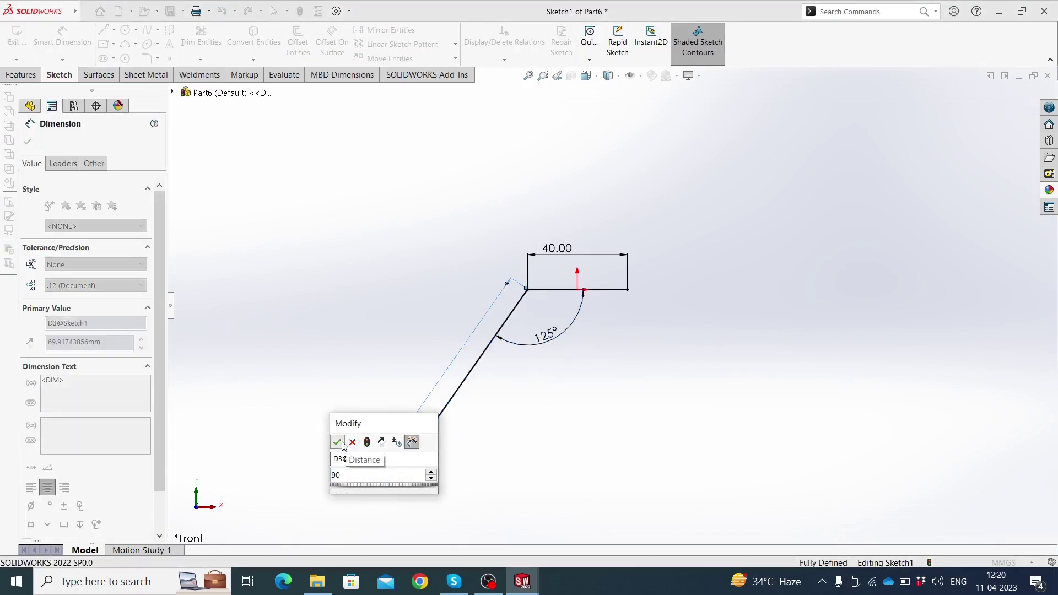
click(338, 443)
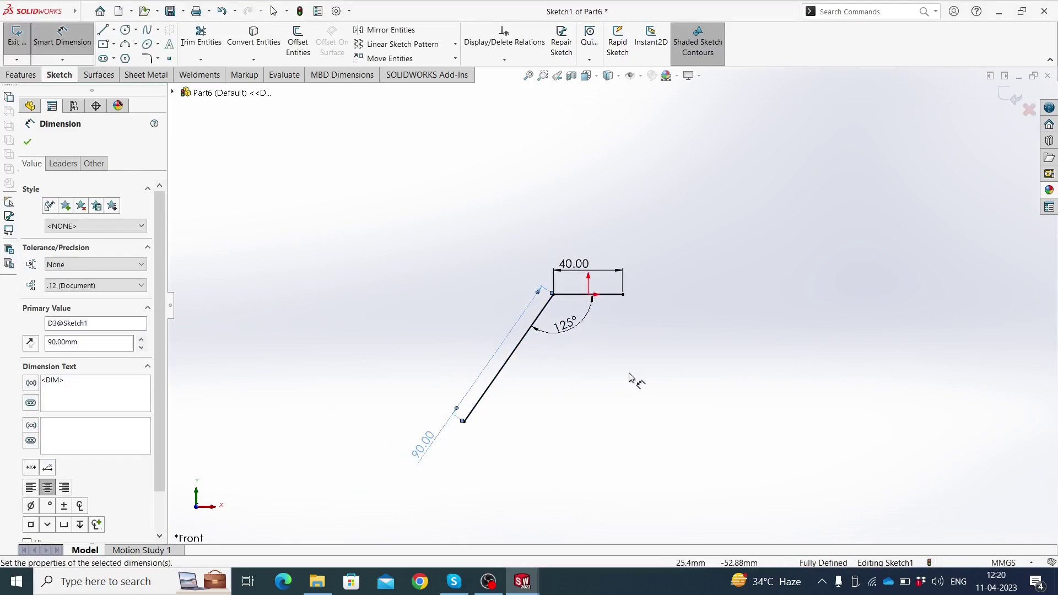
key(Escape)
- Draw a vertical centerline down from the top line's midpoint
click(113, 29)
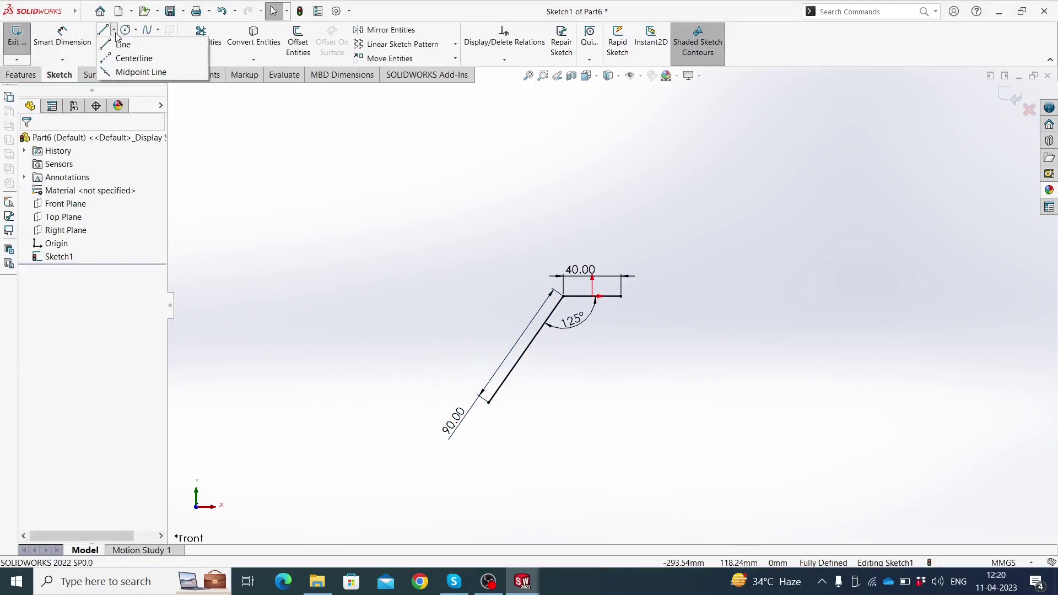
click(126, 57)
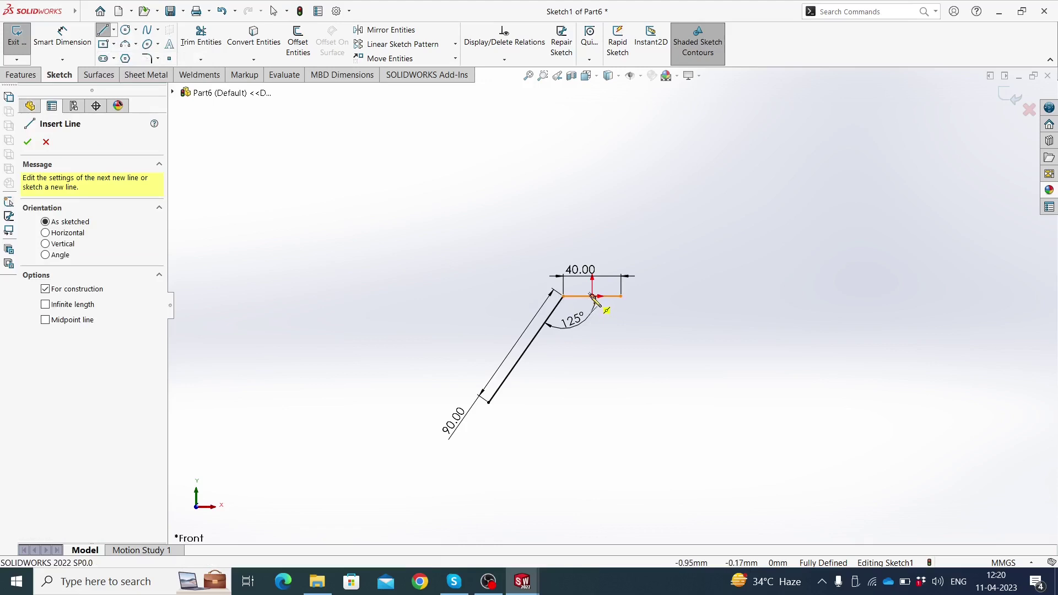
click(594, 298)
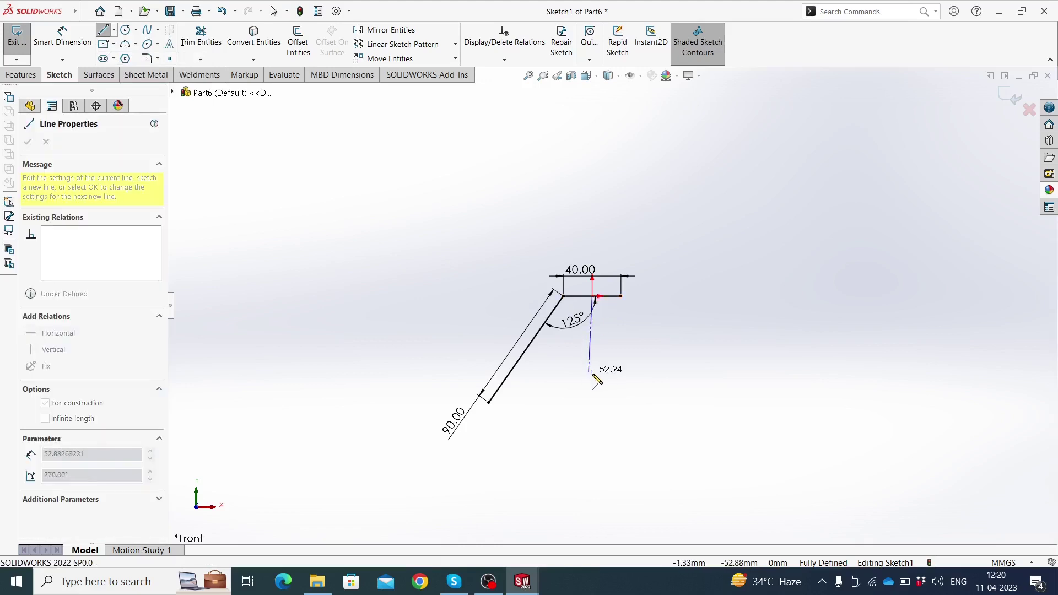
double_click(592, 373)
key(Escape)
- Mirror the slanted line across the centerline to the right side
drag(617, 345, 452, 358)
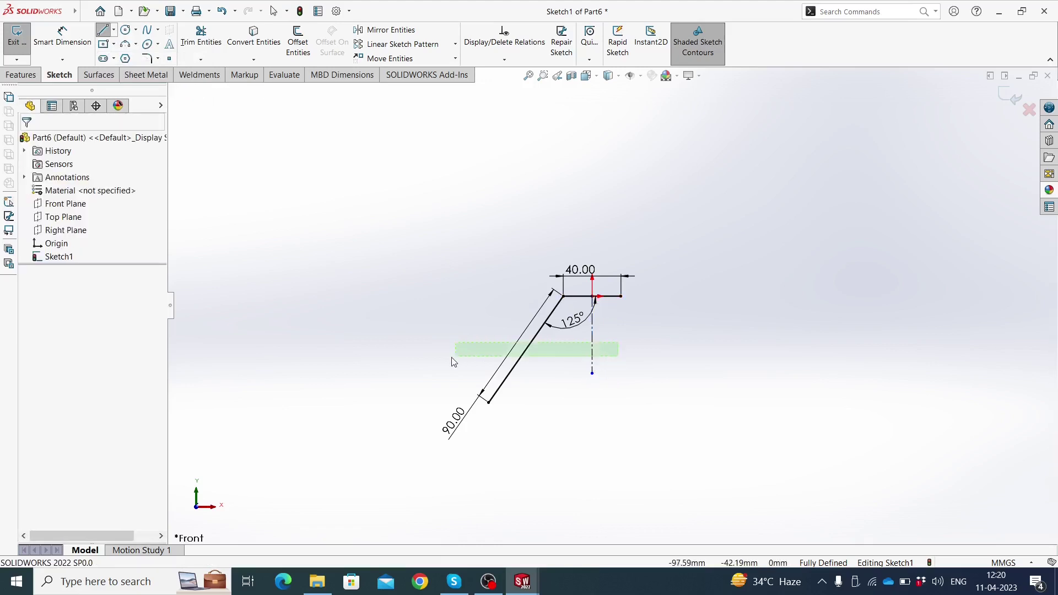
click(386, 30)
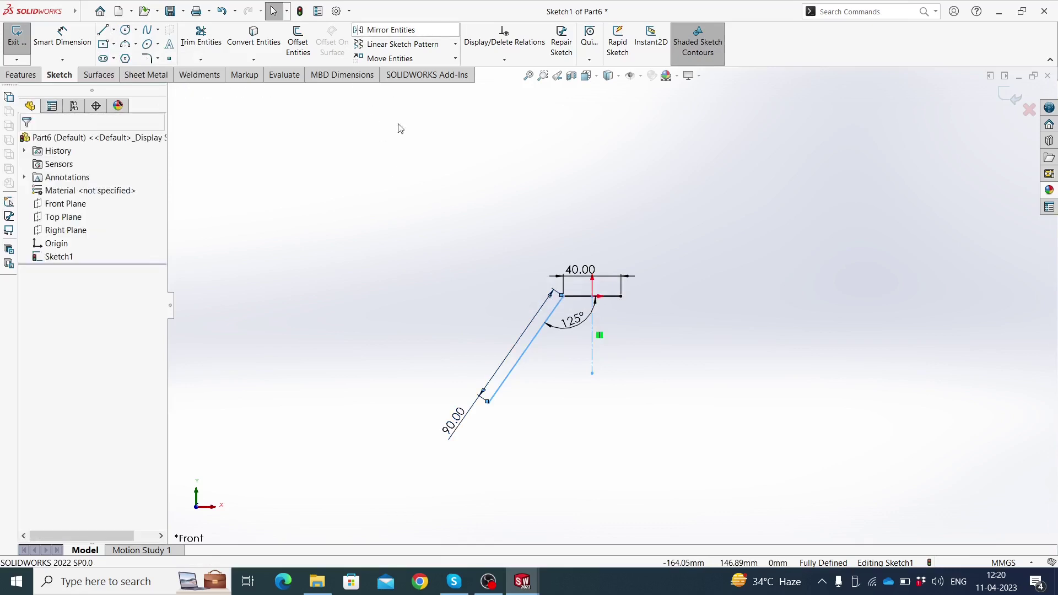
scroll(720, 386, up, 2)
scroll(693, 333, down, 2)
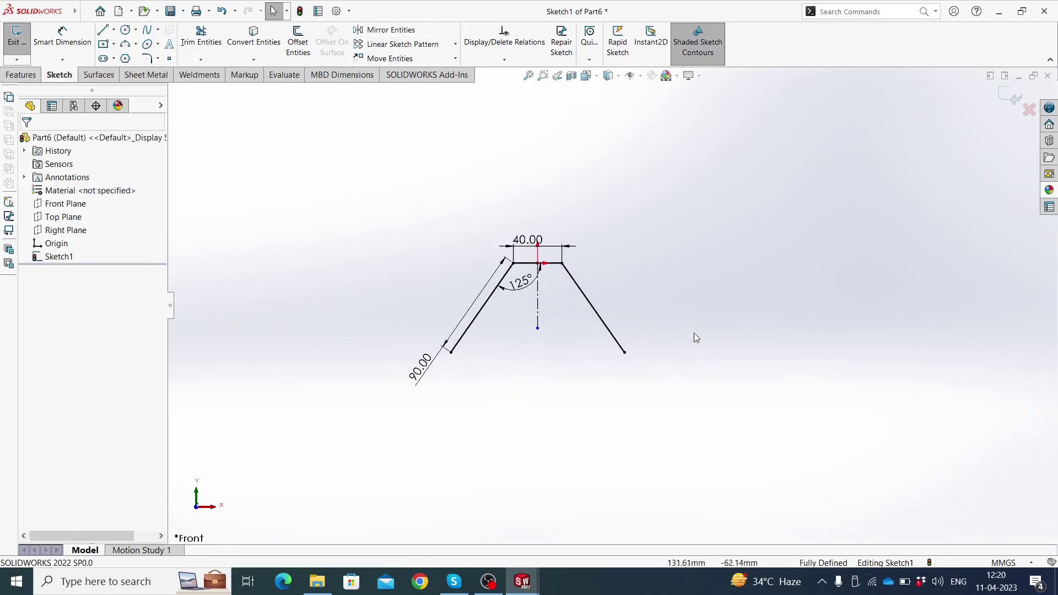
scroll(646, 242, down, 1)
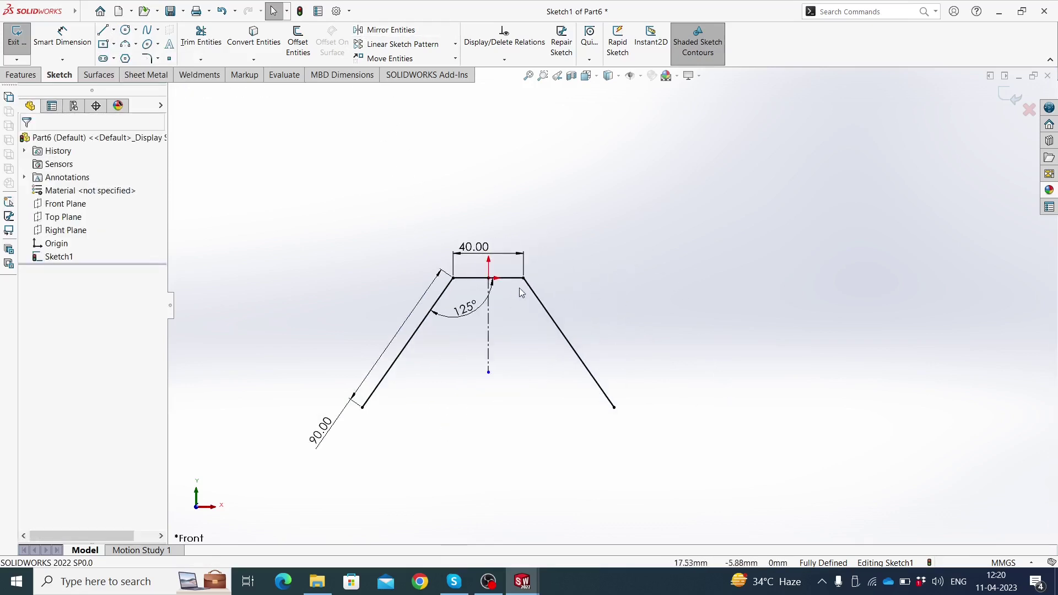
- Draw a crossbar between the two slanted lines and make it horizontal
click(108, 33)
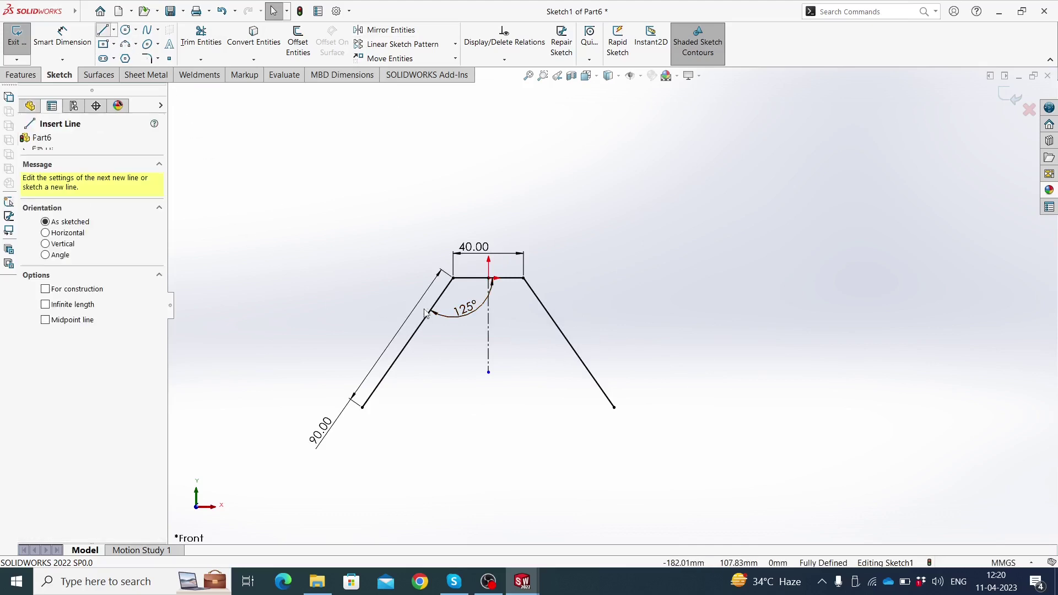
click(418, 327)
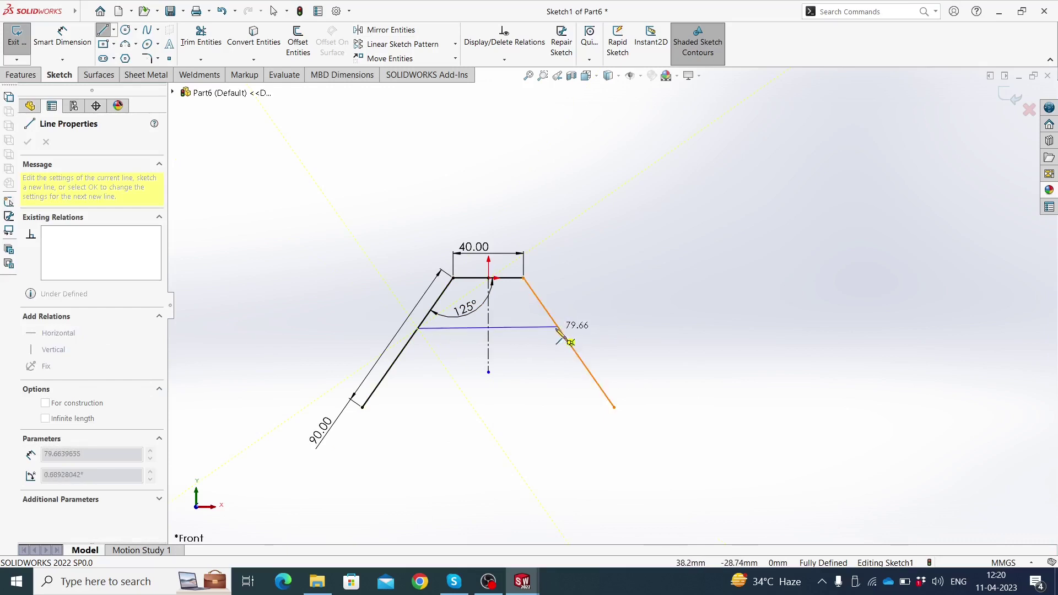
double_click(558, 327)
key(Escape)
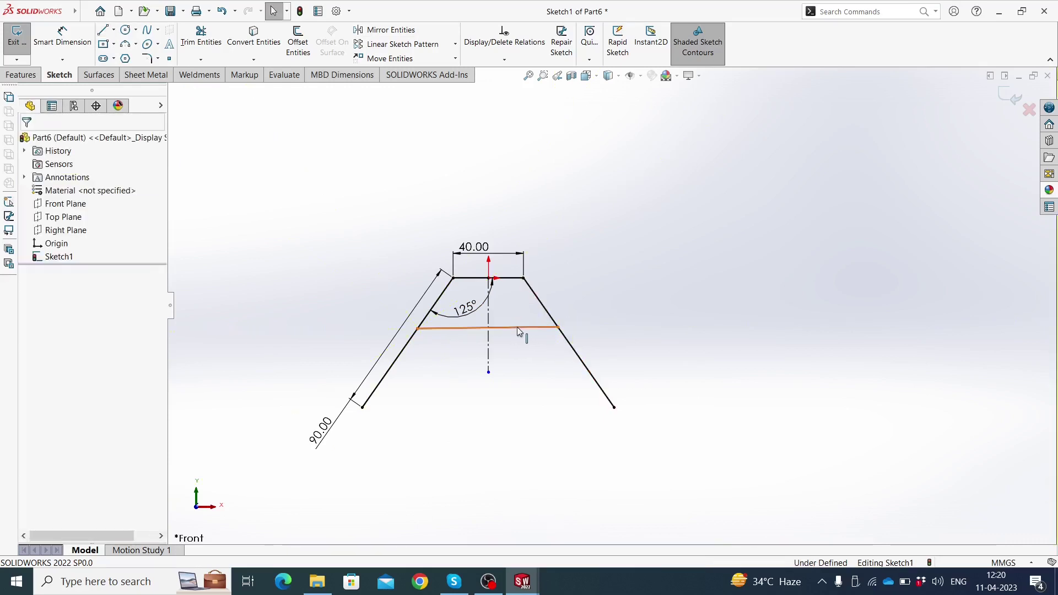
click(525, 327)
click(551, 279)
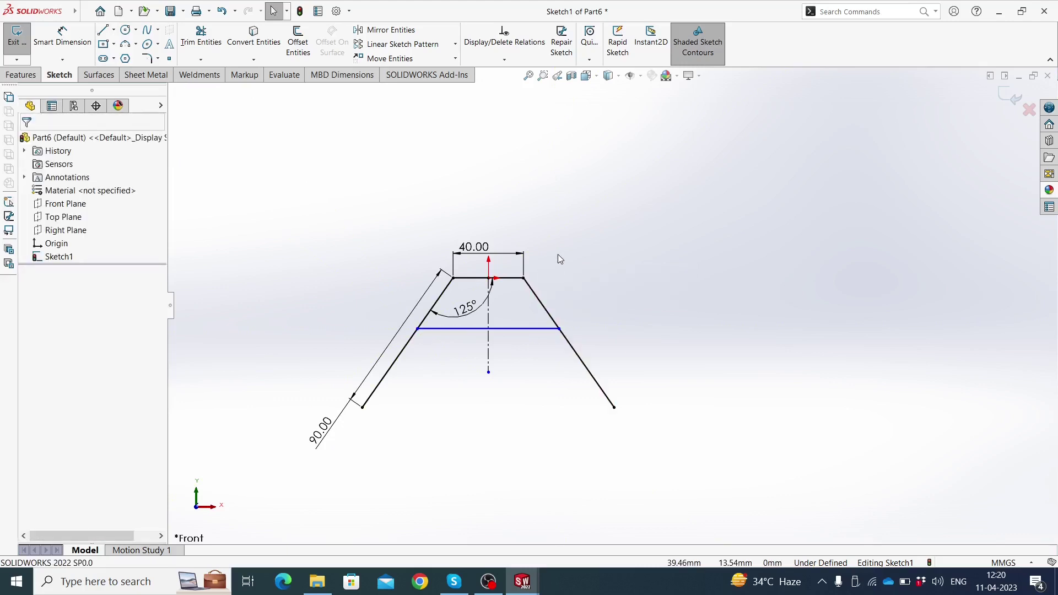
- Dimension the crossbar 25 mm below the top line
click(62, 39)
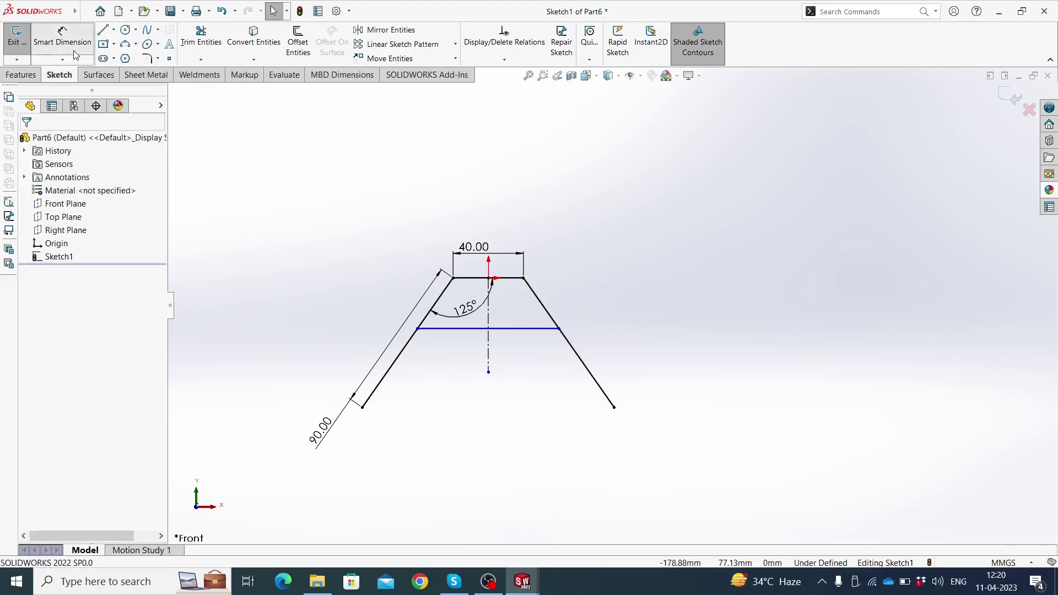
click(474, 329)
click(507, 278)
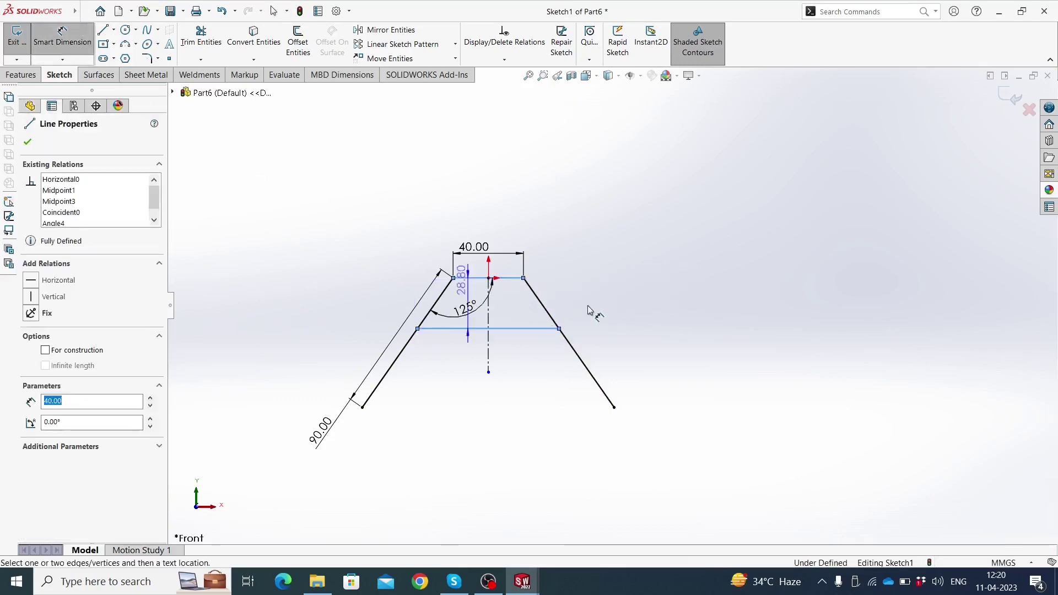
click(641, 319)
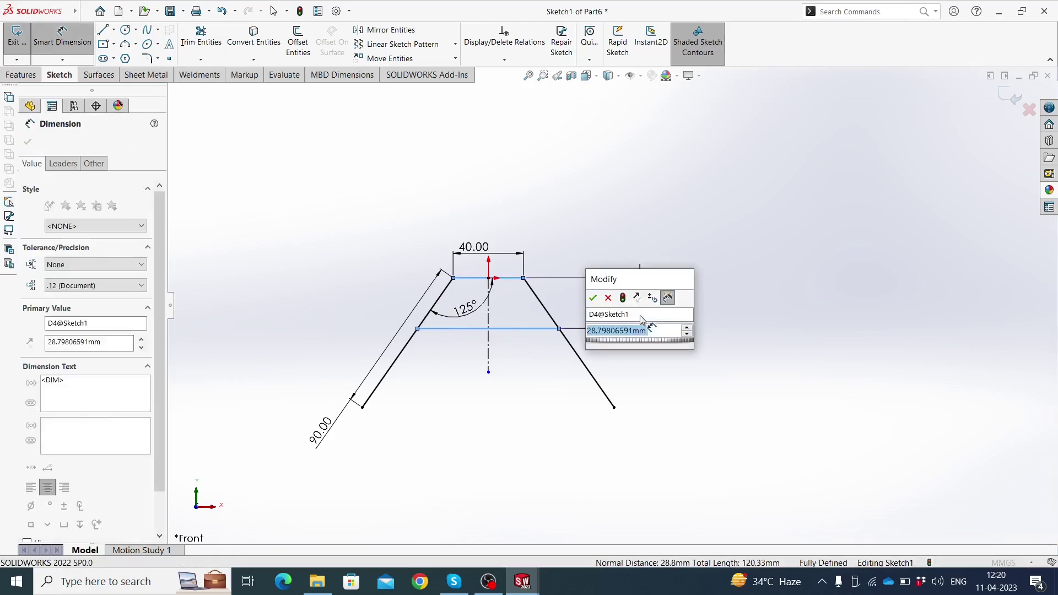
click(593, 298)
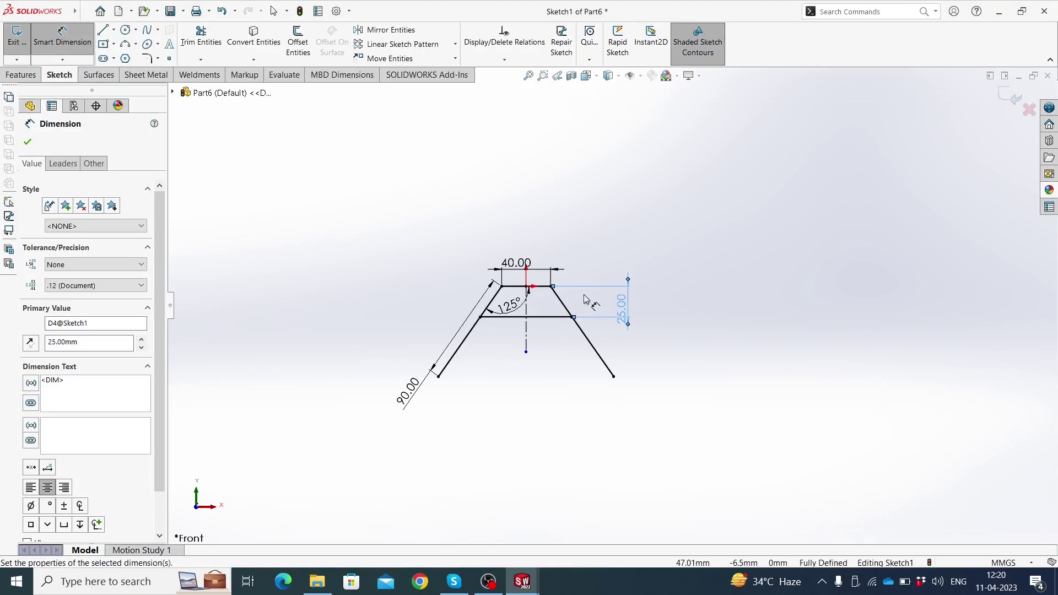
key(Escape)
key(Escape)
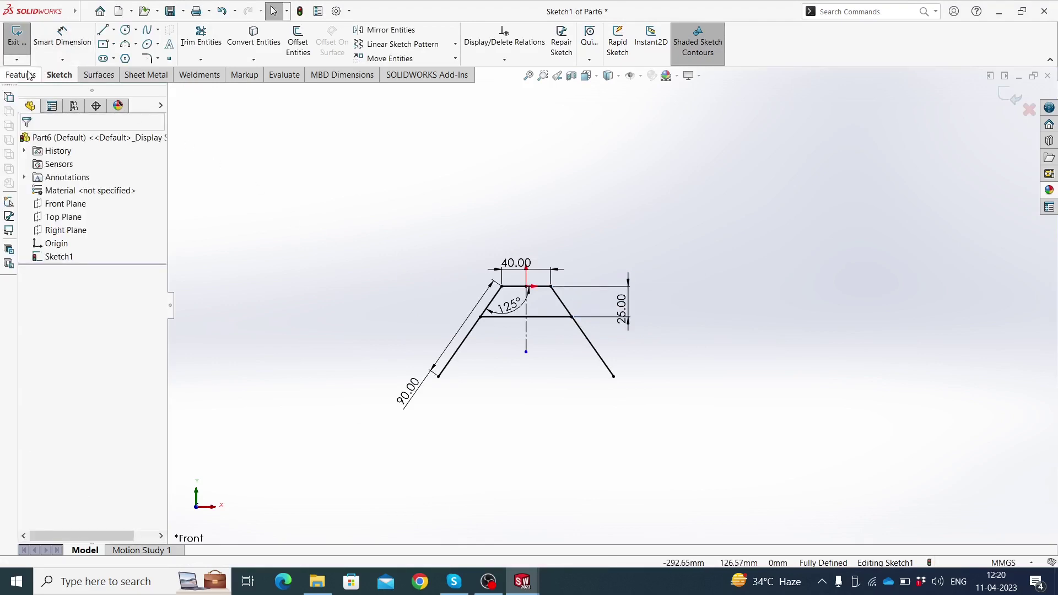
- Offset the slanted-and-top line chain and the crossbar by 8 mm with capped ends
click(298, 43)
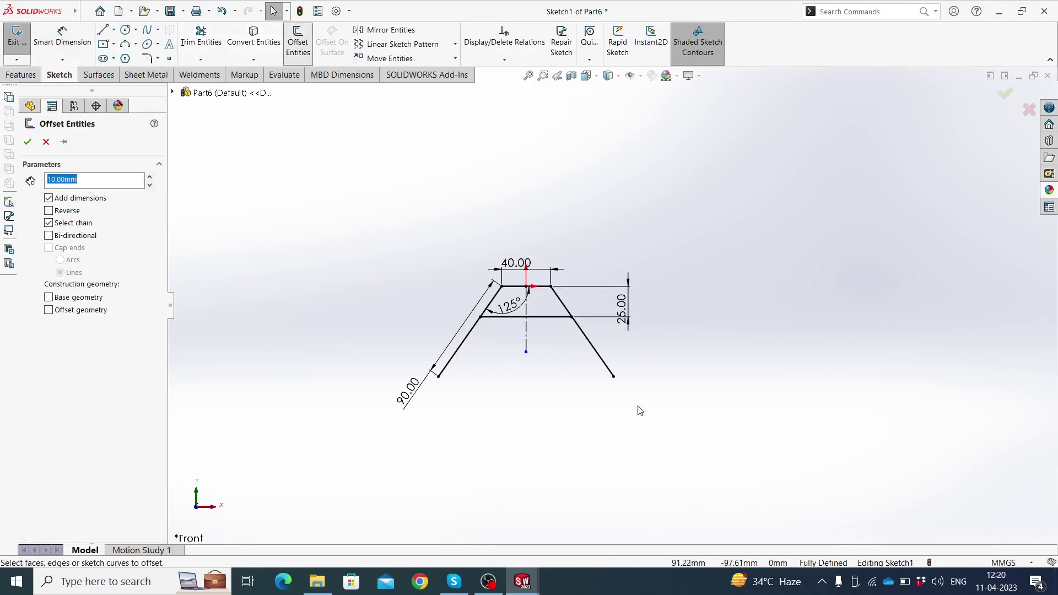
scroll(569, 371, down, 2)
text(8)
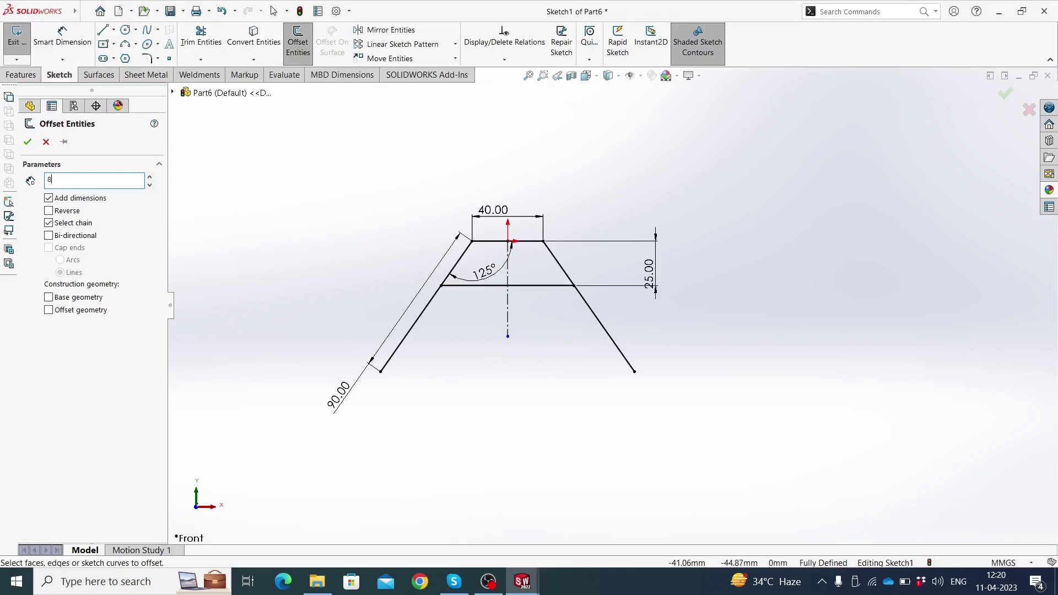
click(434, 299)
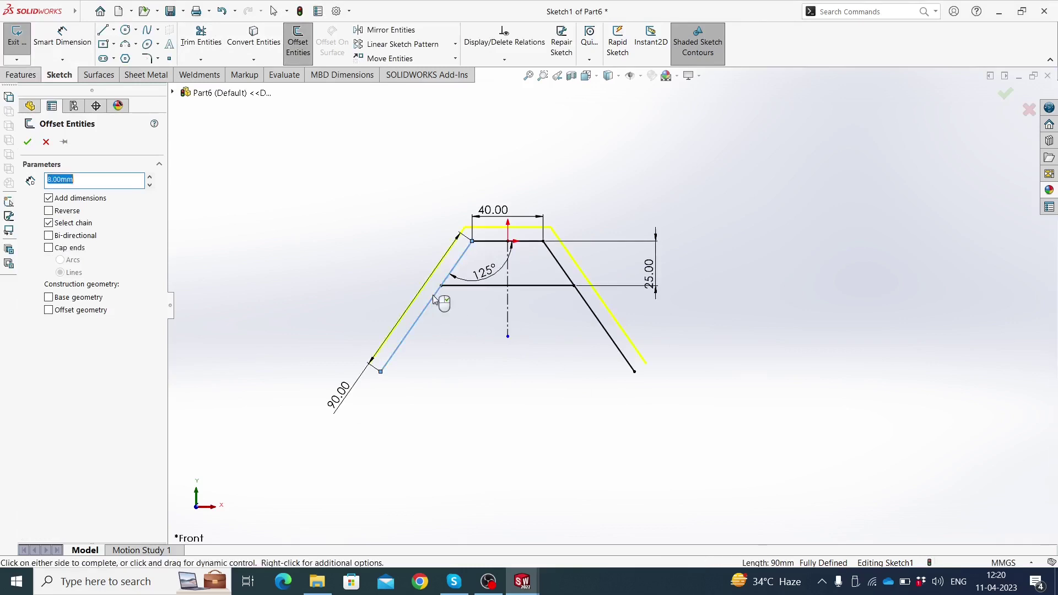
click(471, 289)
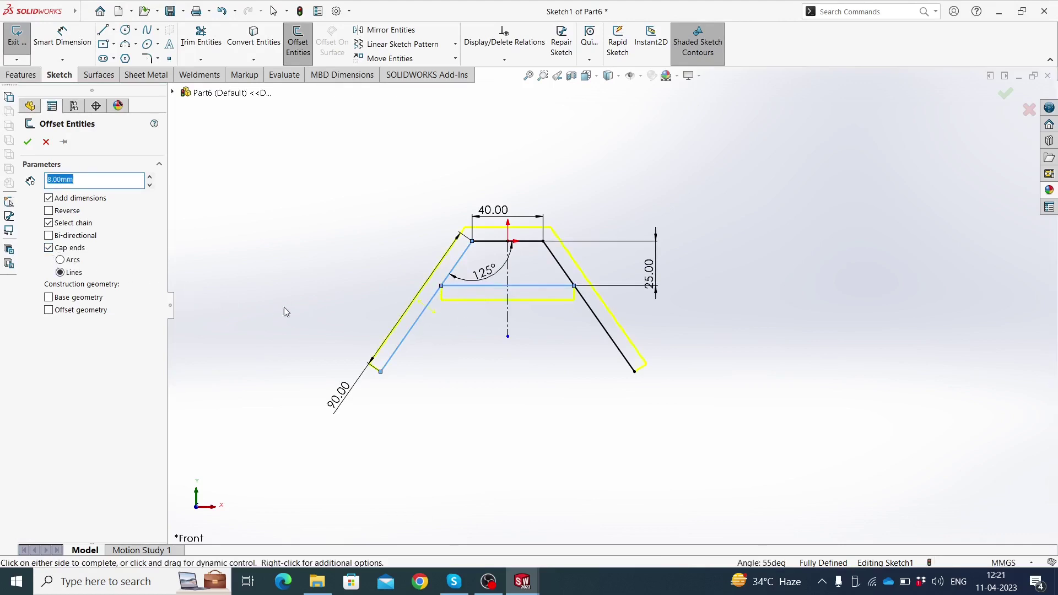
click(461, 299)
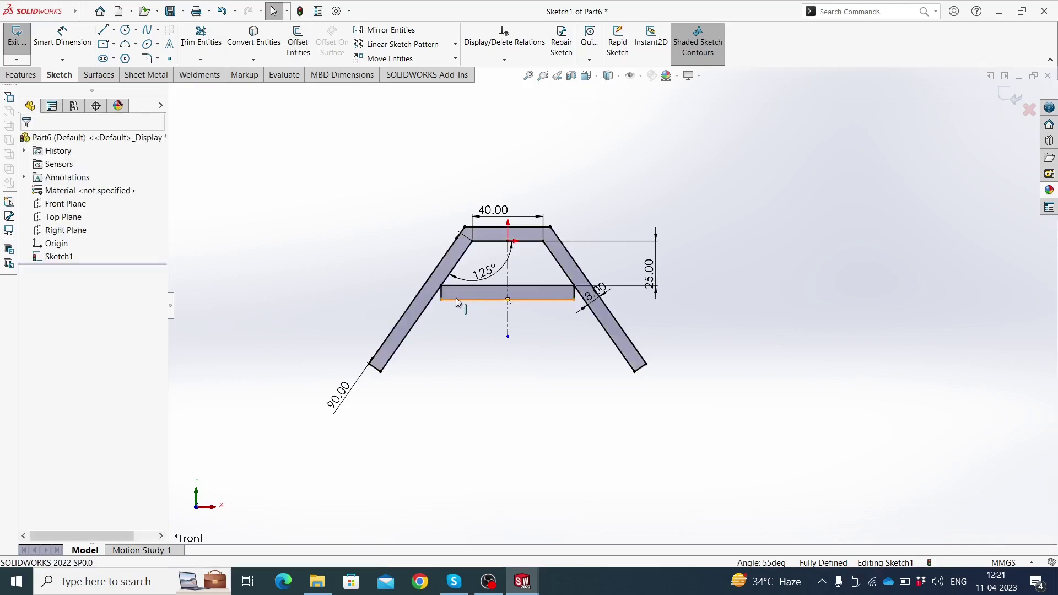
- Inspect the crossbar band's lower offset line and its short left end edge
click(456, 300)
scroll(463, 293, down, 3)
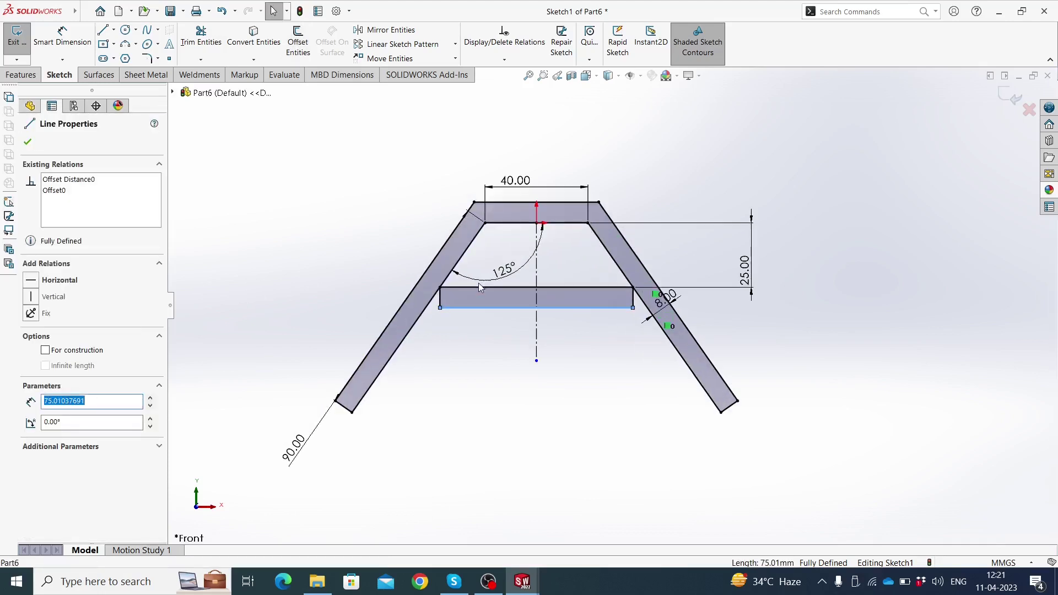
key(Escape)
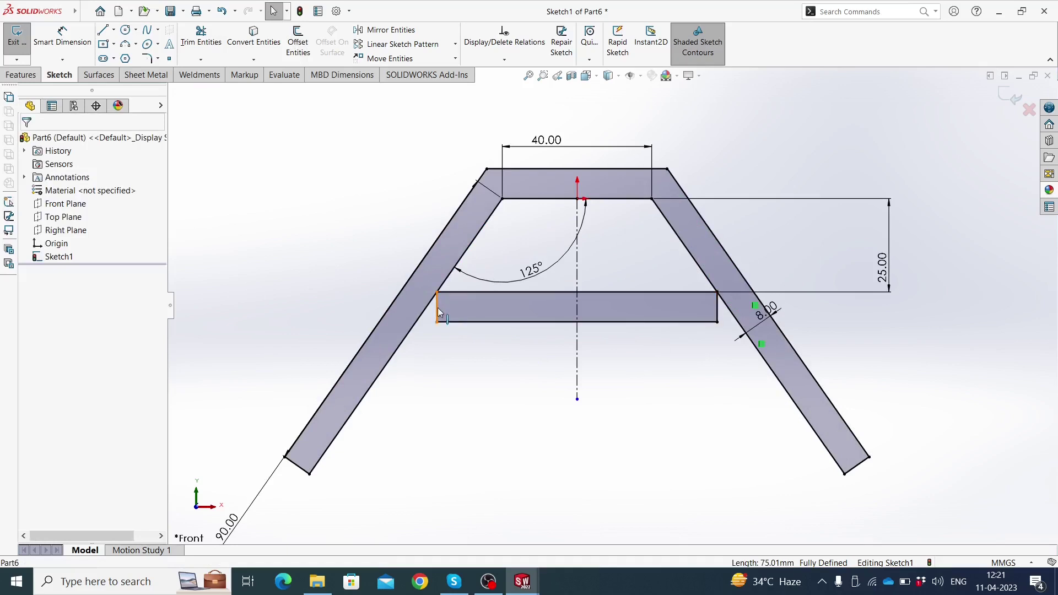
click(438, 307)
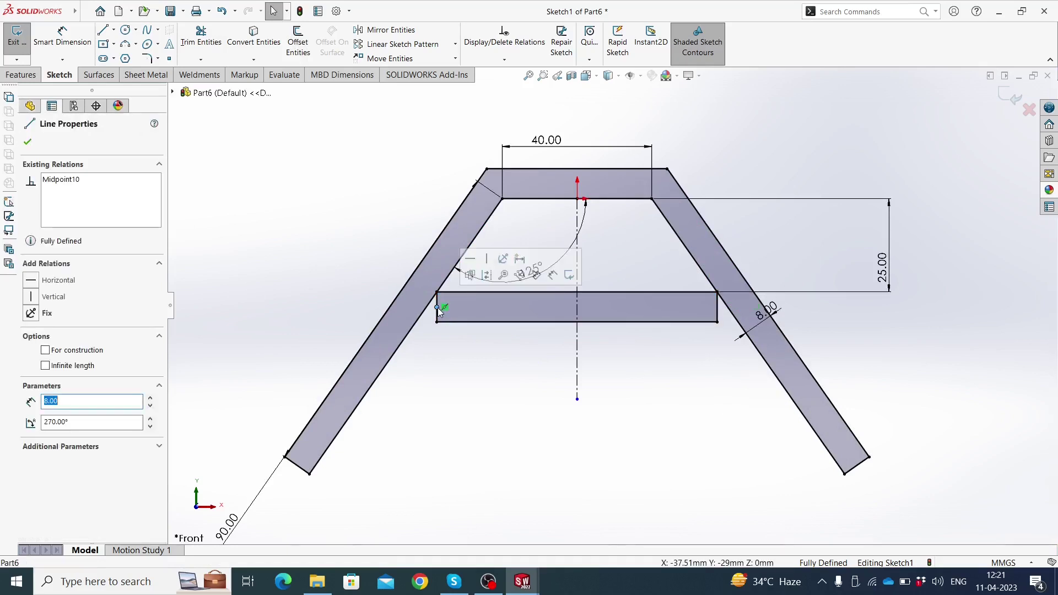
key(Escape)
scroll(468, 318, down, 3)
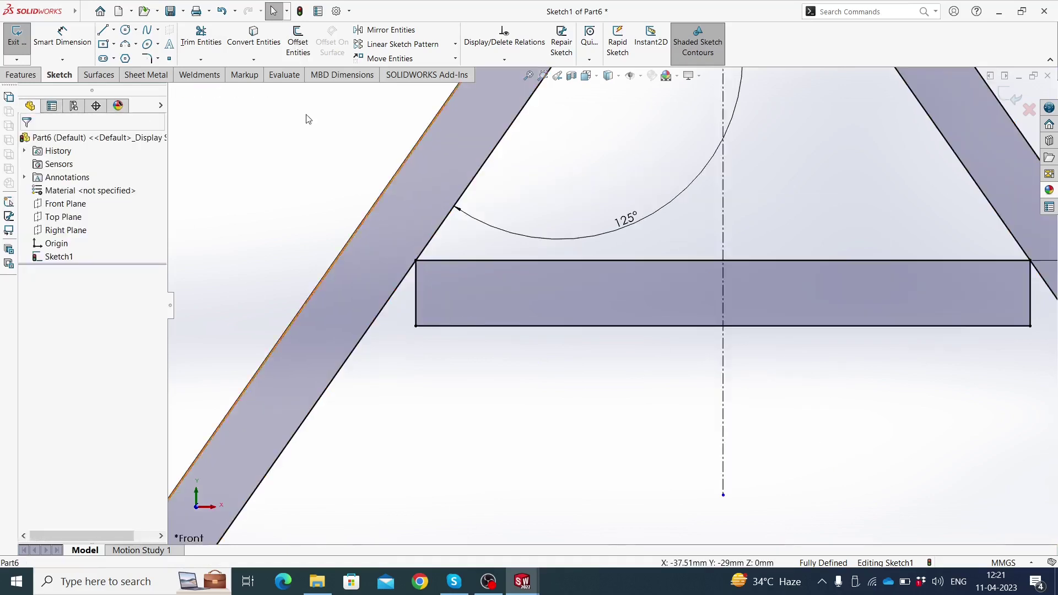
- Power-trim away the crossbar band's left and right end edges
click(200, 37)
drag(405, 312, 428, 293)
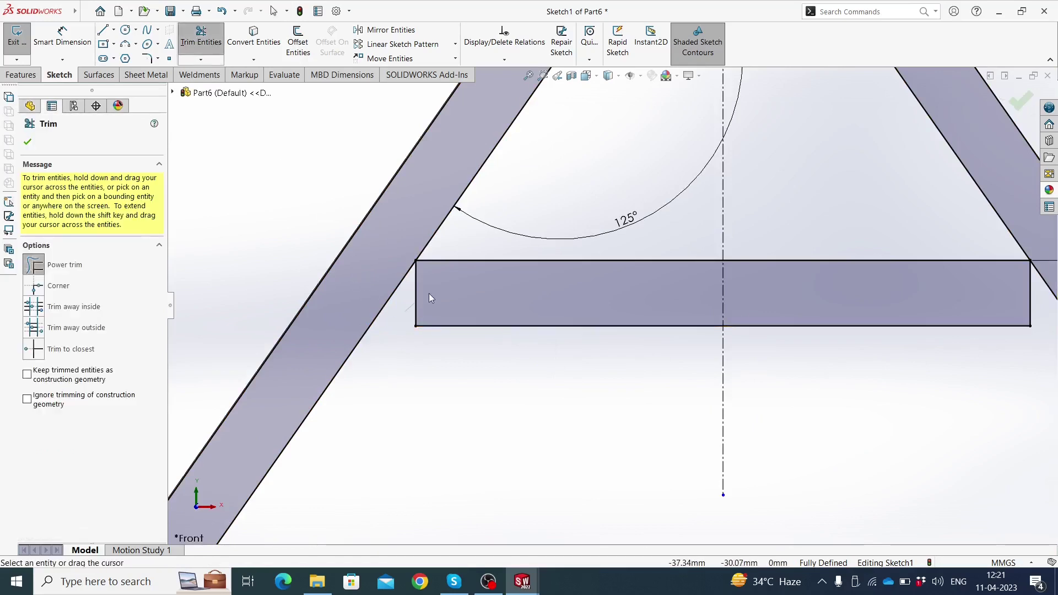
scroll(611, 306, up, 3)
scroll(612, 306, up, 2)
scroll(808, 313, down, 3)
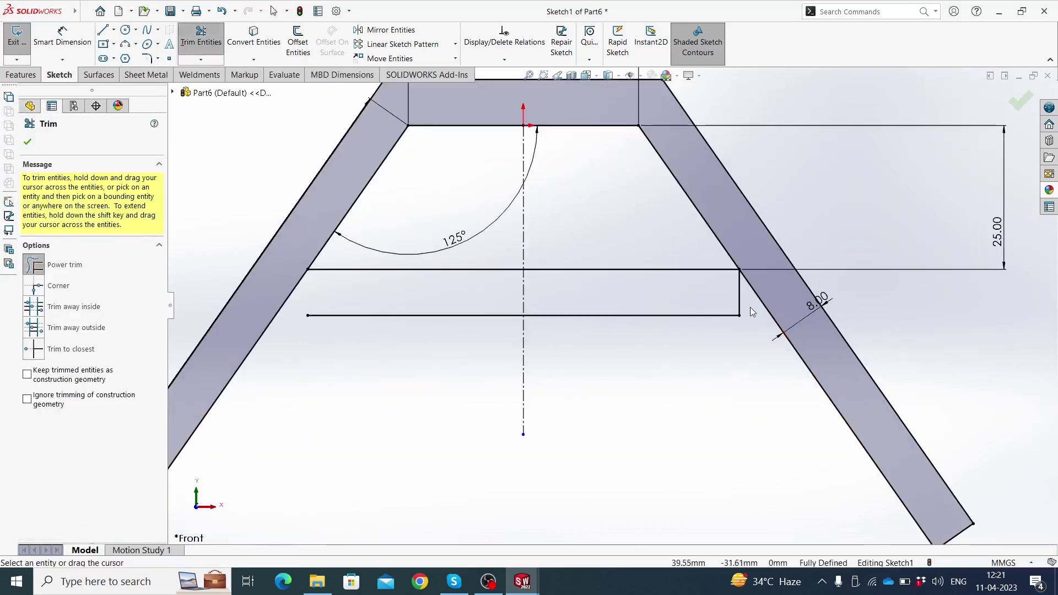
drag(745, 303, 727, 298)
scroll(703, 290, up, 3)
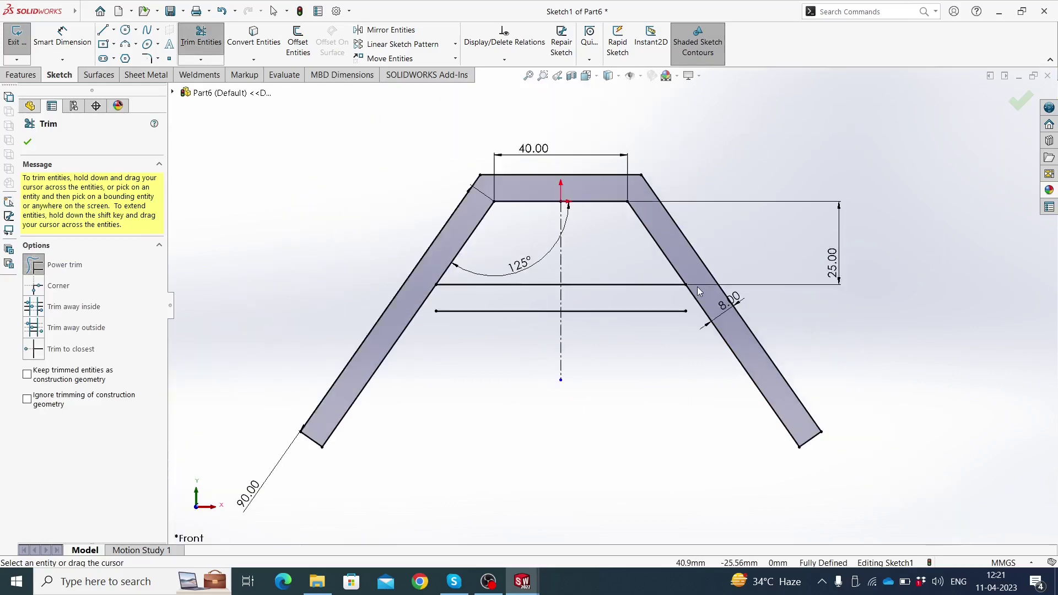
key(Escape)
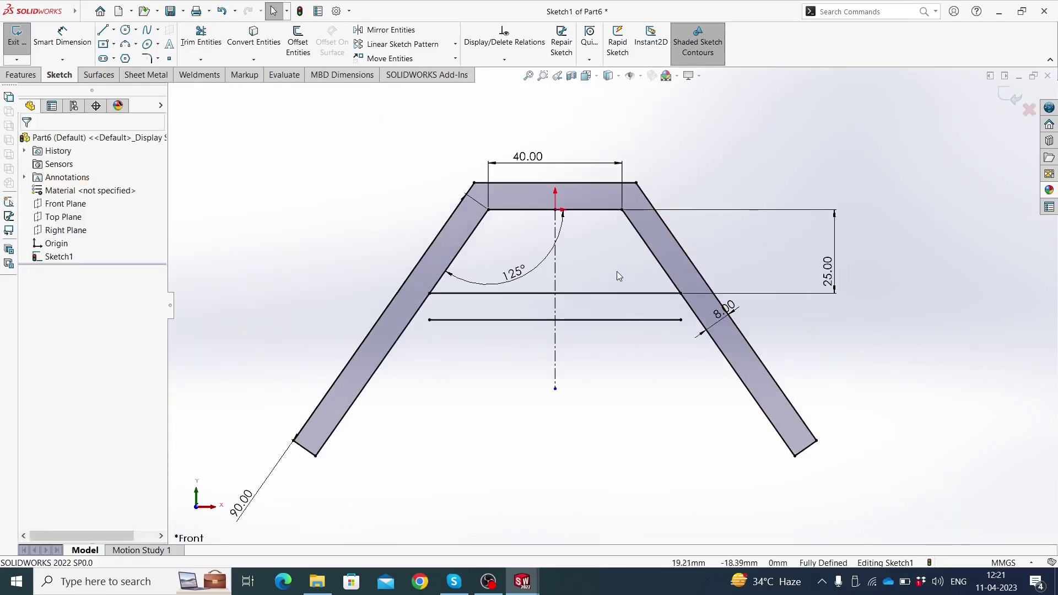
- Delete the extra lower horizontal line
scroll(606, 272, down, 1)
scroll(588, 273, up, 1)
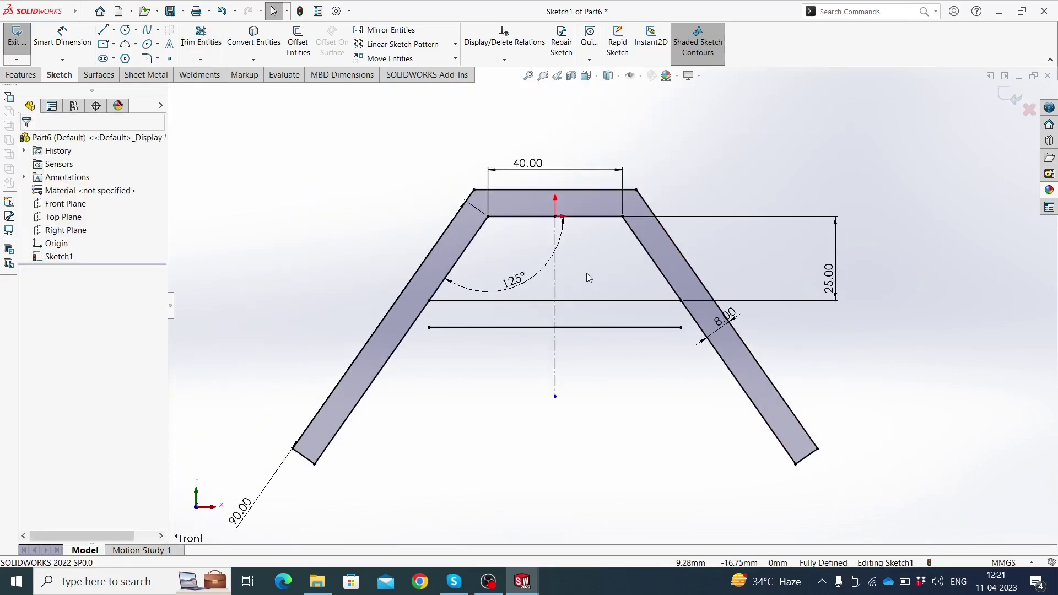
click(515, 331)
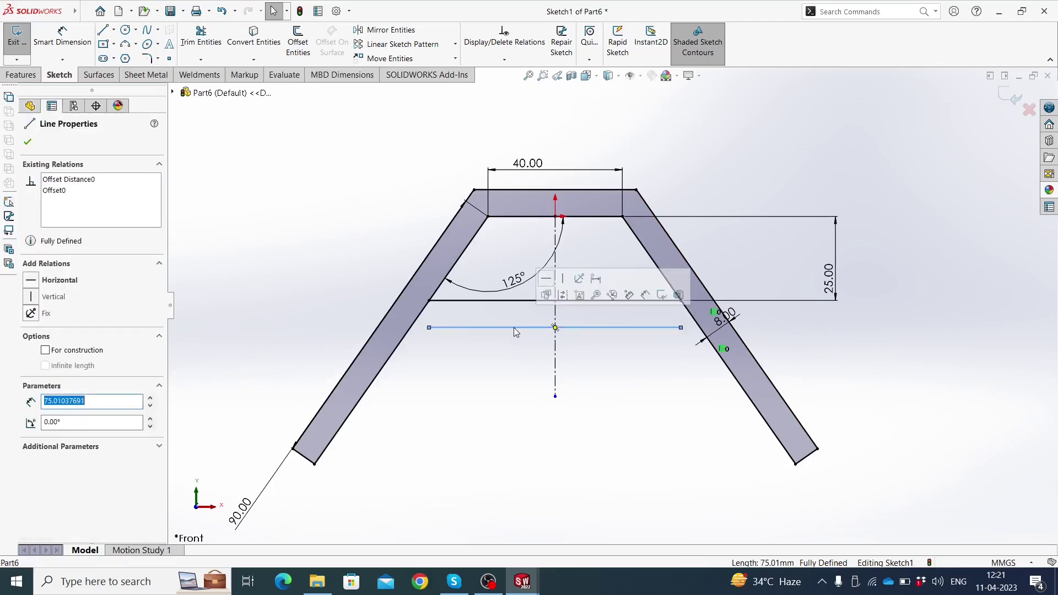
key(Delete)
scroll(517, 335, up, 3)
- Offset the crossbar 8 mm upward
click(297, 41)
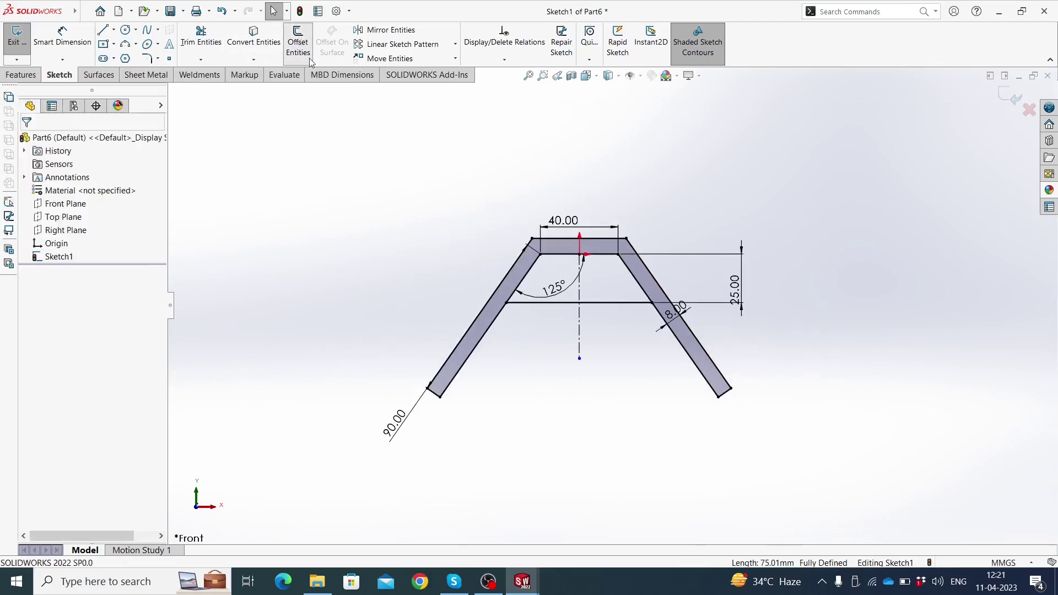
scroll(608, 316, down, 1)
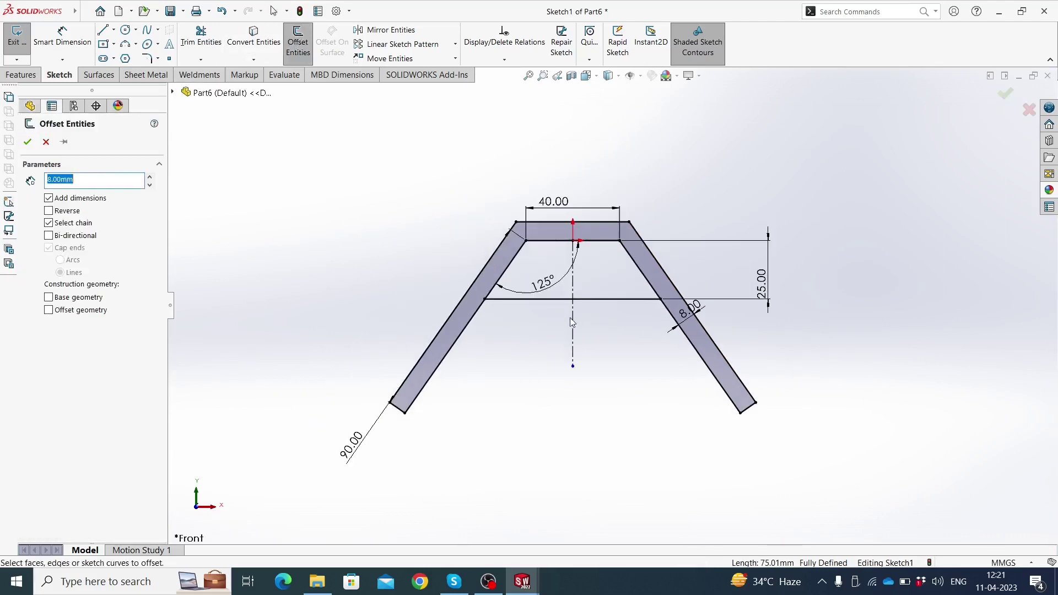
click(534, 300)
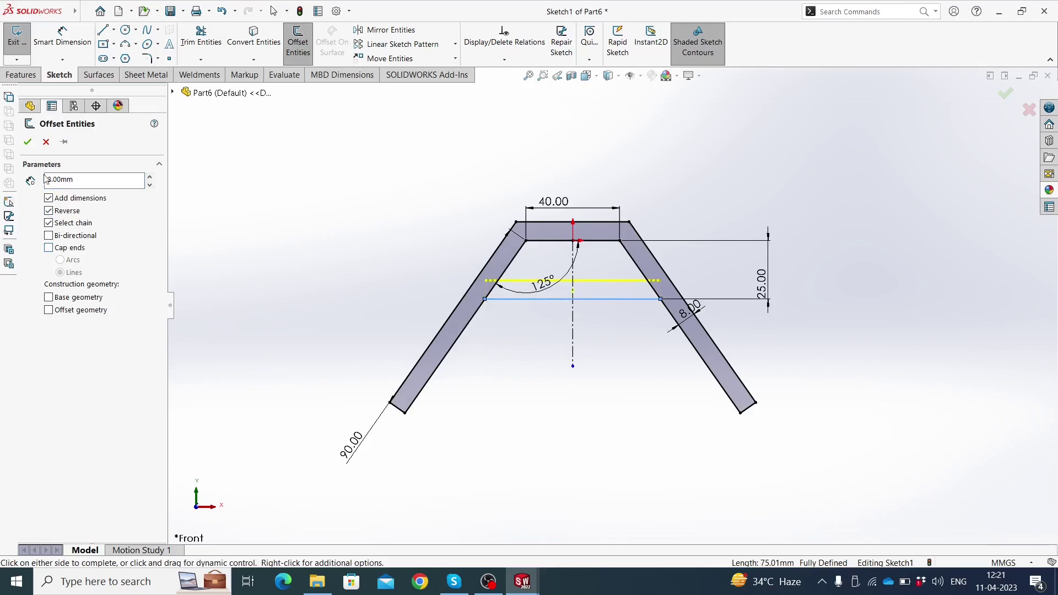
click(27, 142)
scroll(575, 312, down, 2)
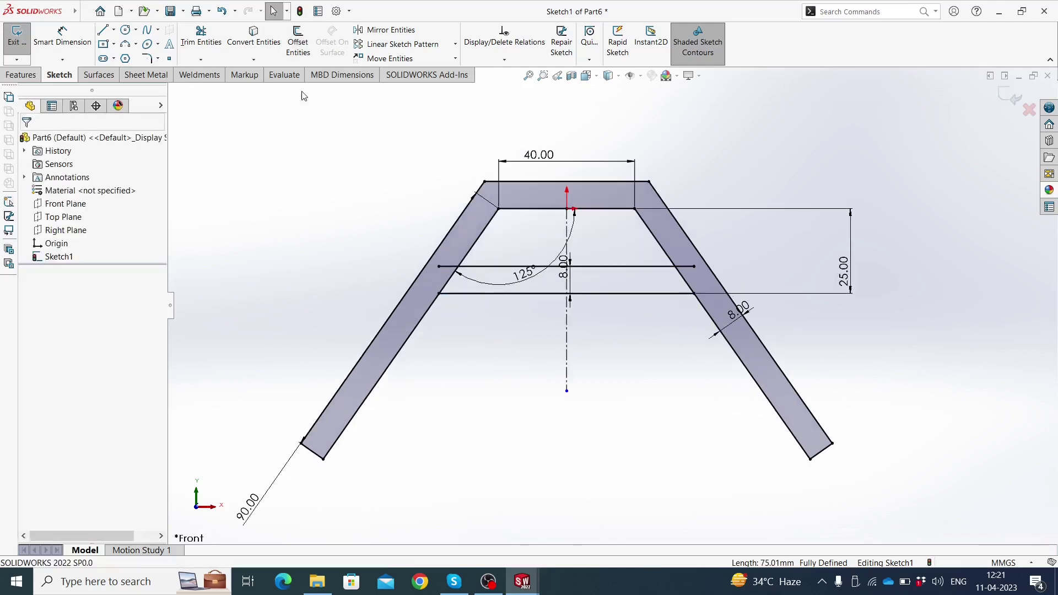
- Trim the new line's left and right ends back to the slanted legs
click(201, 37)
scroll(588, 298, down, 2)
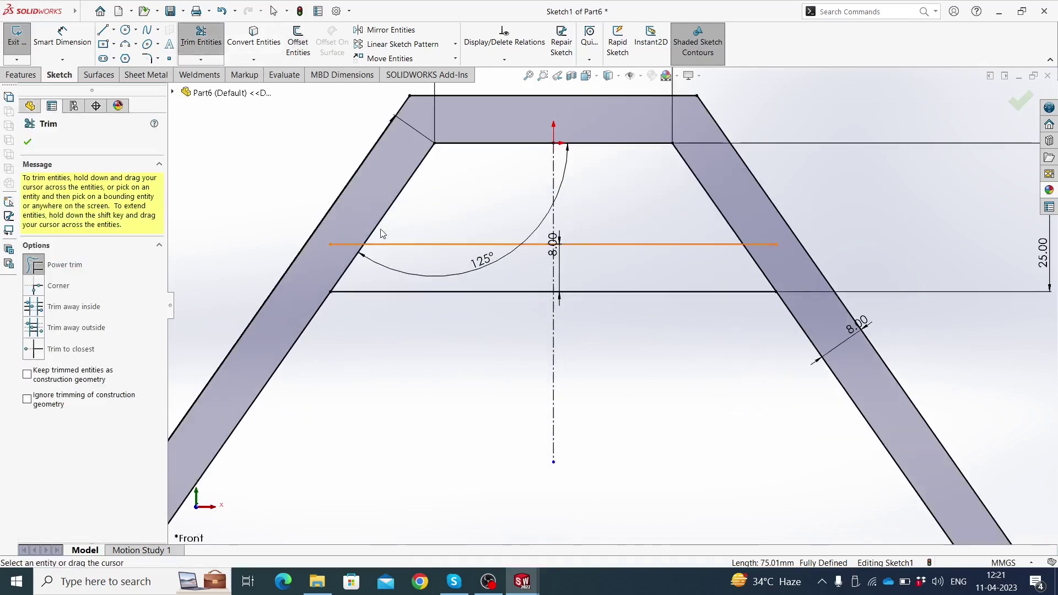
drag(342, 260, 349, 240)
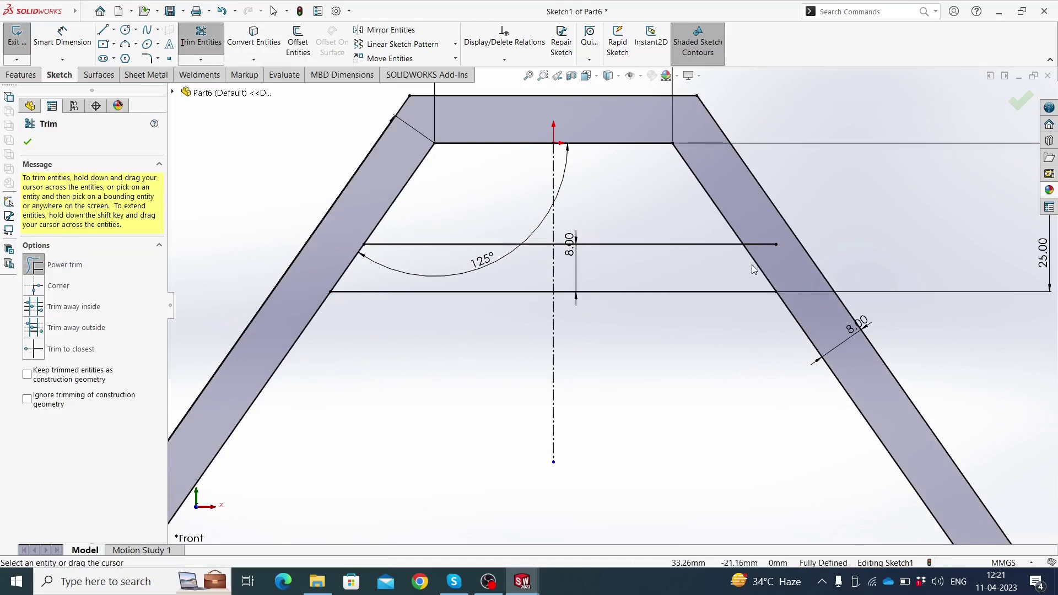
drag(756, 241, 769, 254)
scroll(761, 259, up, 3)
scroll(755, 266, up, 2)
key(Escape)
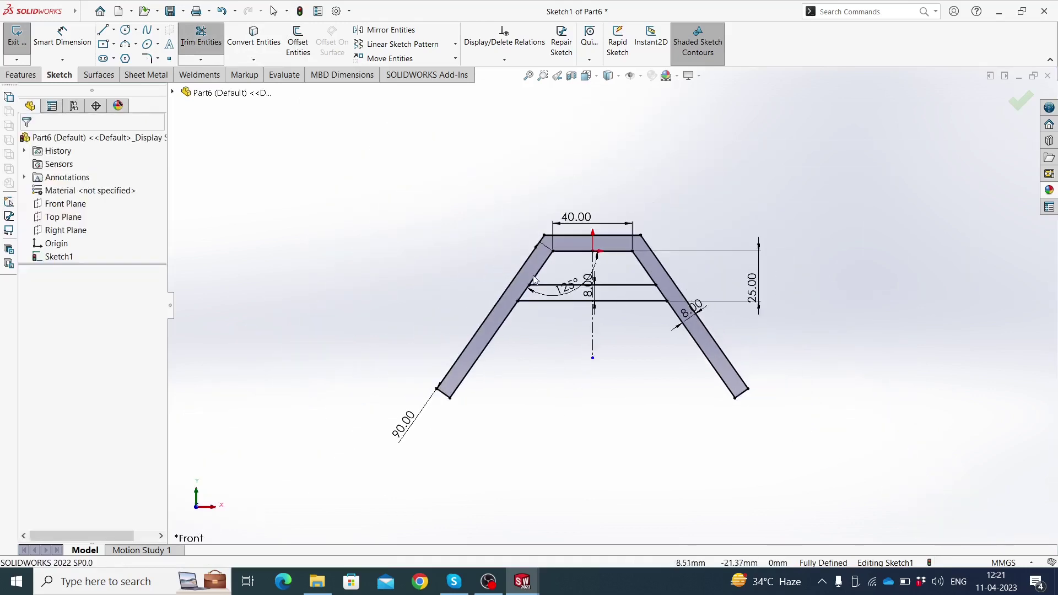
- Start a Boss-Extrude with the frame outline and crossbar strip regions selected
click(21, 75)
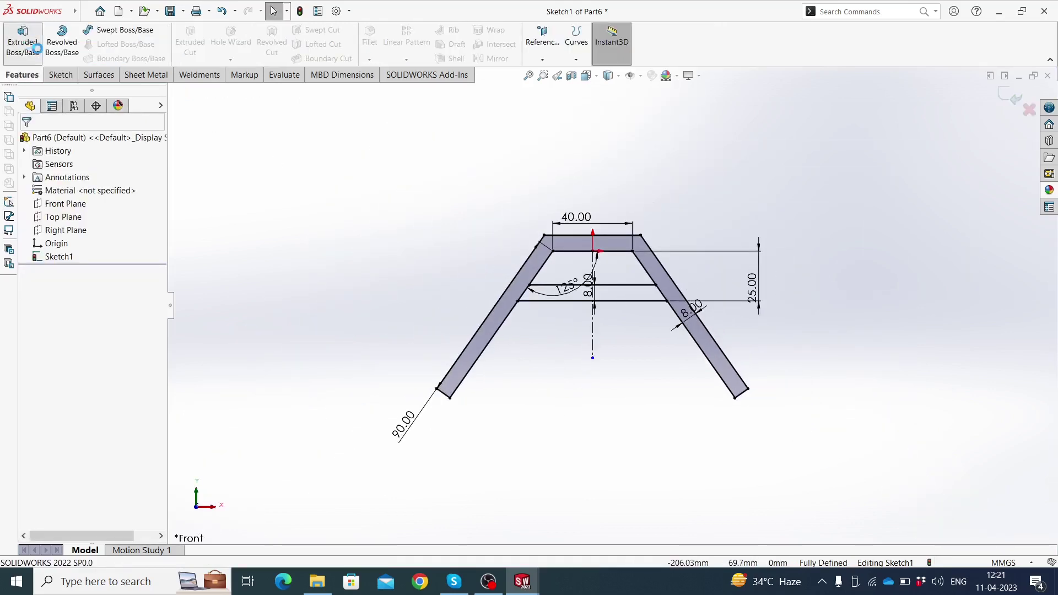
click(23, 42)
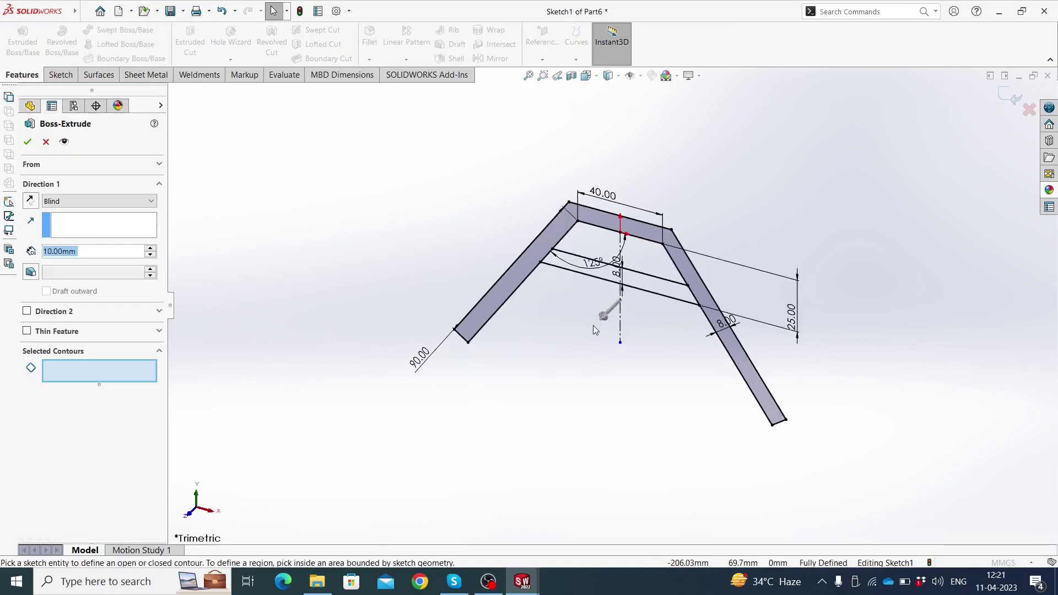
click(540, 250)
scroll(571, 273, down, 3)
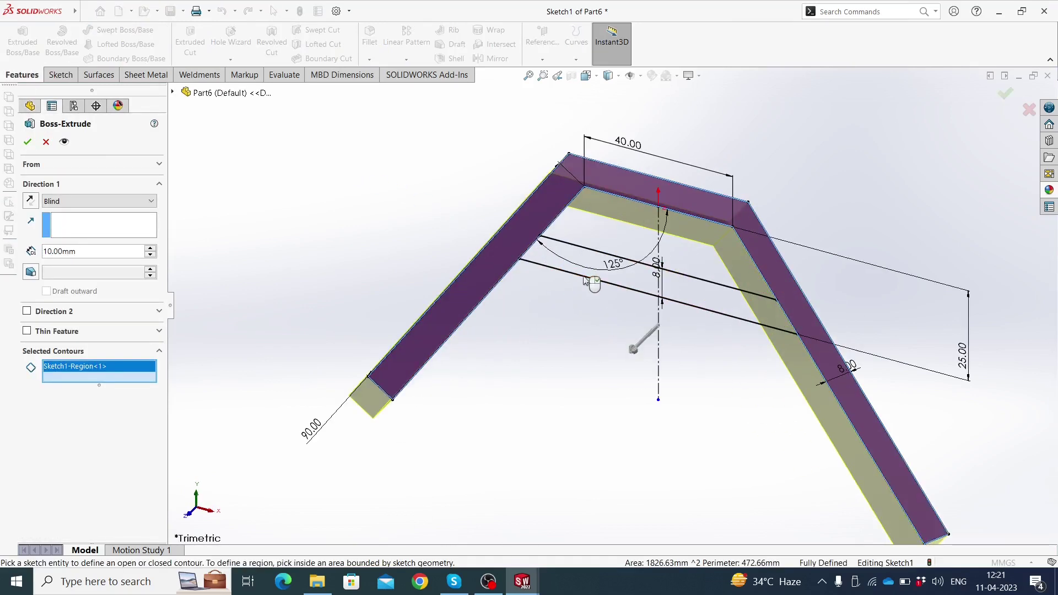
click(613, 276)
mouse_move(613, 275)
middle_down()
mouse_move(580, 208)
mouse_move(707, 298)
mouse_move(650, 286)
middle_up()
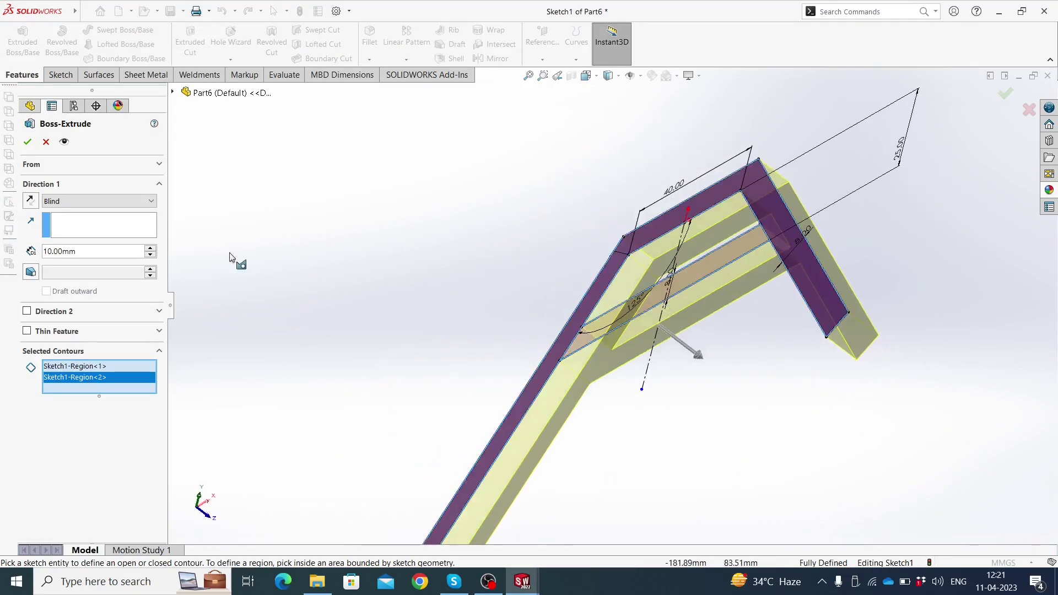
- Reverse the extrusion, set 11 mm depth, and confirm, then select the crossbar's front face
click(30, 200)
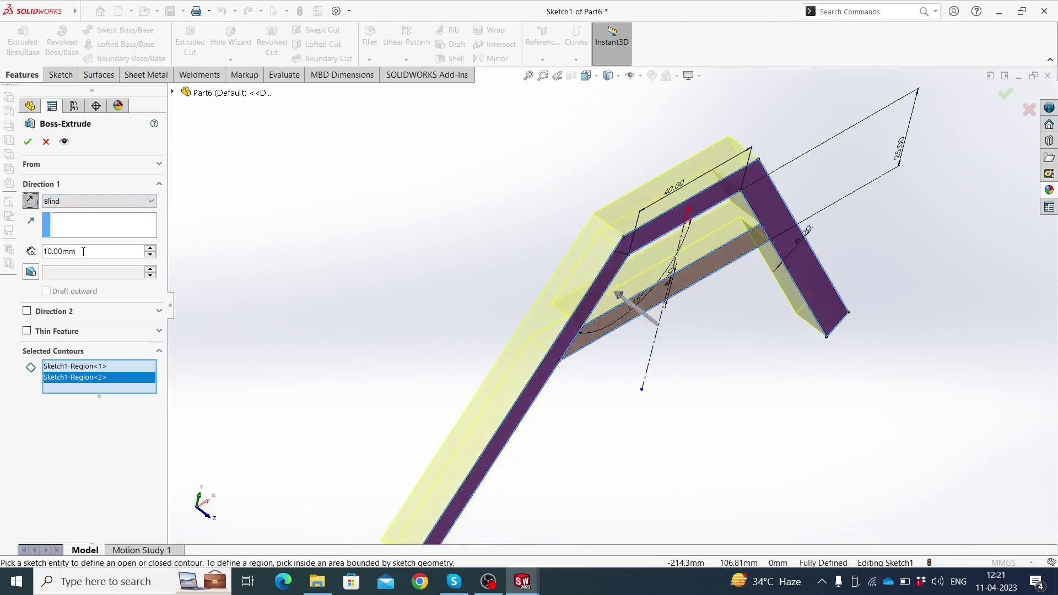
text(11)
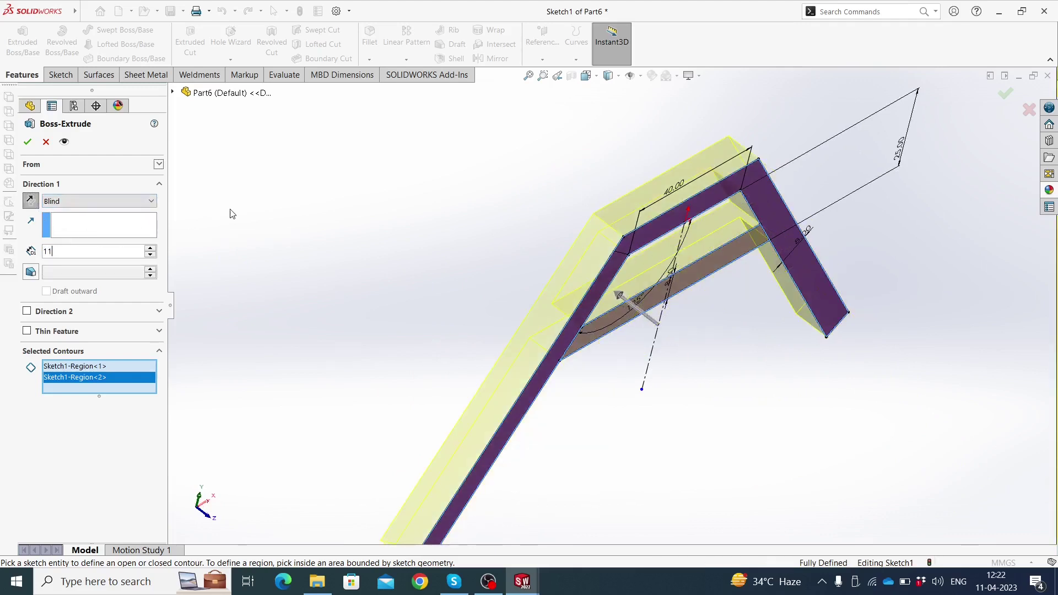
key(Return)
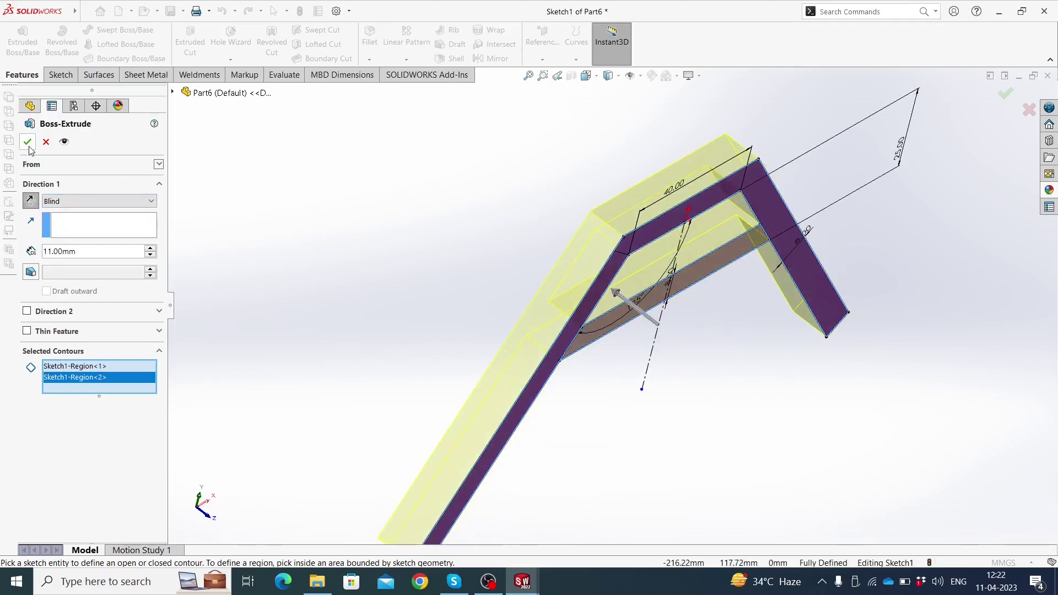
click(29, 144)
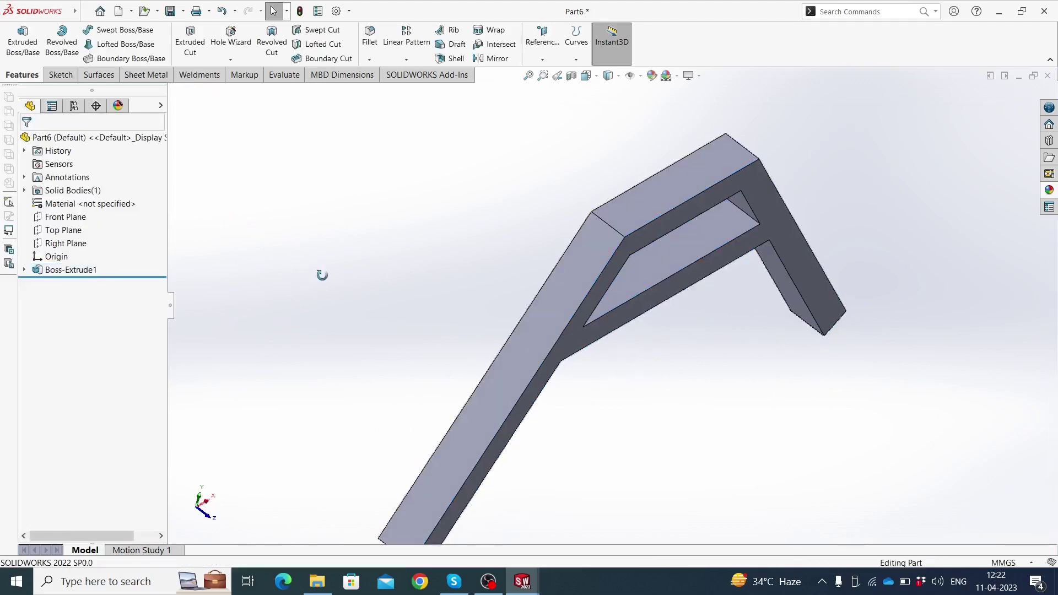
mouse_move(322, 275)
middle_down()
mouse_move(449, 220)
mouse_move(496, 369)
mouse_move(515, 319)
mouse_move(613, 296)
middle_up()
click(681, 288)
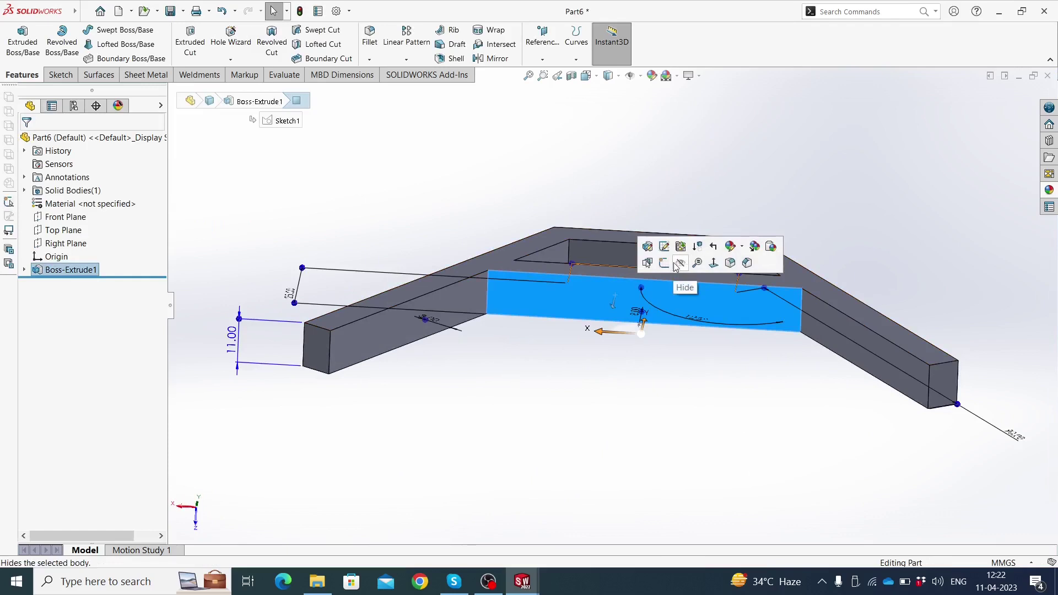
- Sketch a circle below the origin on the crossbar's front face
click(664, 263)
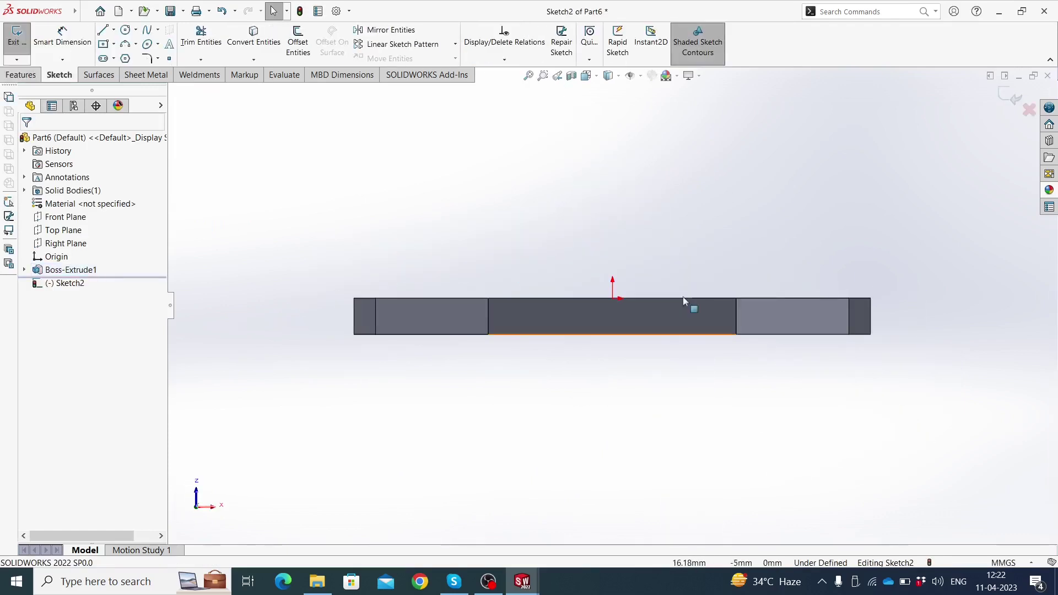
scroll(670, 299, up, 2)
scroll(669, 298, down, 2)
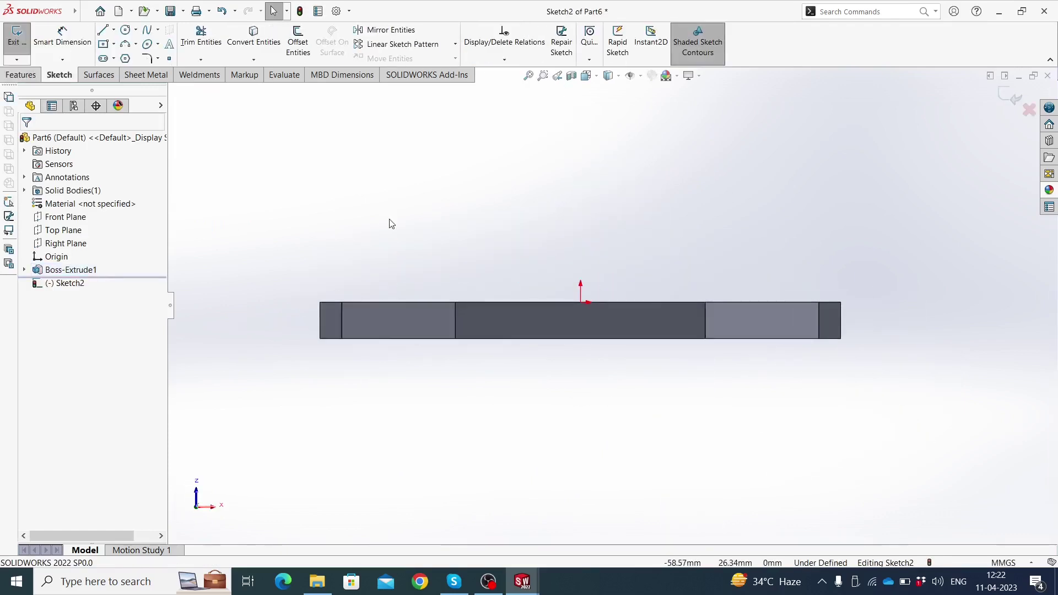
click(126, 30)
scroll(691, 357, down, 2)
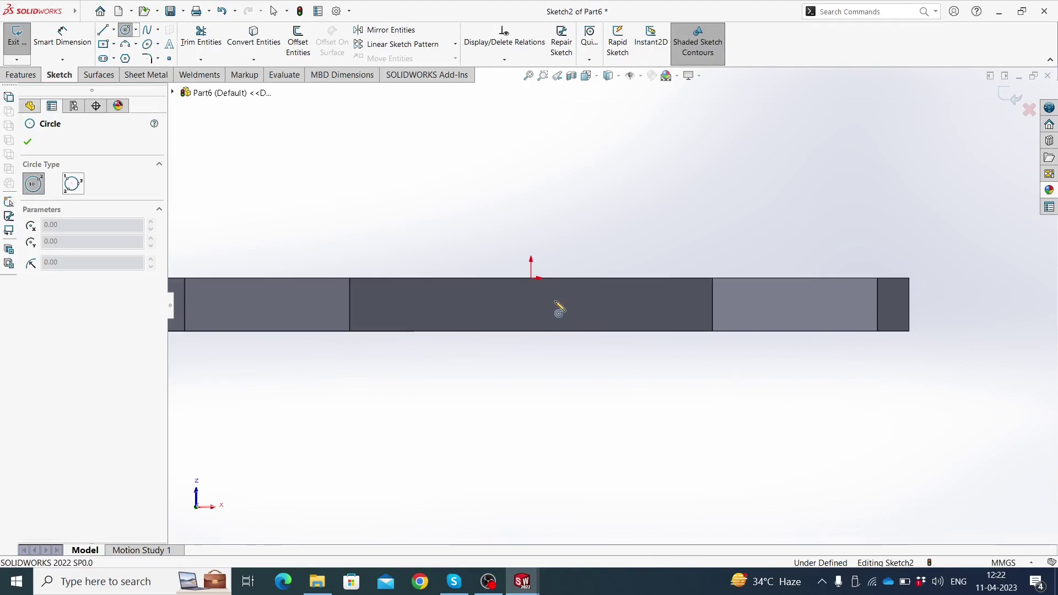
click(530, 306)
click(543, 318)
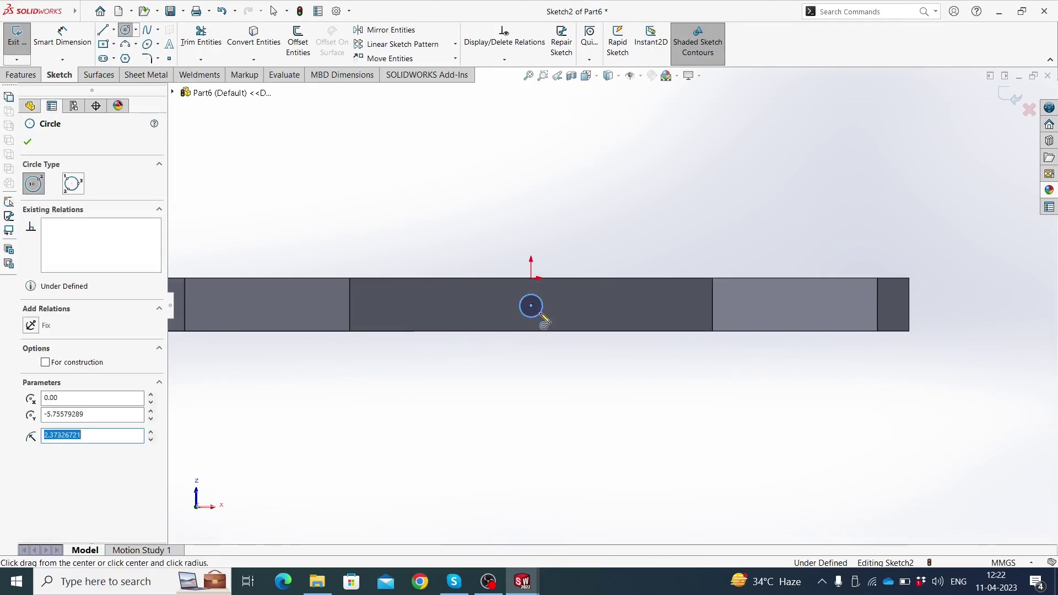
key(Escape)
scroll(543, 319, down, 2)
scroll(543, 318, down, 1)
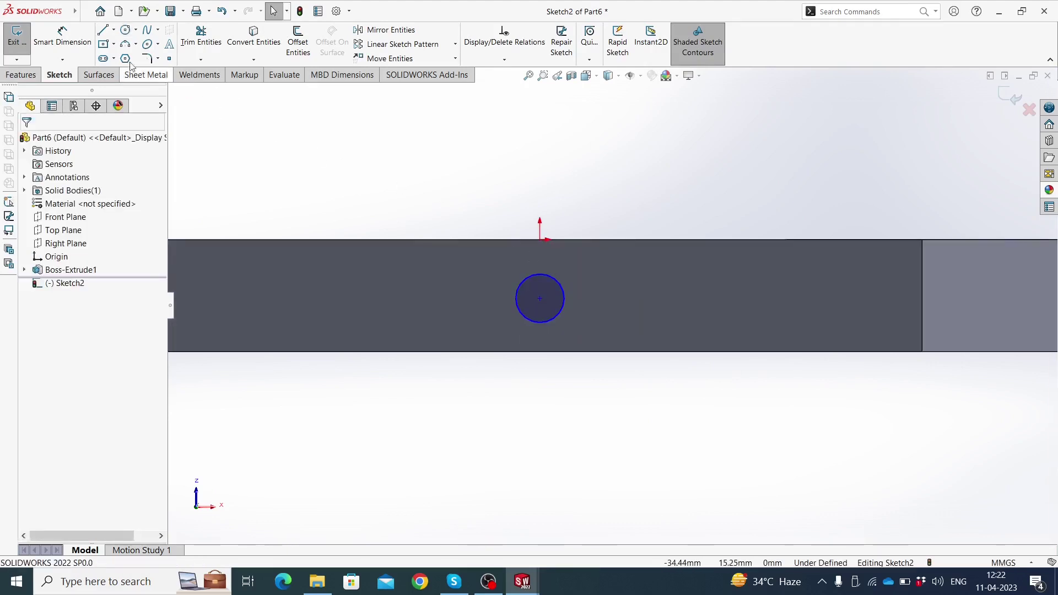
- Dimension the circle to Ø5 mm and its centre 5.50 mm from the top edge
click(77, 43)
click(525, 275)
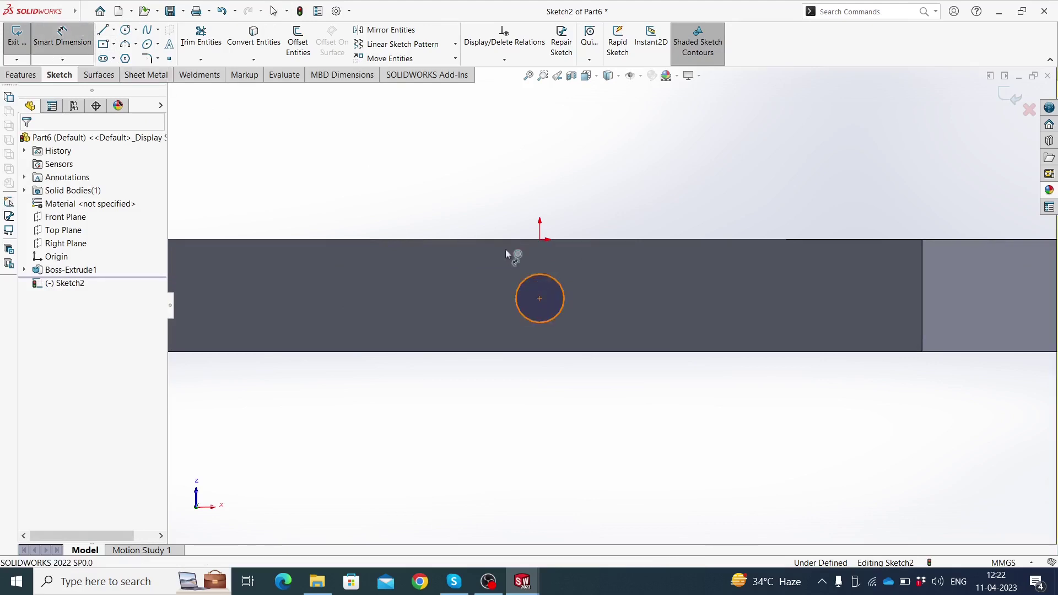
click(457, 192)
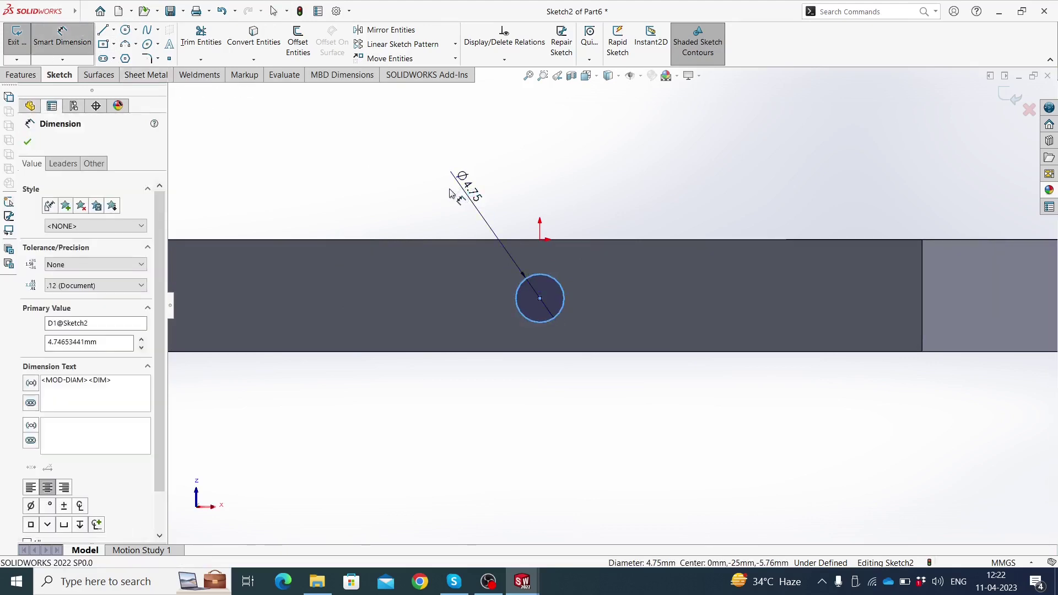
text(5)
key(Return)
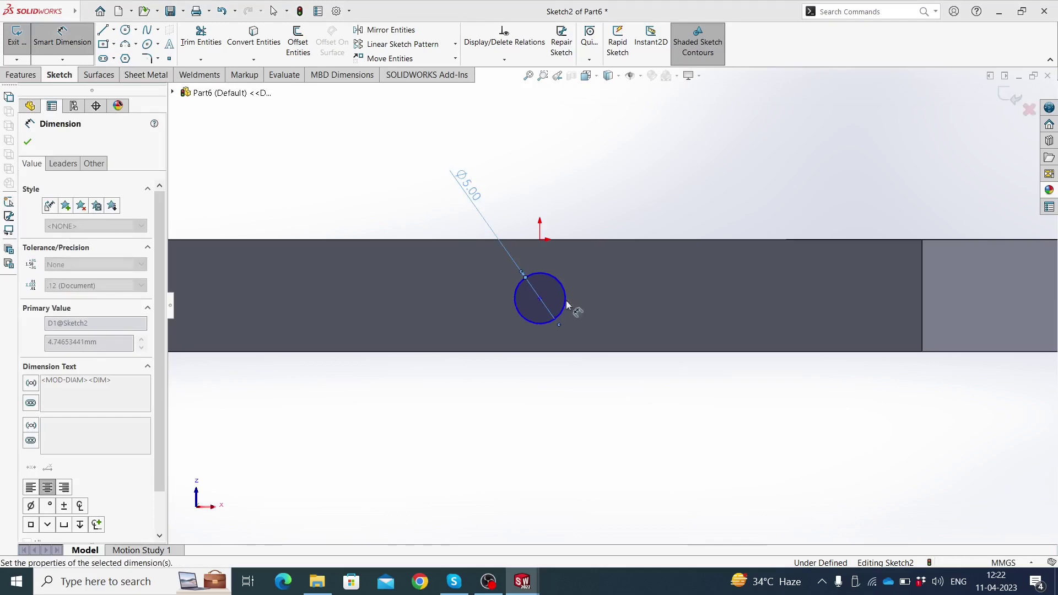
click(539, 298)
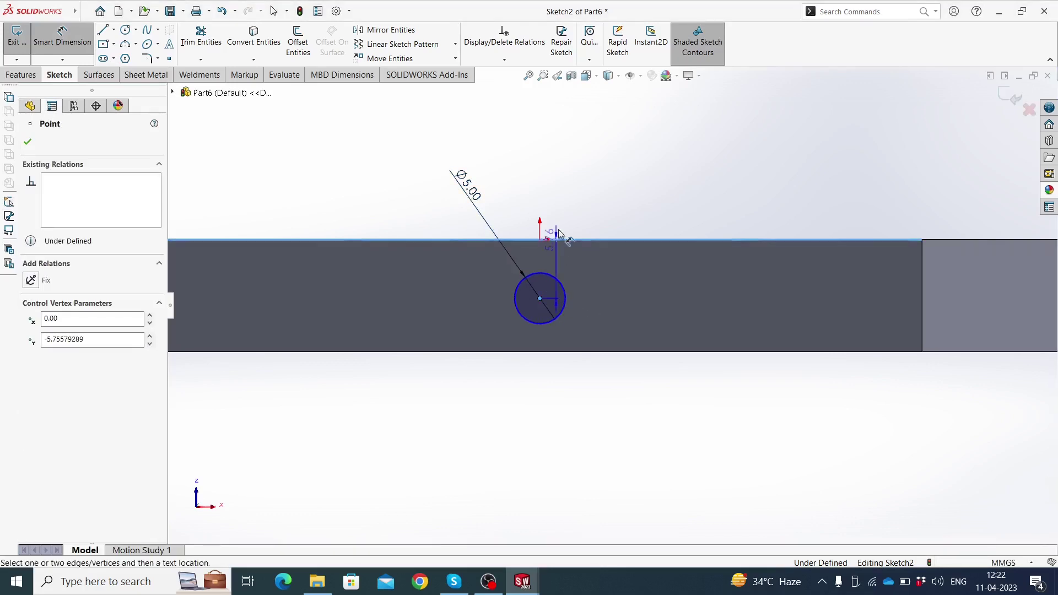
click(557, 241)
click(573, 179)
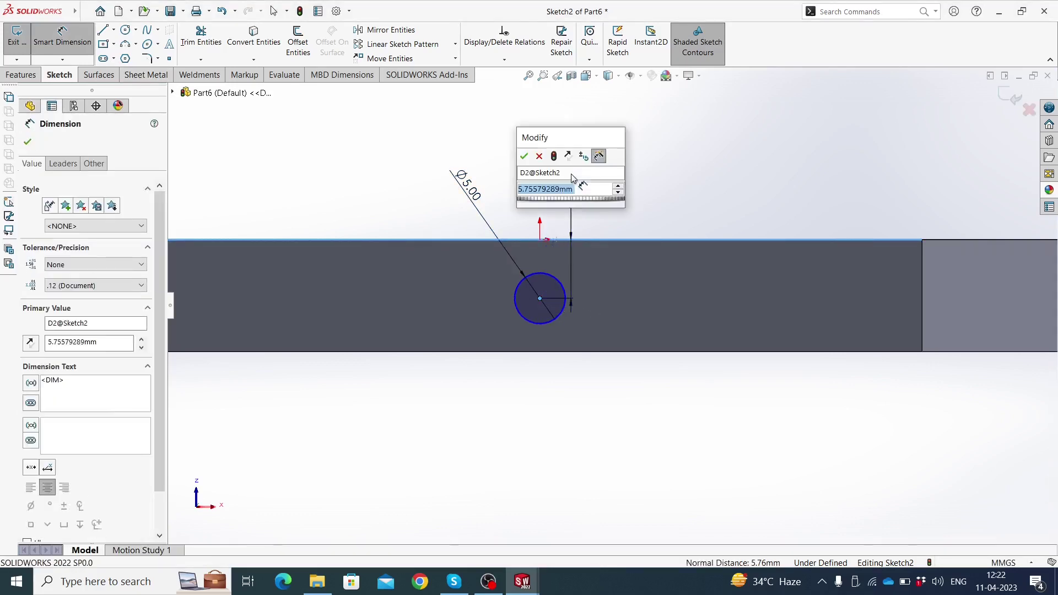
text(50)
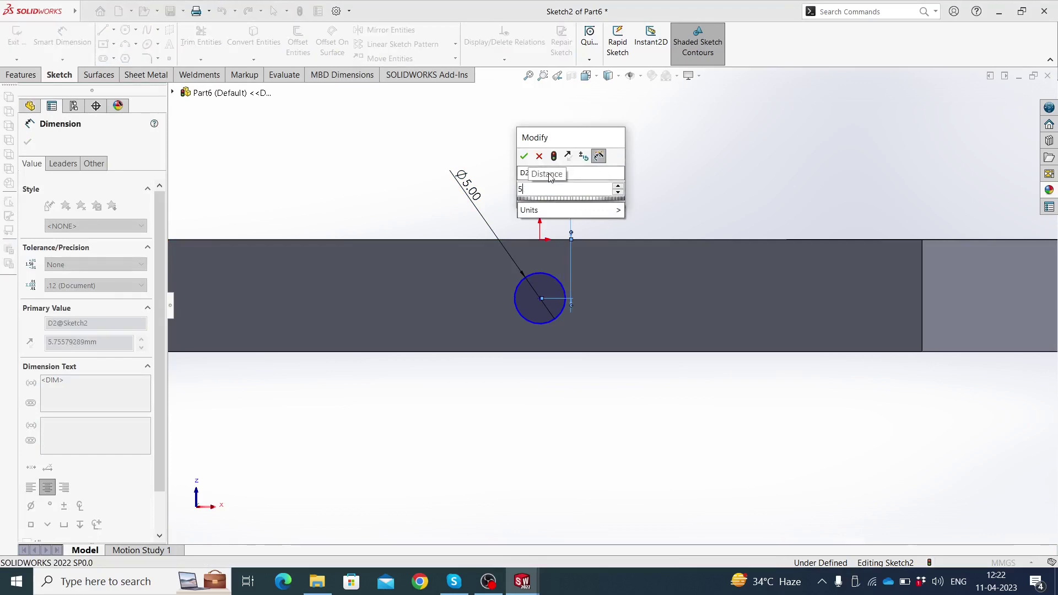
click(524, 157)
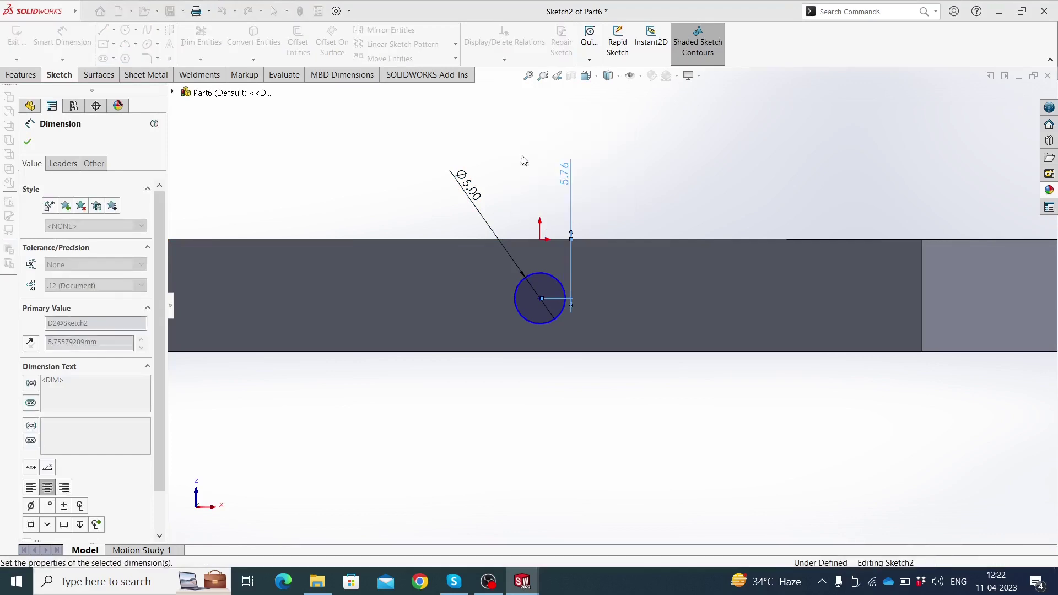
- Add a Vertical relation between the origin and the circle centre
click(541, 240)
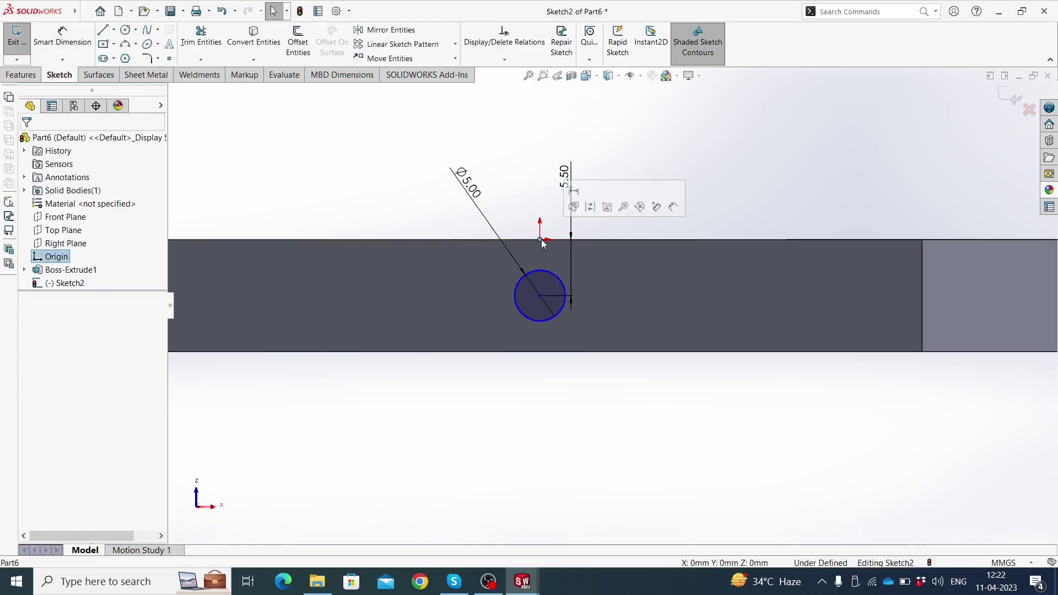
ctrl+click(540, 295)
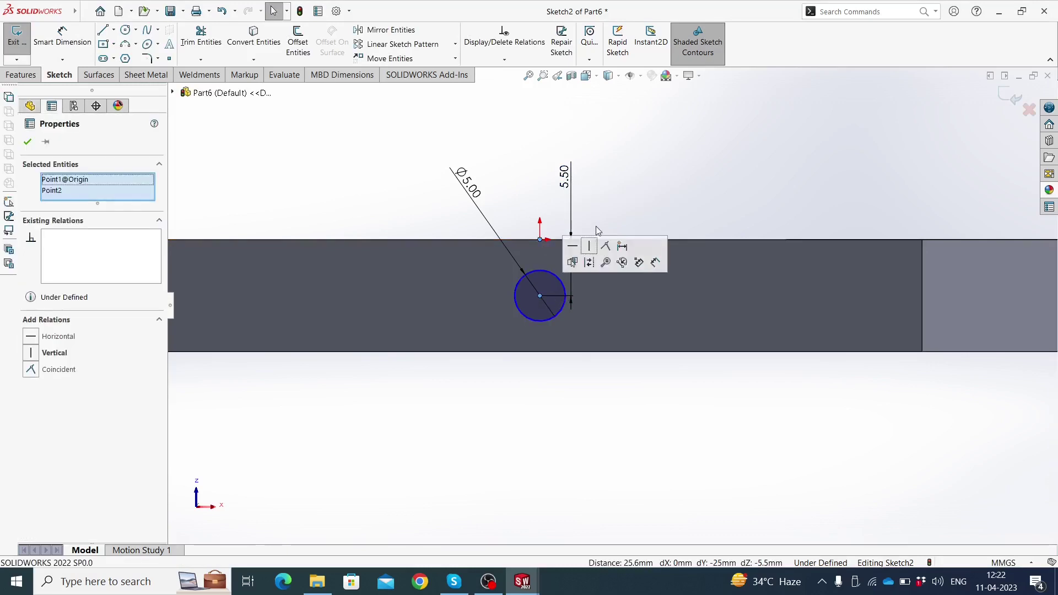
click(587, 247)
scroll(607, 306, up, 1)
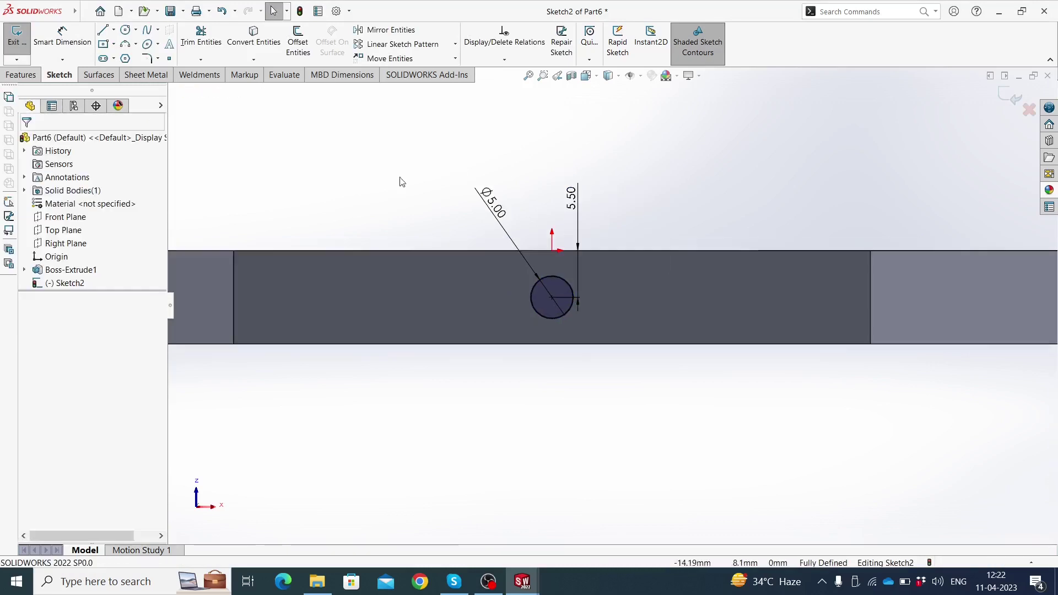
- Cut the Ø5 mm circle 6.00 mm deep with a Blind extruded cut
click(33, 77)
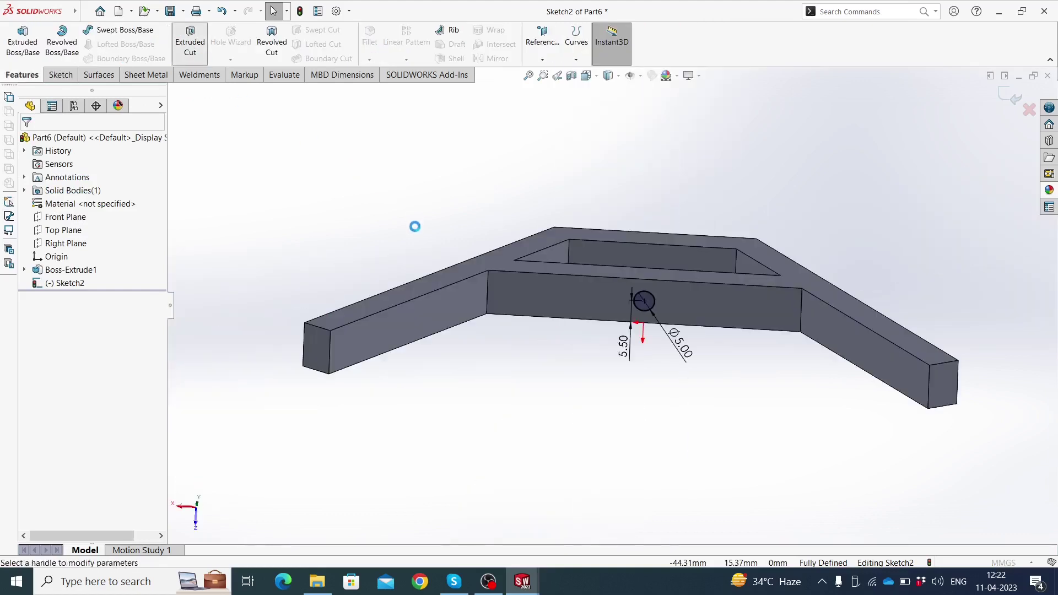
middle_drag(569, 392, 427, 398)
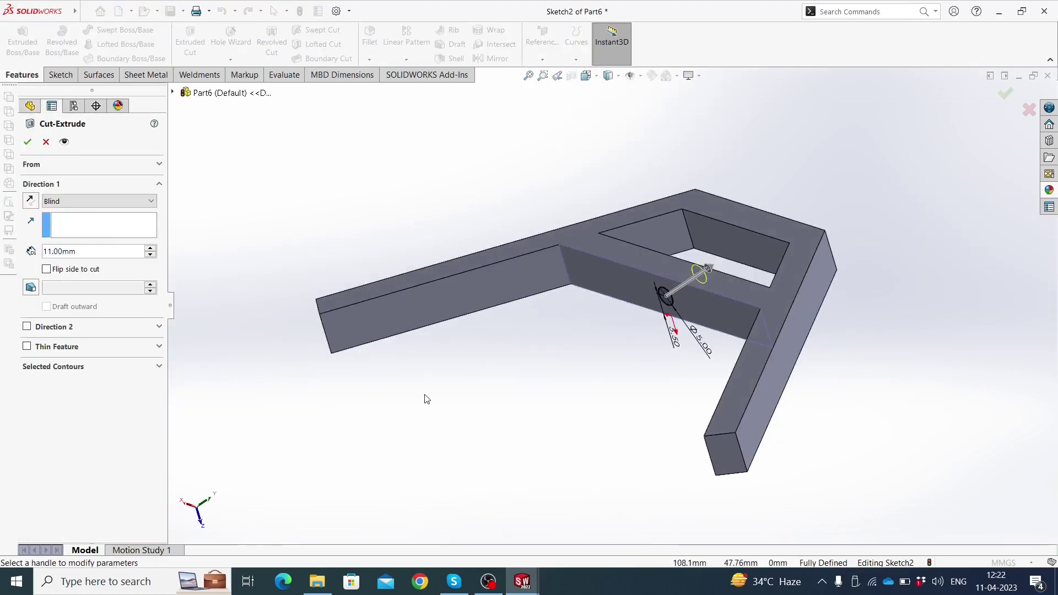
double_click(93, 252)
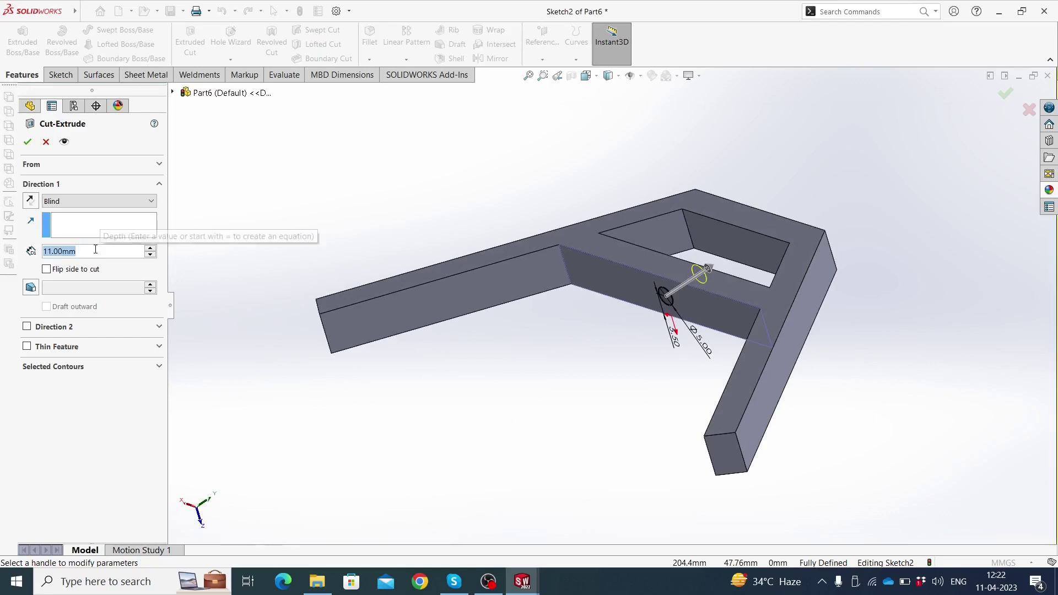
text(6)
key(Return)
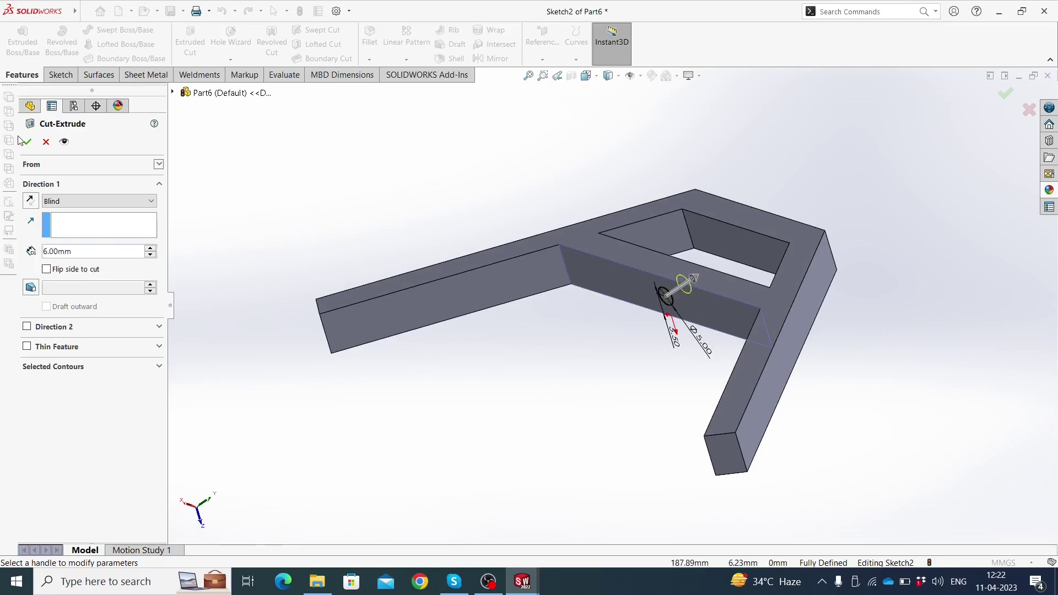
click(26, 141)
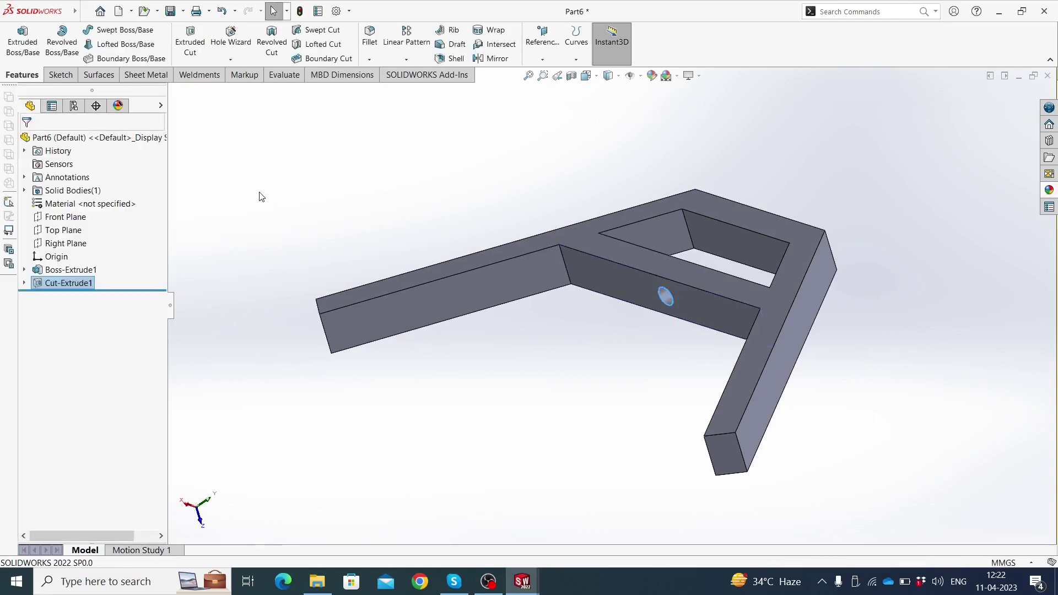
scroll(395, 302, up, 3)
middle_drag(397, 303, 429, 353)
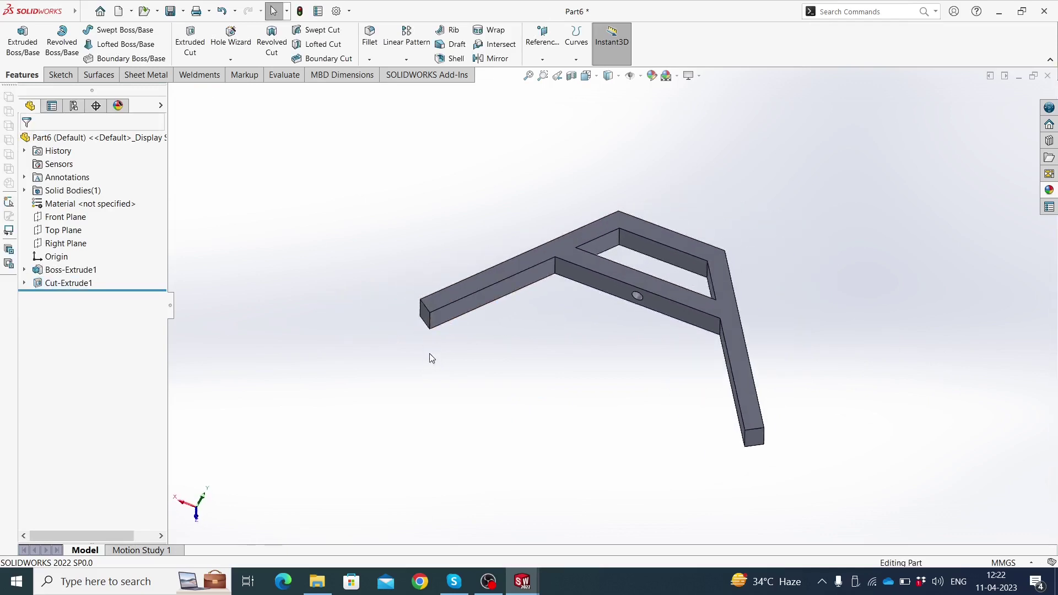
- Colour the whole frame part brown with the light orange appearance swatch, trying blue, lavender and yellow first
click(651, 75)
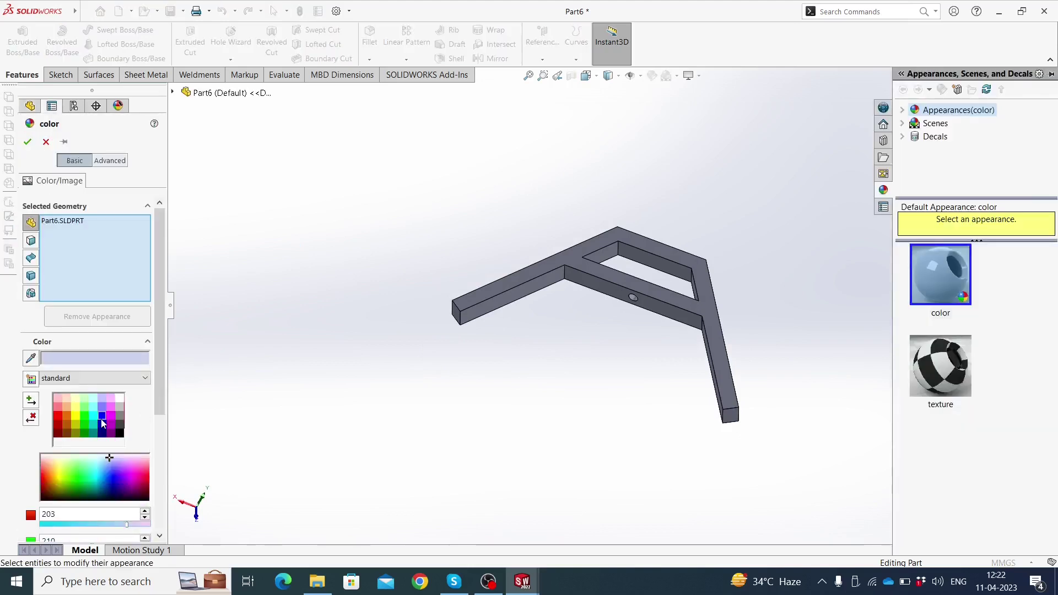
click(101, 417)
click(102, 408)
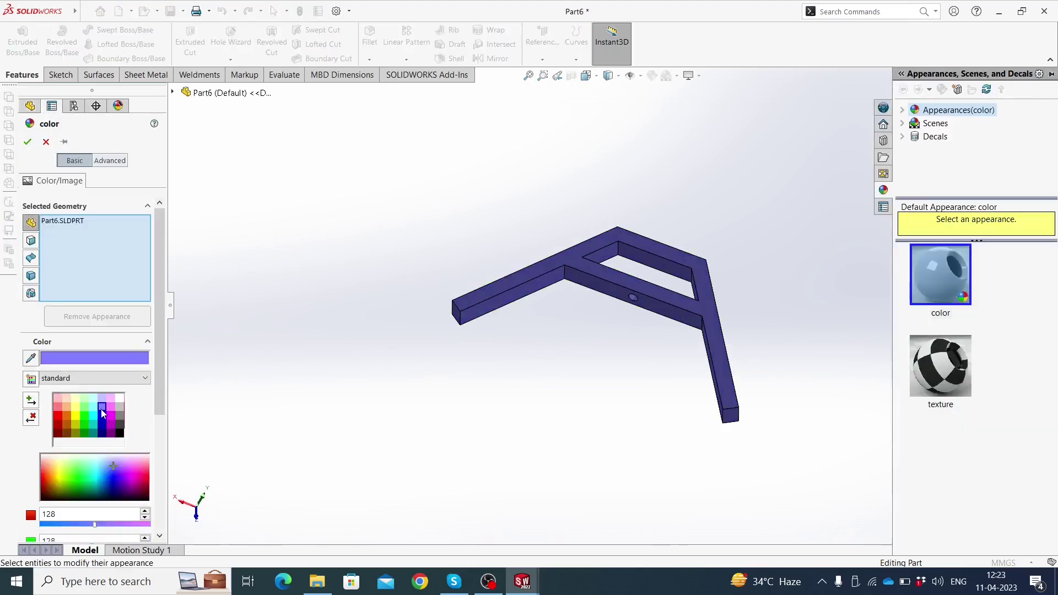
click(76, 421)
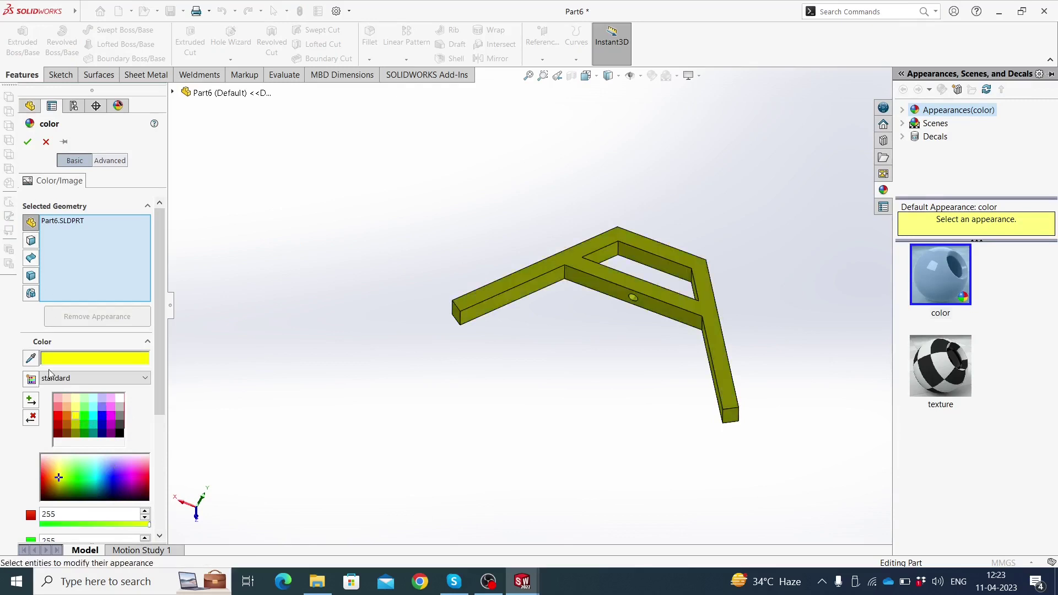
click(65, 406)
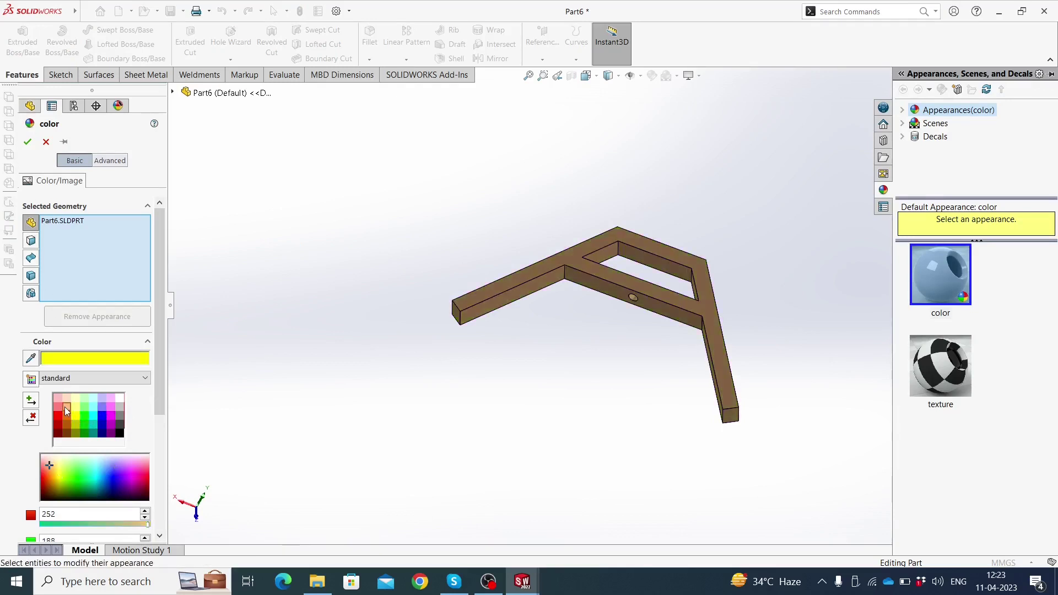
click(27, 140)
- Save the brown frame part to the Desktop under the name 'suppoter'
scroll(758, 262, down, 2)
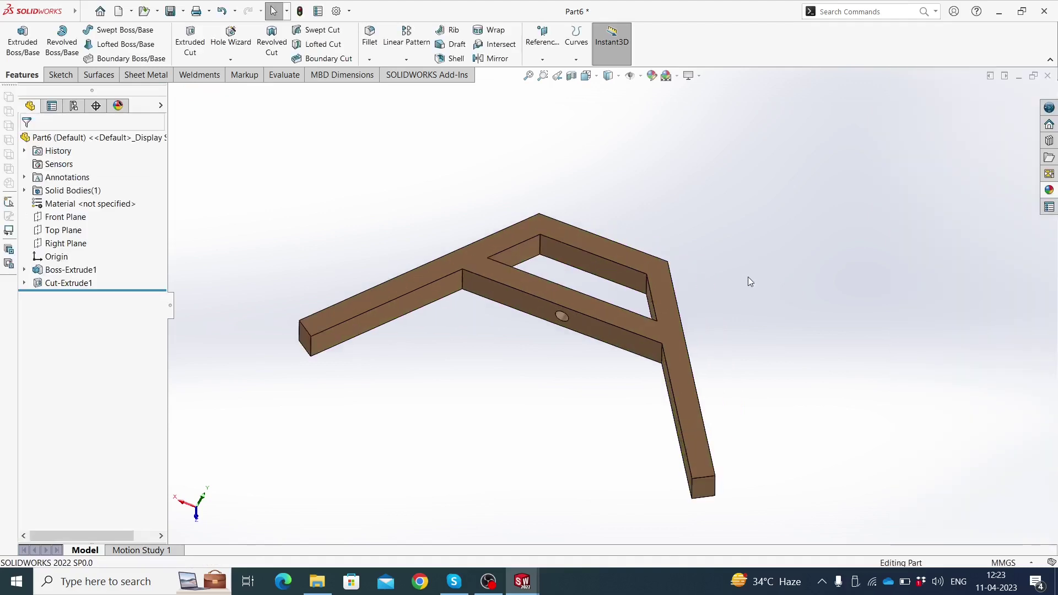
scroll(741, 292, up, 2)
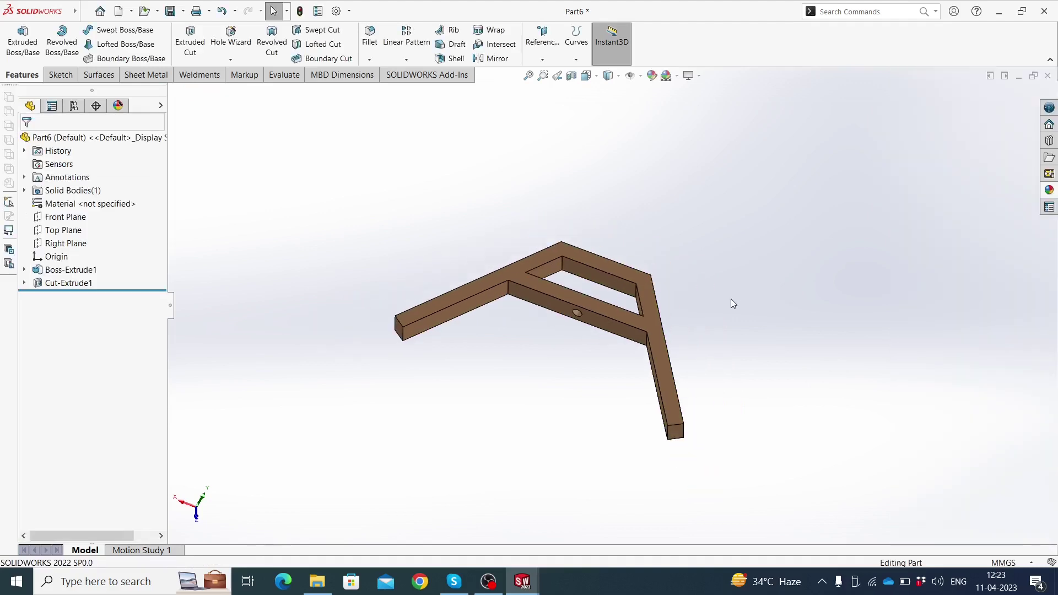
click(182, 11)
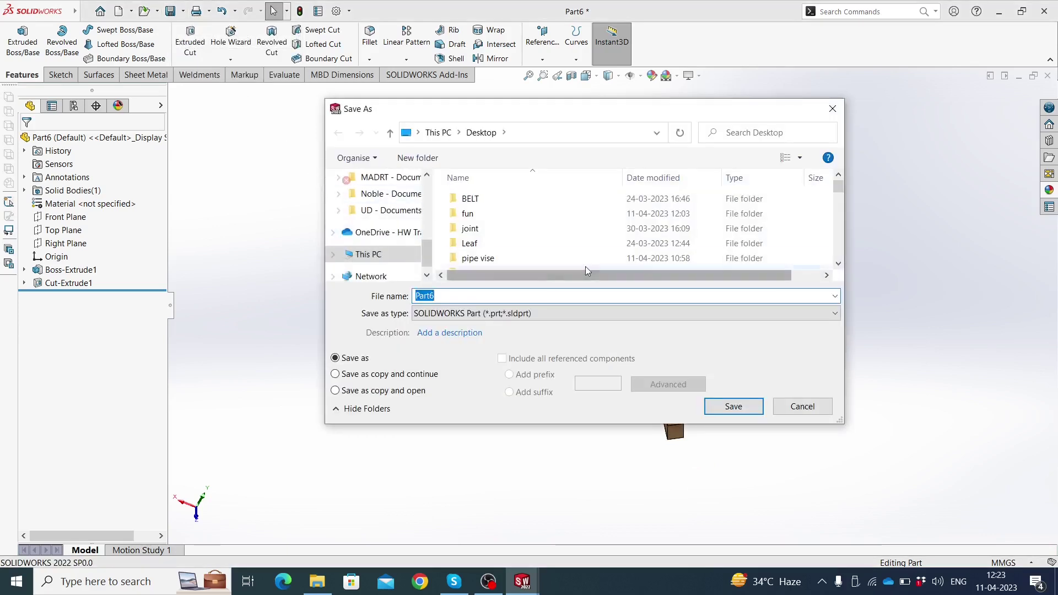
mouse_move(577, 245)
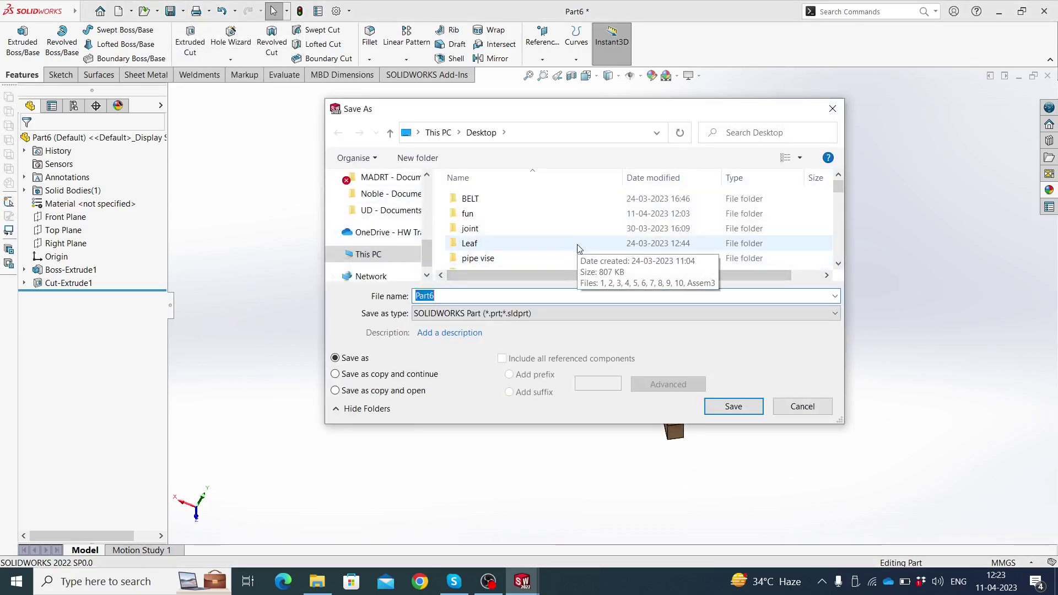
key(BackSpace)
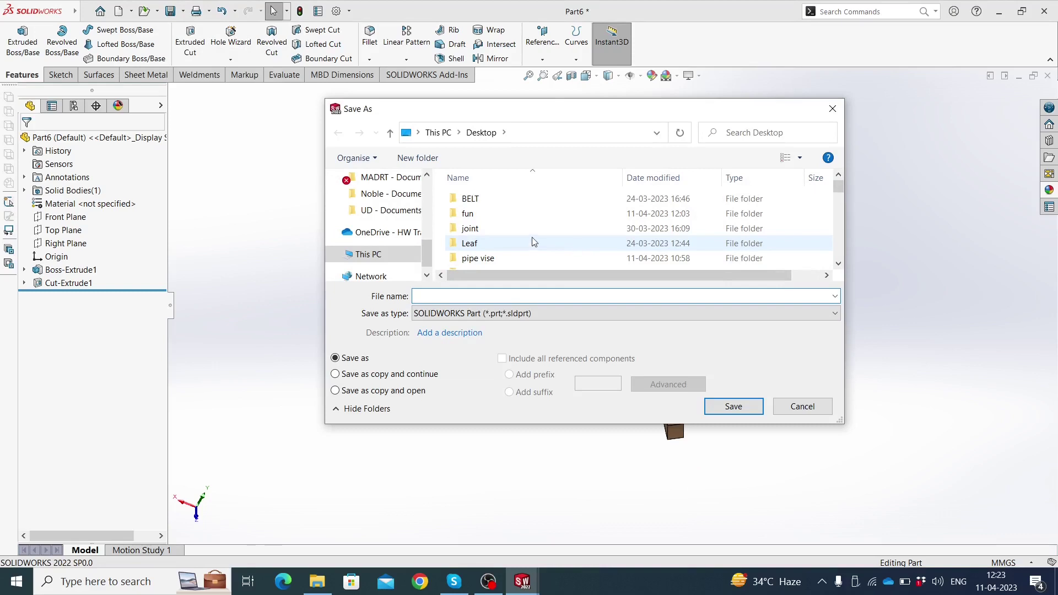
text(suppoter)
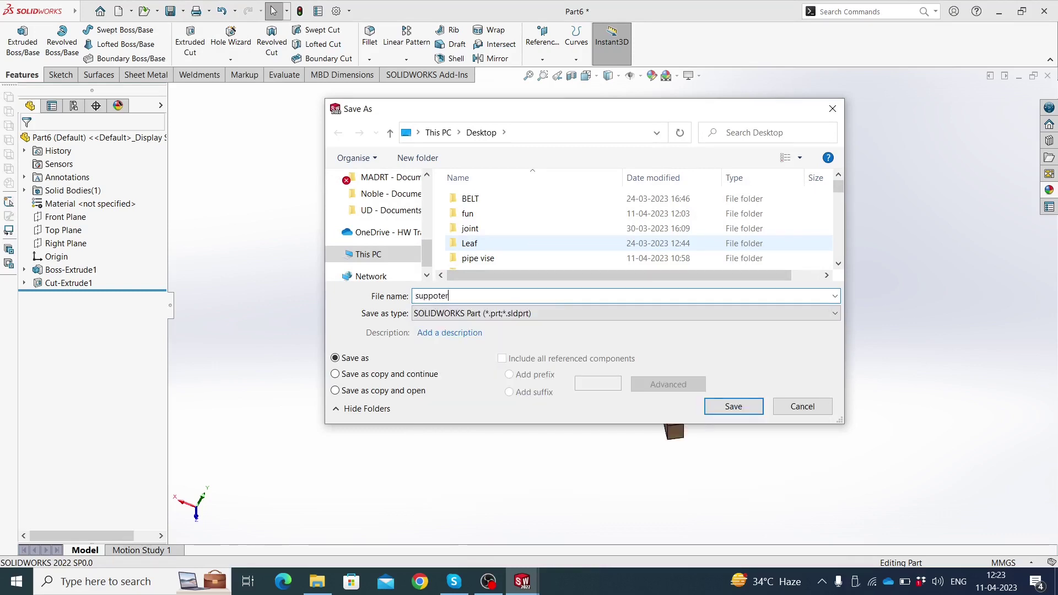
key(Return)
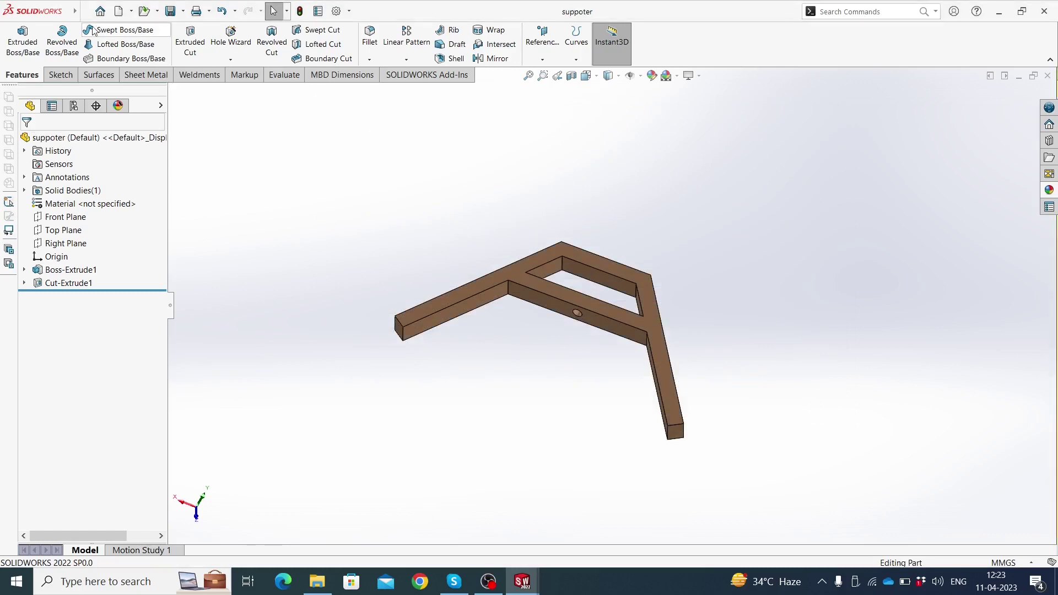
- Create a new part and sketch a hexagon centred on the origin on the Front Plane
click(83, 9)
click(91, 31)
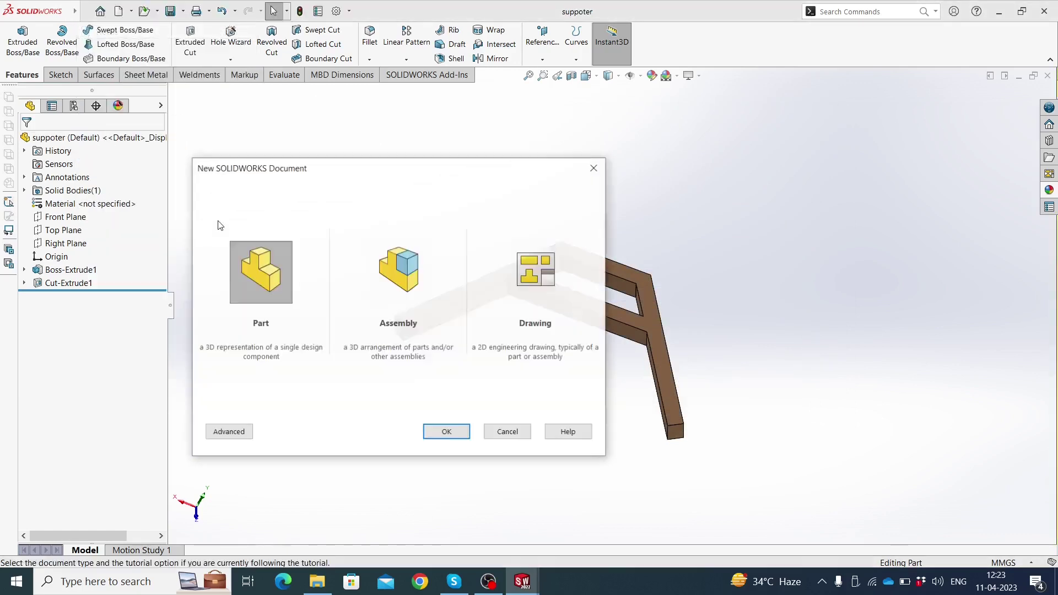
double_click(254, 273)
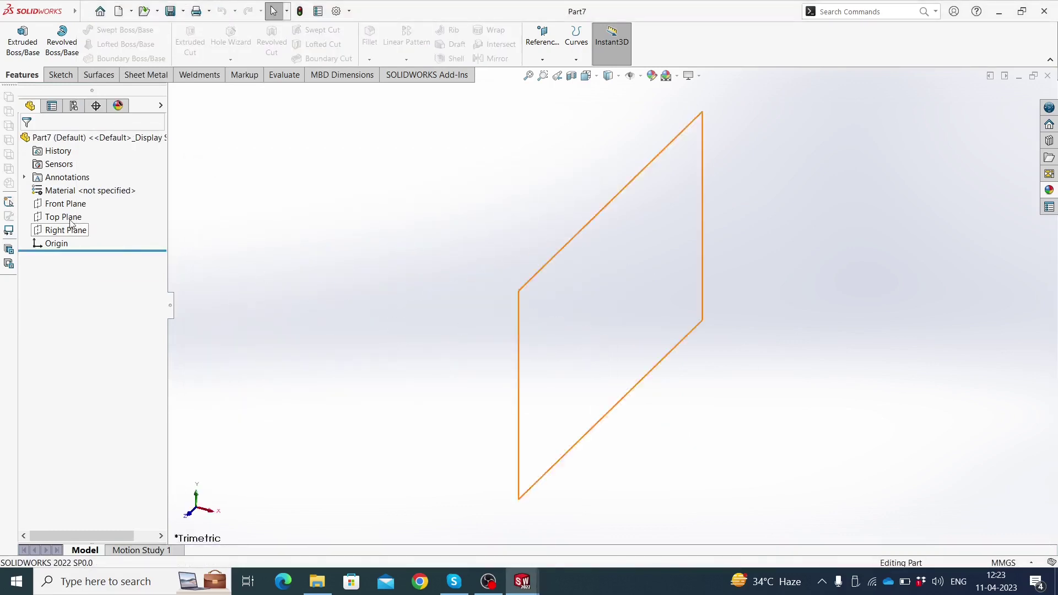
click(66, 203)
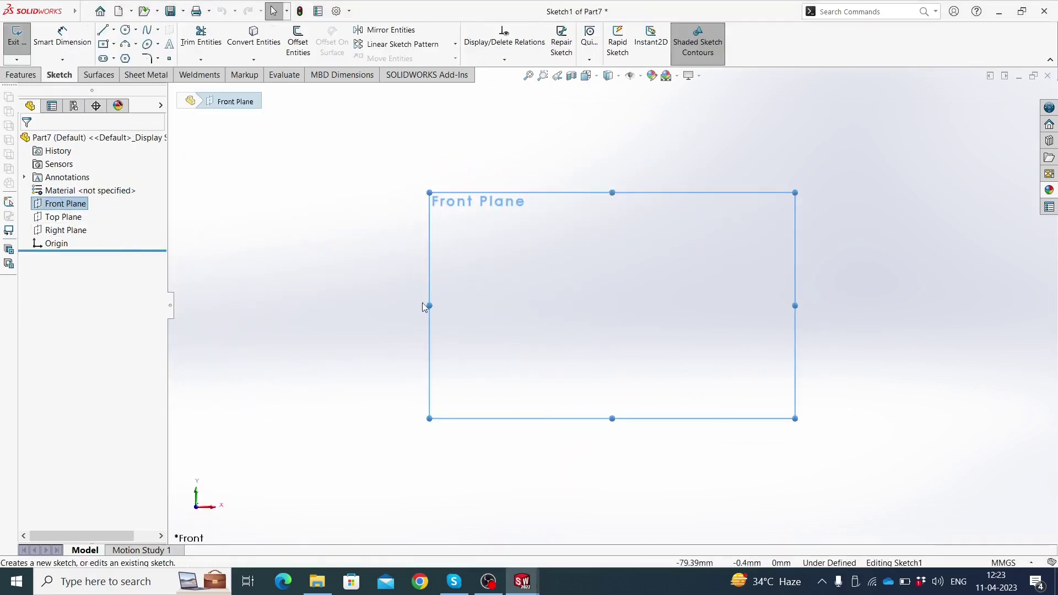
click(126, 59)
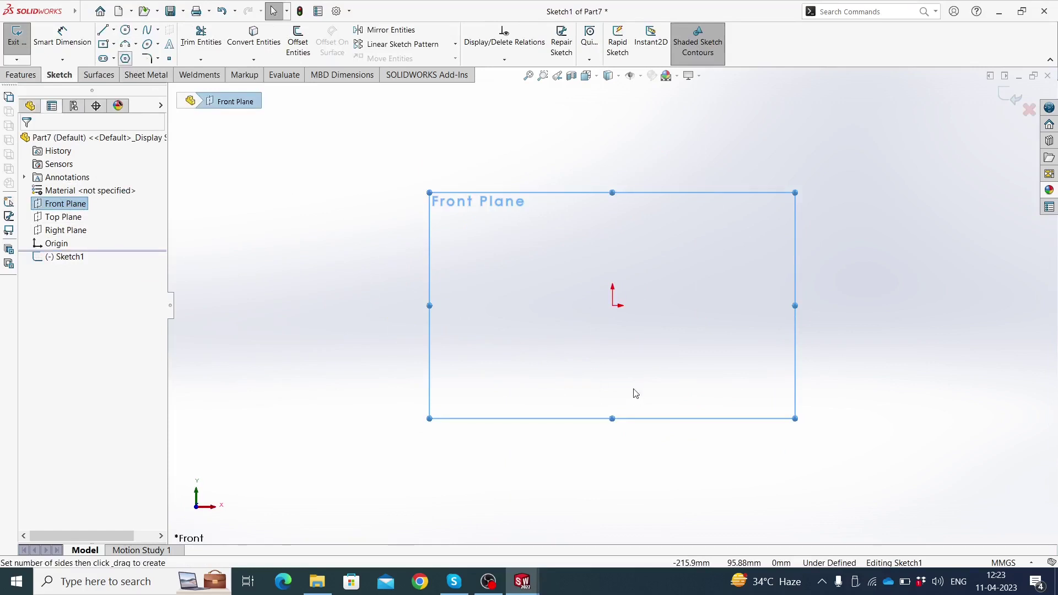
click(614, 305)
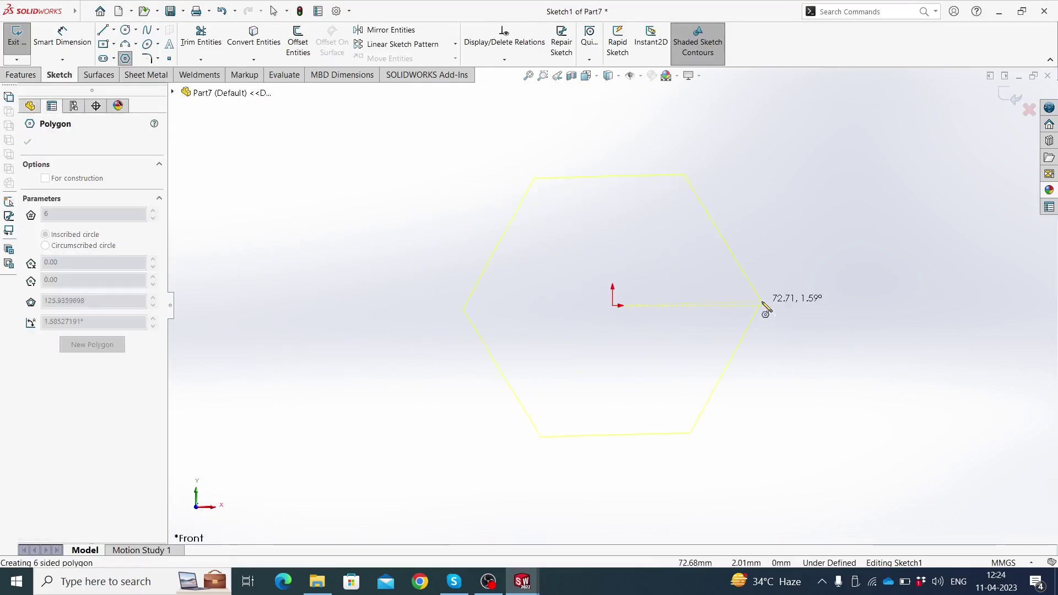
click(763, 308)
key(Escape)
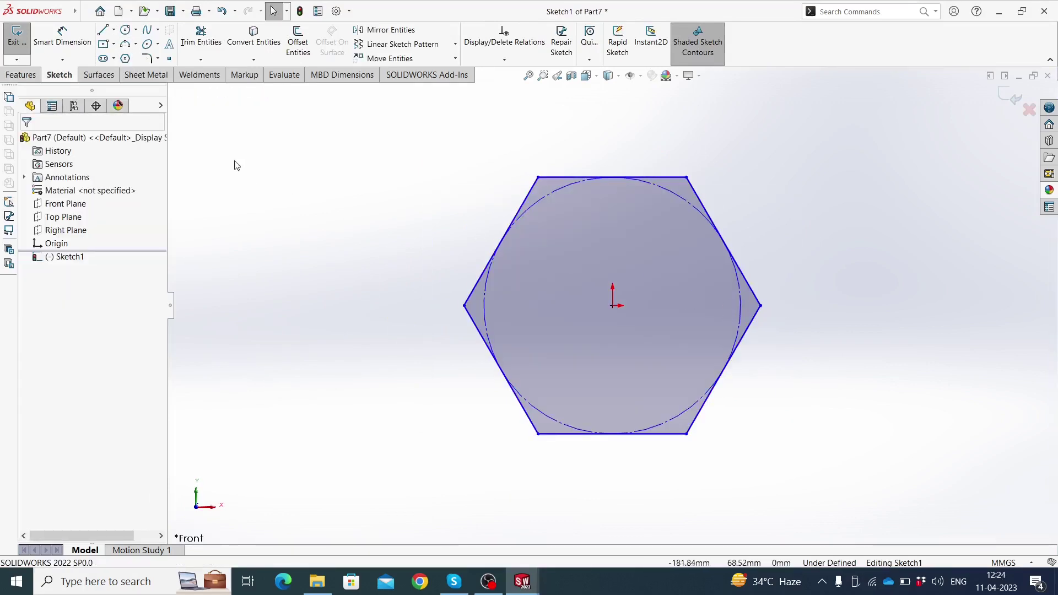
- Dimension the hexagon's inscribed circle to an 8 mm diameter
click(60, 48)
click(484, 312)
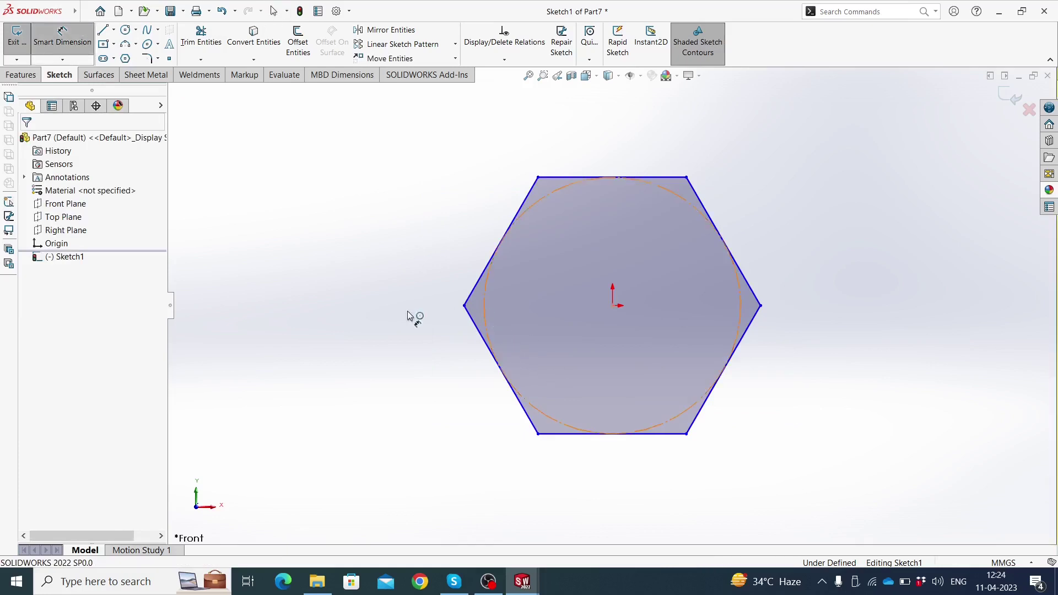
click(372, 306)
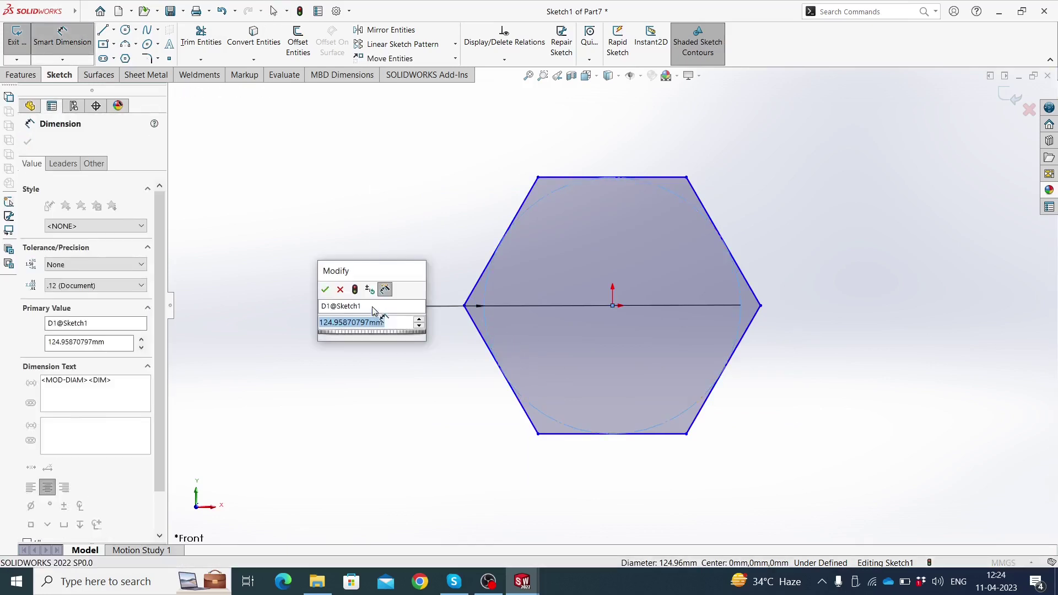
text(1)
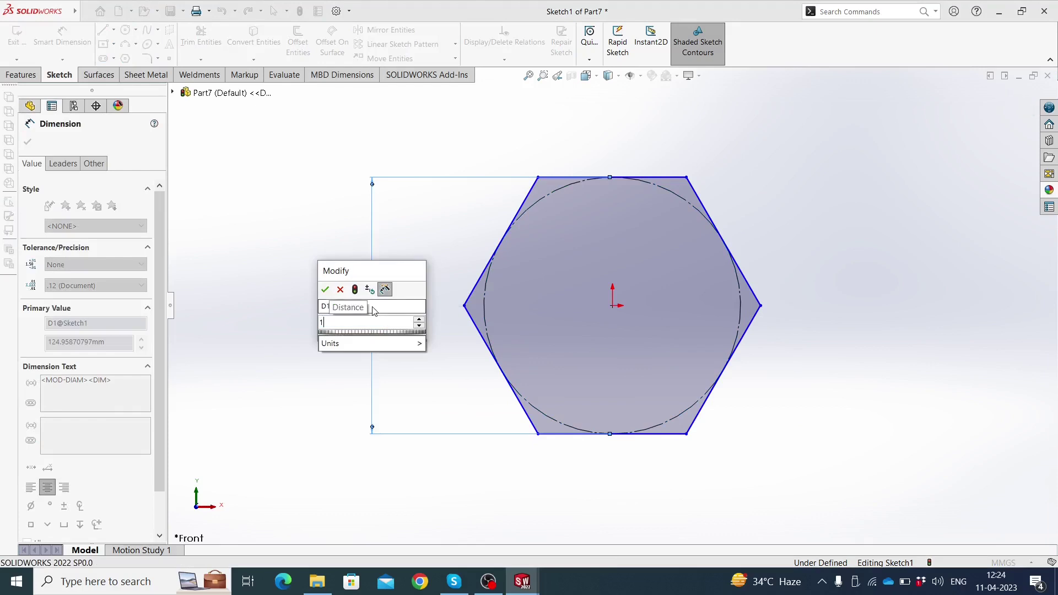
key(BackSpace)
text(8)
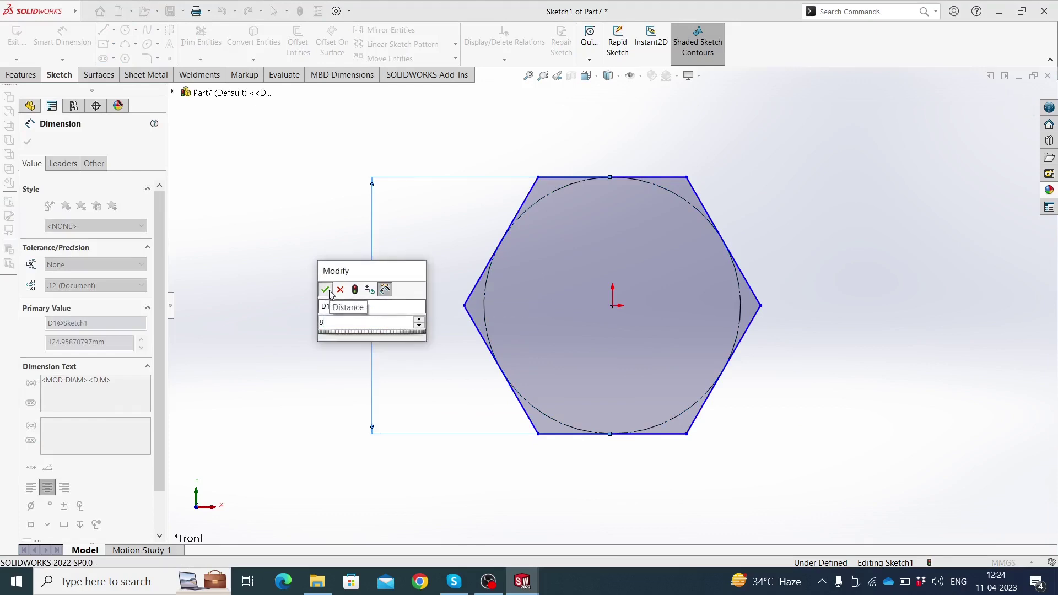
key(Return)
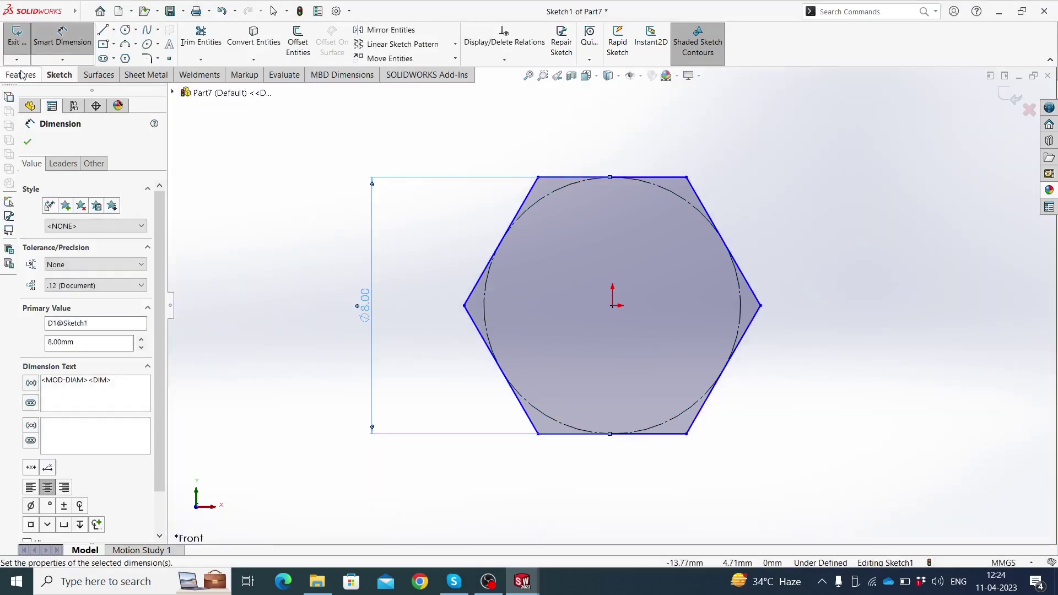
- Extrude the hexagon 15 mm as Boss-Extrude1 and select its hexagonal end face
click(21, 74)
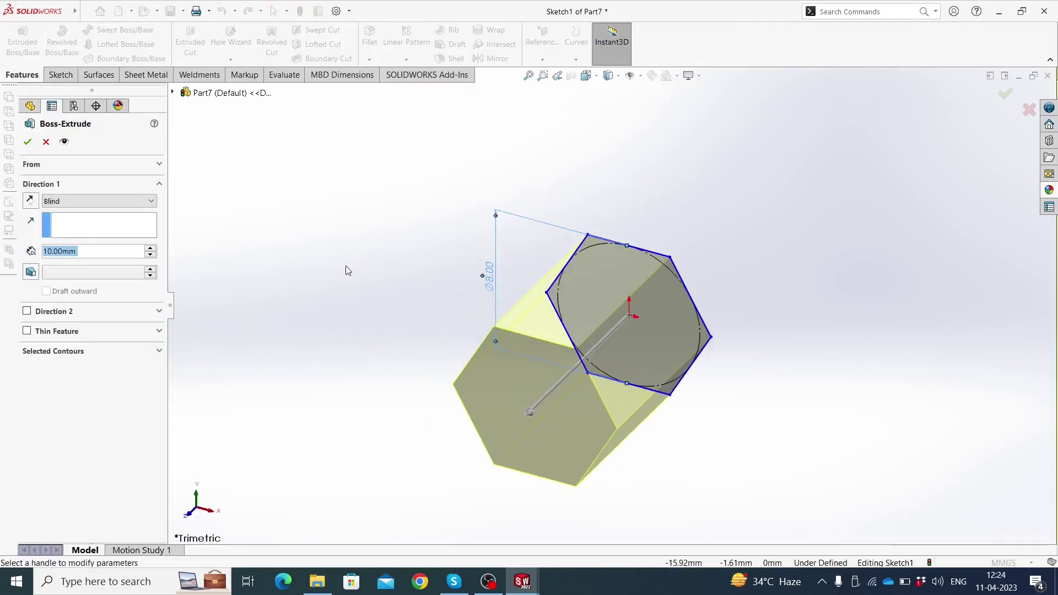
text(1)
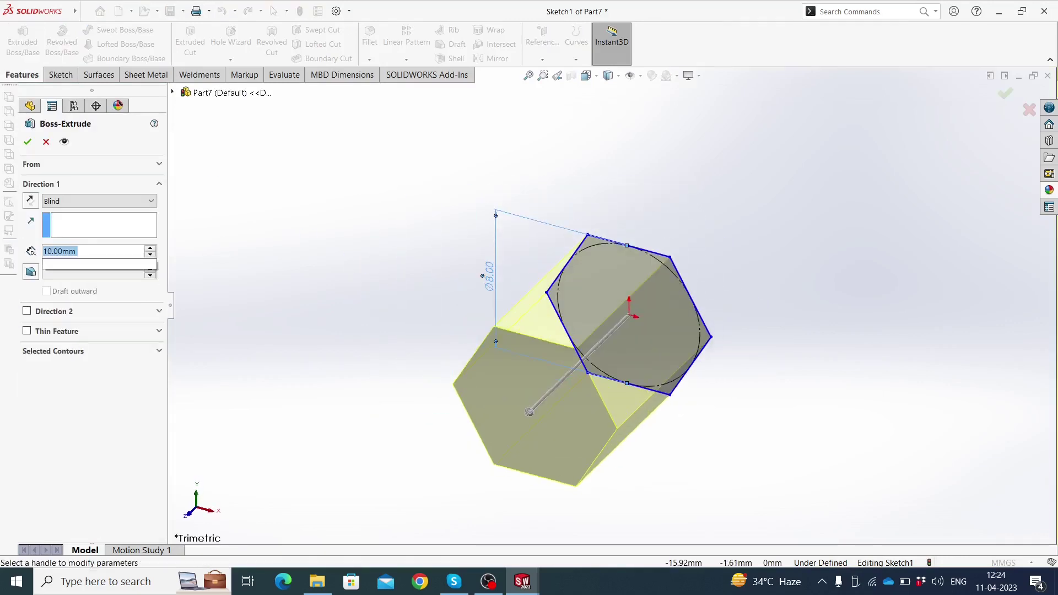
text(5)
key(Return)
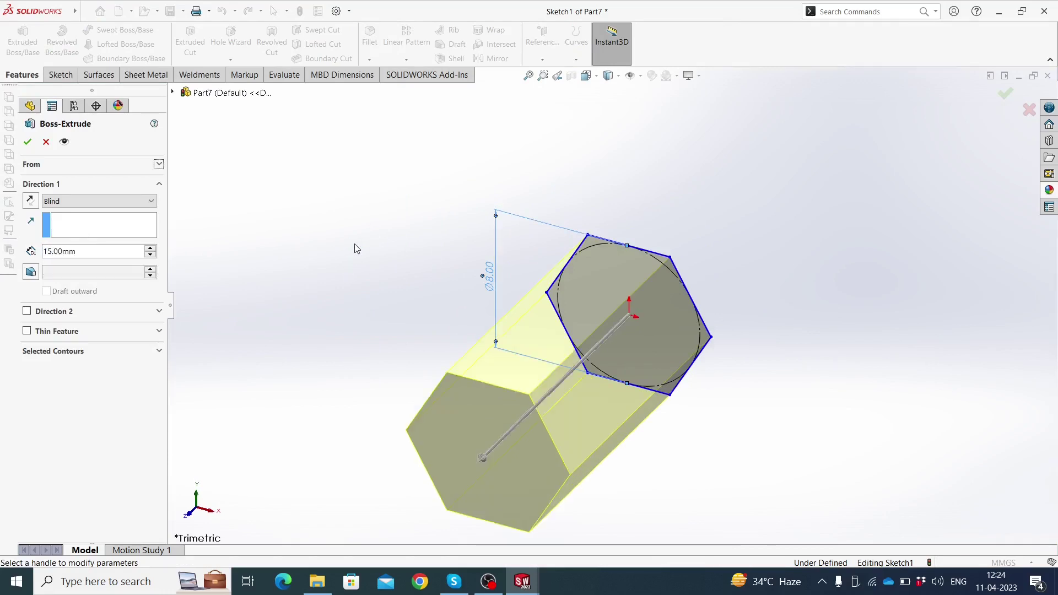
click(34, 145)
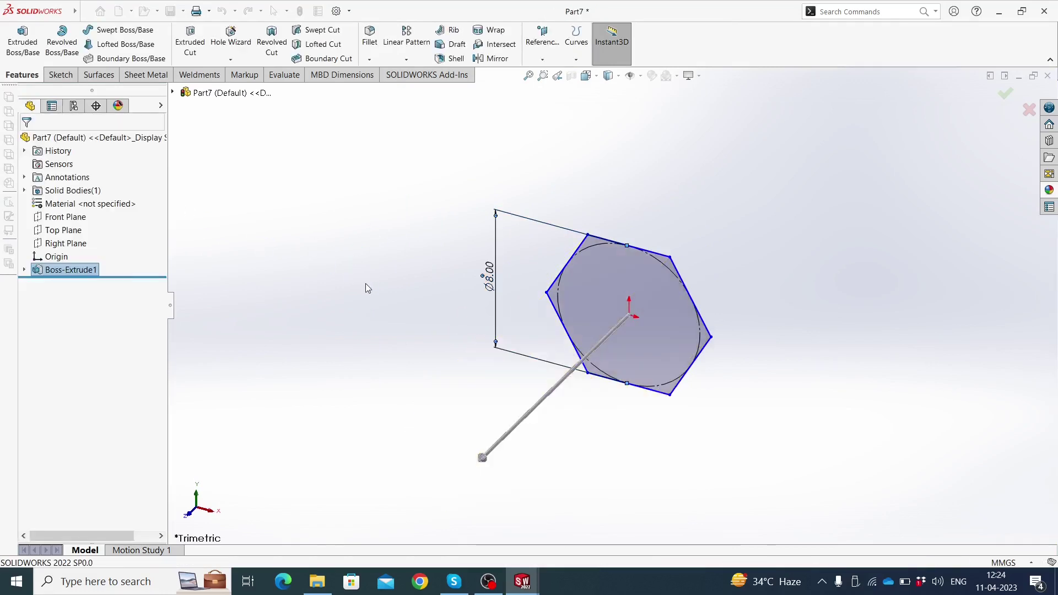
mouse_move(379, 291)
middle_down()
mouse_move(255, 413)
mouse_move(590, 345)
middle_up()
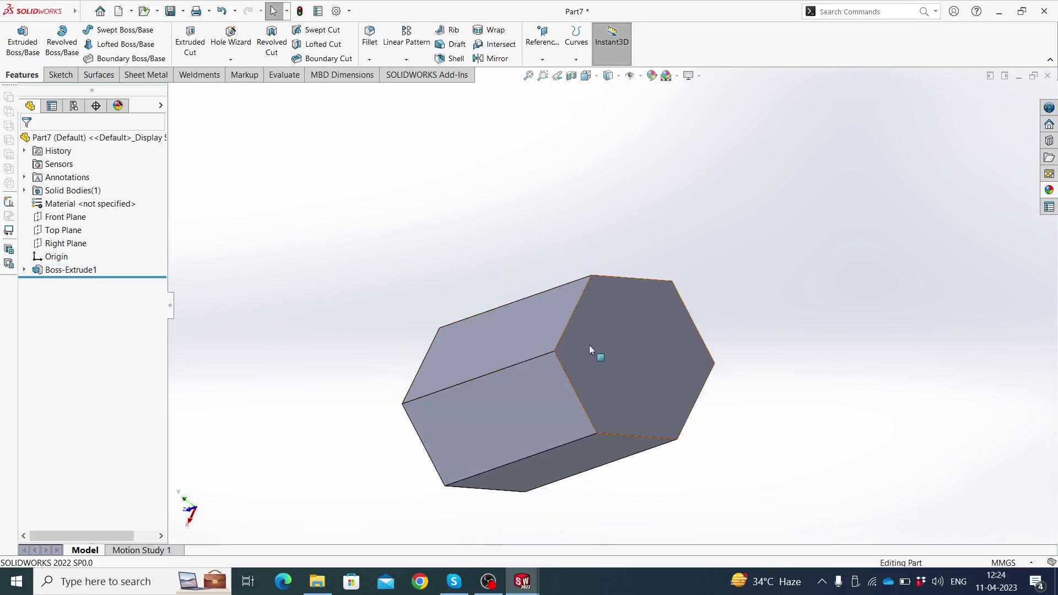
click(590, 345)
- Sketch a circle centred on the origin on the hex end face, dimensioned to 5 mm diameter
click(639, 314)
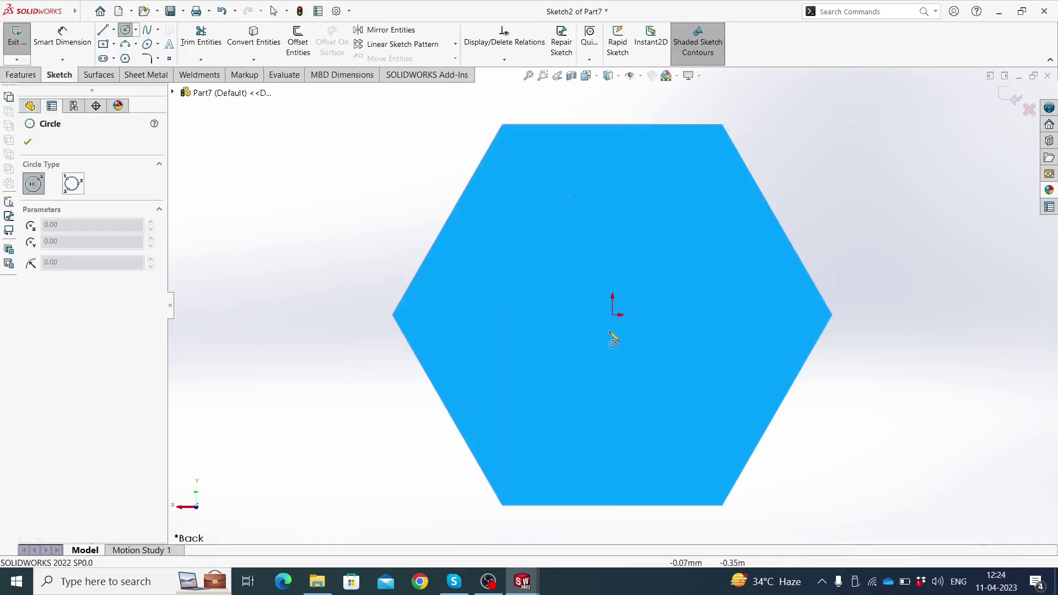
drag(613, 315, 531, 367)
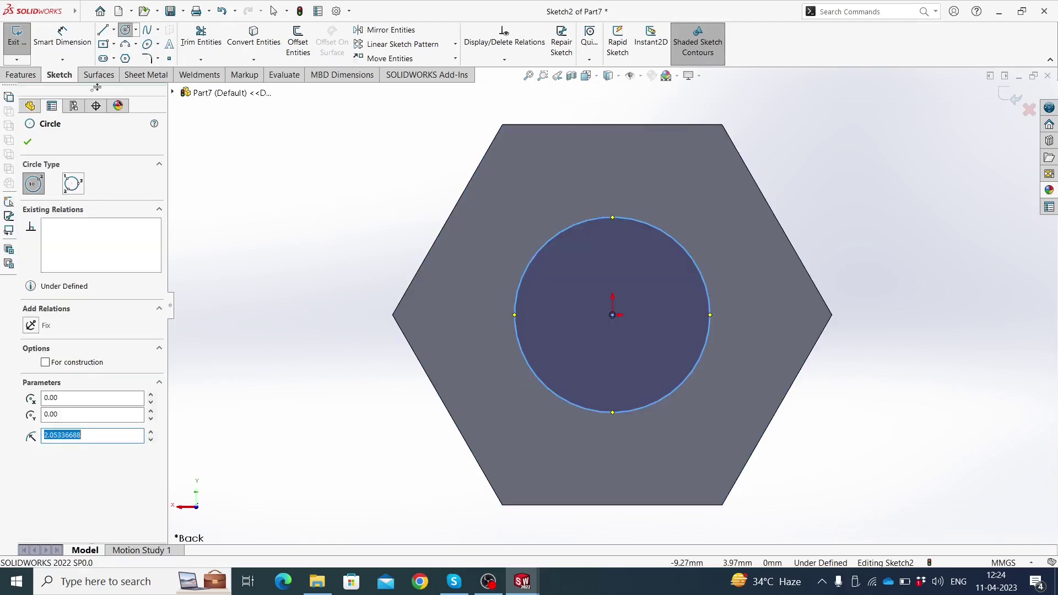
click(61, 44)
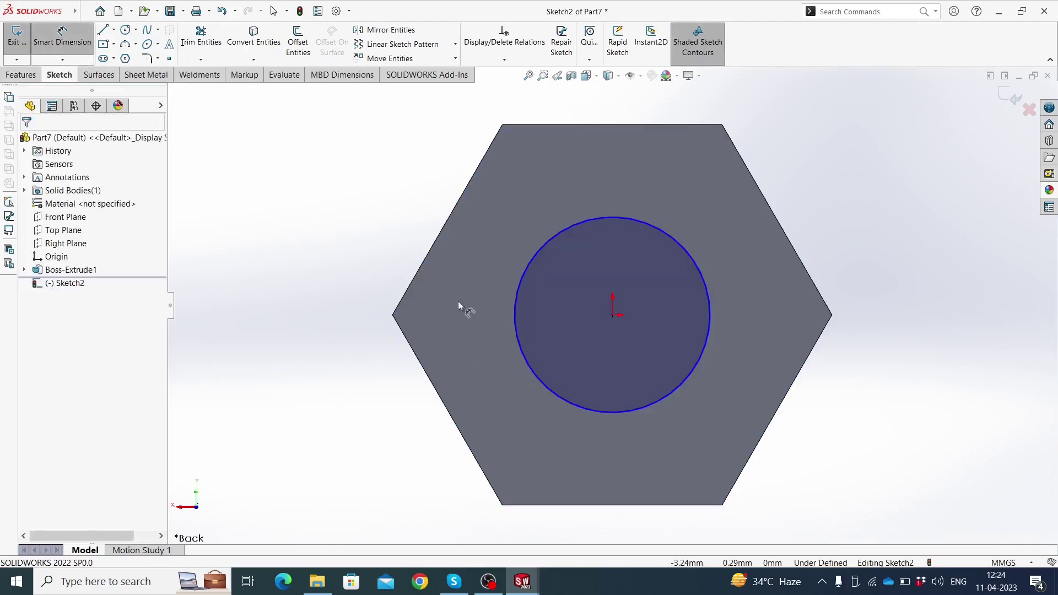
click(512, 275)
click(368, 263)
click(365, 262)
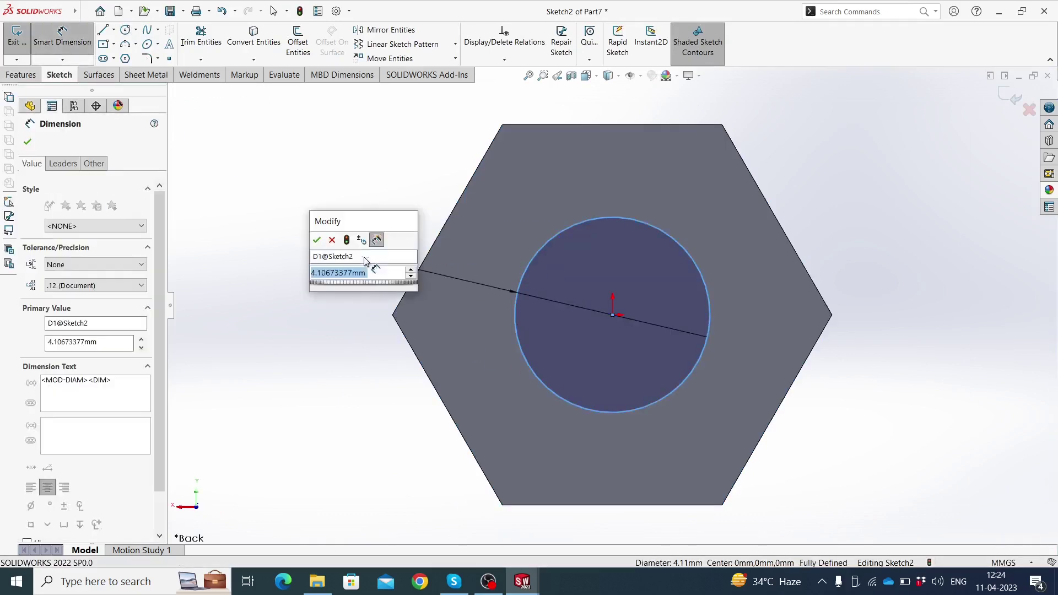
click(316, 238)
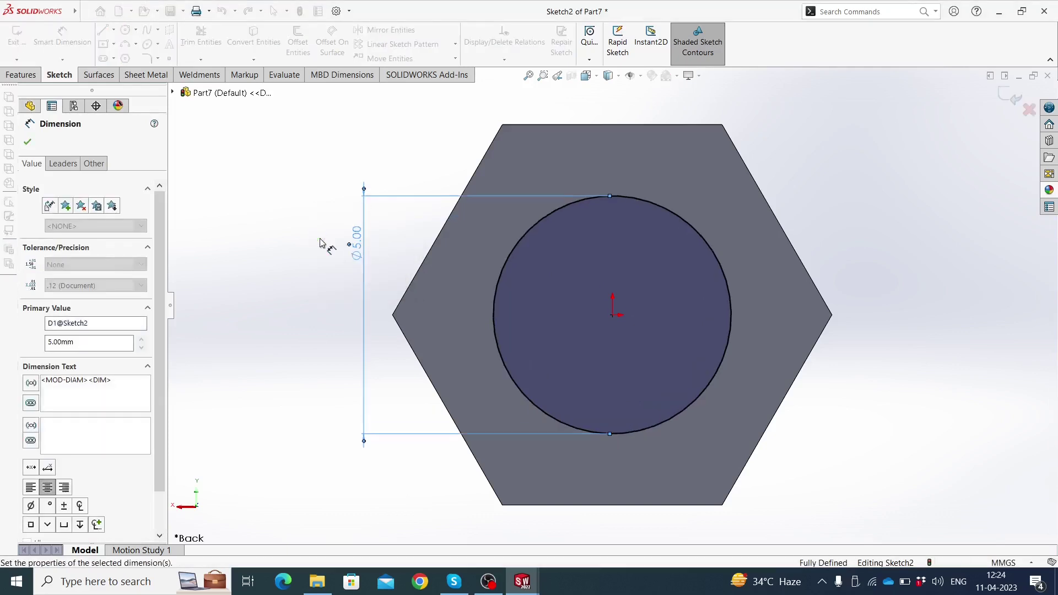
scroll(341, 251, up, 3)
scroll(451, 264, up, 1)
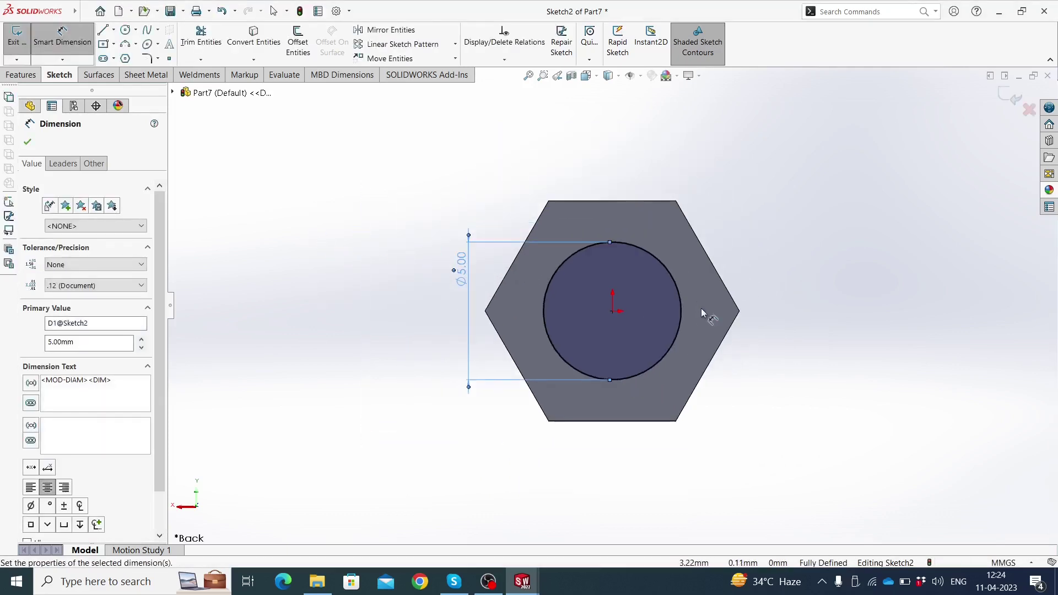
scroll(697, 352, down, 2)
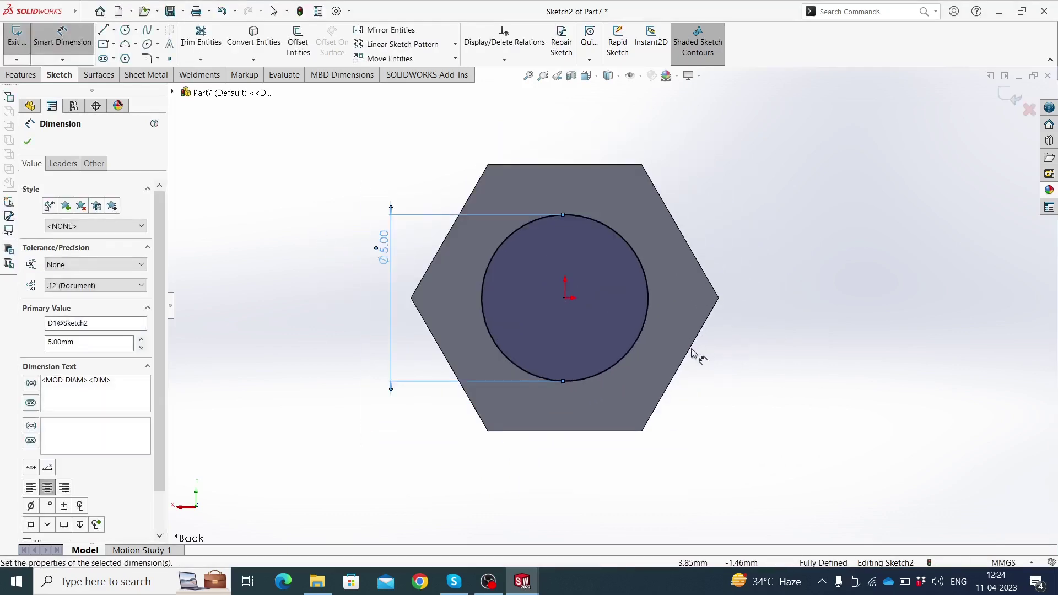
- Extrude the 5 mm circle into an 80 mm shaft as Boss-Extrude2, correcting the depth from 70 mm
click(28, 77)
key(ctrl+7)
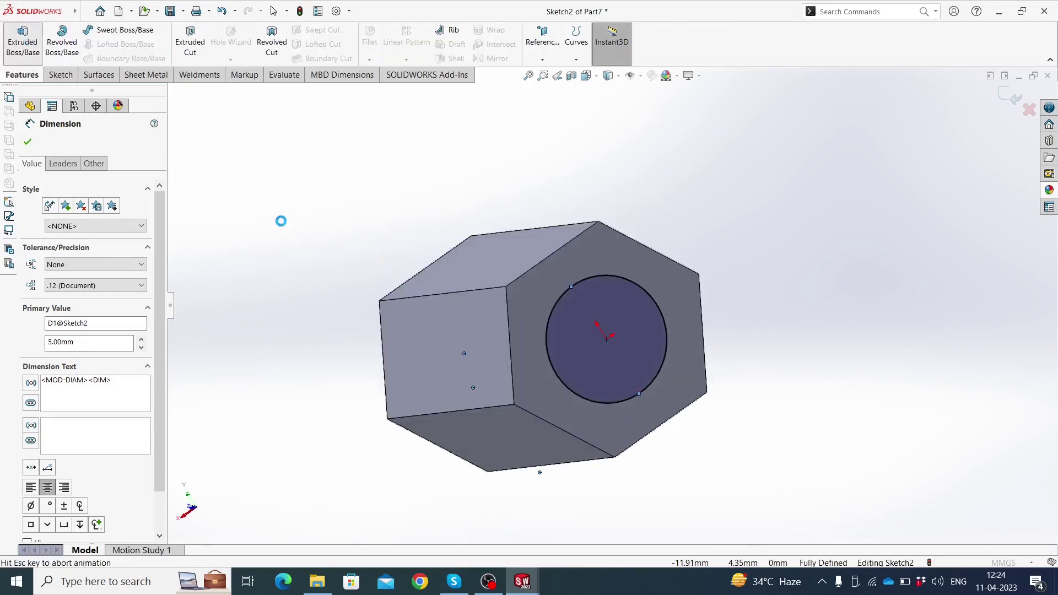
text(70)
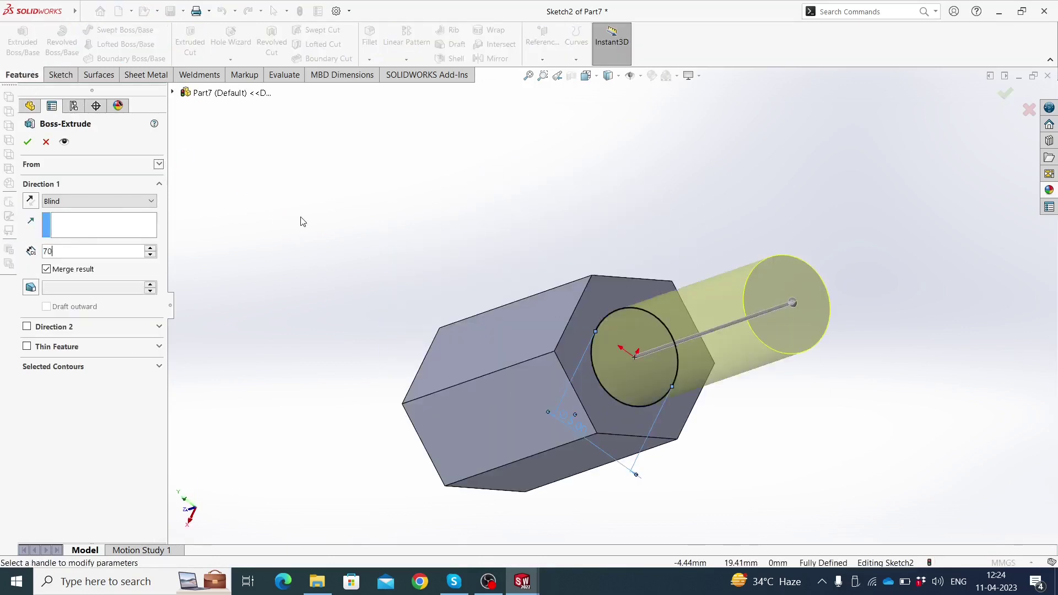
key(Return)
mouse_move(303, 220)
middle_down()
mouse_move(449, 255)
mouse_move(480, 274)
mouse_move(457, 278)
middle_up()
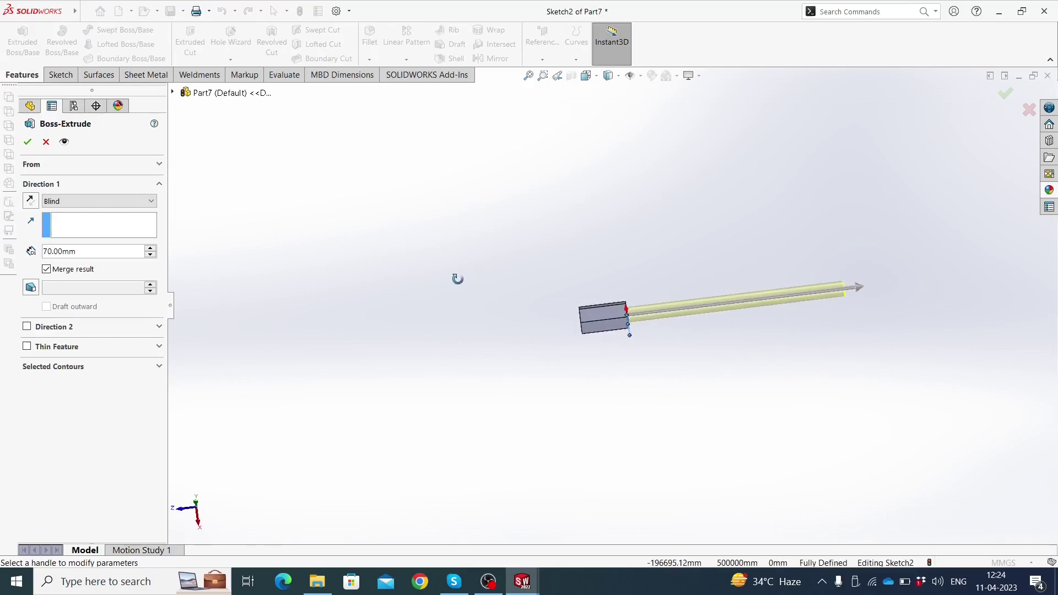
double_click(123, 251)
text(80)
key(Return)
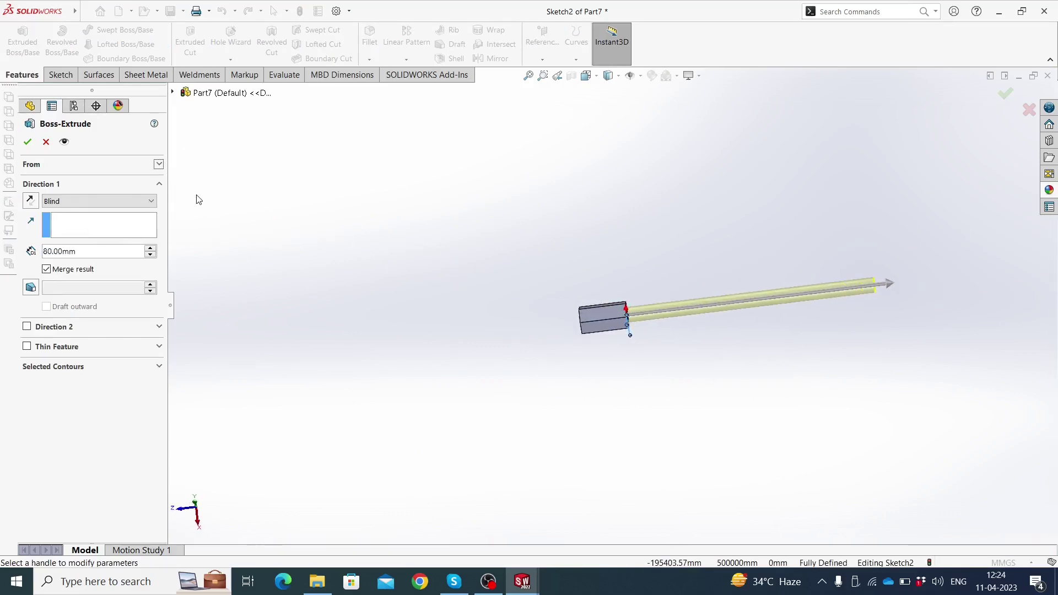
key(Return)
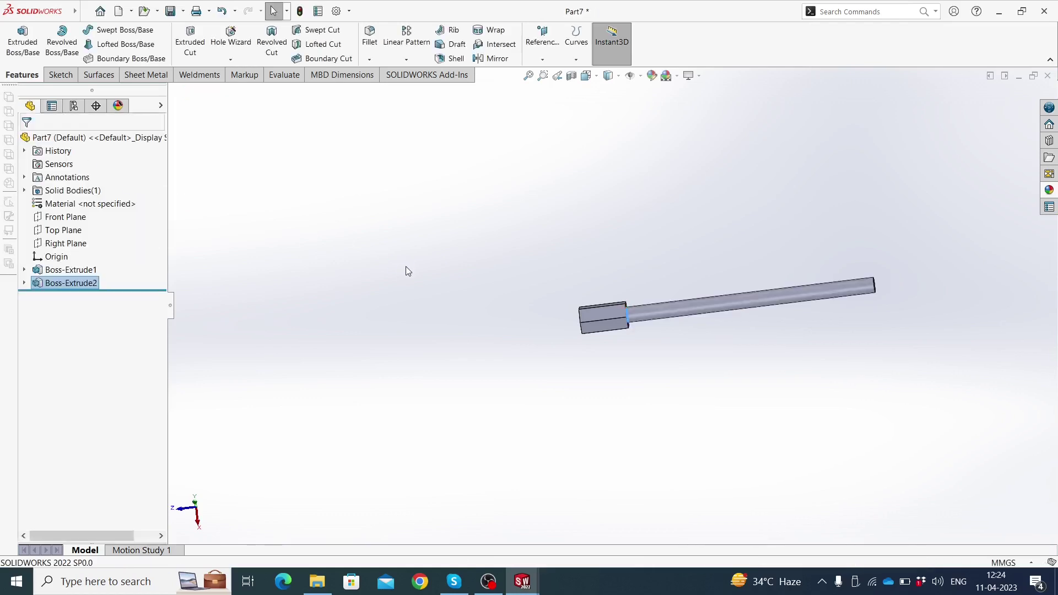
mouse_move(459, 284)
middle_down()
mouse_move(297, 376)
mouse_move(733, 295)
mouse_move(666, 280)
middle_up()
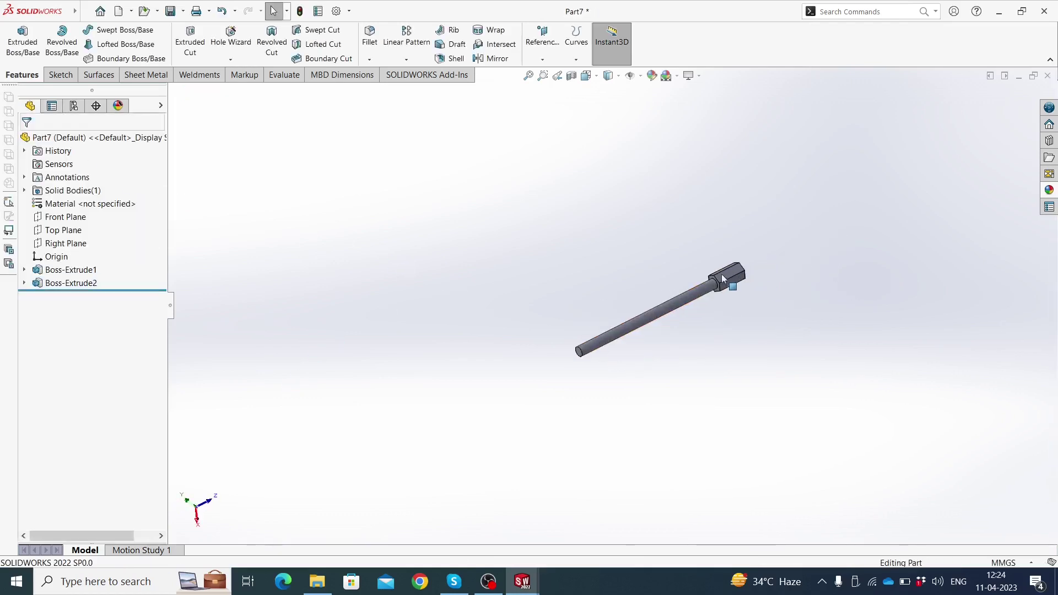
- Start a Thread feature, dismiss the profile warning, and pick the shaft's circular edge at the head
scroll(666, 280, down, 3)
click(233, 60)
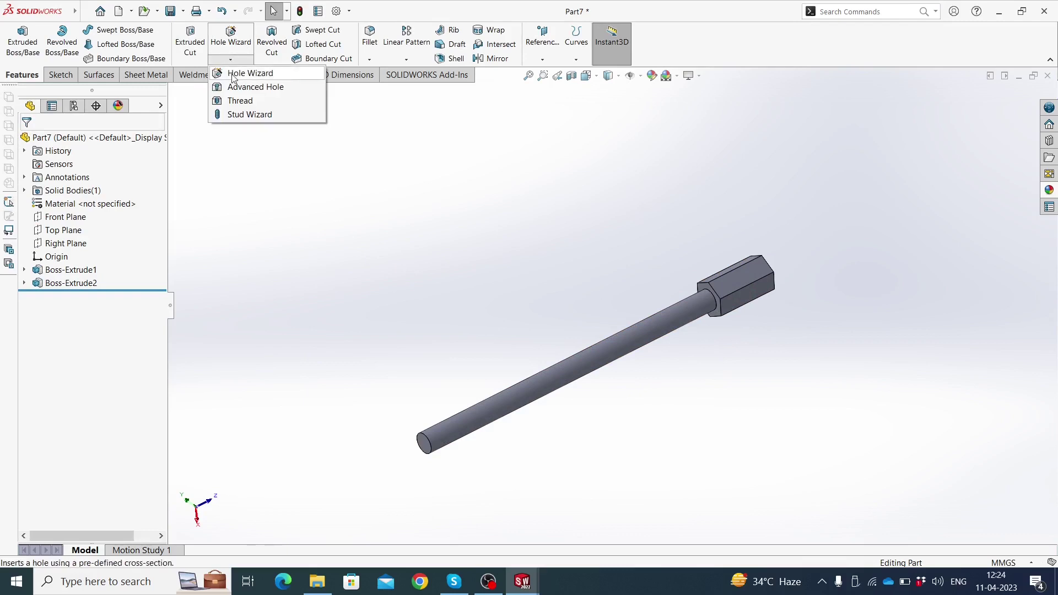
click(238, 100)
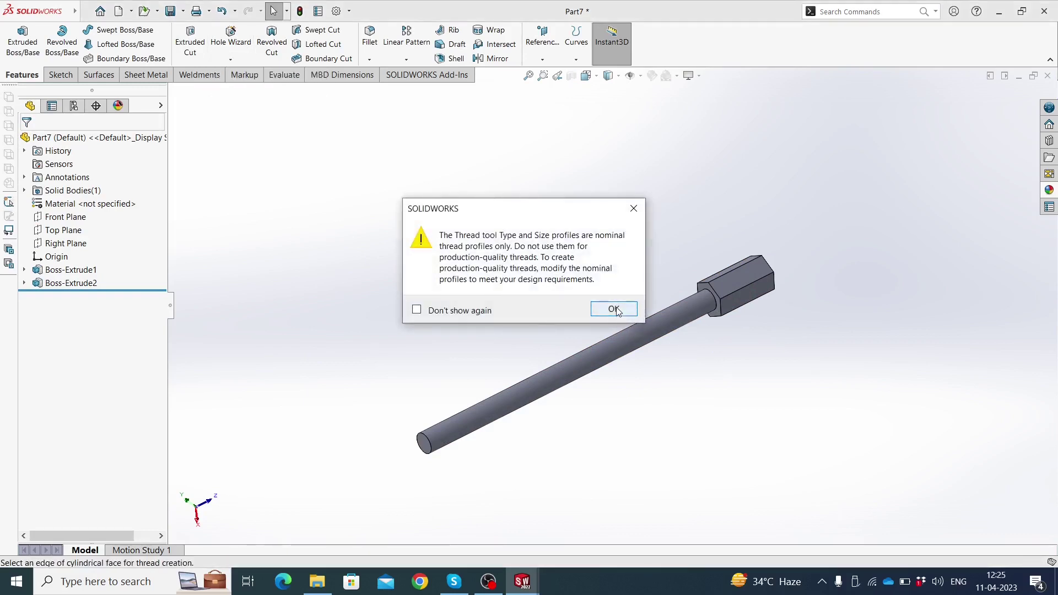
click(615, 310)
scroll(720, 338, down, 2)
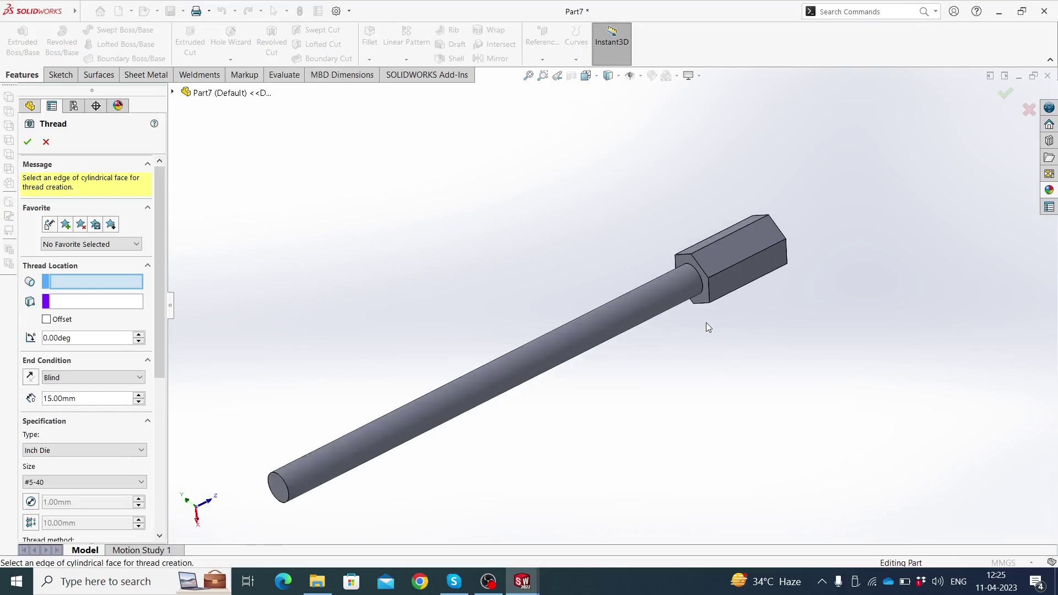
click(694, 269)
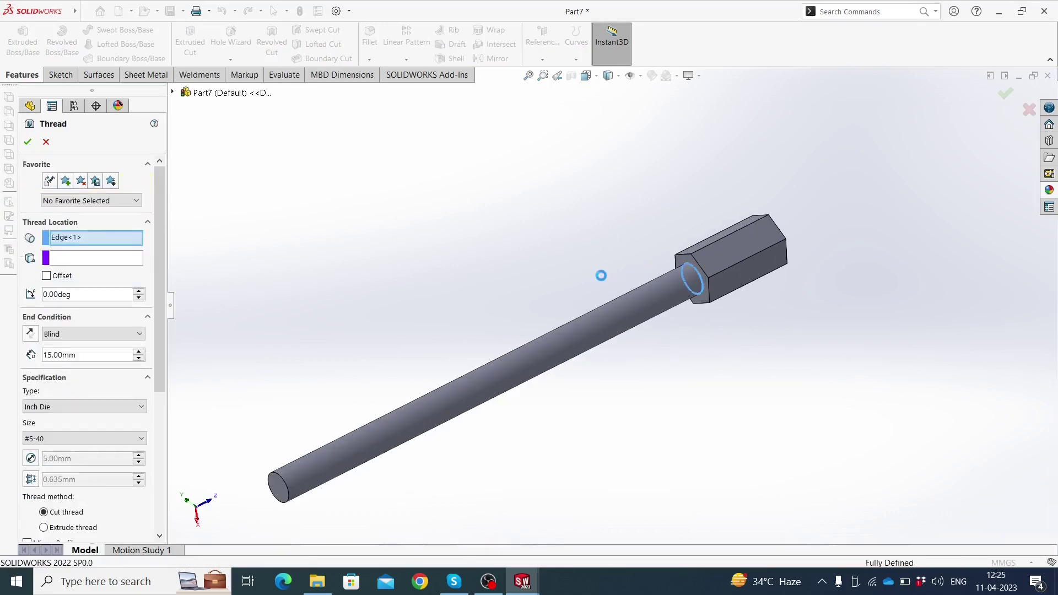
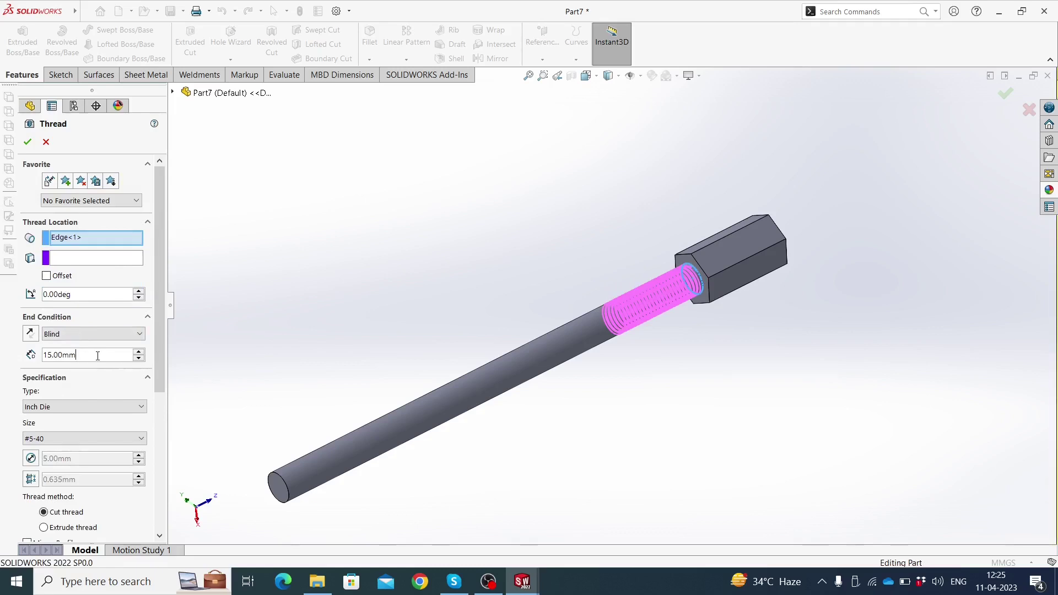
- Cut an 80 mm Inch Die #5-40 thread, Thread1, along the shaft below the hex head
text(80)
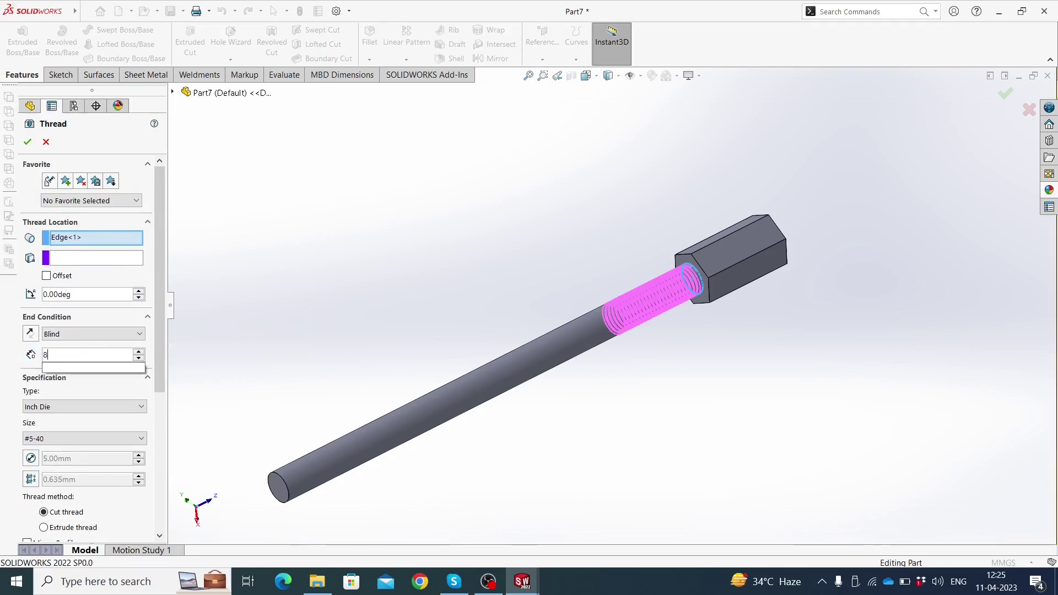
key(Return)
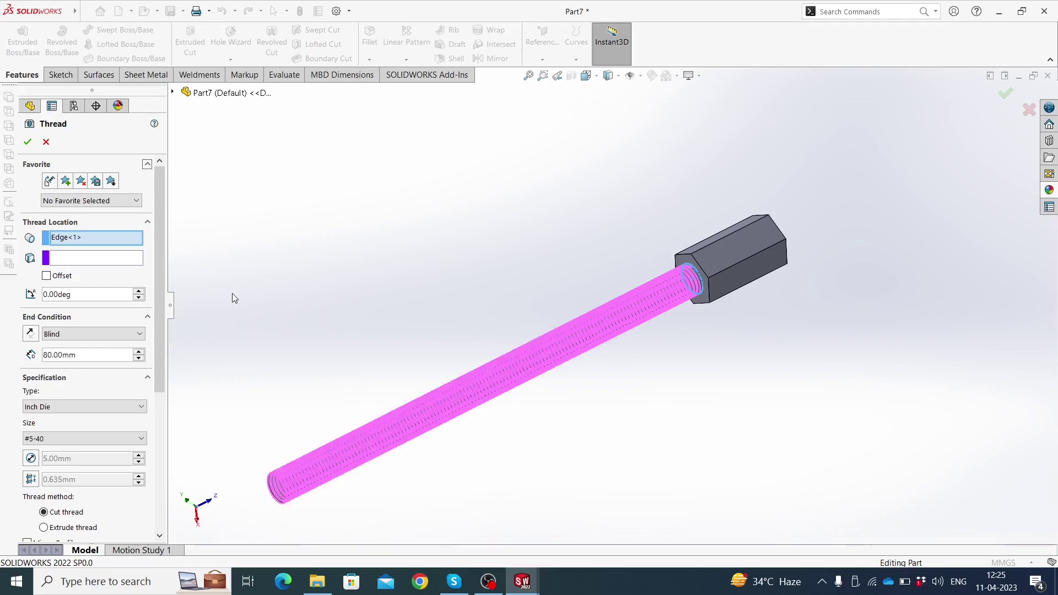
mouse_move(233, 293)
middle_down()
mouse_move(292, 331)
mouse_move(283, 330)
middle_up()
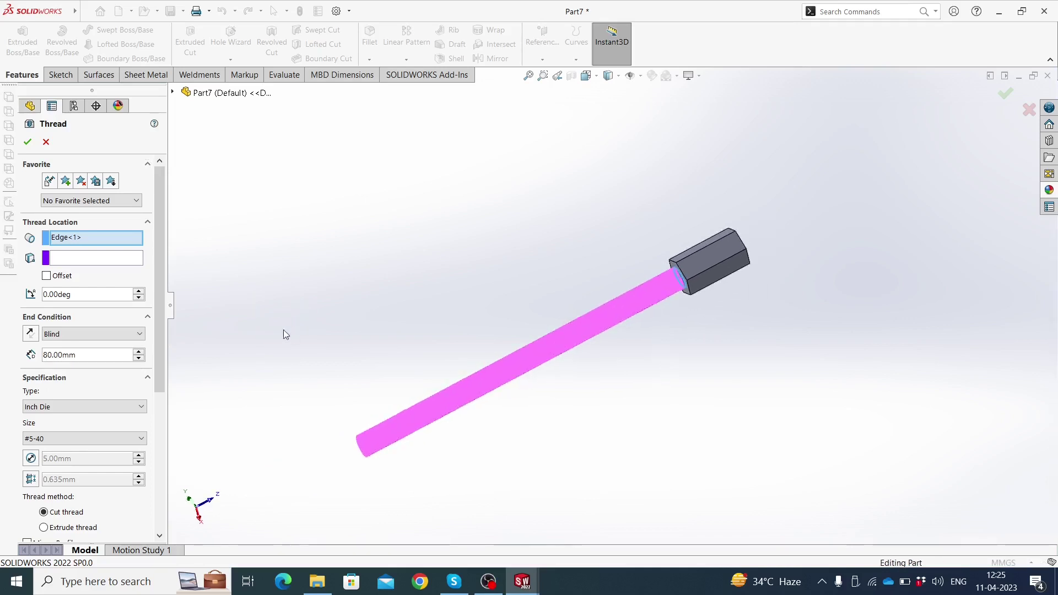
drag(159, 374, 158, 494)
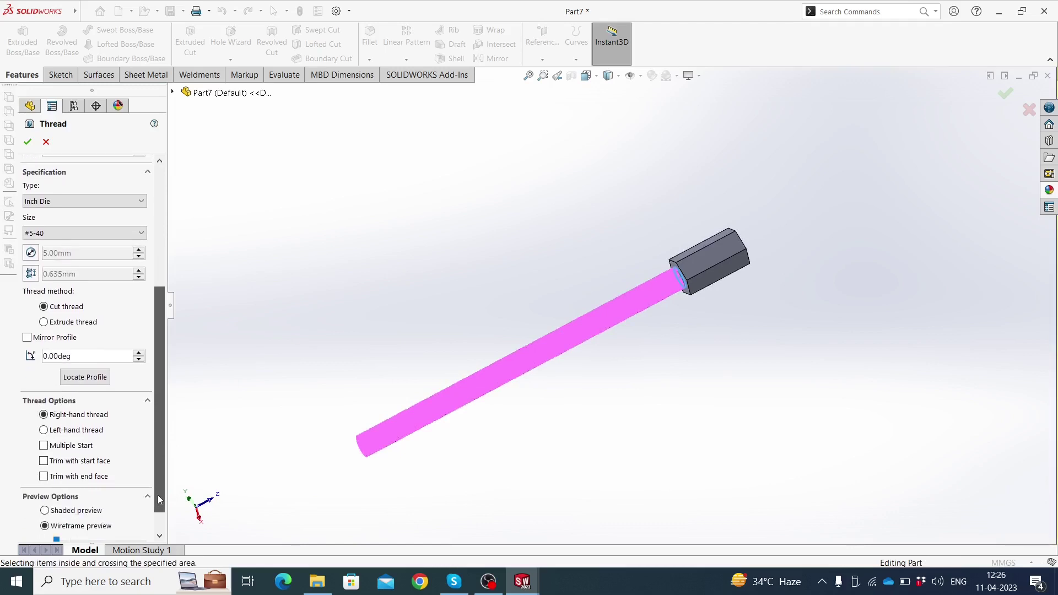
drag(156, 393, 157, 344)
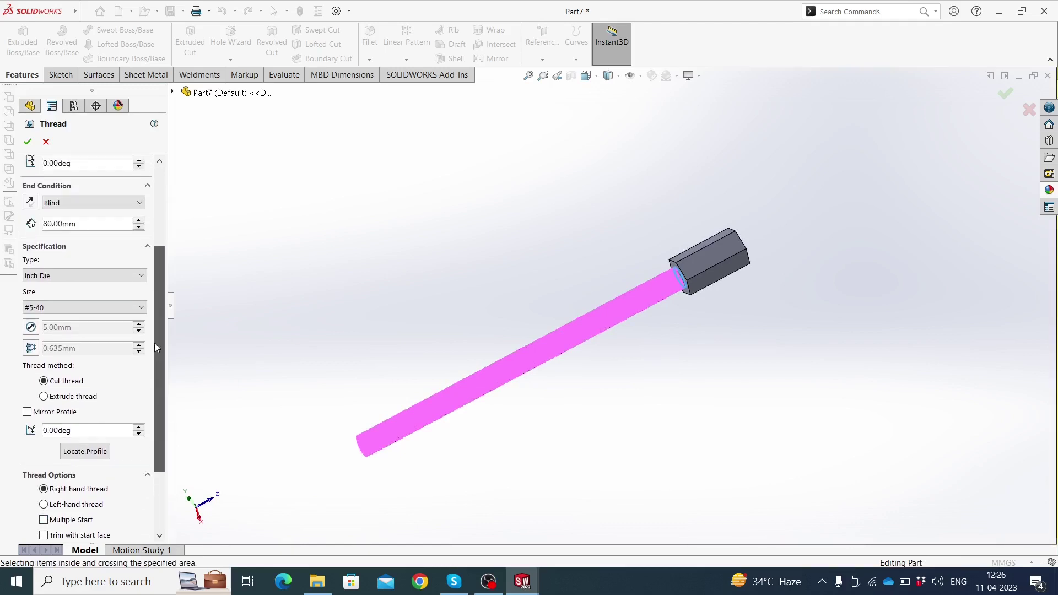
click(61, 287)
click(61, 299)
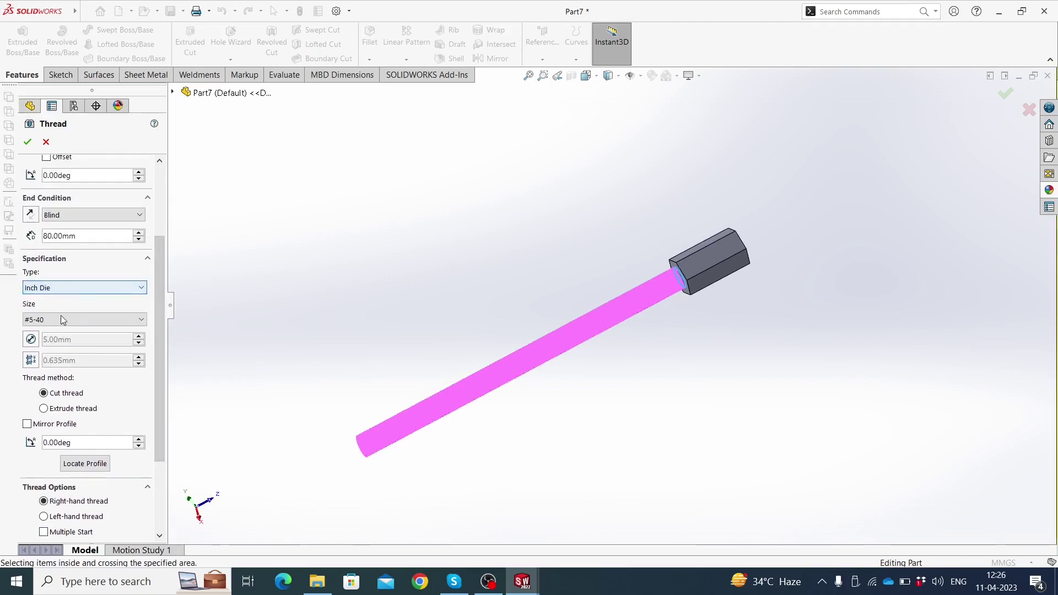
click(67, 320)
scroll(71, 315, up, 5)
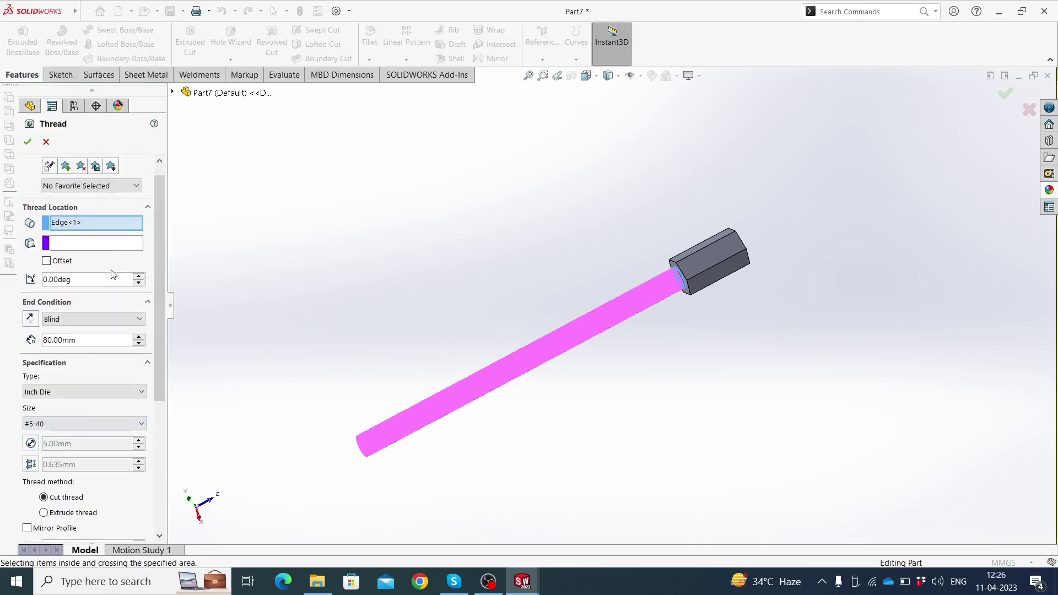
scroll(70, 275, up, 1)
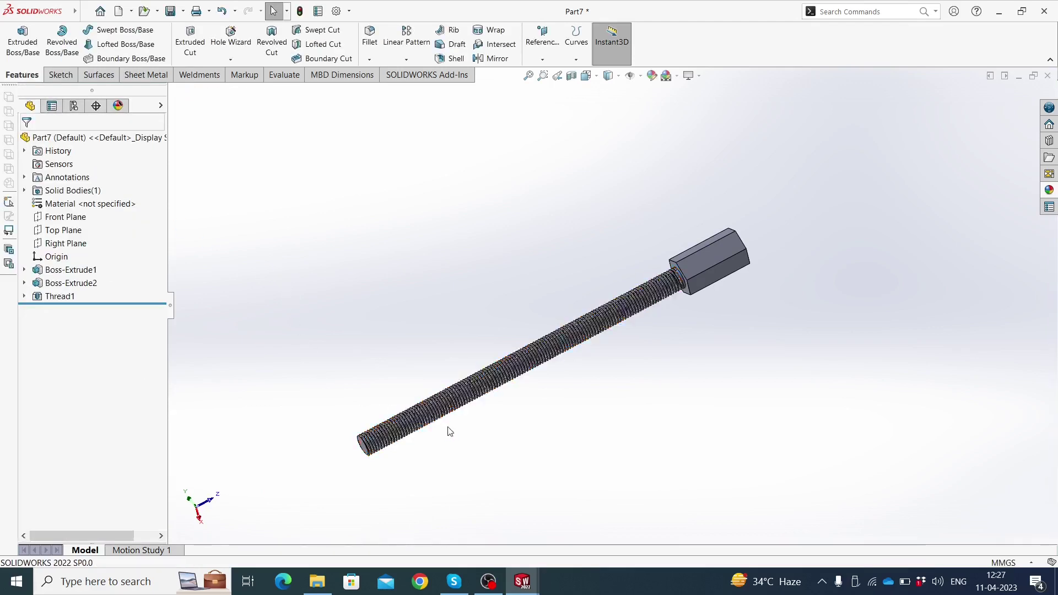
- Start a sketch on the shaft's end face and draw a circle centred on the origin
scroll(450, 432, down, 2)
mouse_move(449, 430)
middle_down()
mouse_move(501, 390)
mouse_move(484, 369)
middle_up()
click(497, 353)
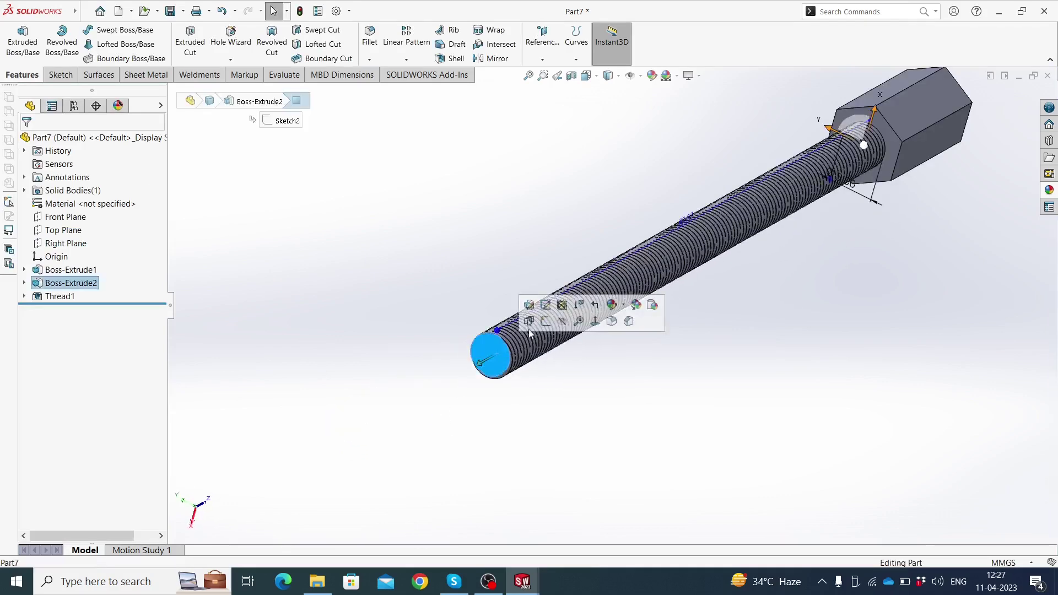
click(531, 323)
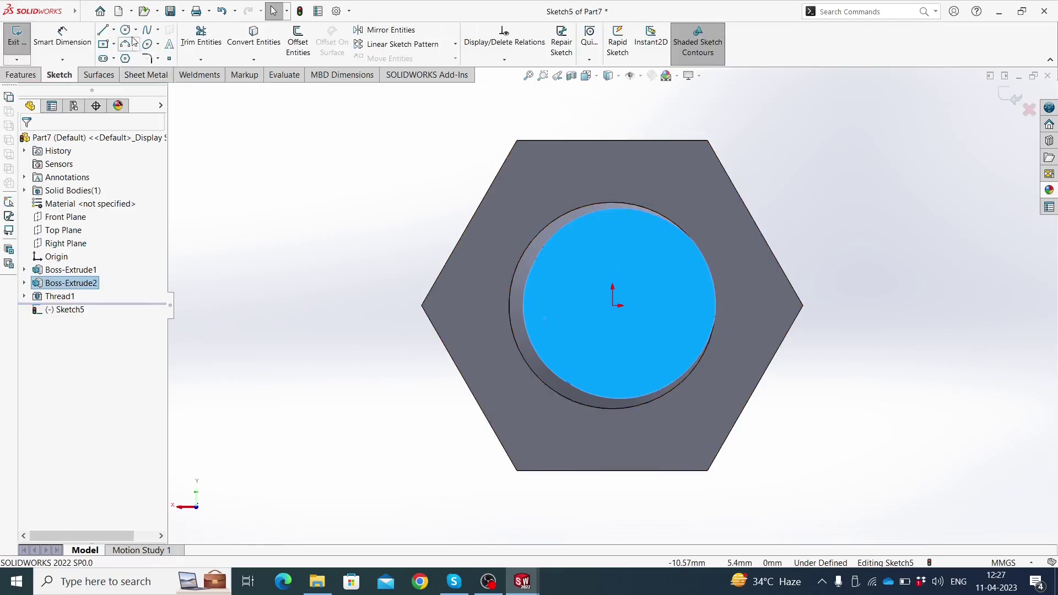
click(129, 34)
click(612, 306)
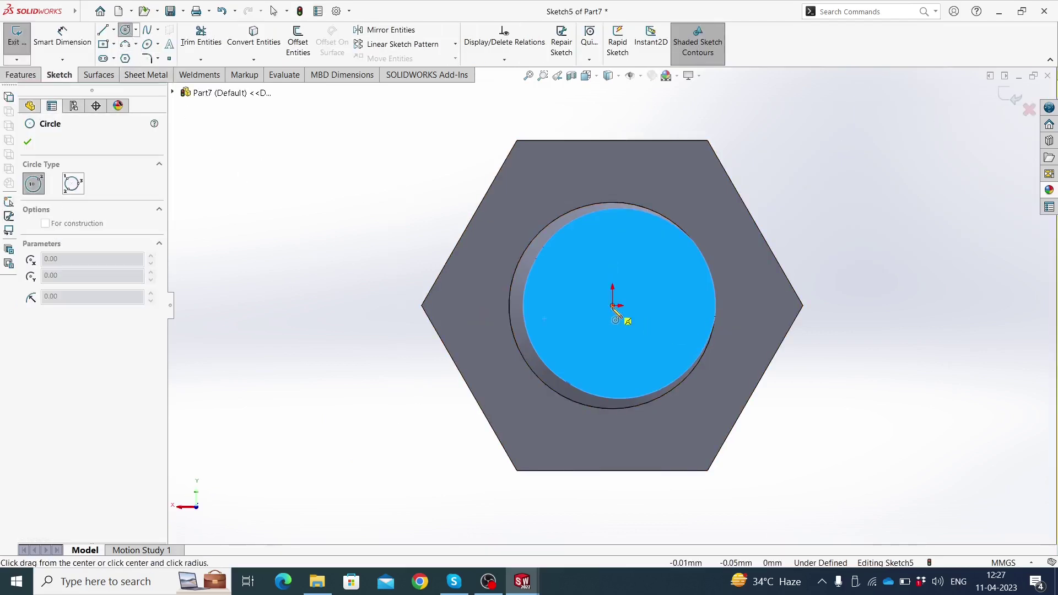
click(612, 371)
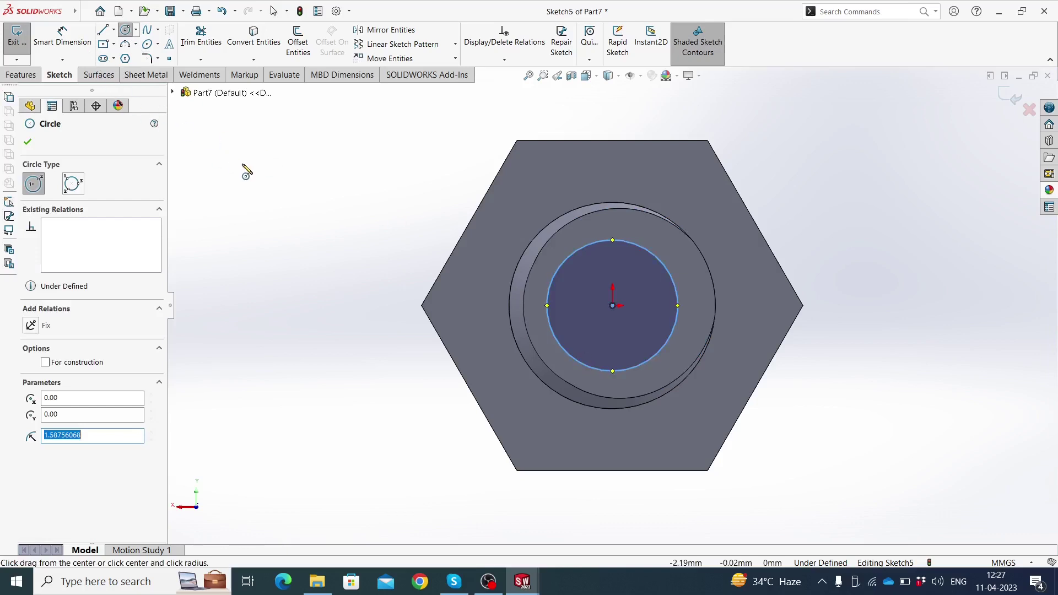
key(Escape)
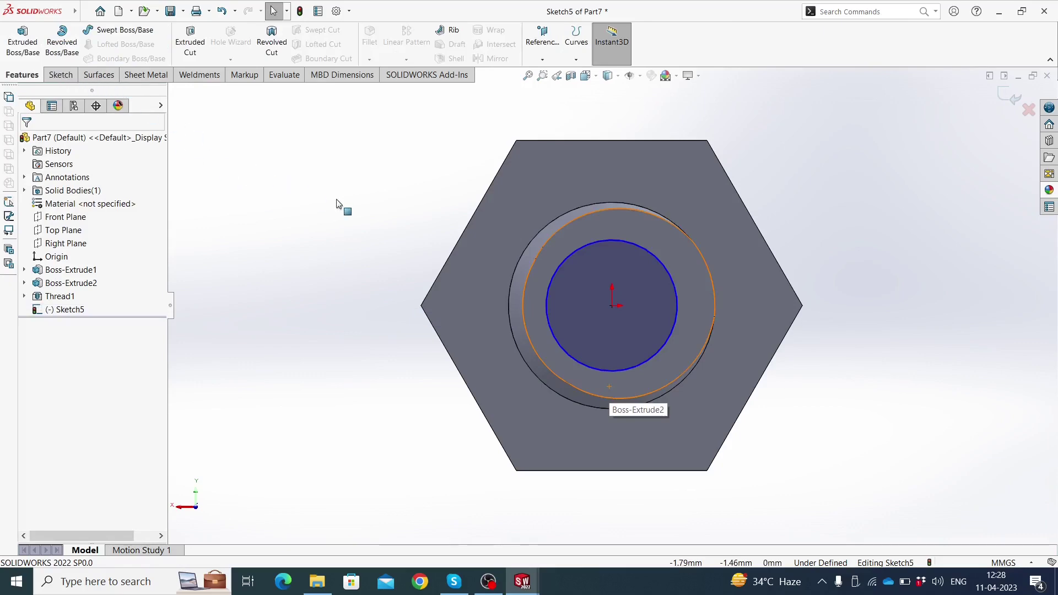
- Dimension the circle's diameter to 3 mm in an isometric view
key(ctrl+7)
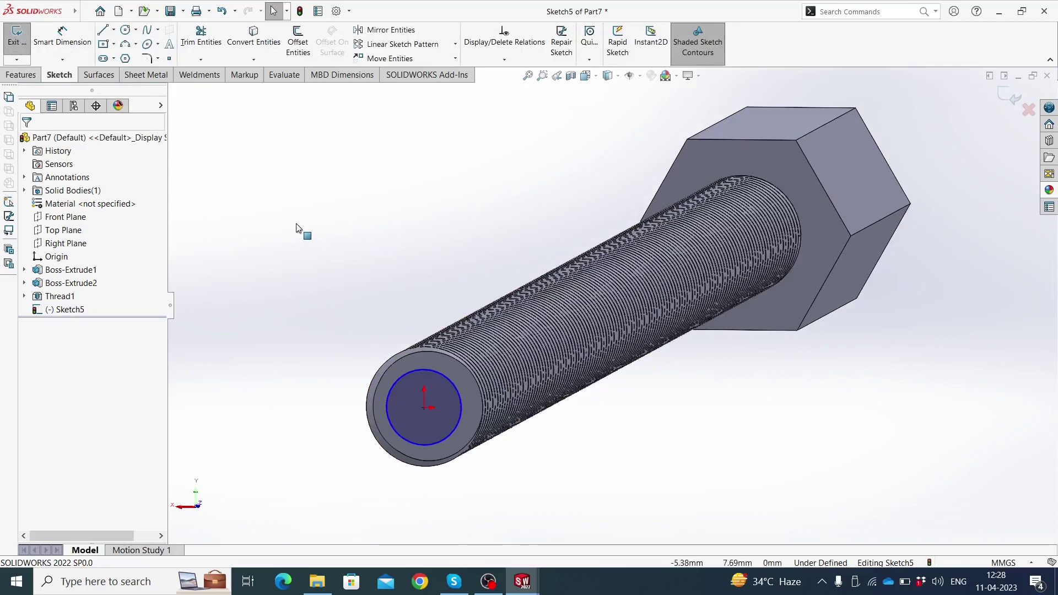
key(d)
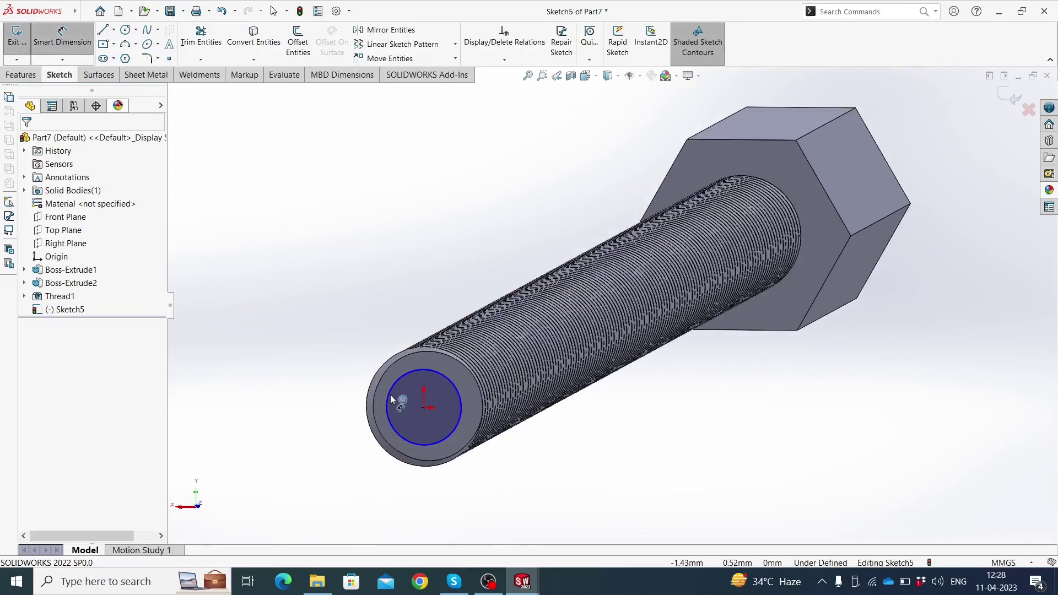
click(389, 394)
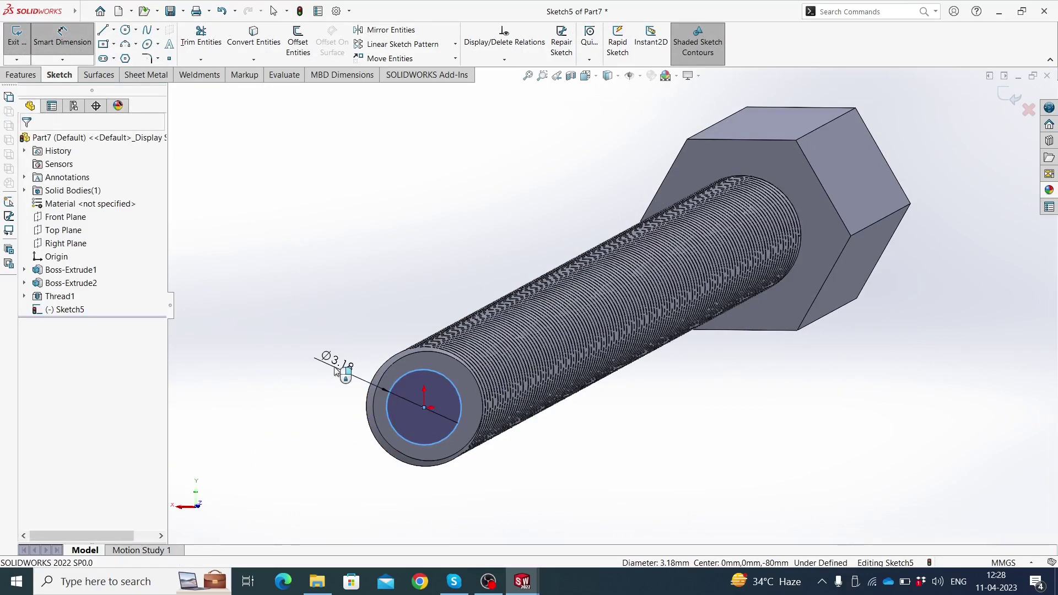
click(337, 371)
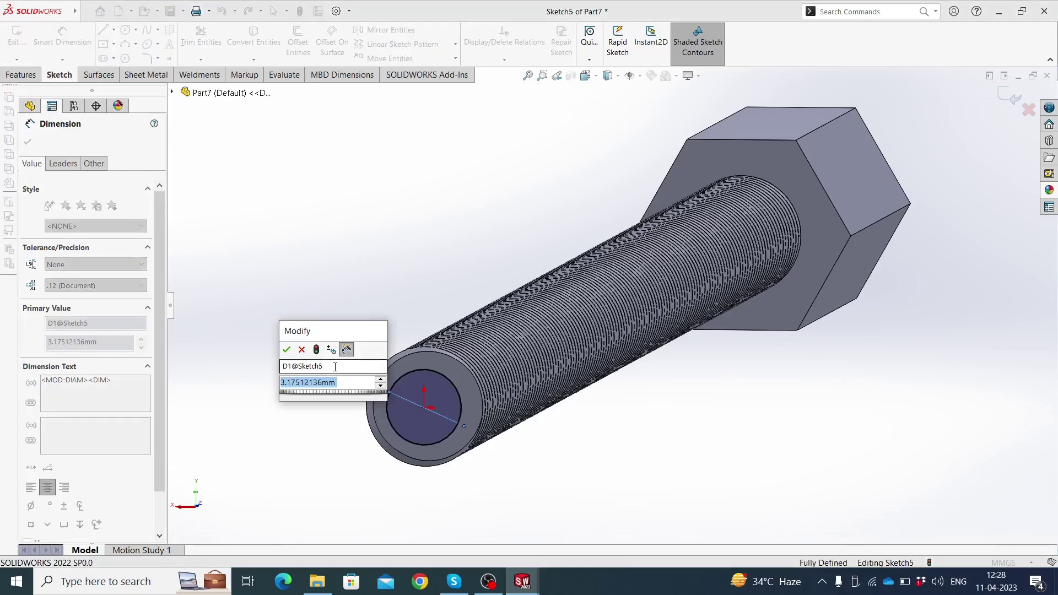
text(3)
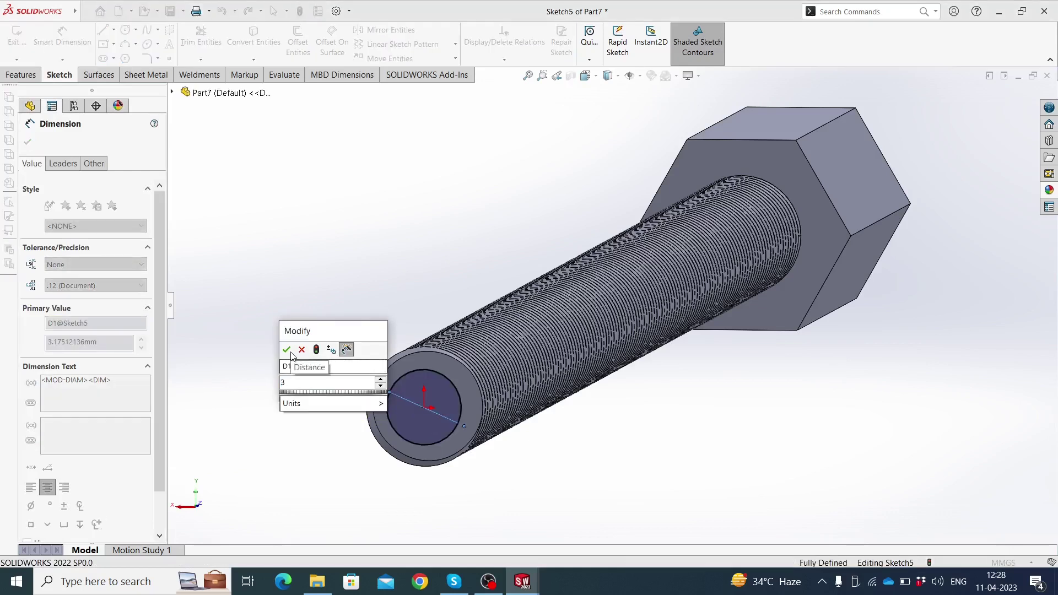
click(287, 350)
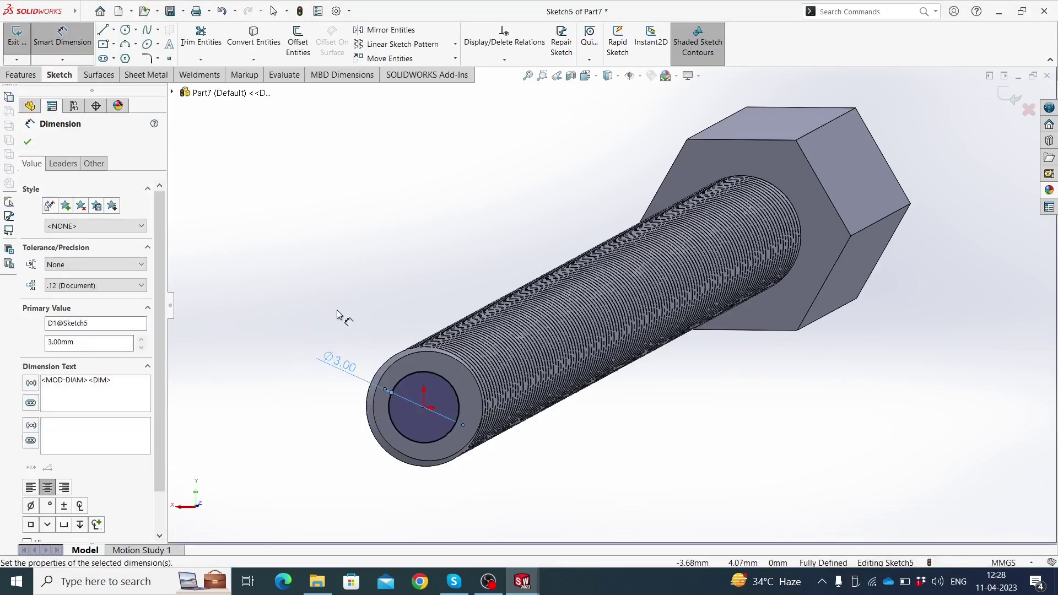
key(z)
click(37, 75)
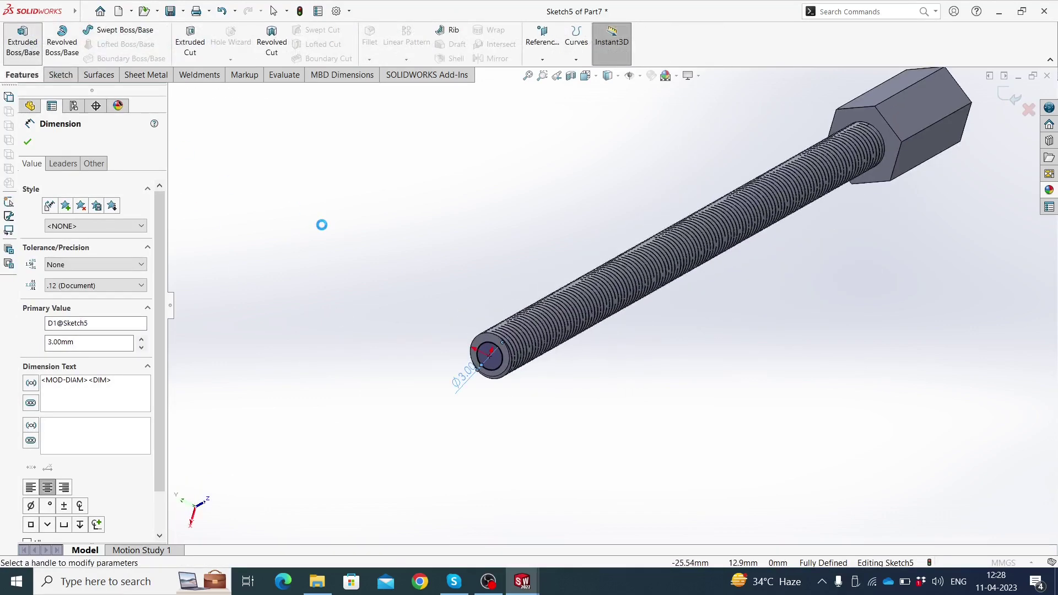
- Extrude the 3 mm circle 6 mm into the Boss-Extrude3 stub and orbit to check it
text(6)
key(Return)
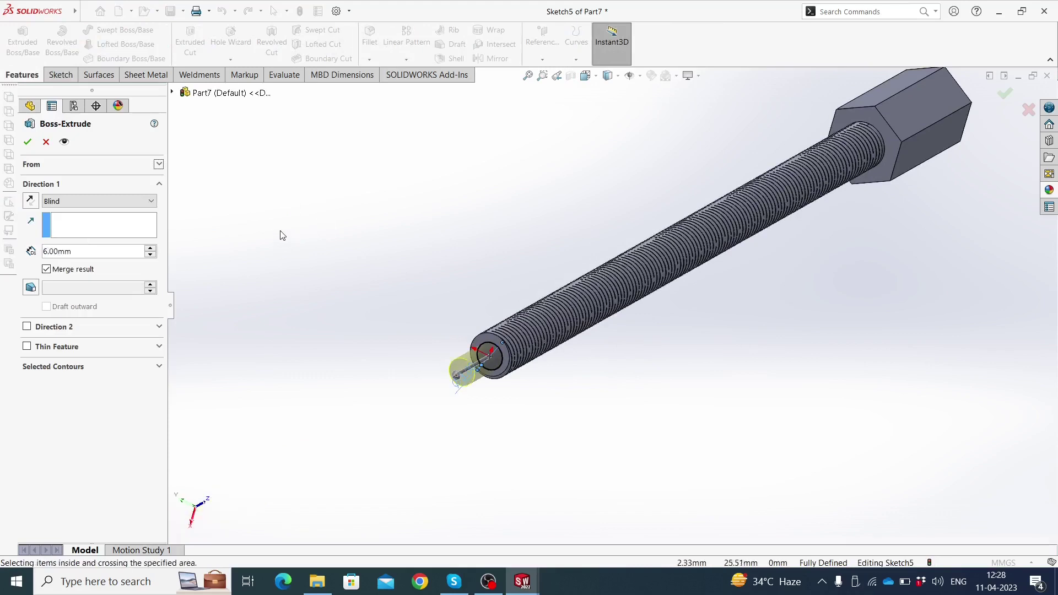
click(28, 143)
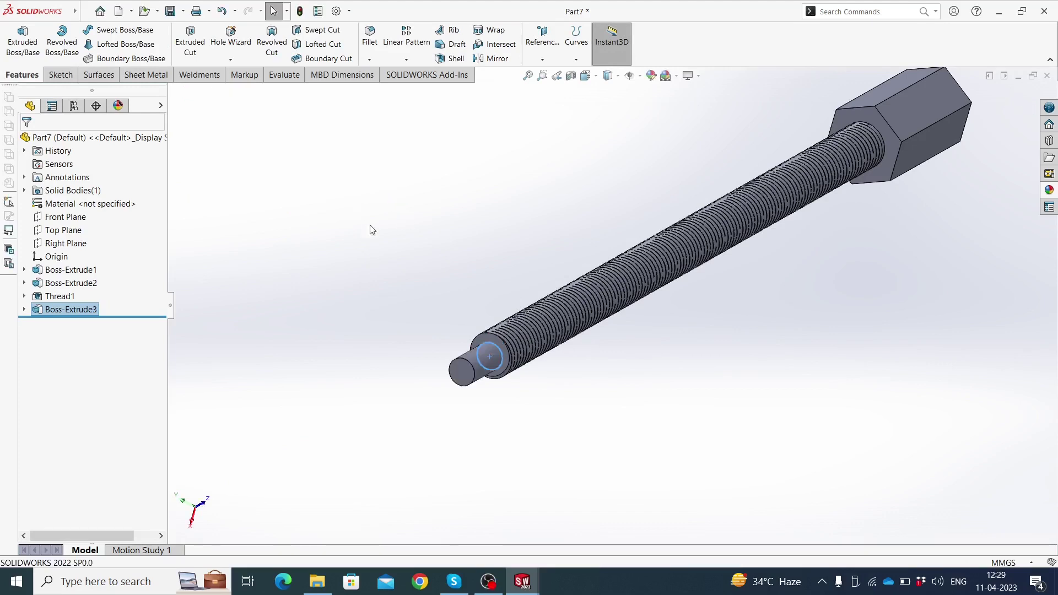
middle_drag(425, 271, 405, 324)
click(403, 324)
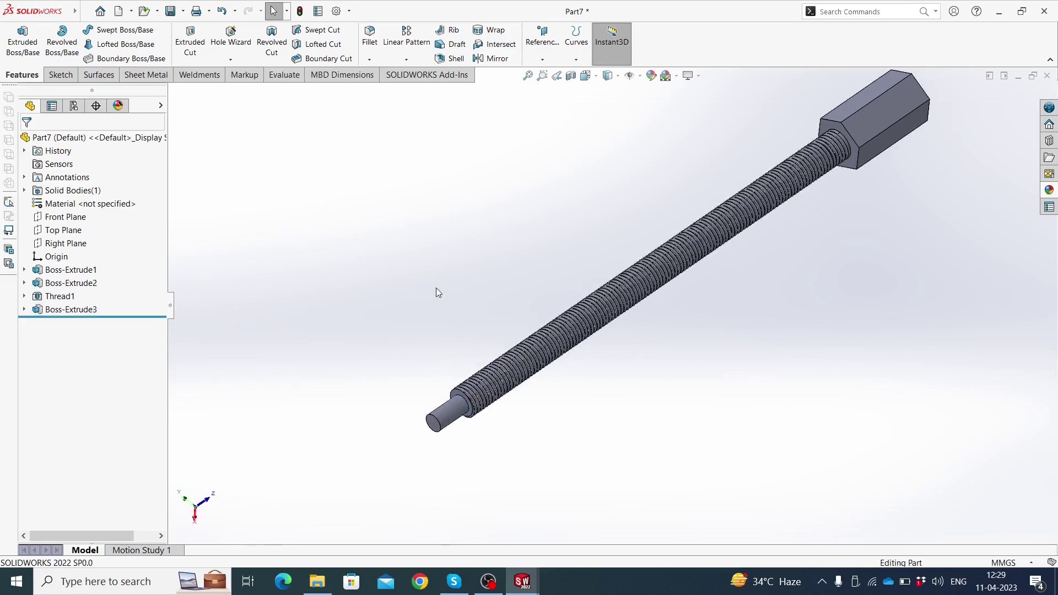
mouse_move(435, 288)
middle_down()
mouse_move(405, 334)
mouse_move(428, 300)
mouse_move(414, 298)
middle_up()
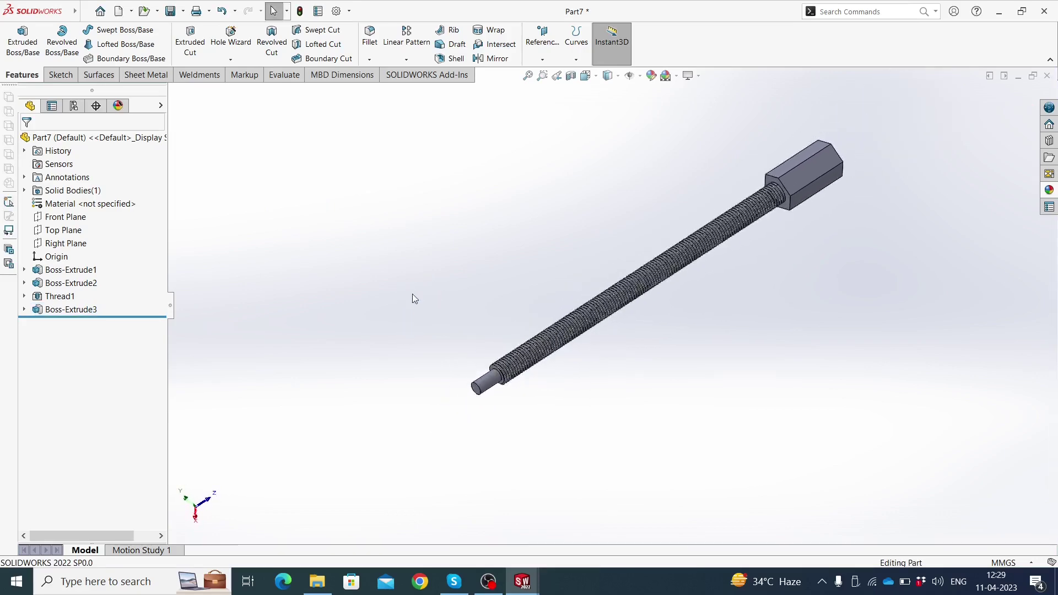
click(183, 10)
- Save the threaded rod part under the file name 'pin'
click(192, 43)
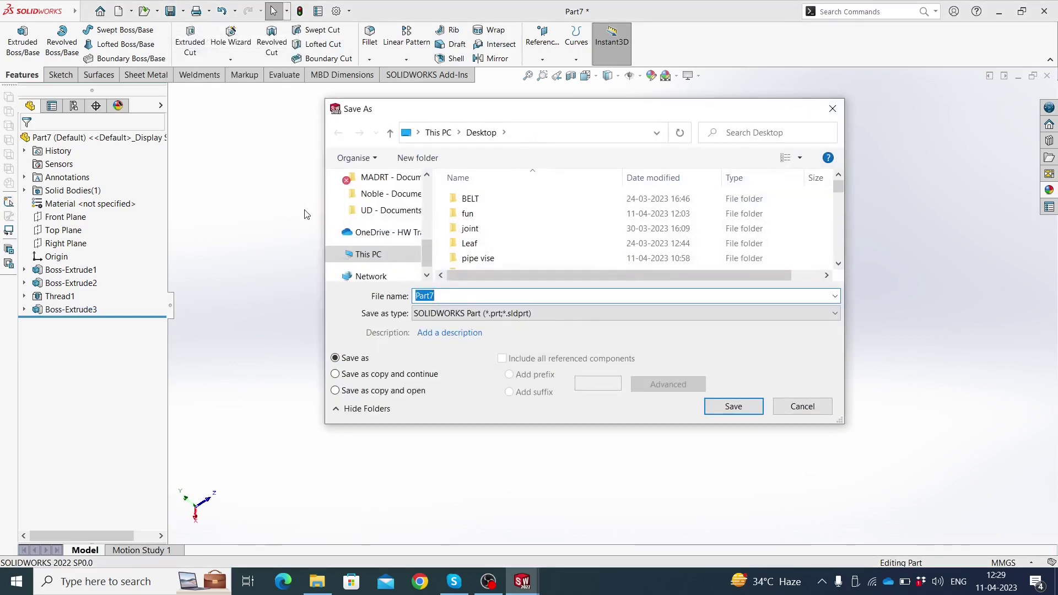
text(pin)
click(725, 407)
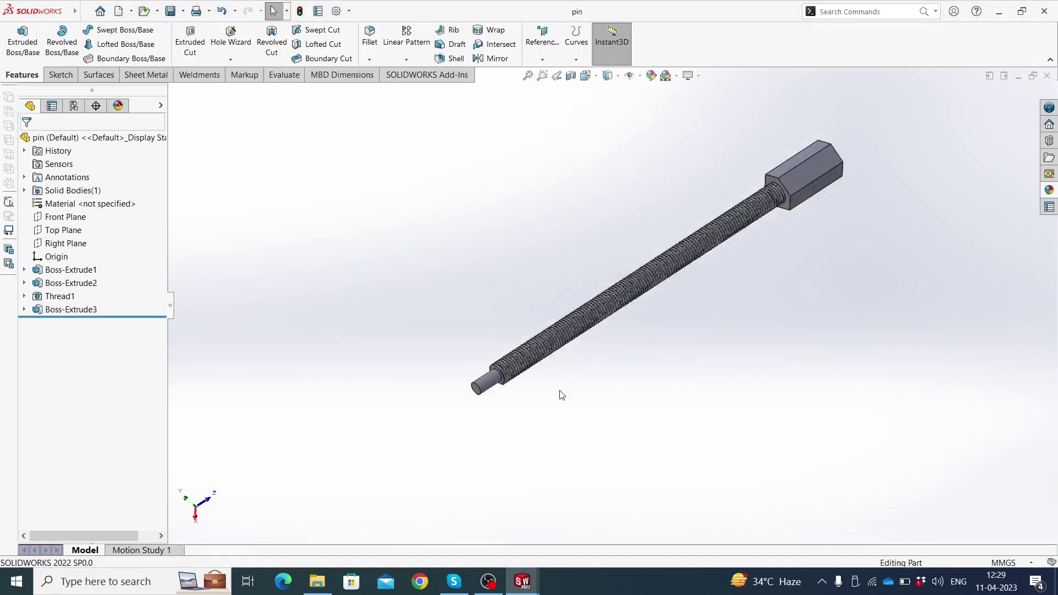
mouse_move(33, 10)
click(85, 12)
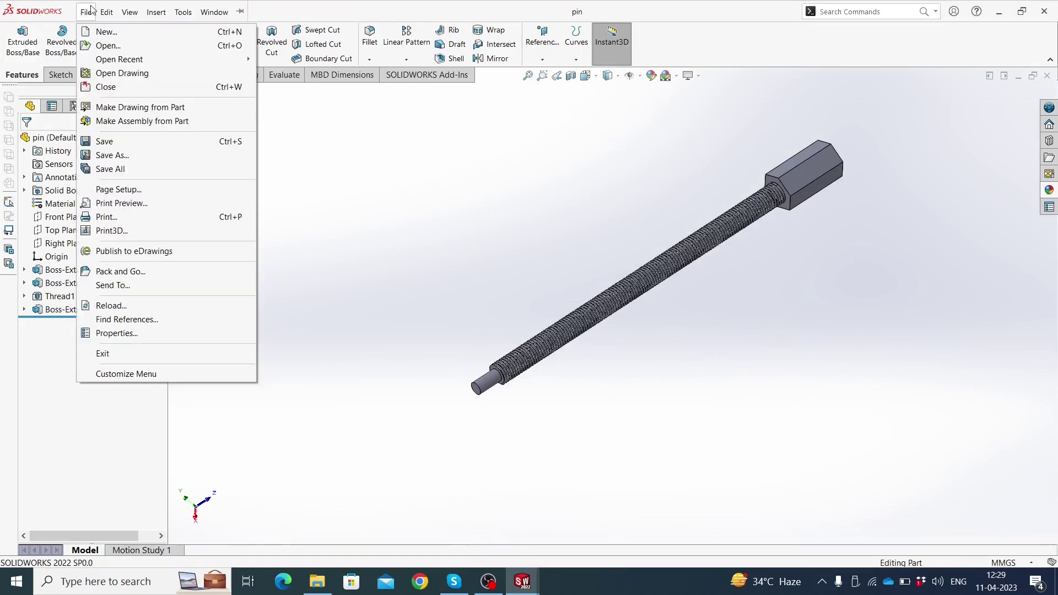
- Create a new assembly and place the stood frame and suppoter parts in it
click(106, 31)
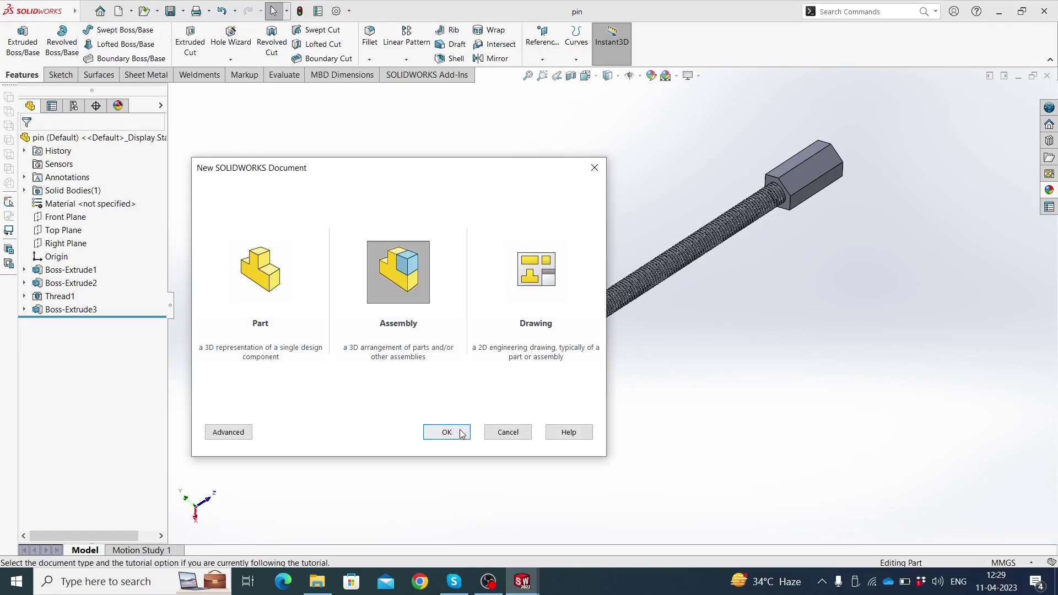
click(461, 433)
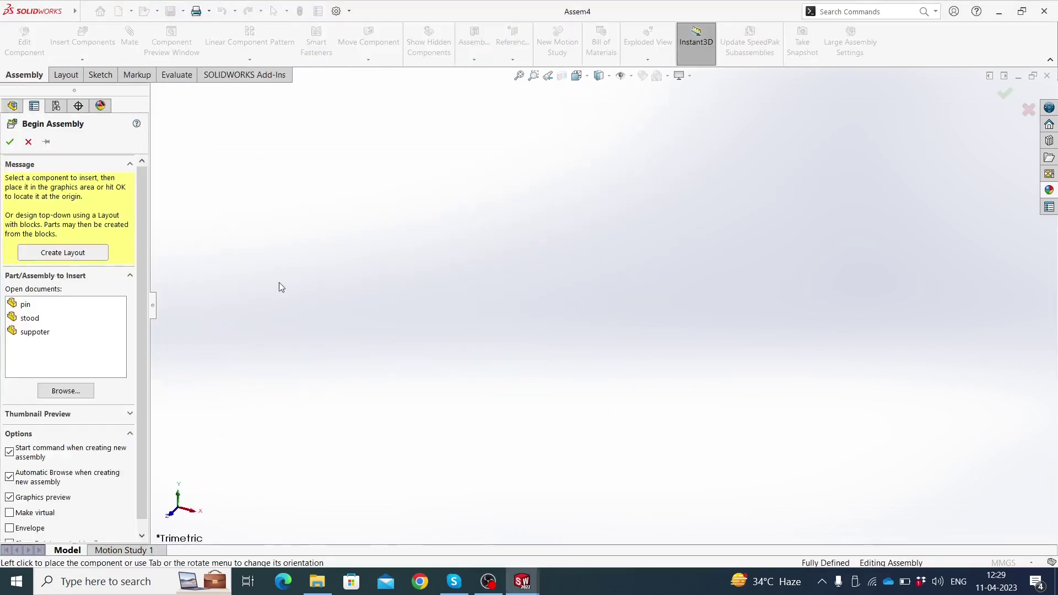
click(44, 332)
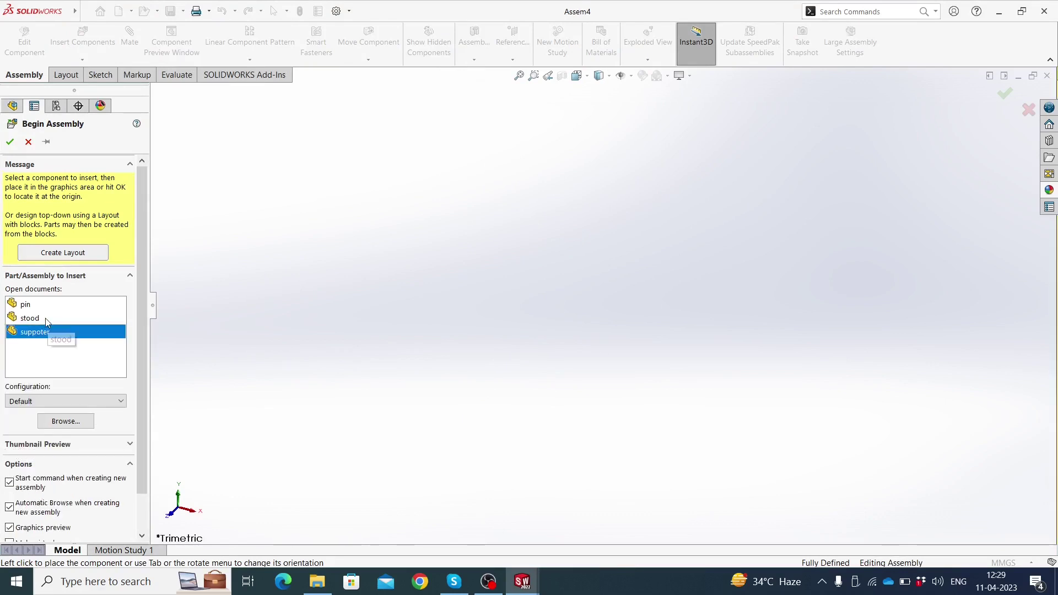
shift+click(43, 314)
click(419, 264)
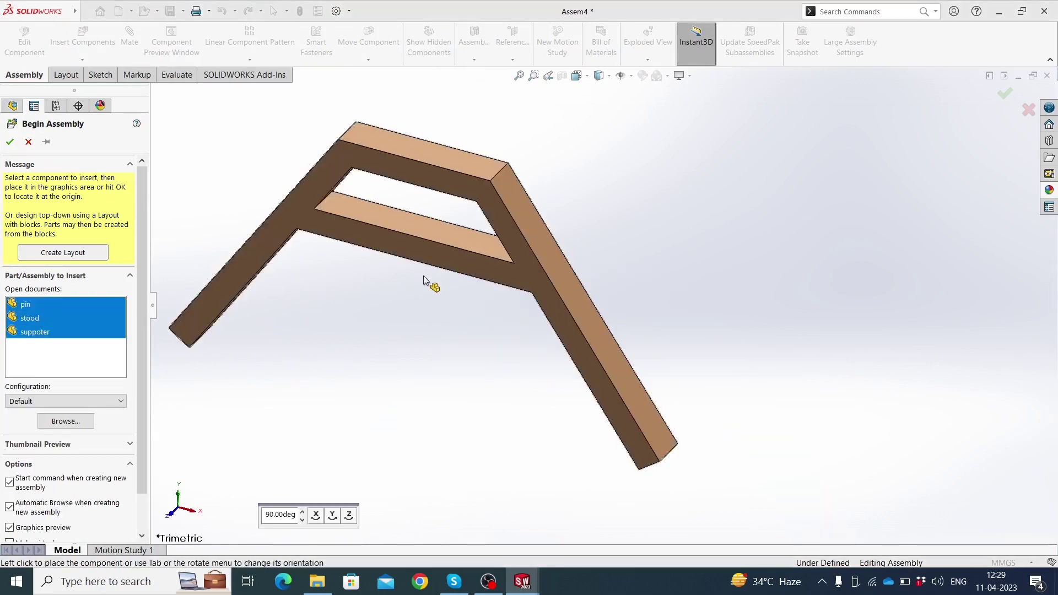
click(507, 294)
scroll(515, 300, up, 6)
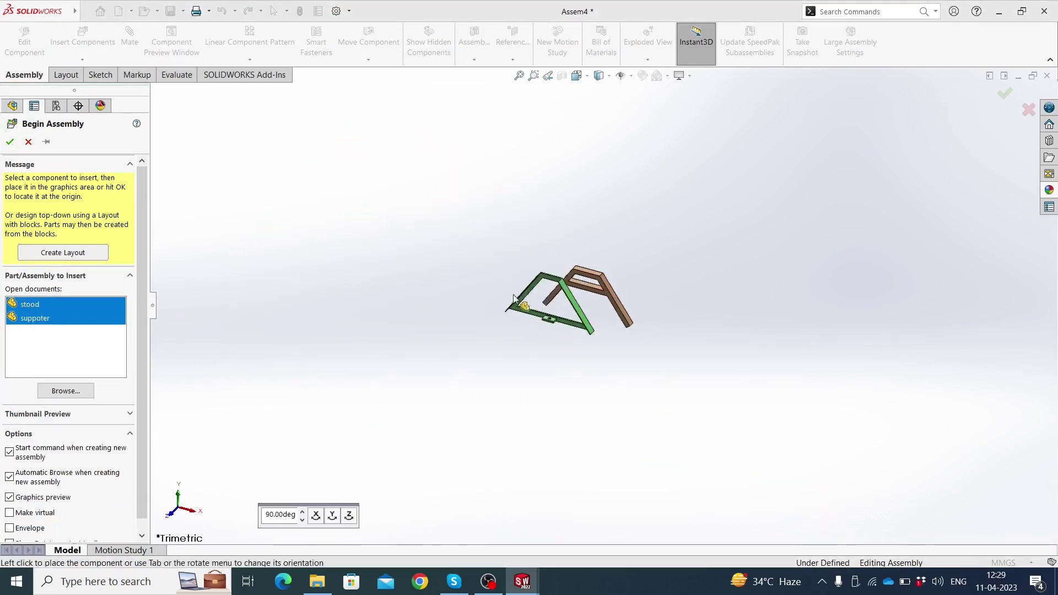
click(474, 286)
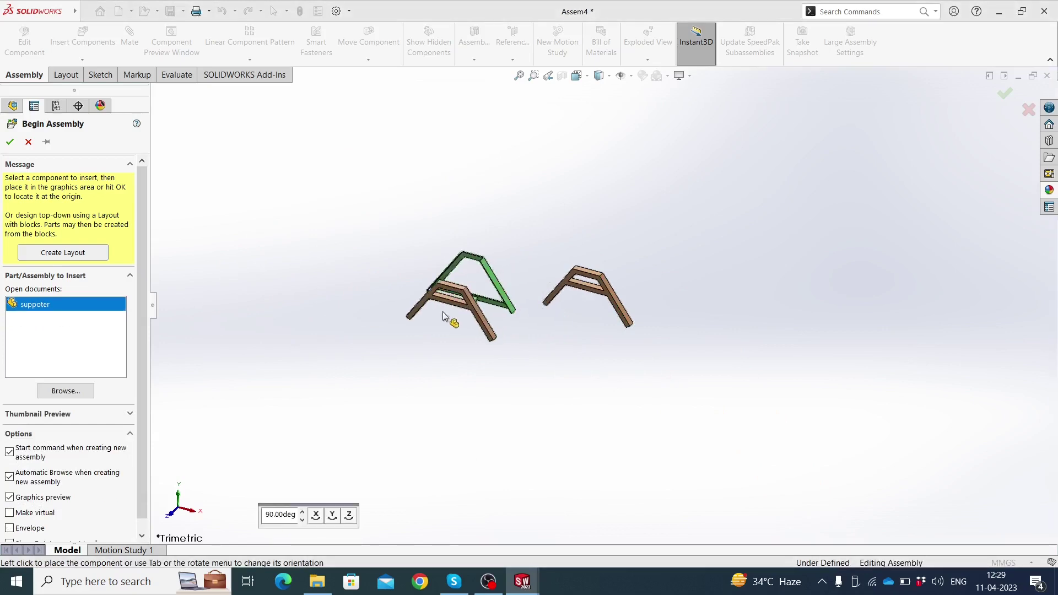
click(414, 316)
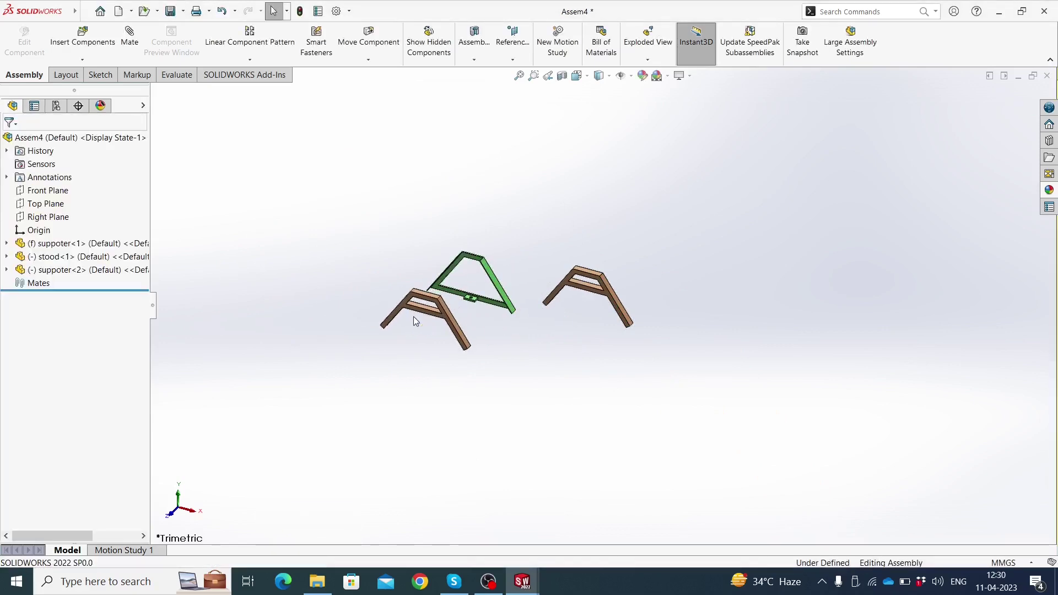
- Delete the extra suppoter<2> copy from the assembly
scroll(424, 312, down, 3)
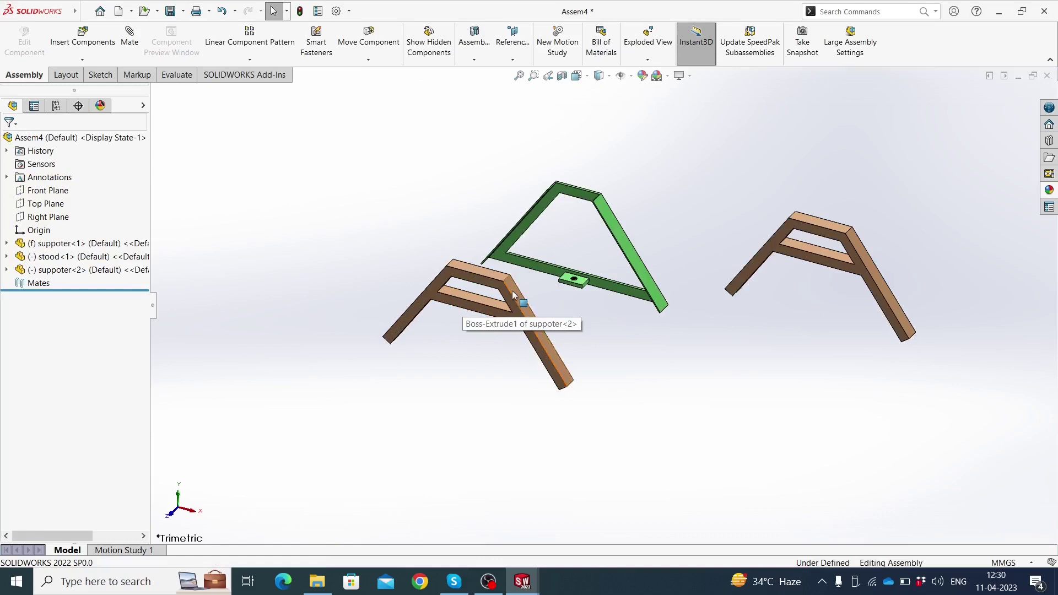
click(513, 295)
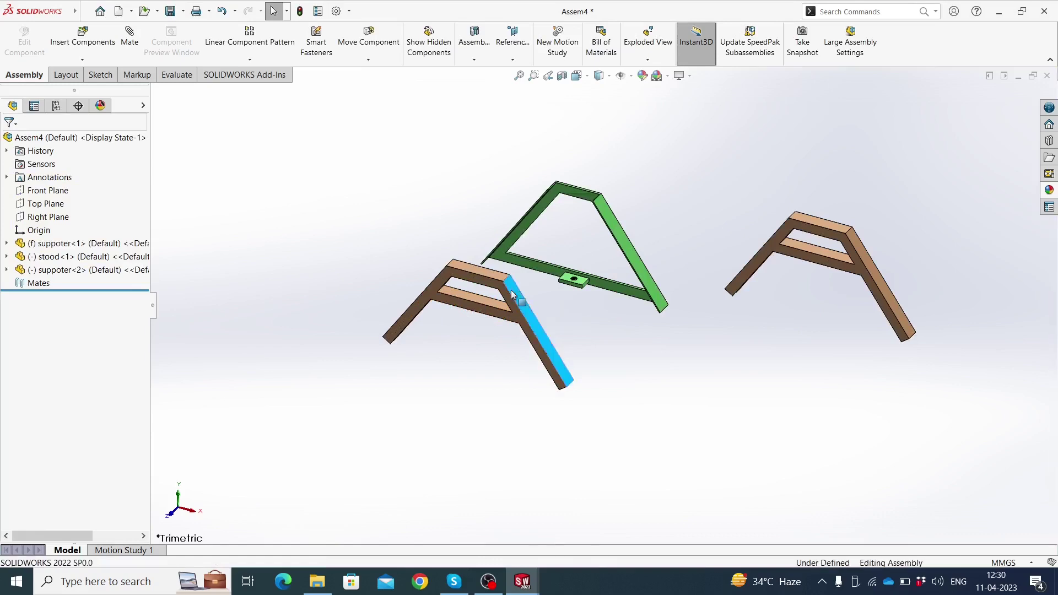
right_click(512, 295)
click(533, 420)
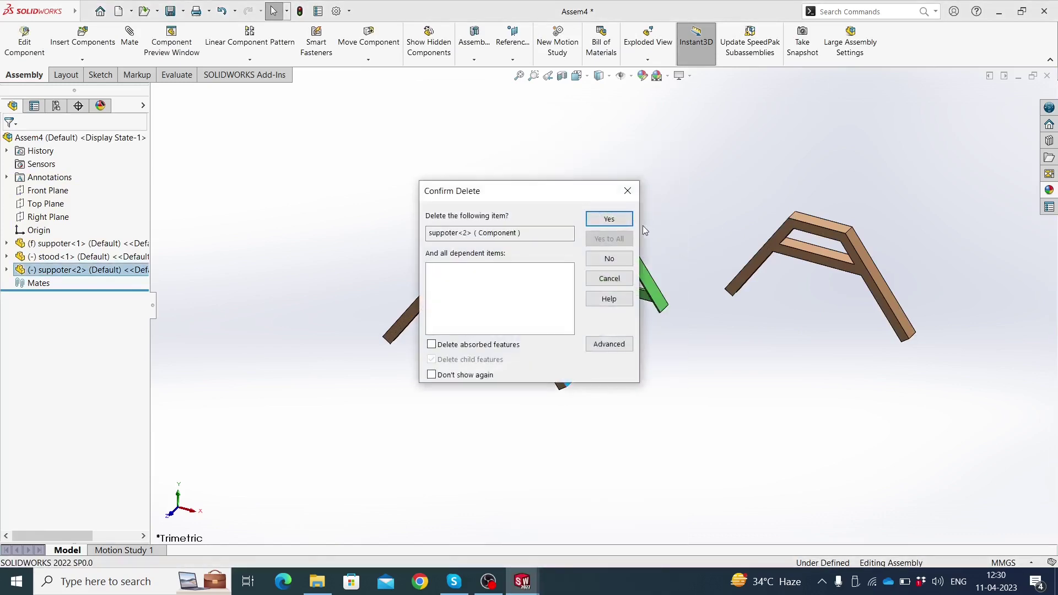
click(608, 220)
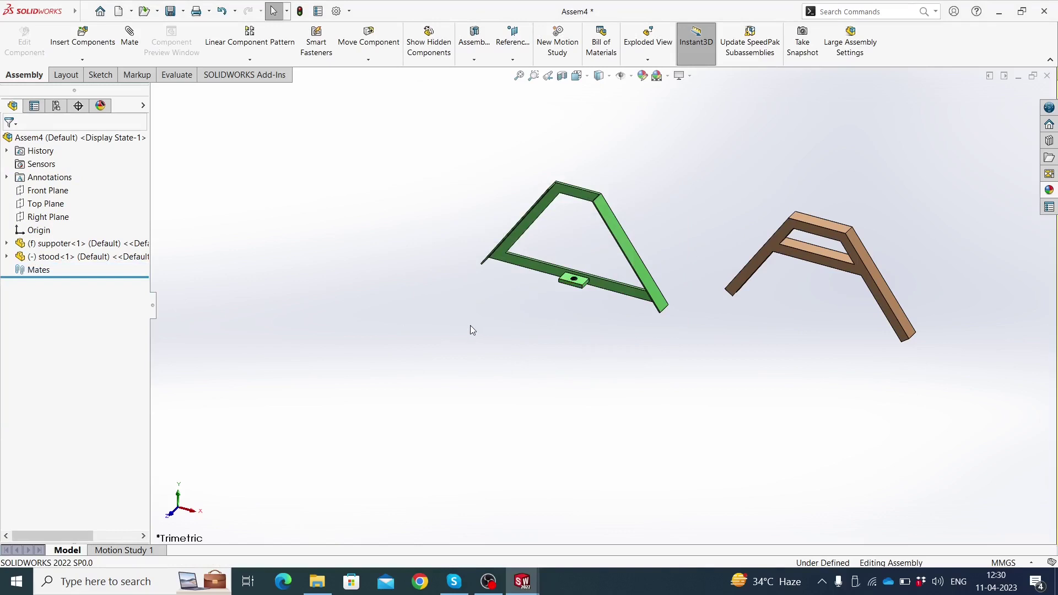
- Insert the pin part and place it beside the stand
click(85, 36)
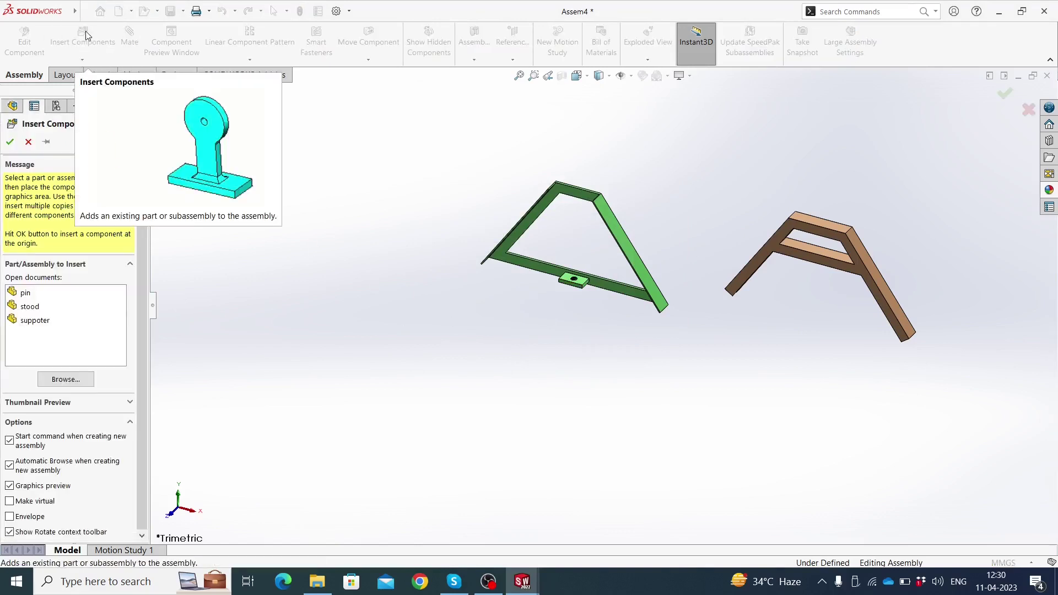
click(32, 294)
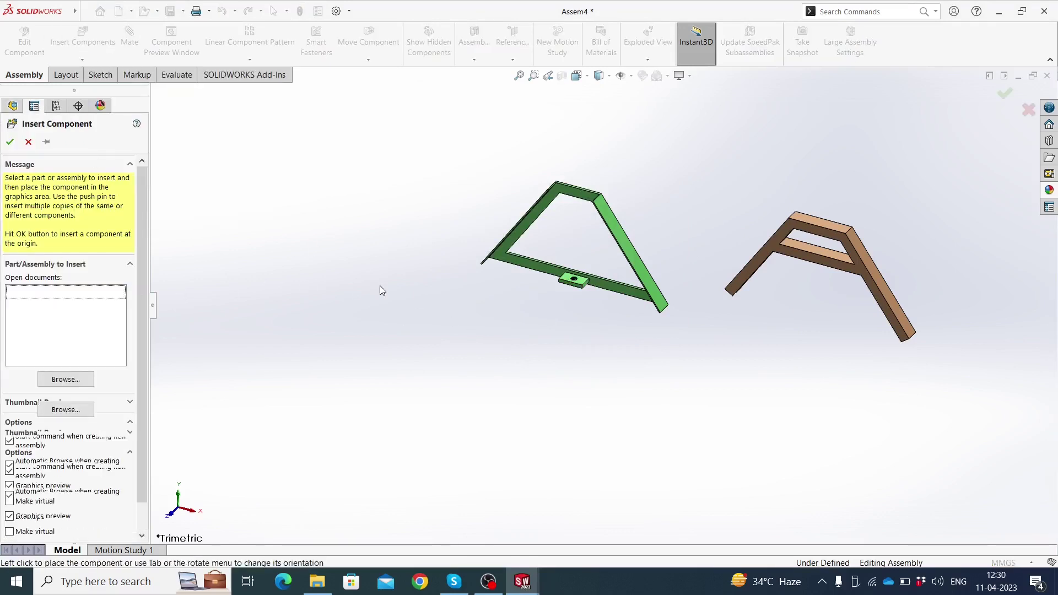
click(458, 314)
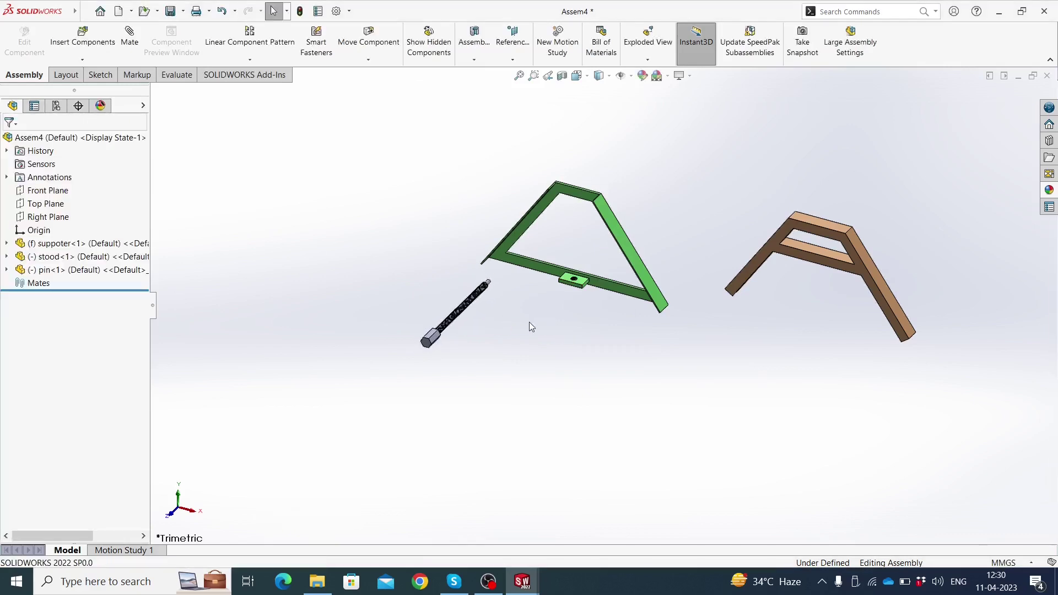
scroll(529, 319, down, 2)
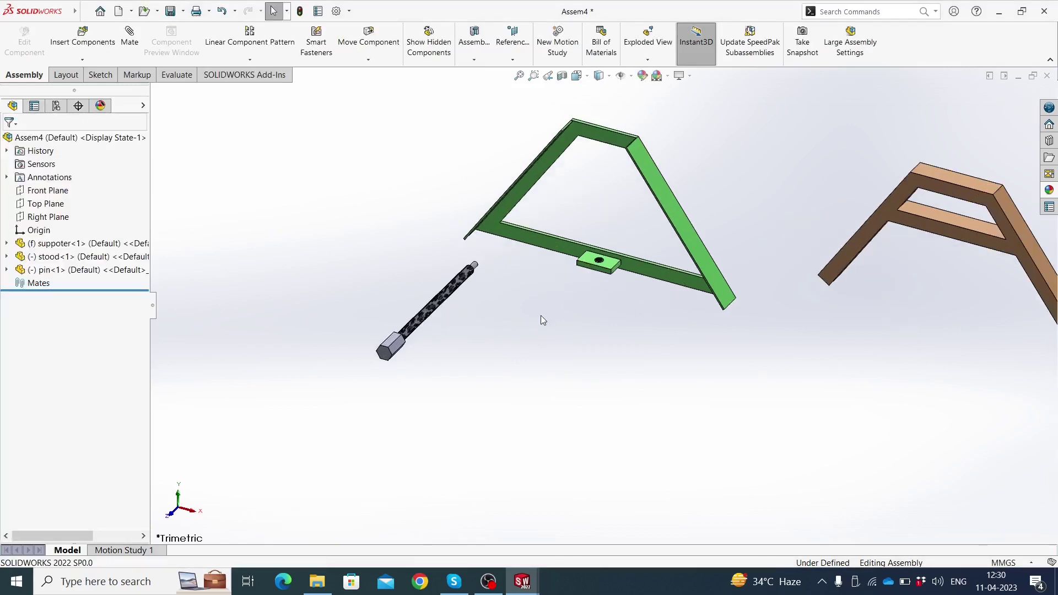
- Set the suppoter component to float and fix the stood frame in place
right_click(848, 250)
click(876, 348)
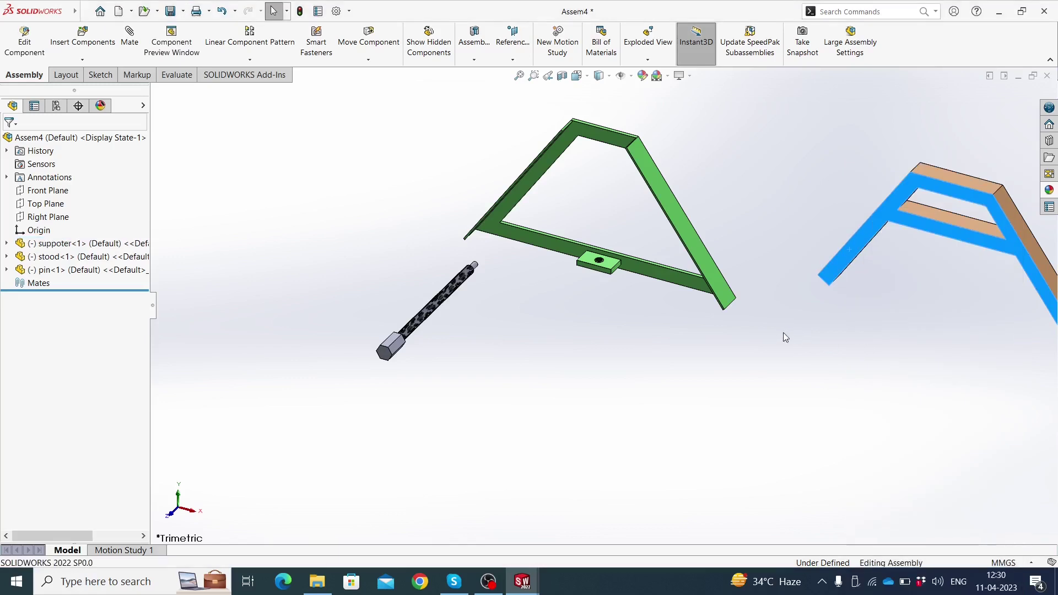
right_click(637, 271)
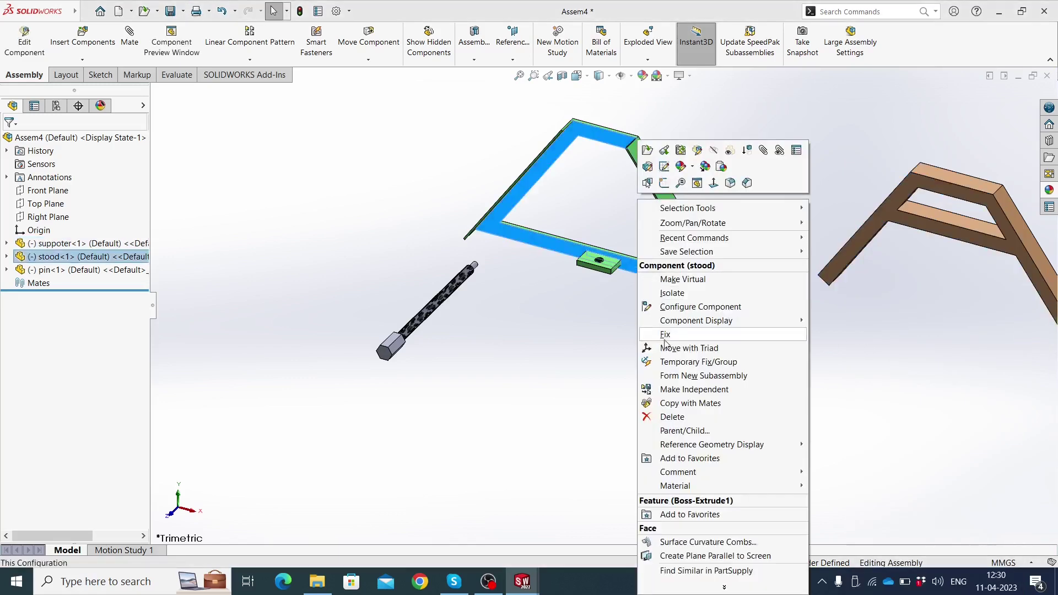
click(610, 336)
- Orbit and pan the assembly to bring all three parts into view
mouse_move(609, 325)
middle_down()
mouse_move(607, 350)
mouse_move(706, 325)
mouse_move(801, 345)
middle_up()
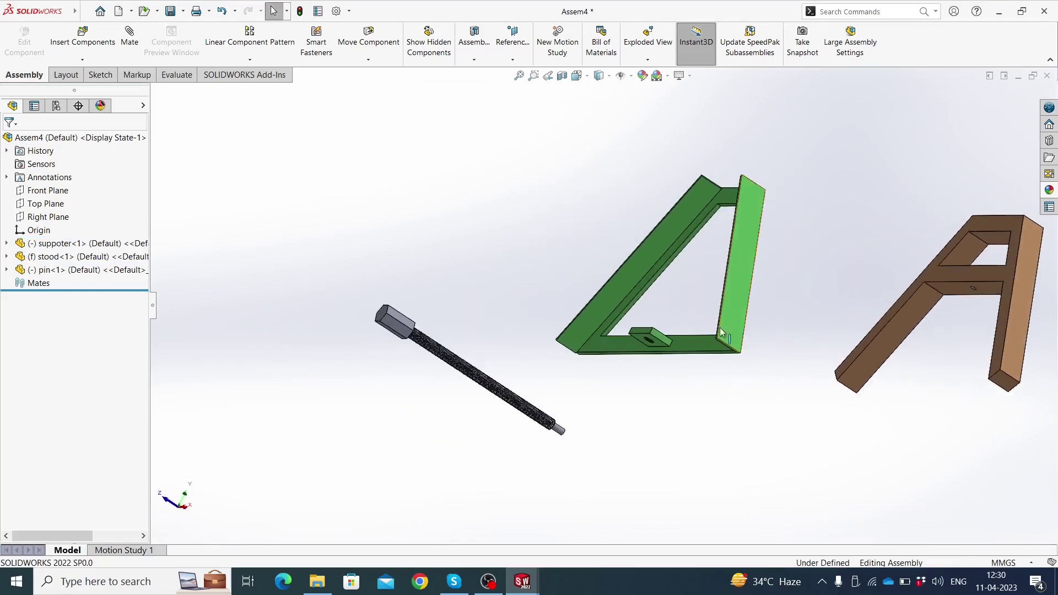
ctrl+middle_drag(1019, 327, 859, 310)
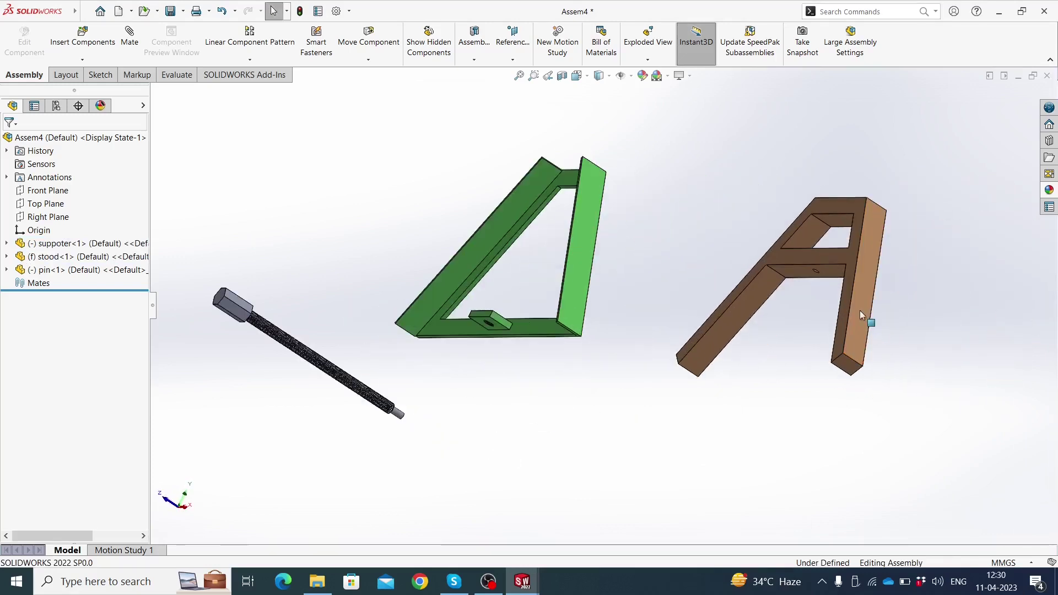
click(860, 309)
mouse_move(771, 353)
middle_down()
mouse_move(909, 378)
mouse_move(549, 210)
middle_up()
click(549, 210)
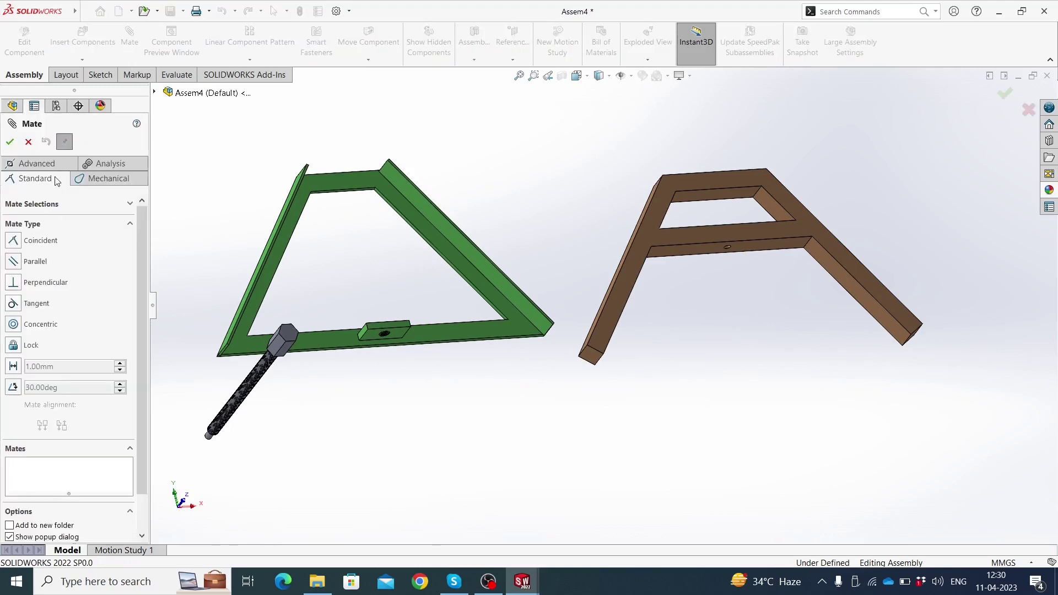
- Start a Width mate using the stood frame's two side faces as width references
click(54, 165)
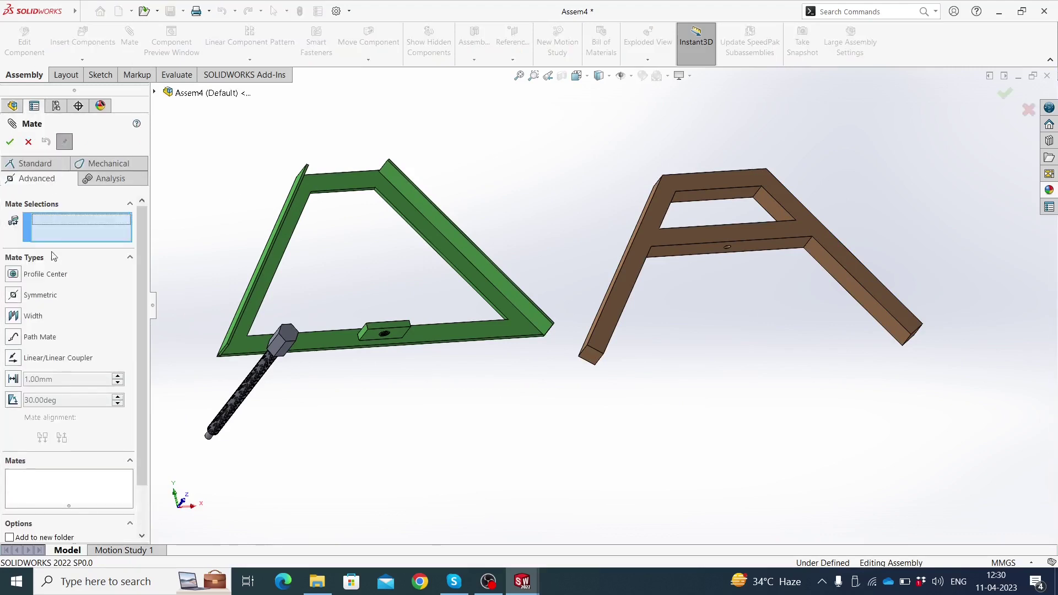
click(15, 317)
click(408, 213)
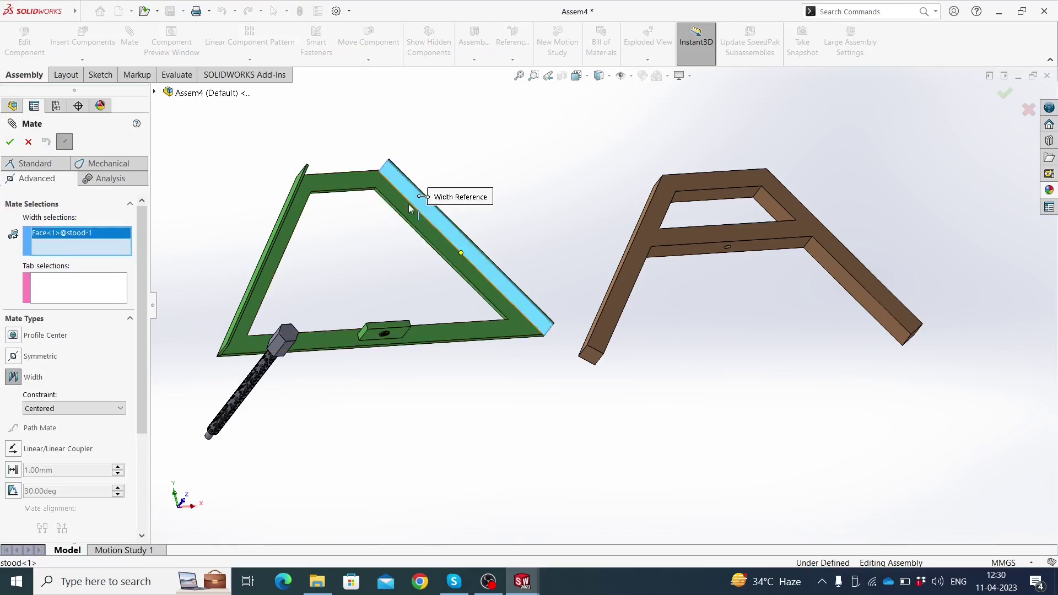
middle_drag(408, 212, 468, 202)
middle_drag(353, 193, 342, 213)
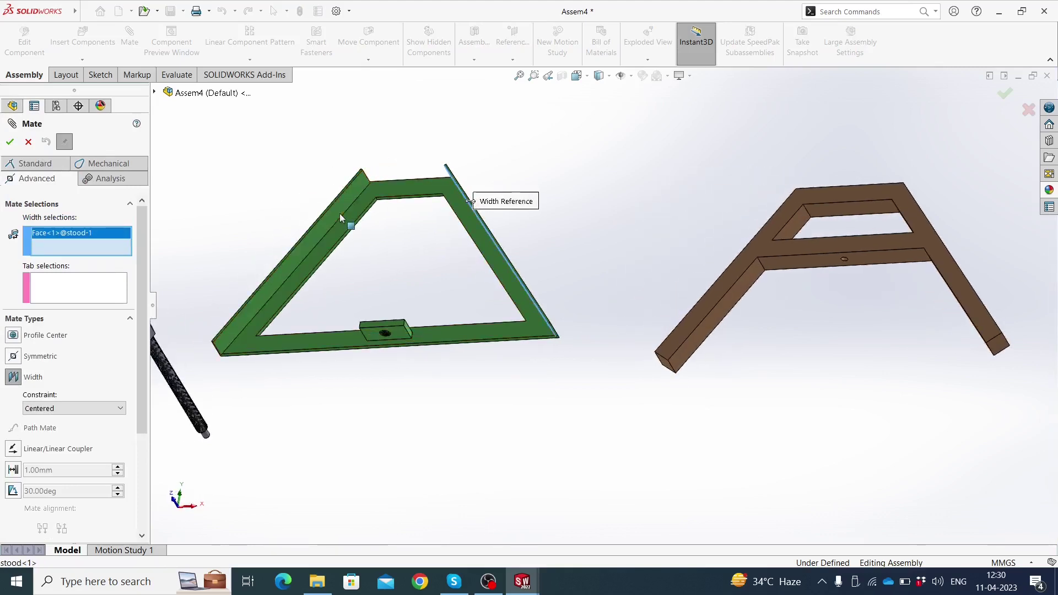
click(342, 212)
- Pick the suppoter's two leg faces as tab references and confirm the centred Width1 mate
mouse_move(586, 259)
middle_down()
mouse_move(636, 256)
mouse_move(613, 236)
mouse_move(555, 225)
mouse_move(967, 203)
middle_up()
click(604, 233)
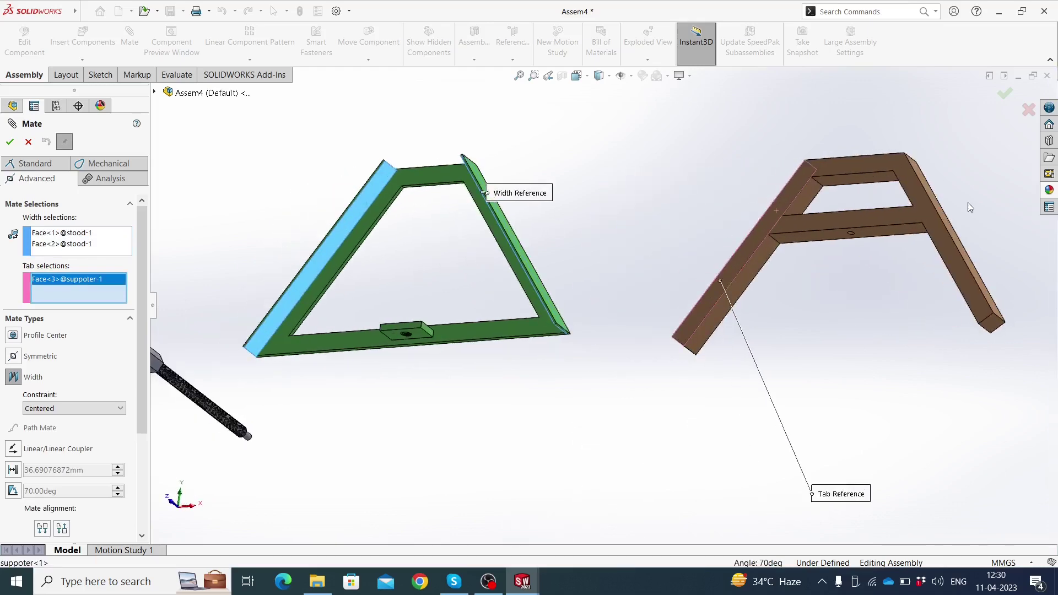
scroll(924, 204, down, 3)
scroll(841, 196, down, 3)
click(822, 194)
scroll(821, 194, up, 2)
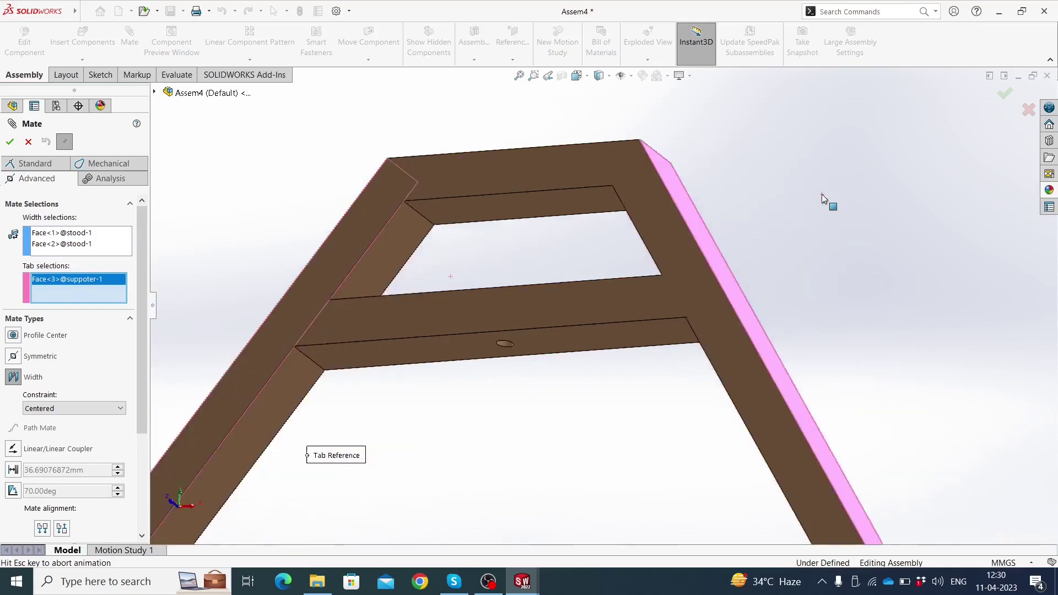
scroll(696, 259, up, 5)
scroll(632, 278, up, 3)
scroll(612, 295, up, 2)
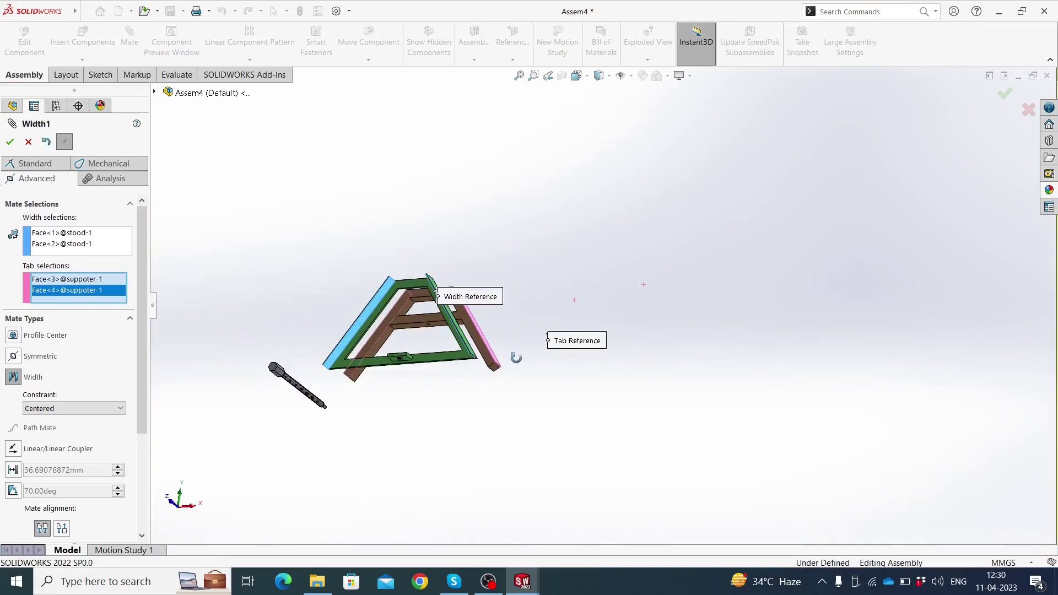
middle_drag(516, 357, 291, 333)
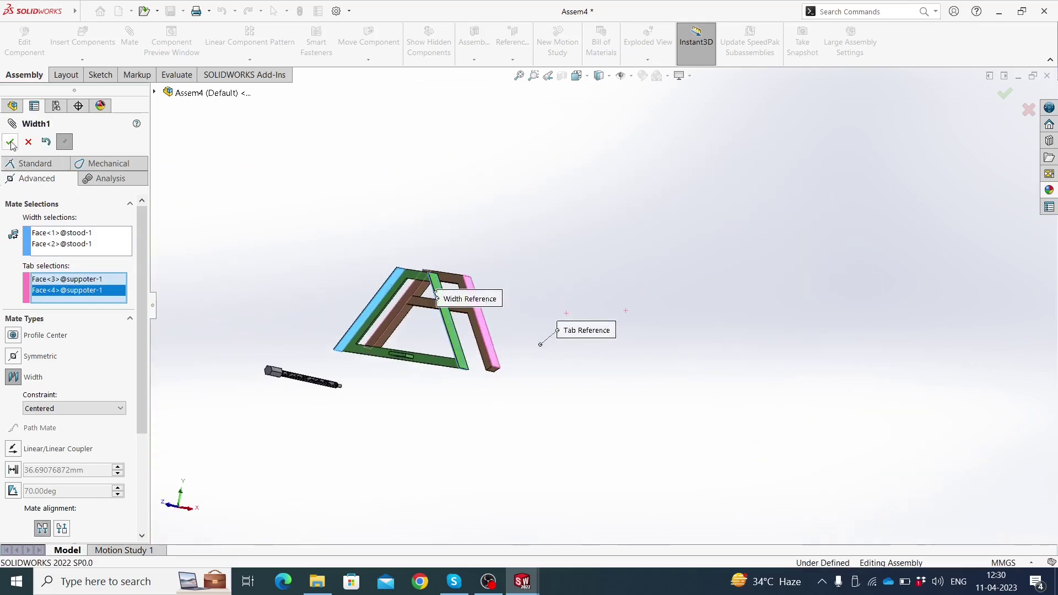
key(Return)
mouse_move(394, 404)
middle_down()
mouse_move(427, 323)
mouse_move(488, 383)
mouse_move(442, 339)
mouse_move(405, 394)
middle_up()
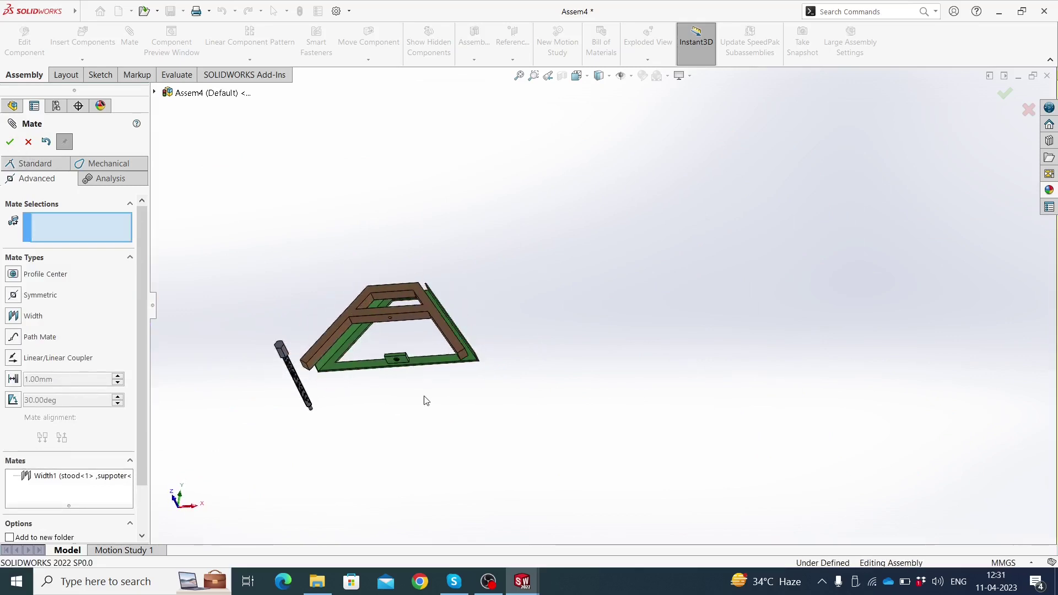
- Pick the suppoter hole edge and the stood threaded hole edge, then close the mate dialog
scroll(406, 319, down, 2)
scroll(456, 308, down, 3)
scroll(531, 298, down, 3)
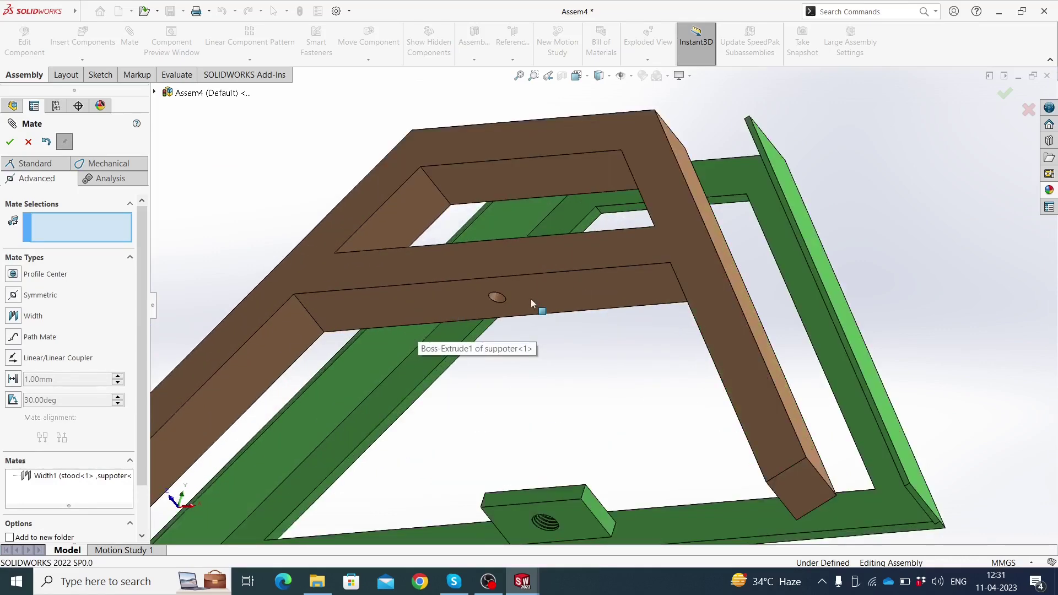
scroll(496, 305, down, 3)
scroll(496, 287, down, 1)
click(496, 277)
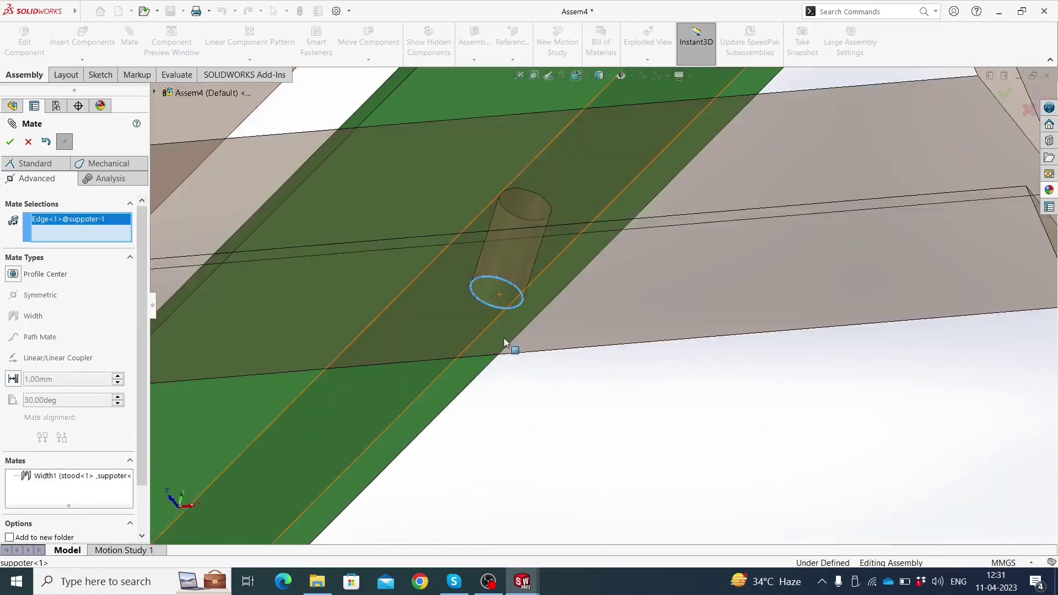
scroll(575, 481, up, 2)
scroll(577, 478, up, 3)
scroll(633, 430, down, 4)
scroll(659, 406, down, 2)
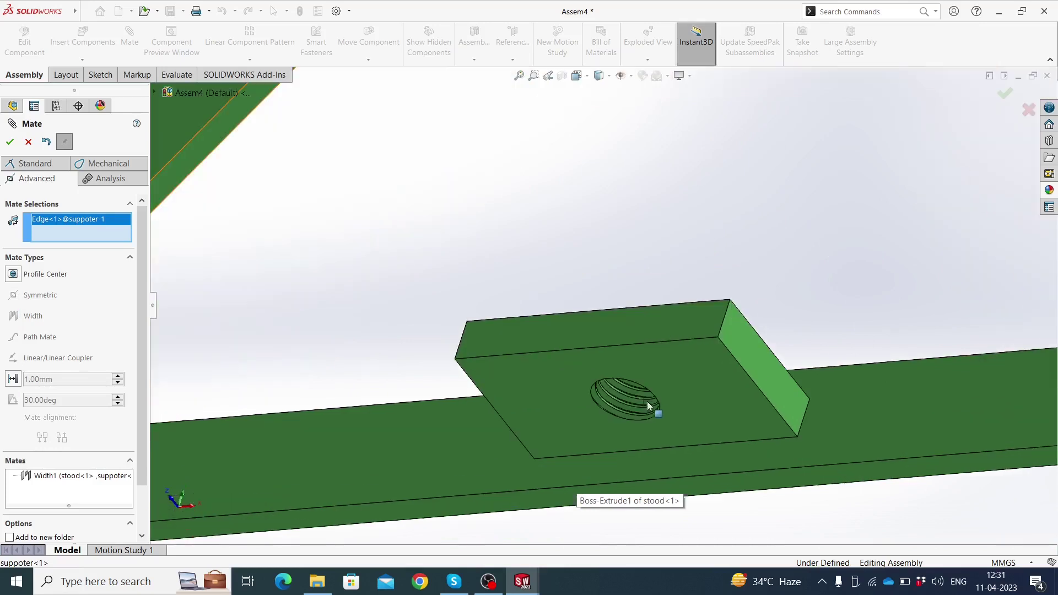
click(617, 380)
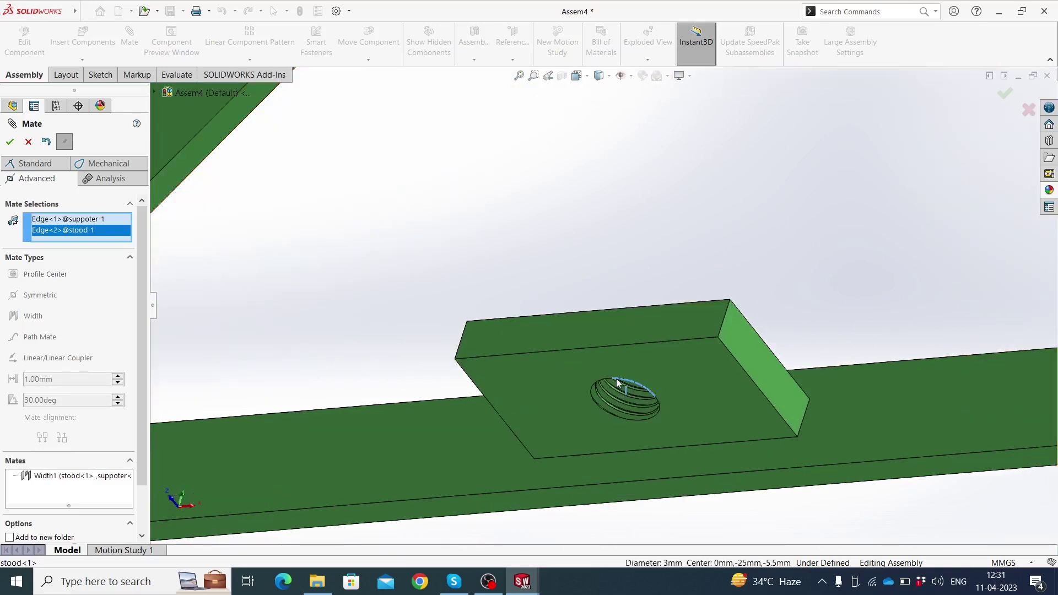
scroll(319, 316, up, 2)
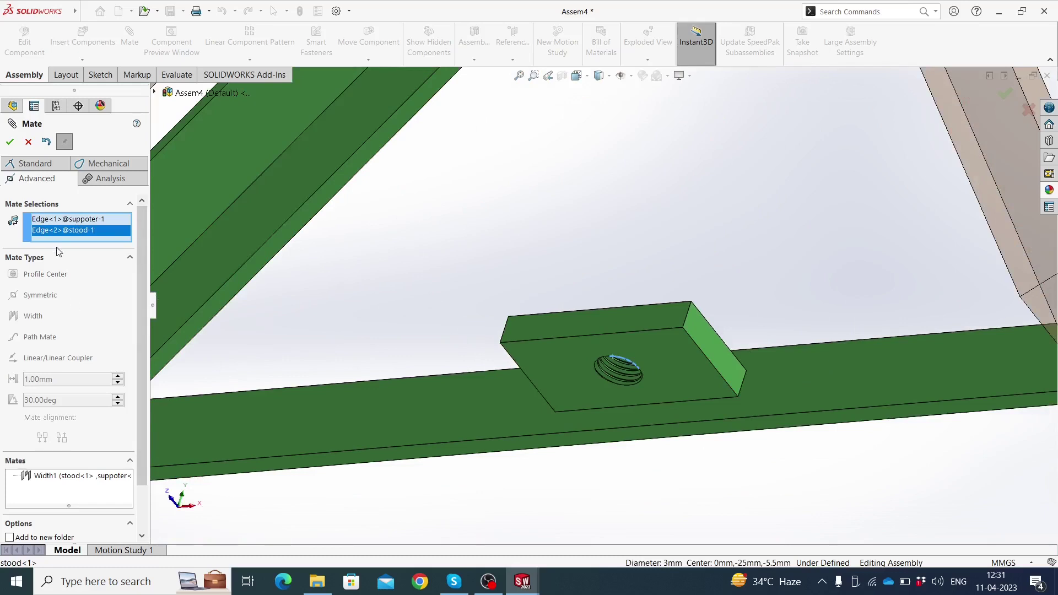
click(27, 142)
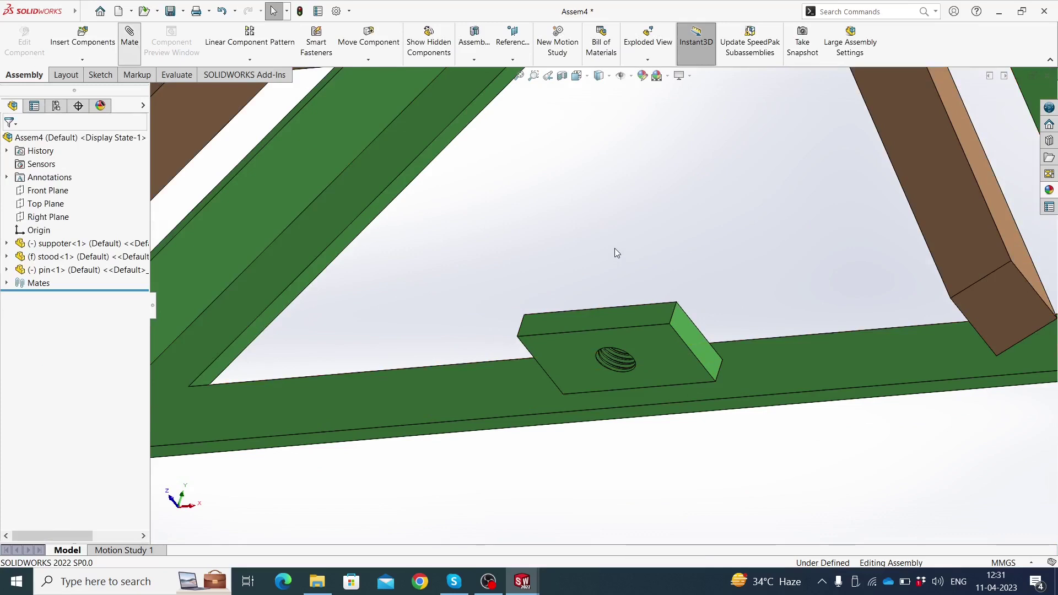
- Reselect both hole edges, cancel the unfinished mate, and orbit out to the whole assembly
scroll(613, 248, up, 4)
scroll(578, 181, down, 3)
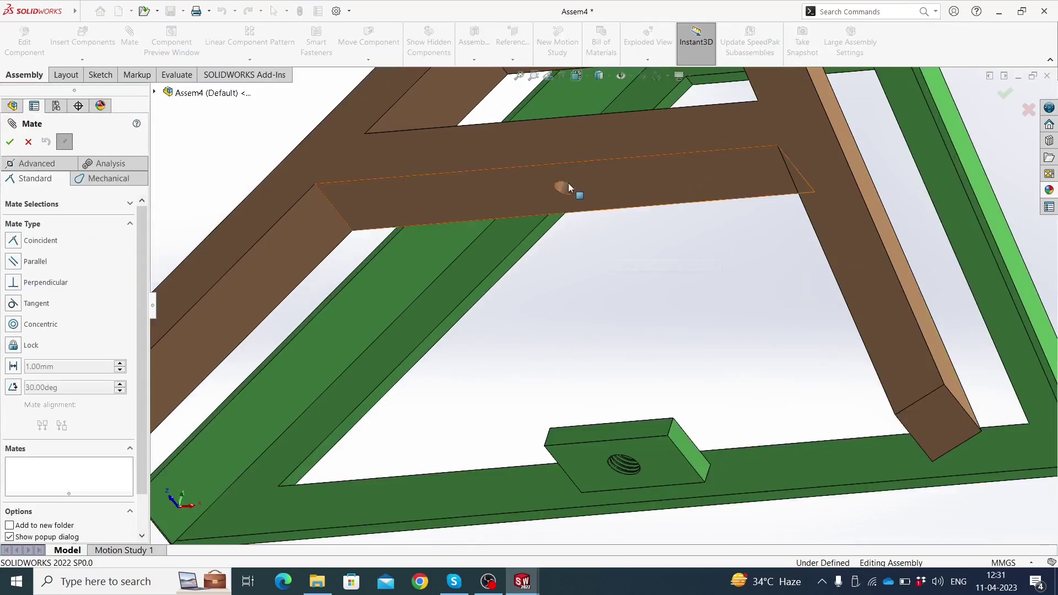
click(566, 187)
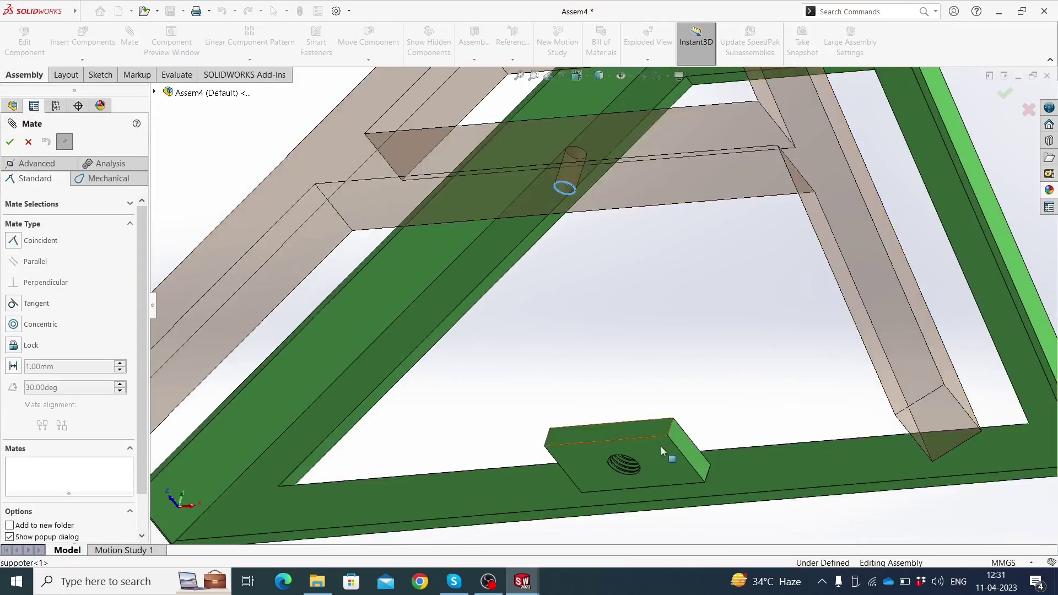
click(632, 464)
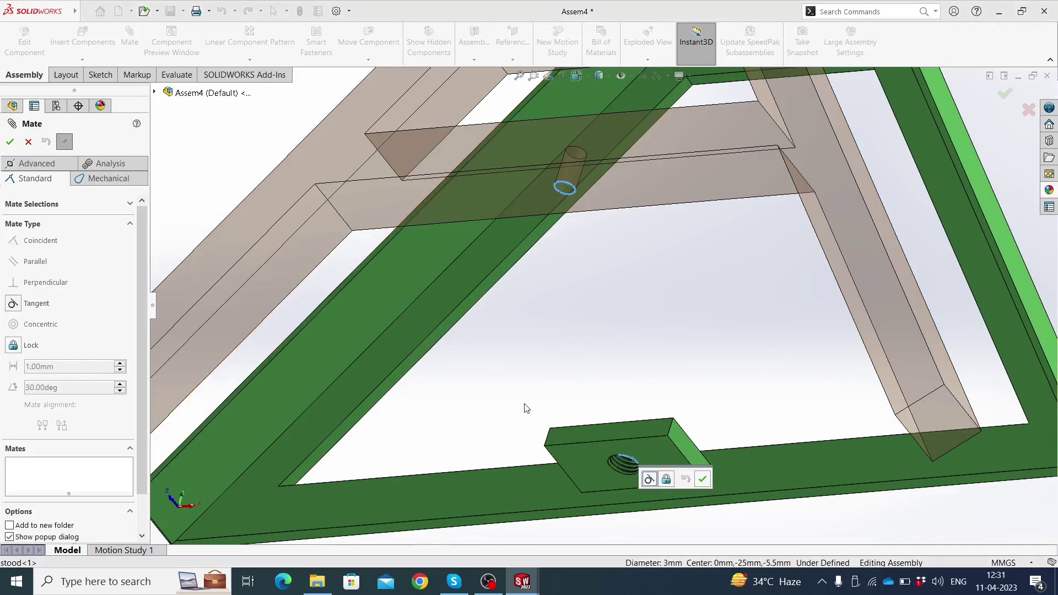
key(Escape)
key(Escape)
mouse_move(526, 408)
middle_down()
mouse_move(509, 302)
mouse_move(544, 400)
mouse_move(577, 392)
middle_up()
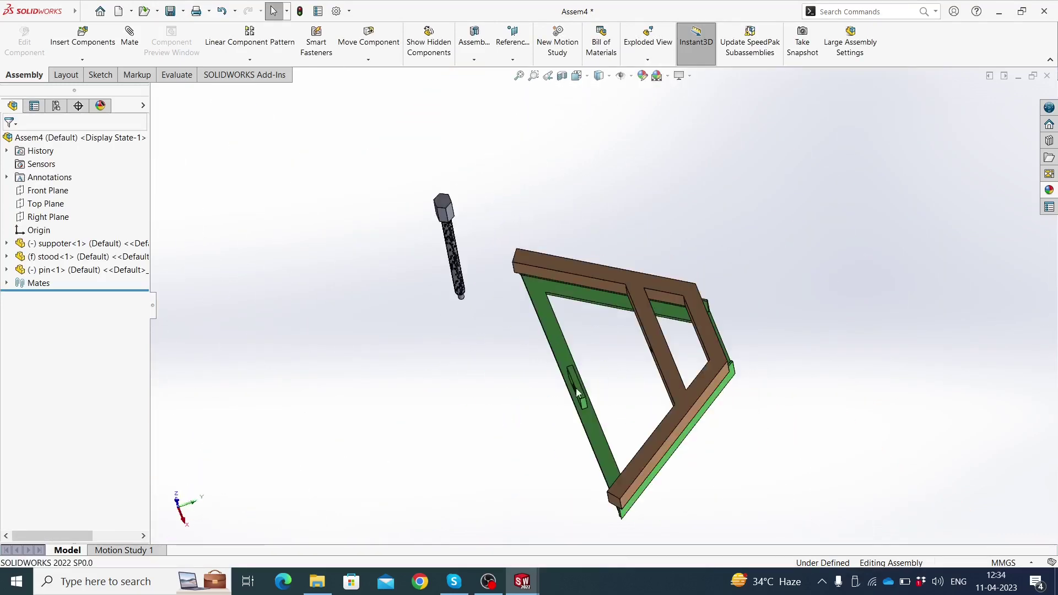
- Delete the Width3 mate from the assembly's mate list
click(7, 283)
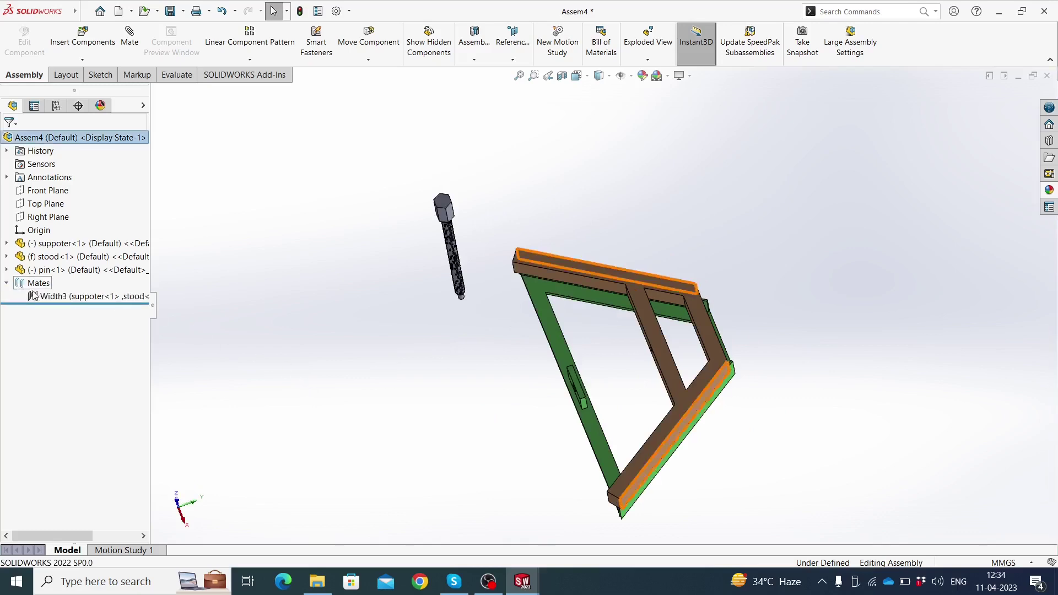
right_click(56, 296)
click(95, 337)
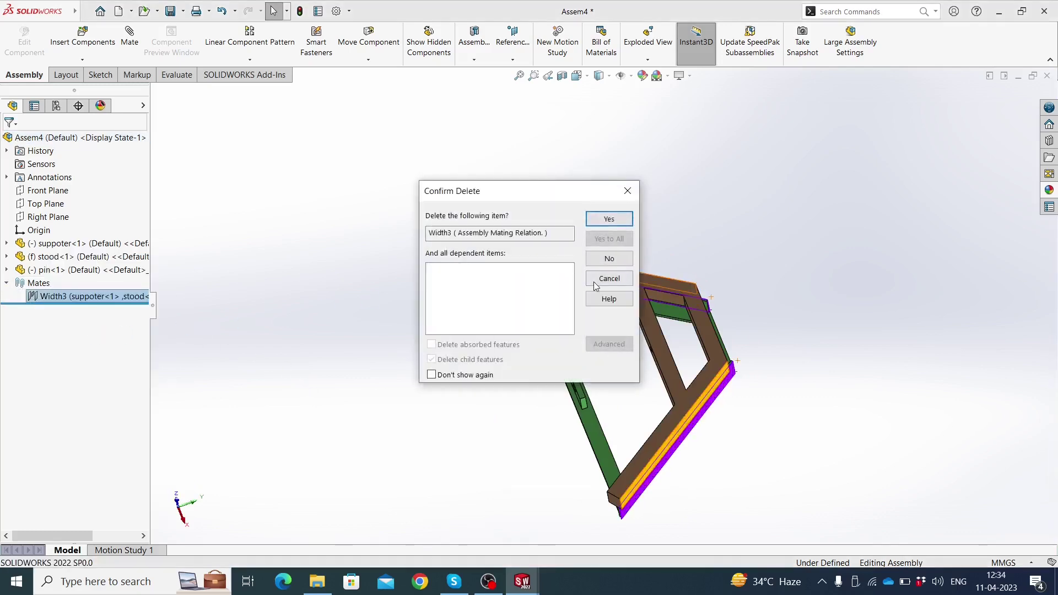
click(609, 219)
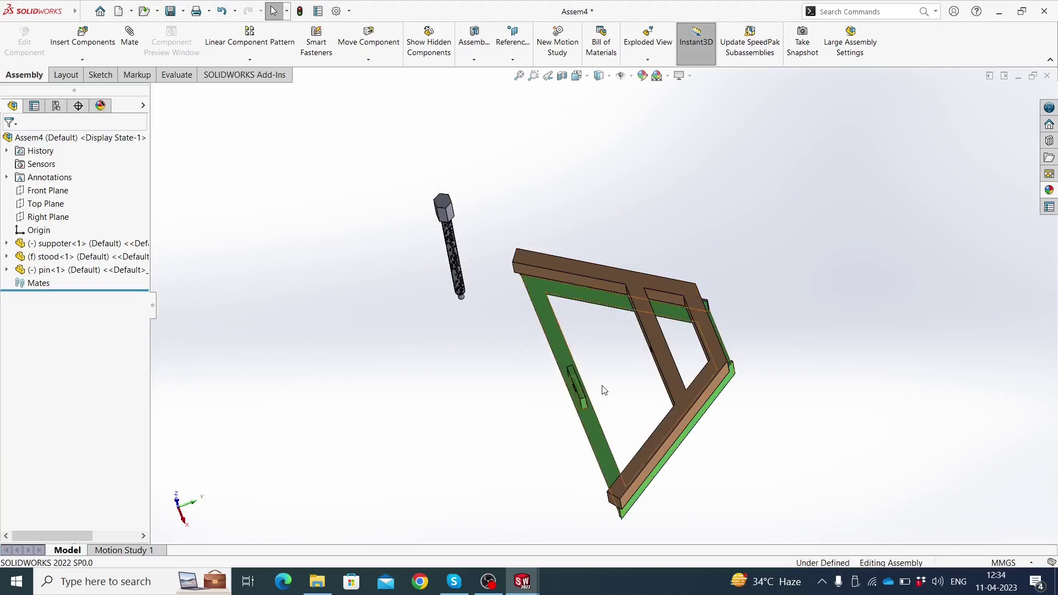
- Add a Concentric mate between the stand's threaded hole face and the supporter's hole face
scroll(573, 391, down, 2)
scroll(623, 347, down, 2)
scroll(547, 418, down, 3)
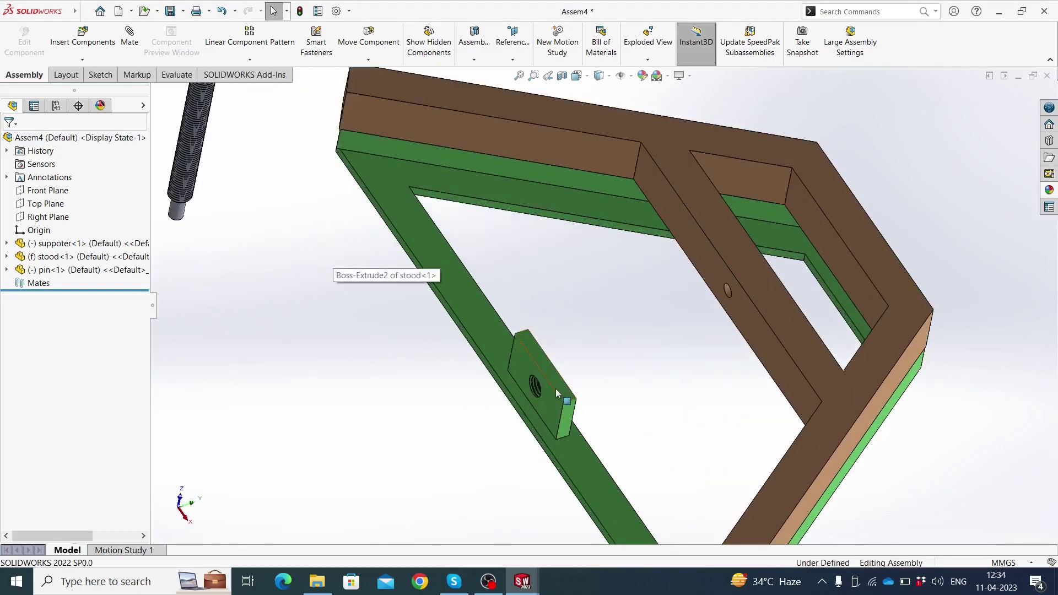
scroll(543, 393, down, 3)
scroll(534, 385, down, 2)
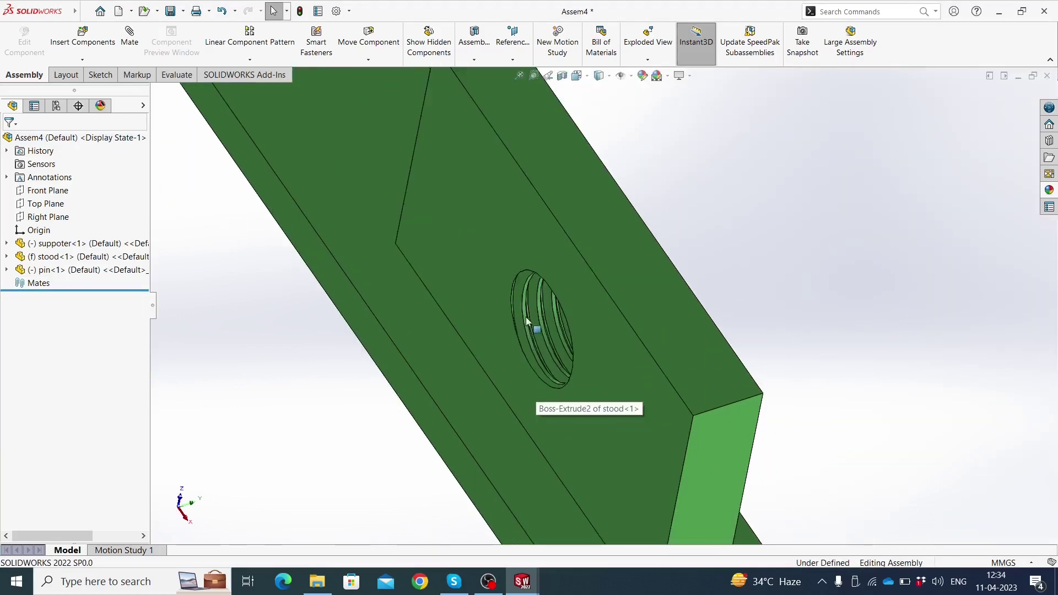
scroll(526, 321, down, 2)
scroll(522, 310, down, 3)
click(536, 254)
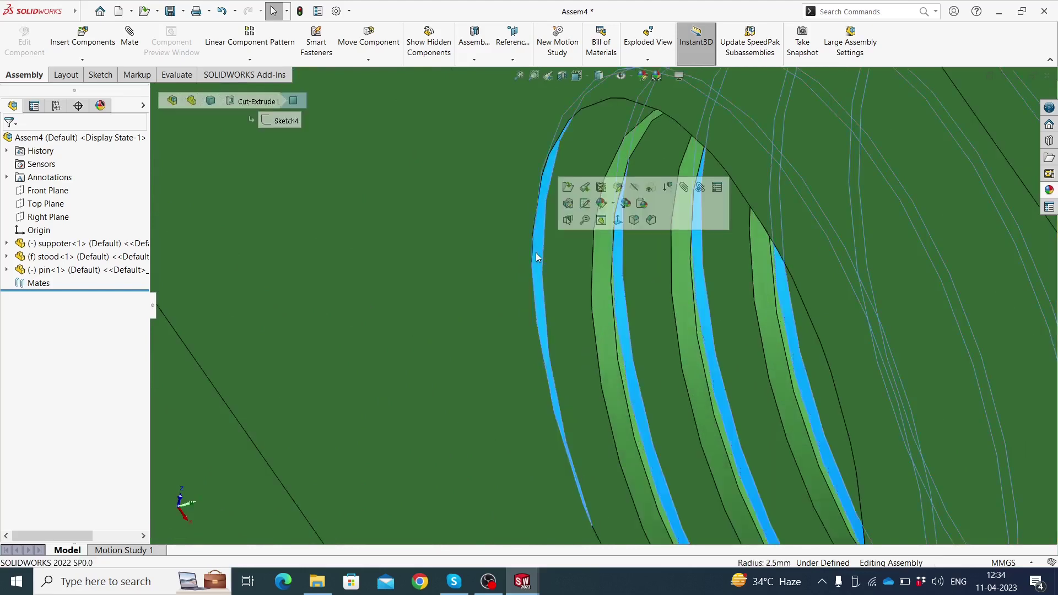
scroll(535, 253, up, 3)
scroll(666, 286, up, 2)
scroll(666, 287, up, 3)
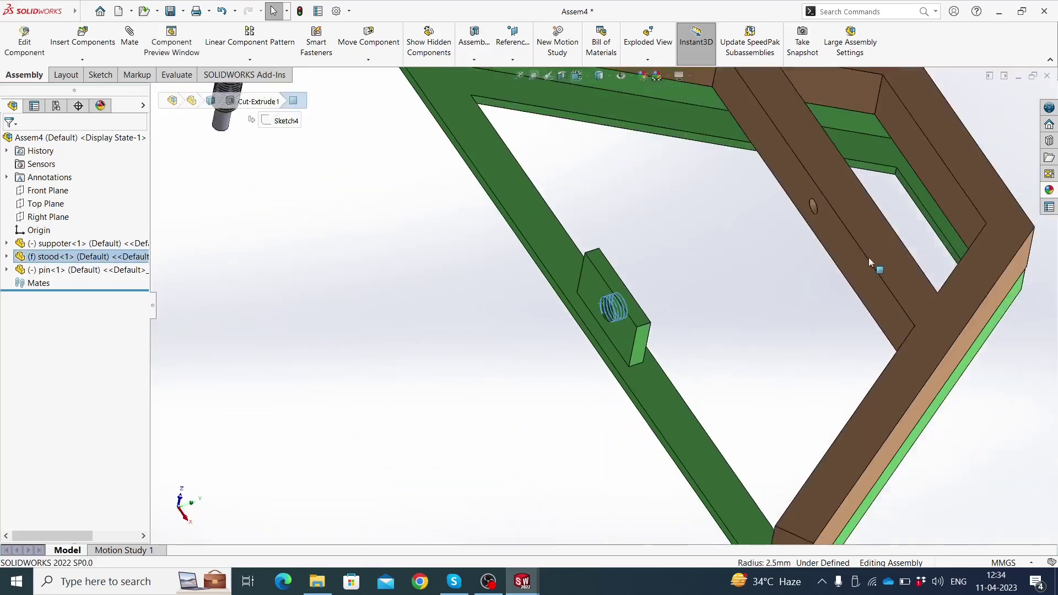
scroll(725, 179, down, 3)
scroll(722, 183, down, 2)
scroll(691, 217, down, 2)
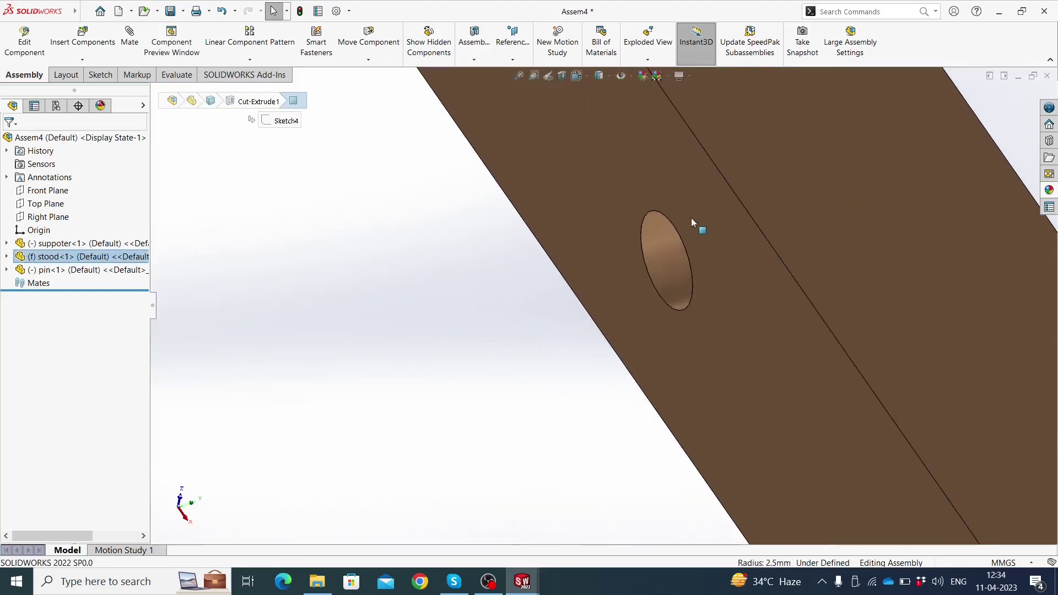
ctrl+click(662, 256)
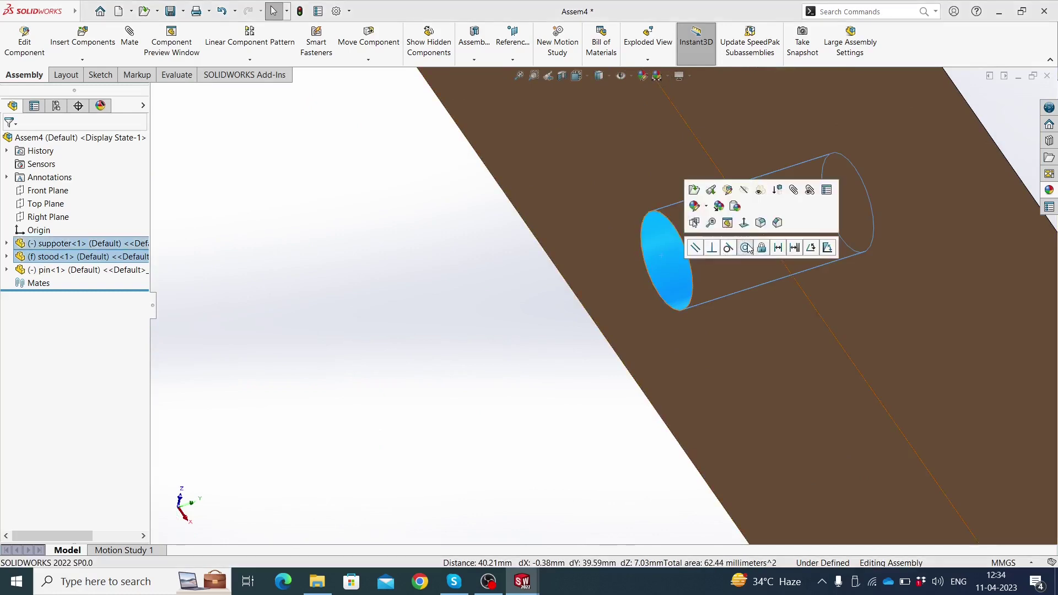
click(745, 248)
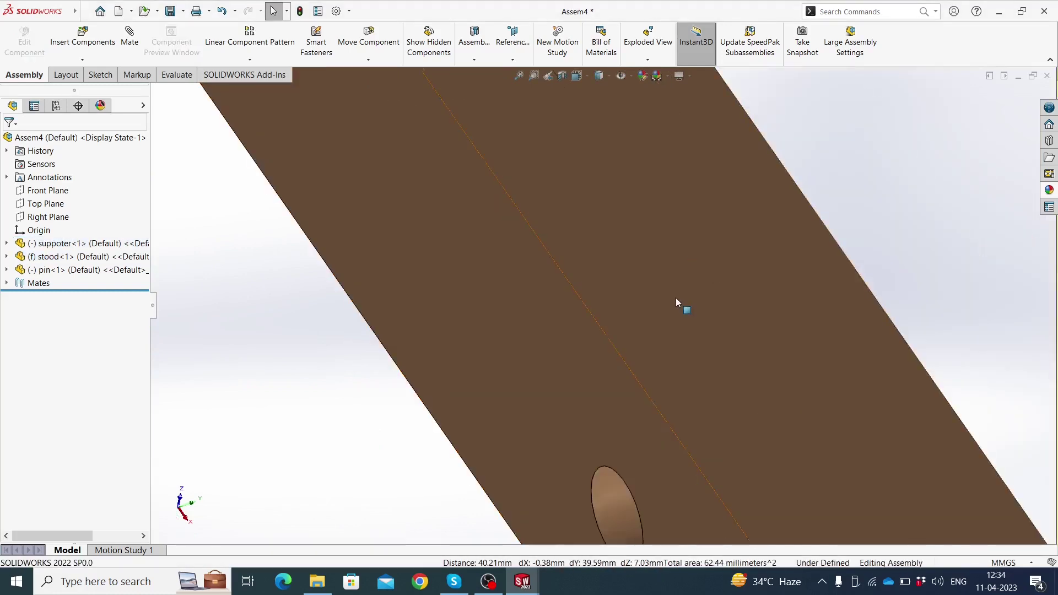
scroll(677, 301, up, 4)
scroll(677, 295, up, 3)
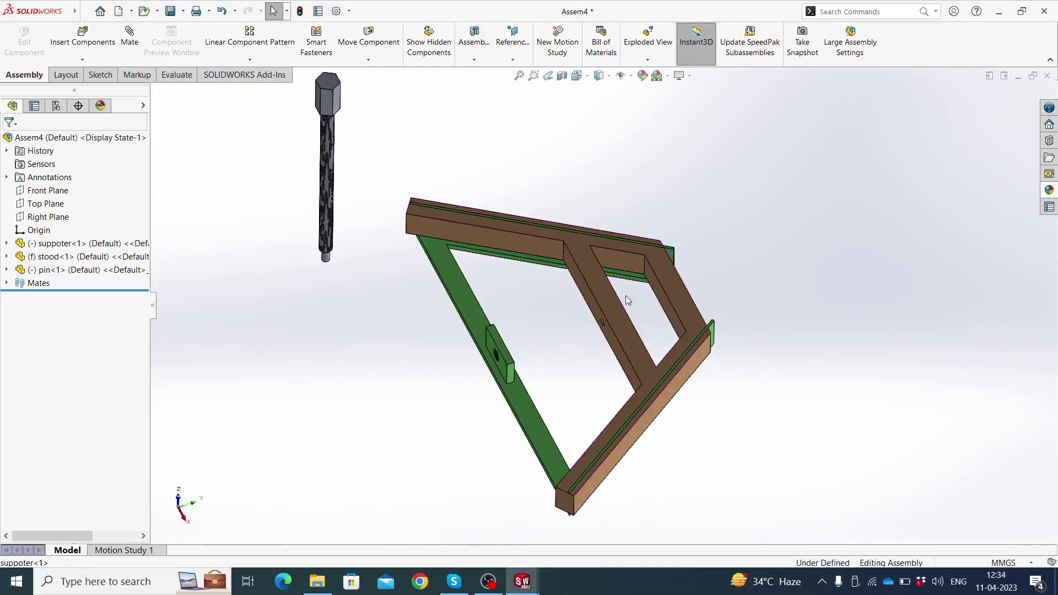
- Swing the brown supporter about its hole and mate its top face parallel to the green stand's top face
mouse_move(603, 296)
mouse_down()
mouse_move(532, 343)
mouse_move(535, 304)
mouse_up()
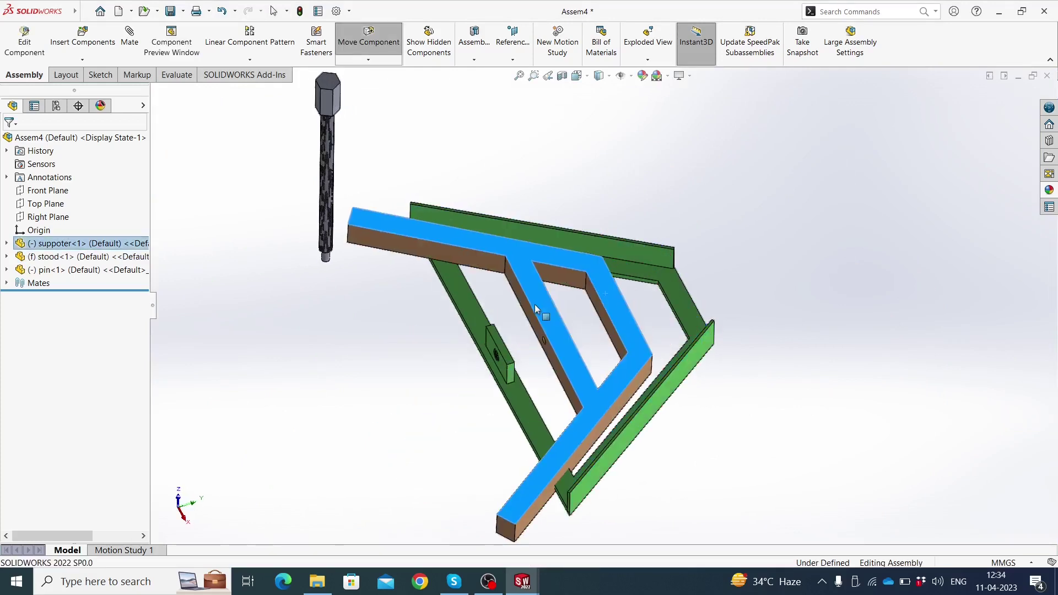
scroll(611, 490, down, 3)
click(588, 423)
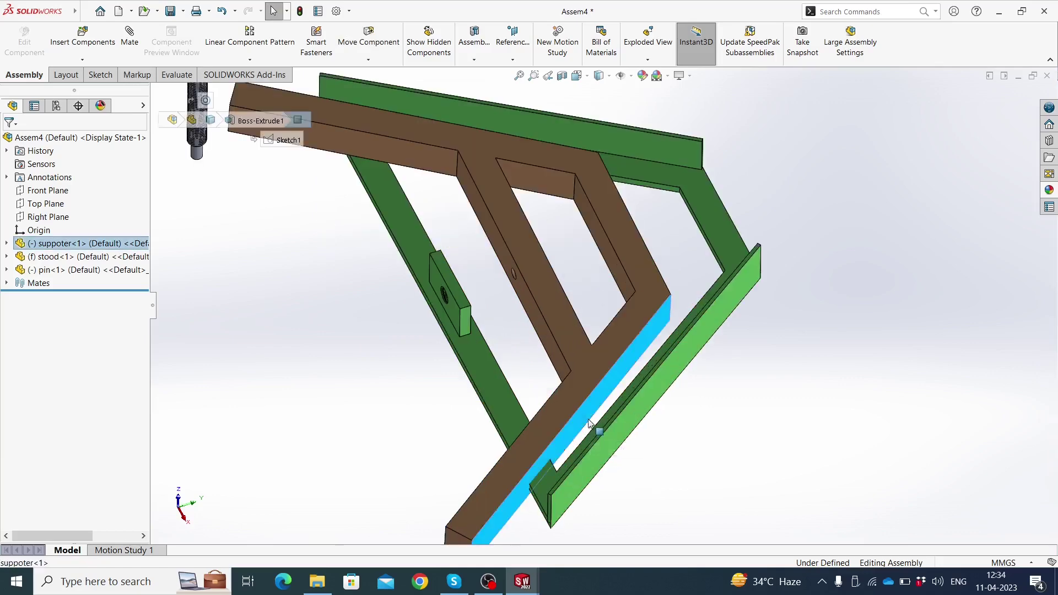
middle_drag(504, 368, 469, 231)
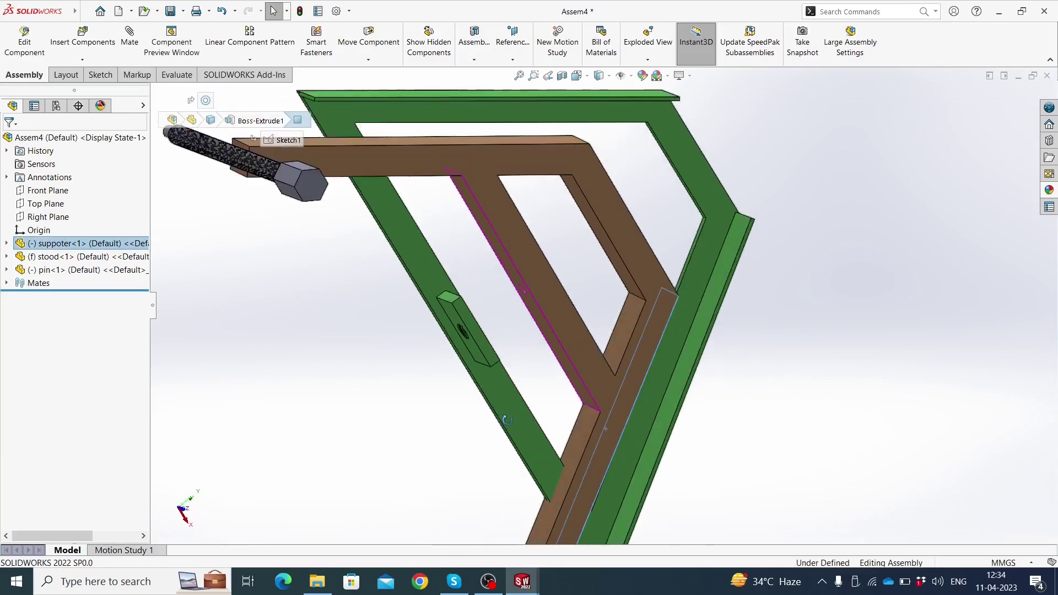
click(445, 157)
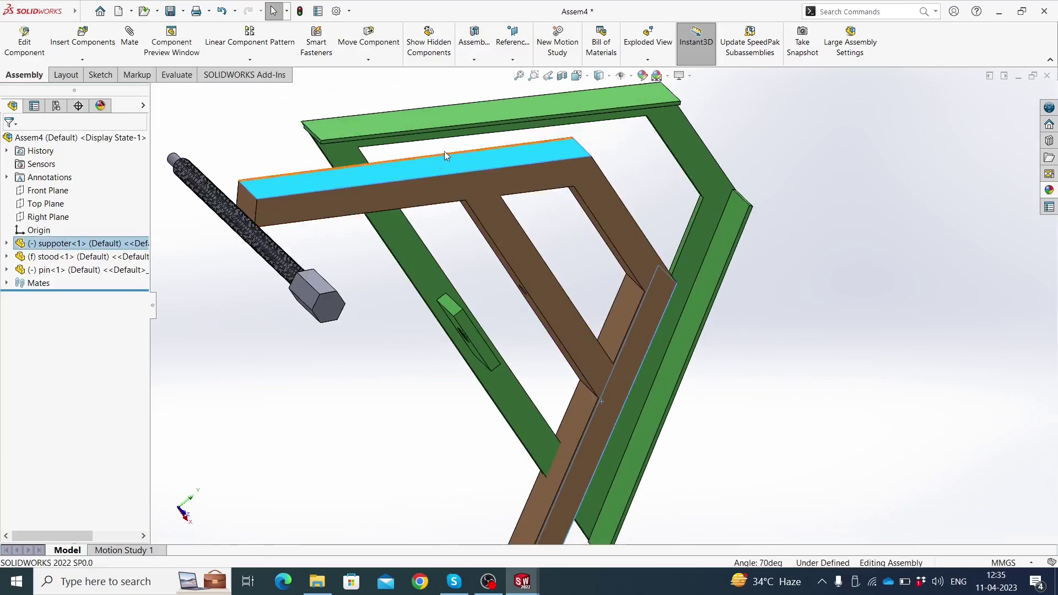
ctrl+click(441, 120)
middle_drag(513, 252, 709, 359)
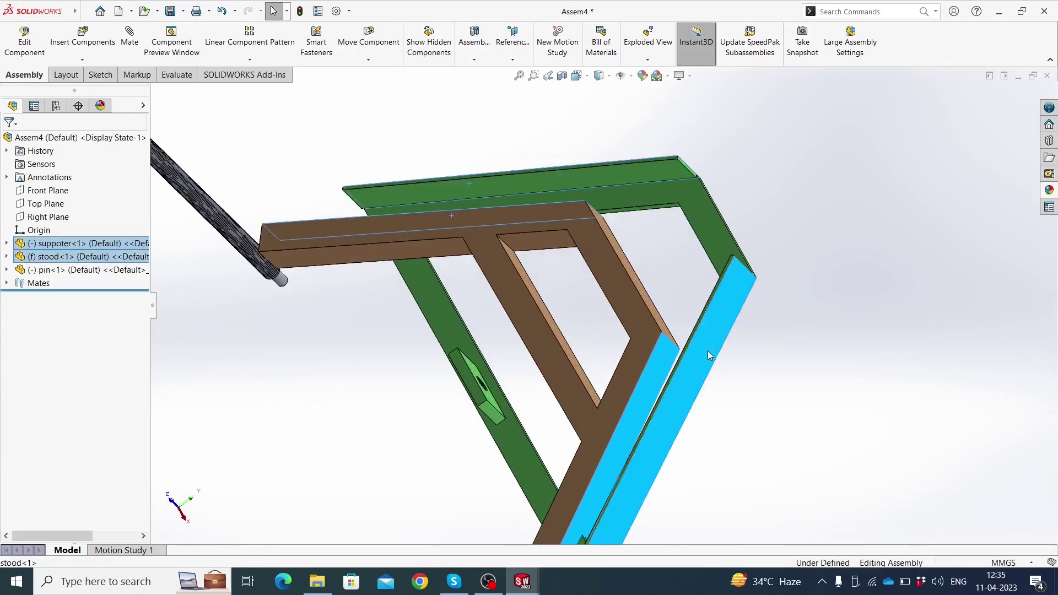
click(741, 345)
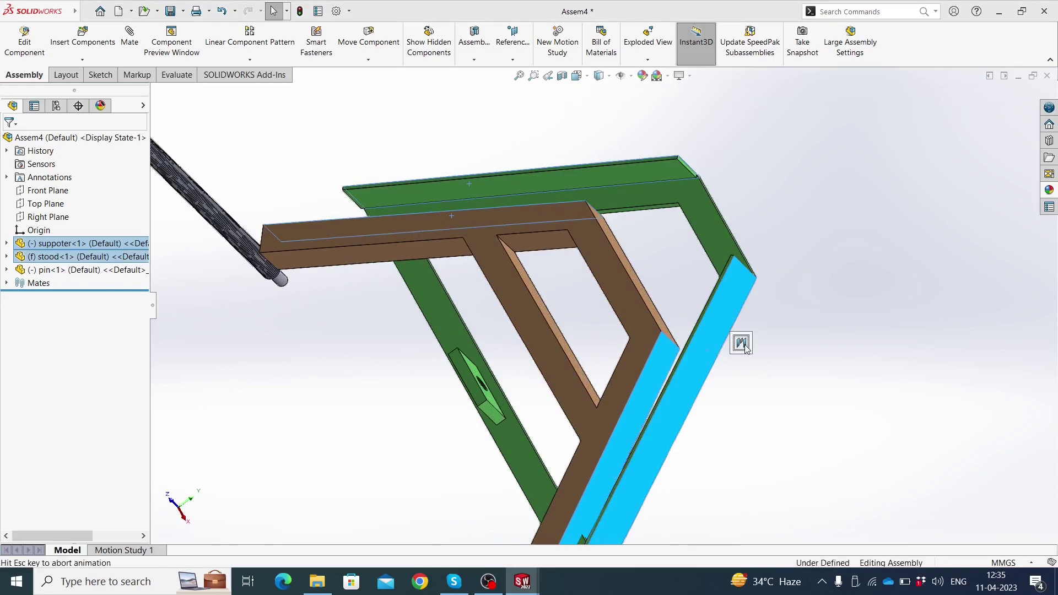
click(785, 345)
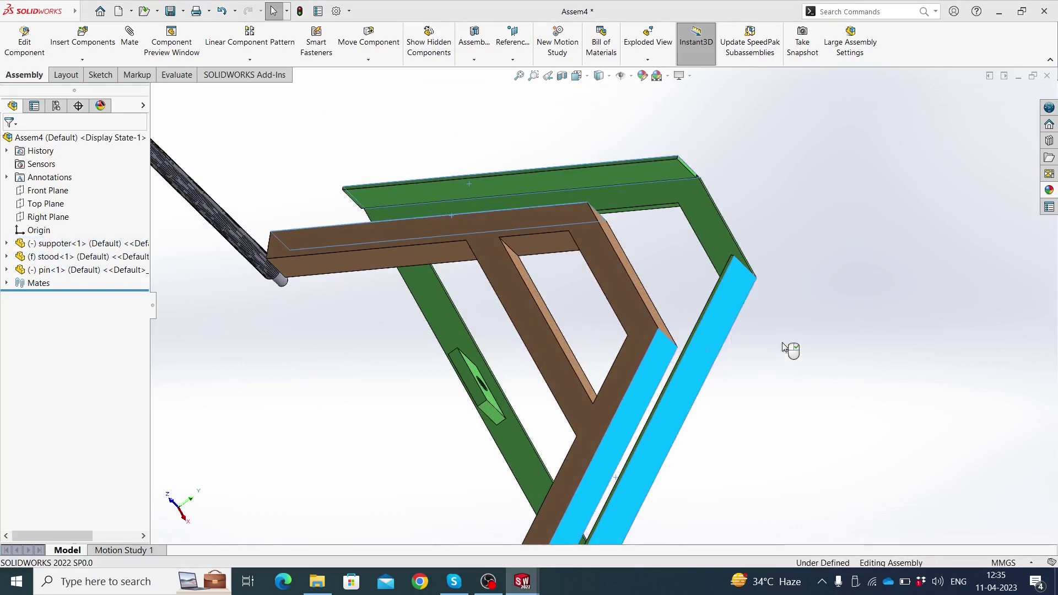
- Reorient the assembly view and bring up the move/rotate component options
scroll(654, 356, up, 5)
middle_drag(639, 329, 673, 285)
scroll(558, 312, down, 2)
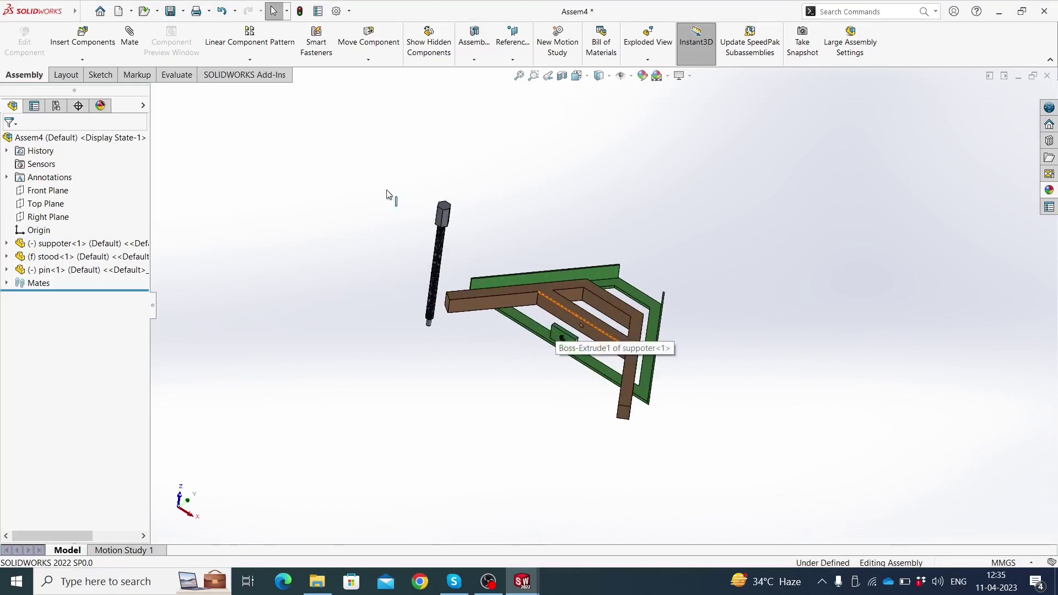
click(340, 63)
- Make the threaded pin's end concentric with the brown supporter's hole
click(370, 87)
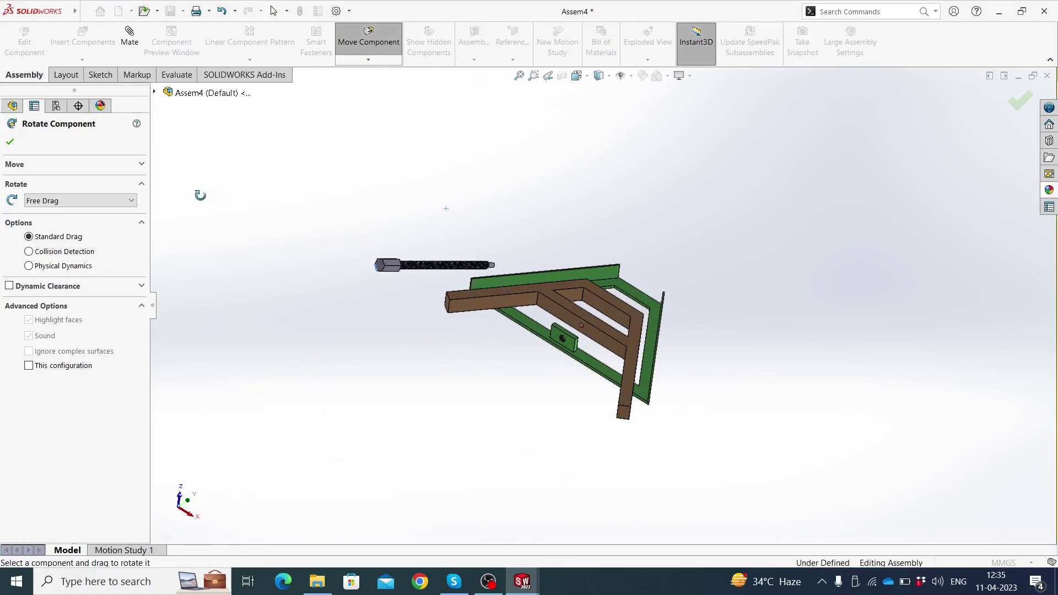
key(Escape)
scroll(559, 316, down, 2)
scroll(559, 325, down, 2)
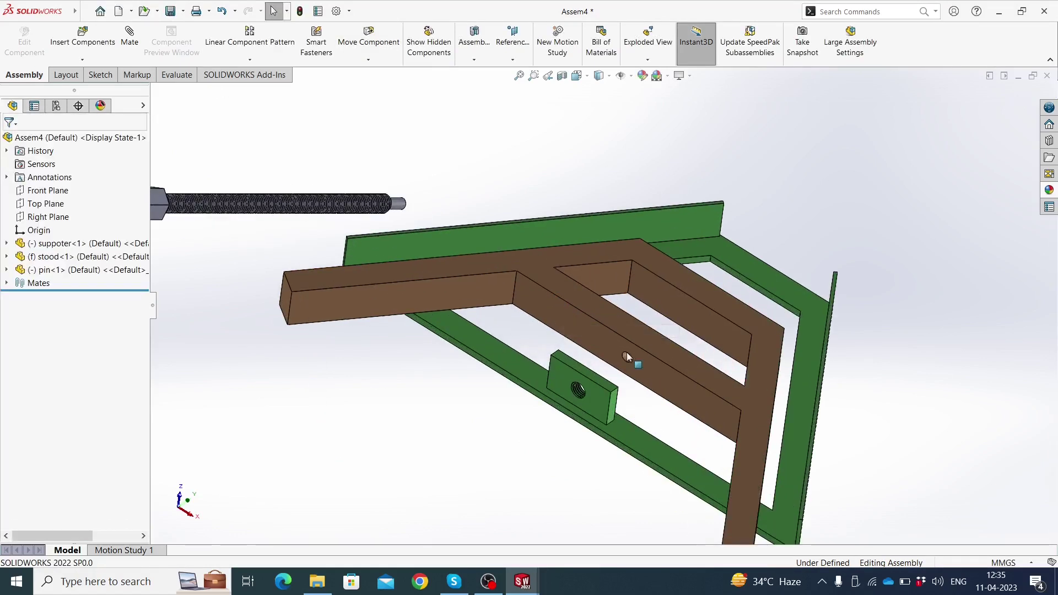
scroll(626, 359, down, 4)
click(626, 359)
scroll(571, 304, up, 5)
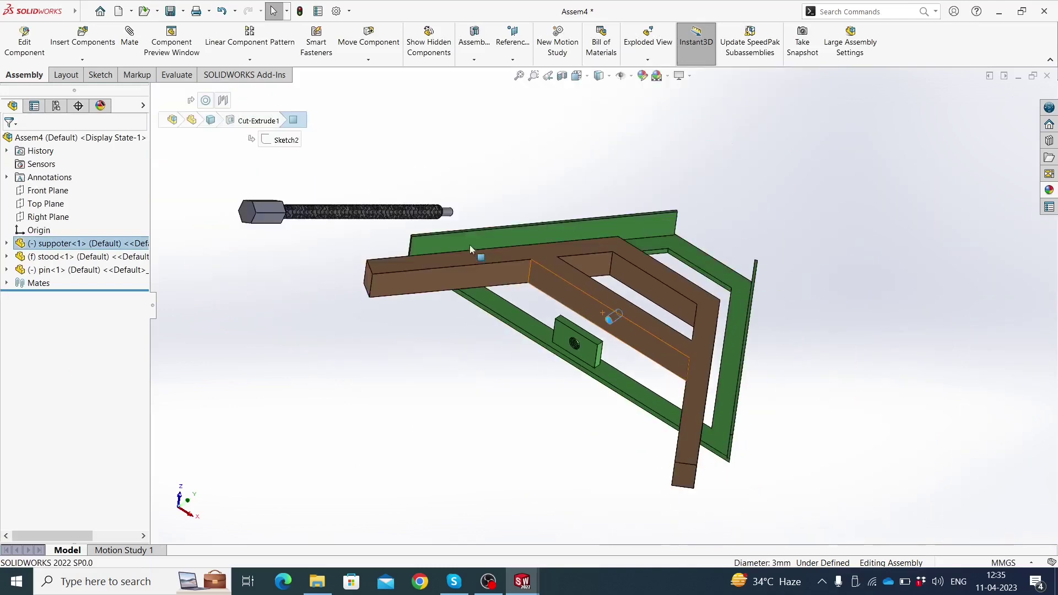
scroll(468, 237, down, 3)
scroll(464, 221, down, 2)
scroll(471, 229, down, 2)
click(477, 235)
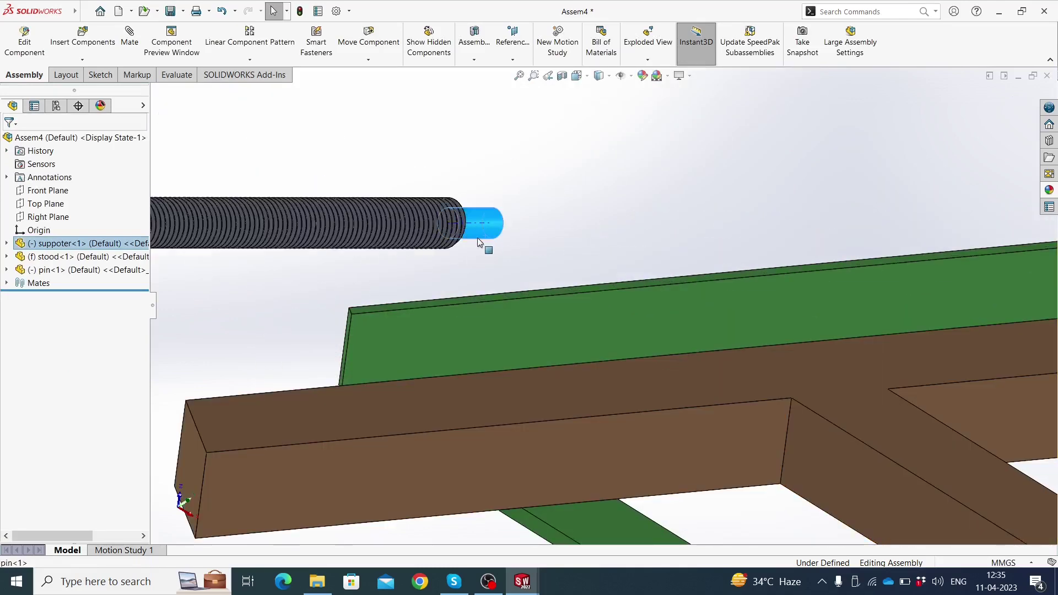
click(569, 233)
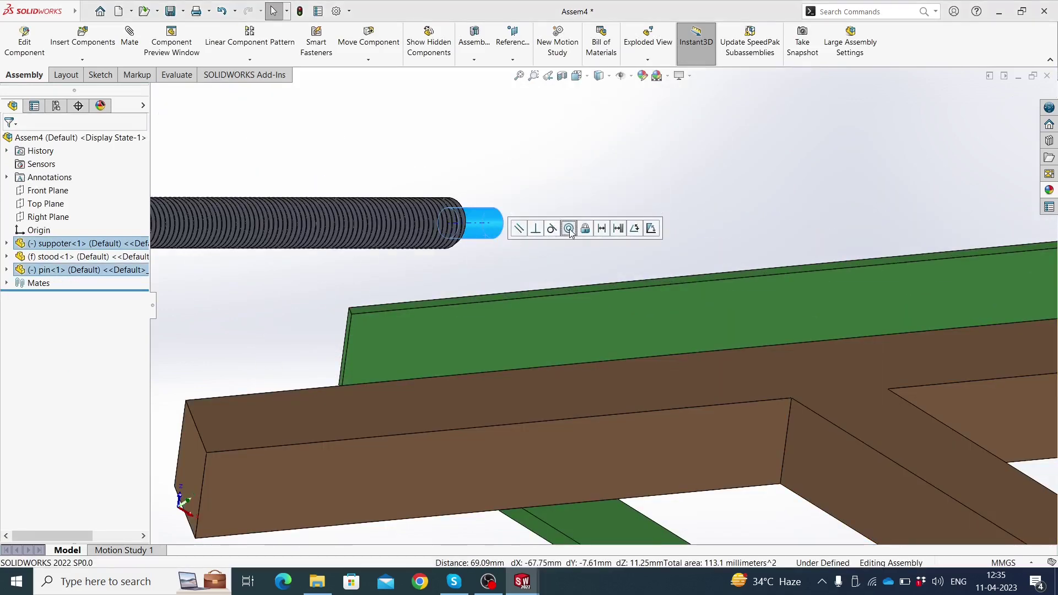
- Make the pin's shoulder face coincident with the brown supporter's side face
scroll(608, 297, up, 3)
scroll(608, 297, up, 2)
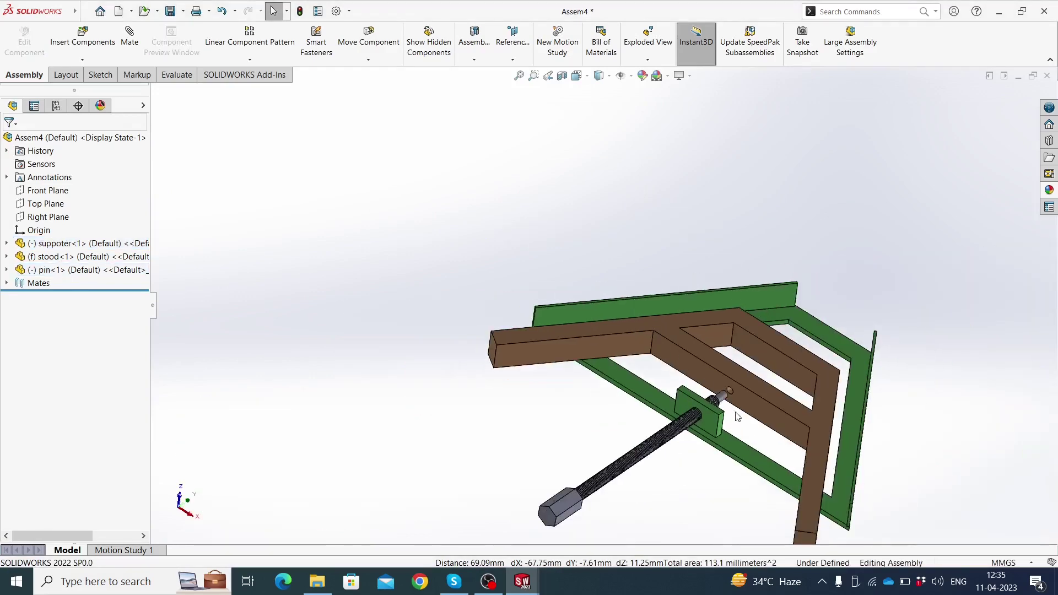
scroll(683, 341, down, 2)
scroll(685, 345, down, 2)
scroll(679, 333, down, 2)
click(679, 333)
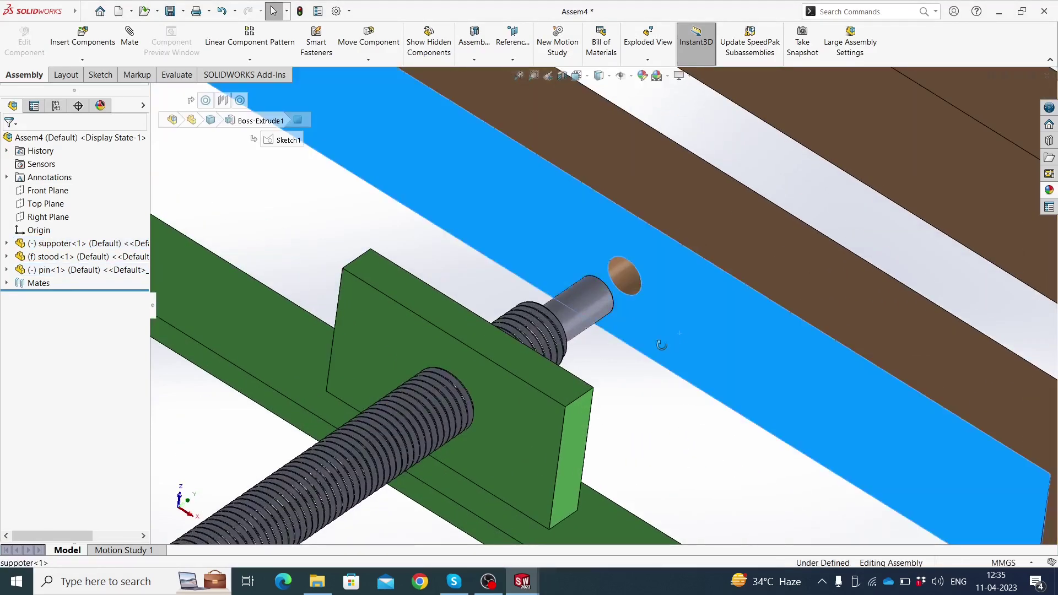
mouse_move(679, 333)
middle_down()
mouse_move(577, 429)
mouse_move(528, 325)
middle_up()
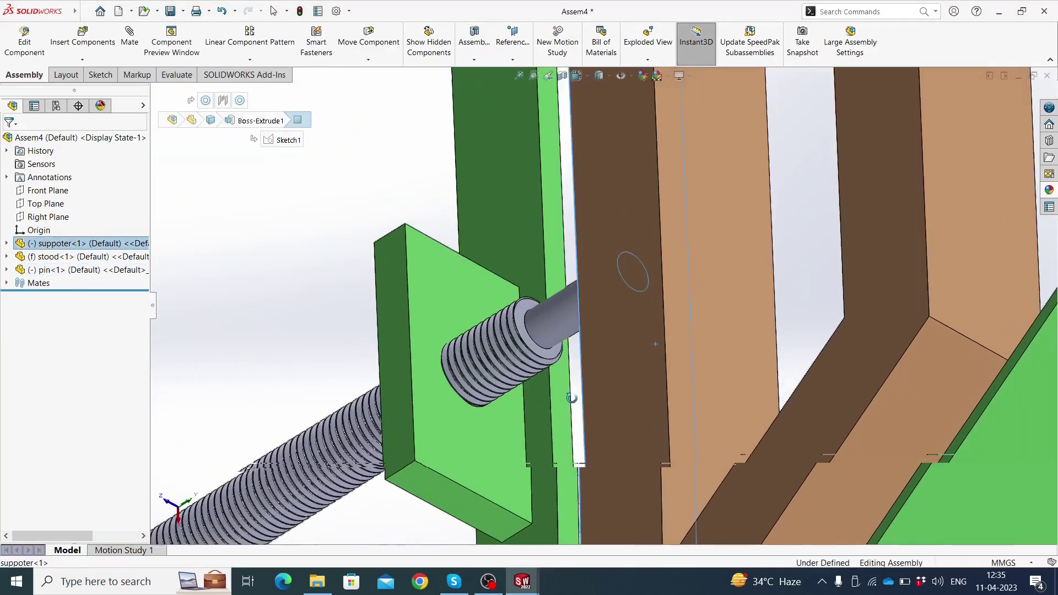
scroll(527, 325, down, 2)
ctrl+click(538, 300)
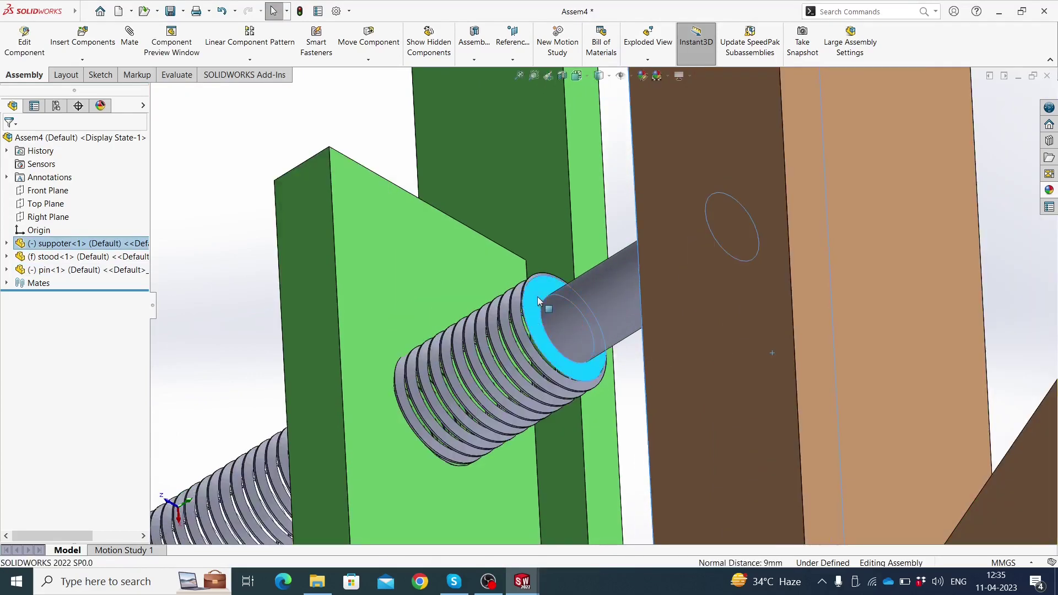
click(571, 290)
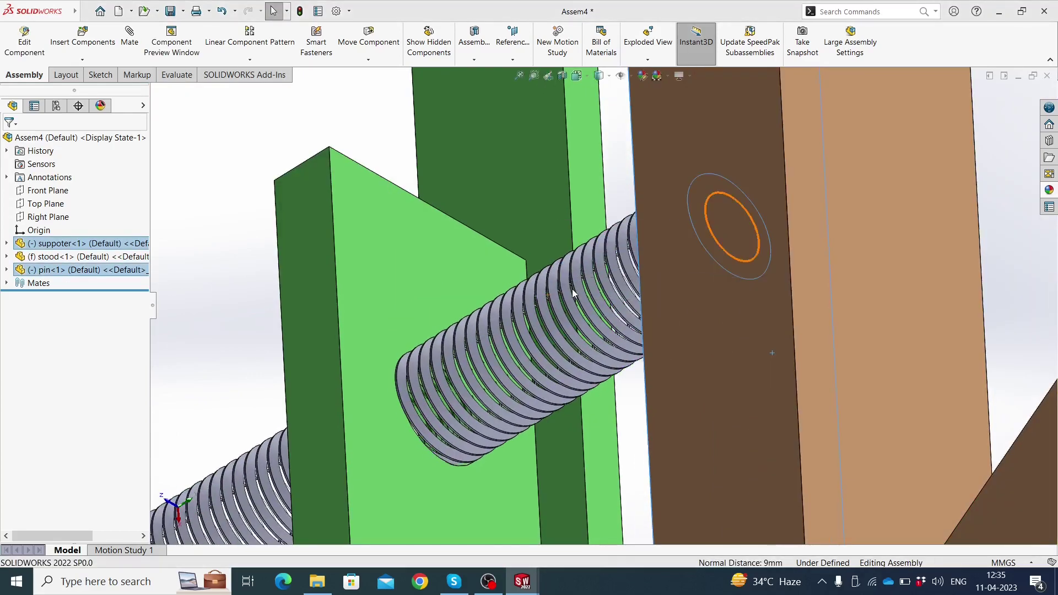
scroll(570, 309, up, 2)
scroll(570, 311, up, 2)
- Drag the brown supporter with its mated pin down-left, clear of the green stand's block
middle_drag(569, 310, 650, 264)
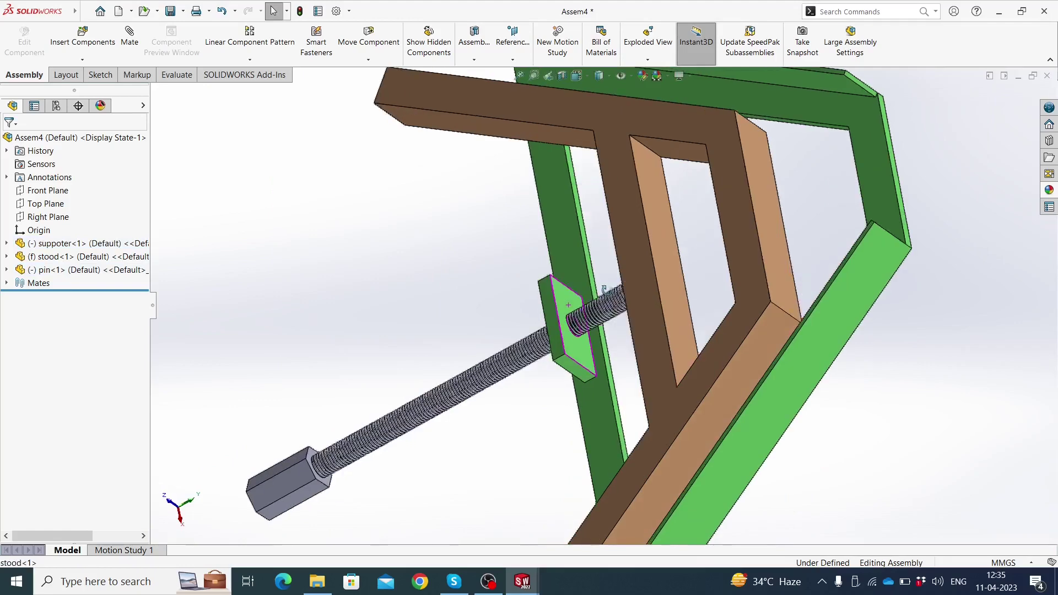
click(650, 264)
drag(619, 290, 452, 420)
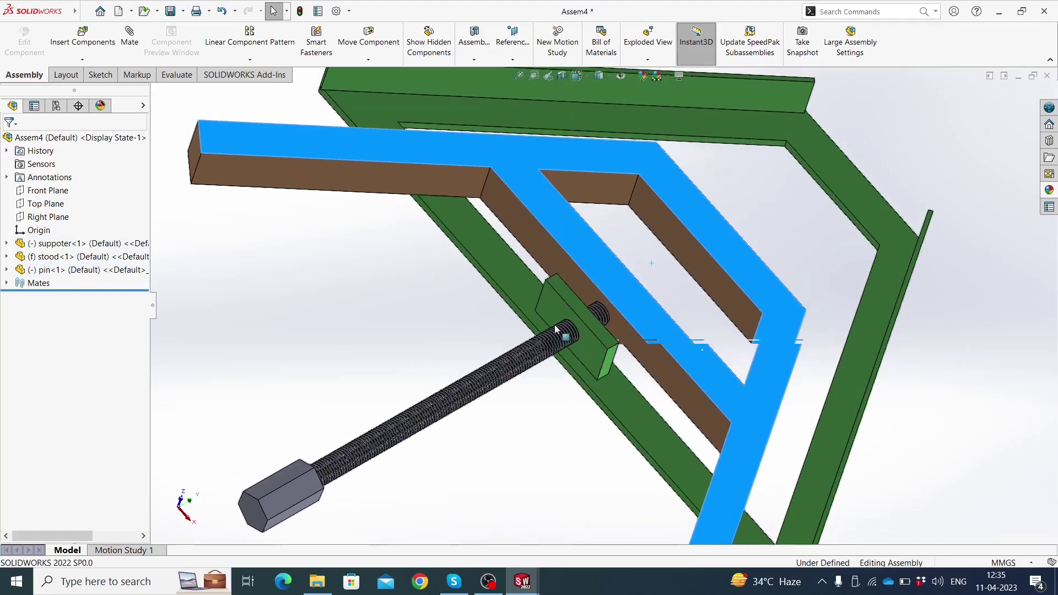
scroll(451, 420, up, 1)
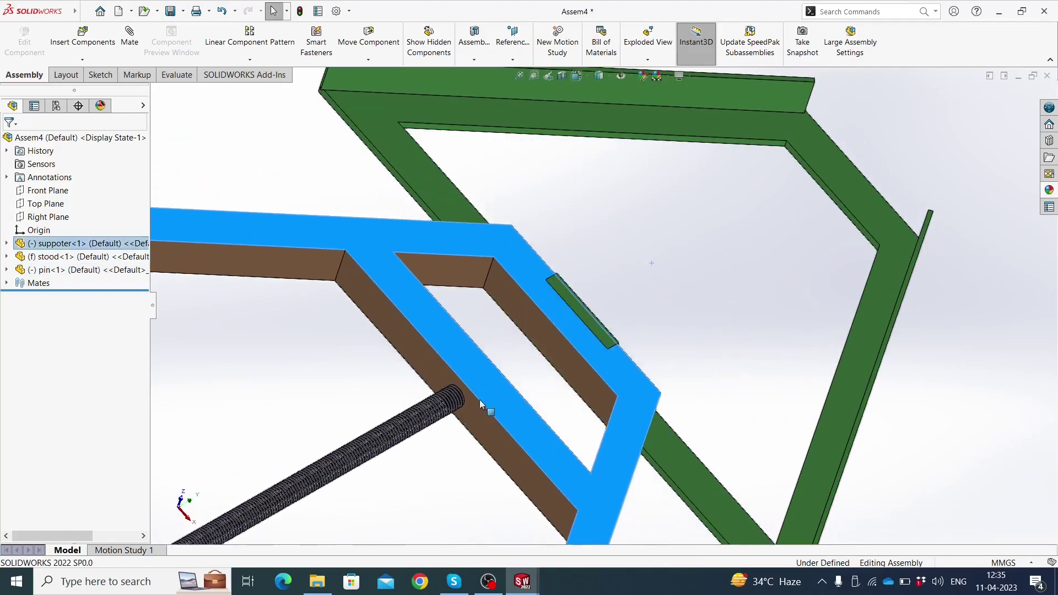
scroll(474, 410, up, 2)
scroll(489, 404, up, 1)
drag(552, 380, 493, 429)
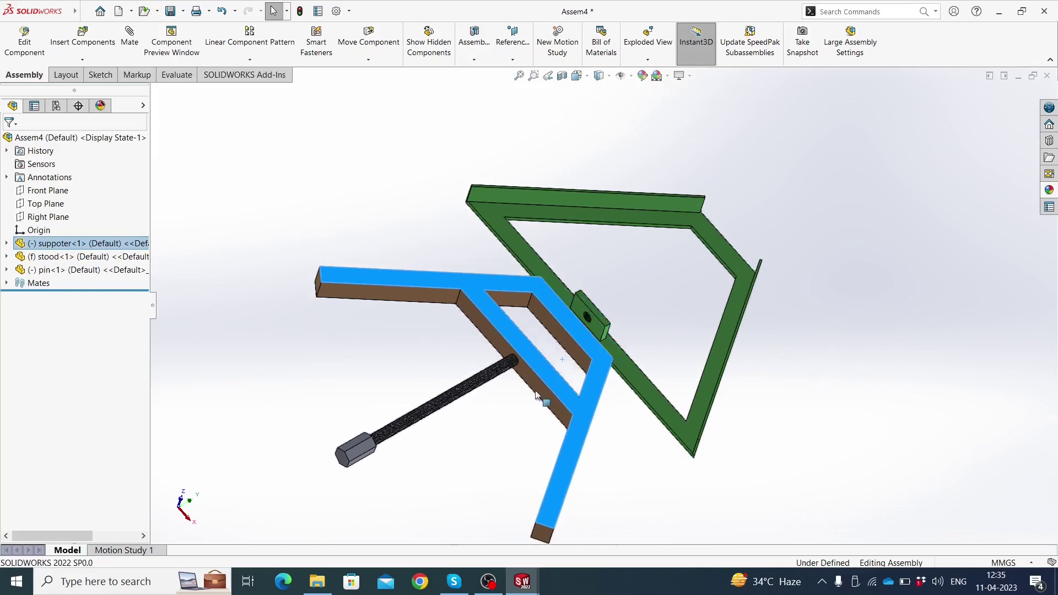
scroll(562, 384, down, 2)
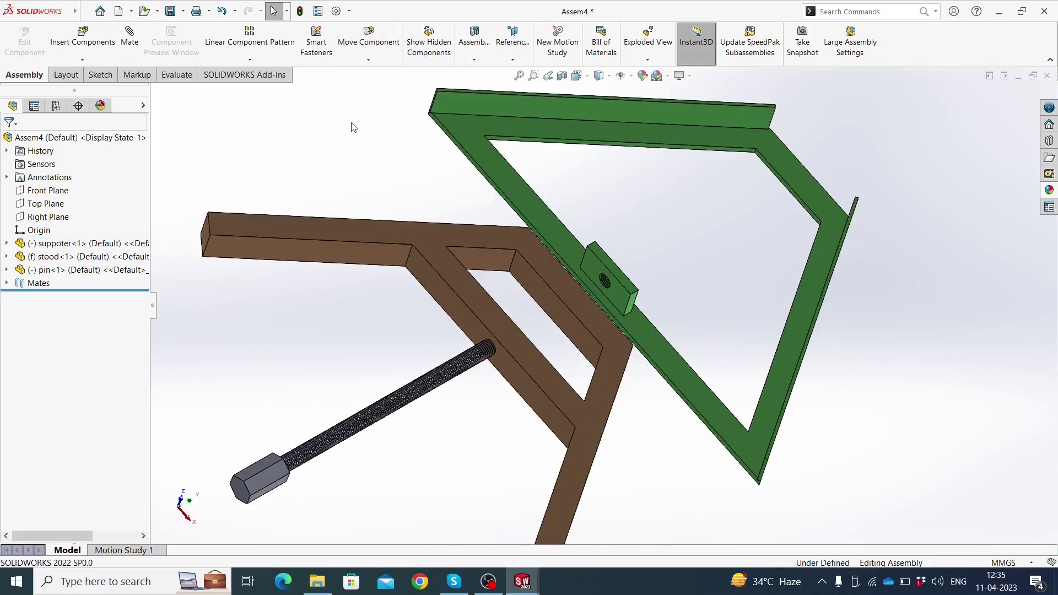
- Show the part axes and choose the Screw mechanical mate type
click(631, 76)
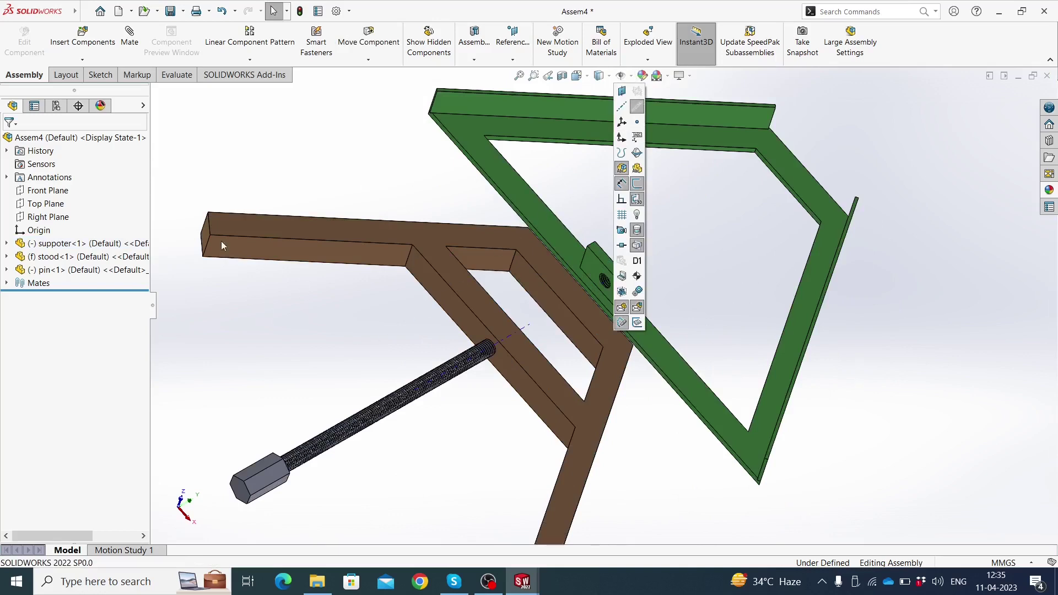
click(256, 178)
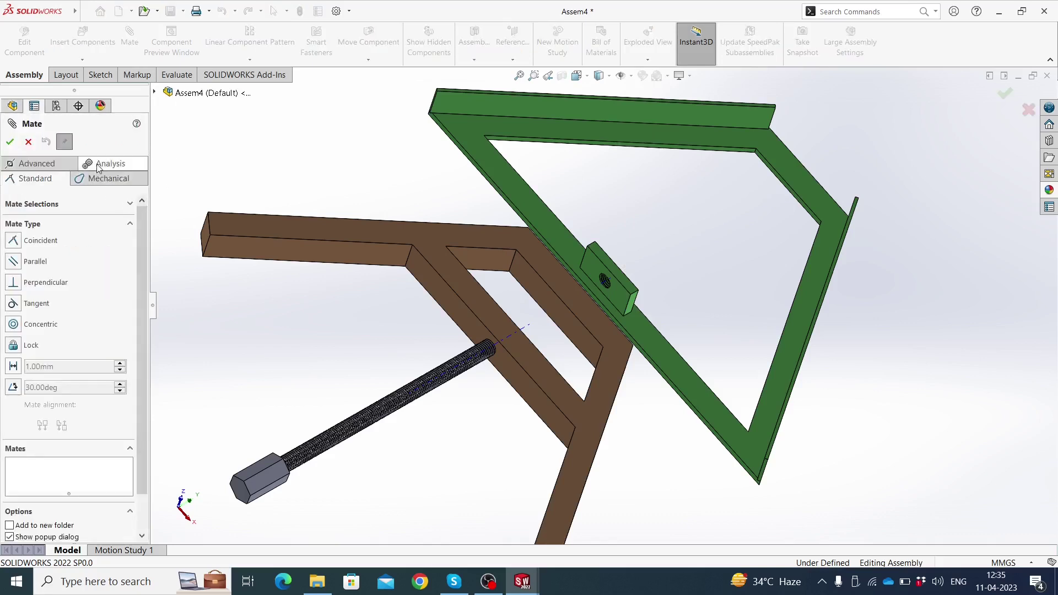
click(99, 165)
click(99, 168)
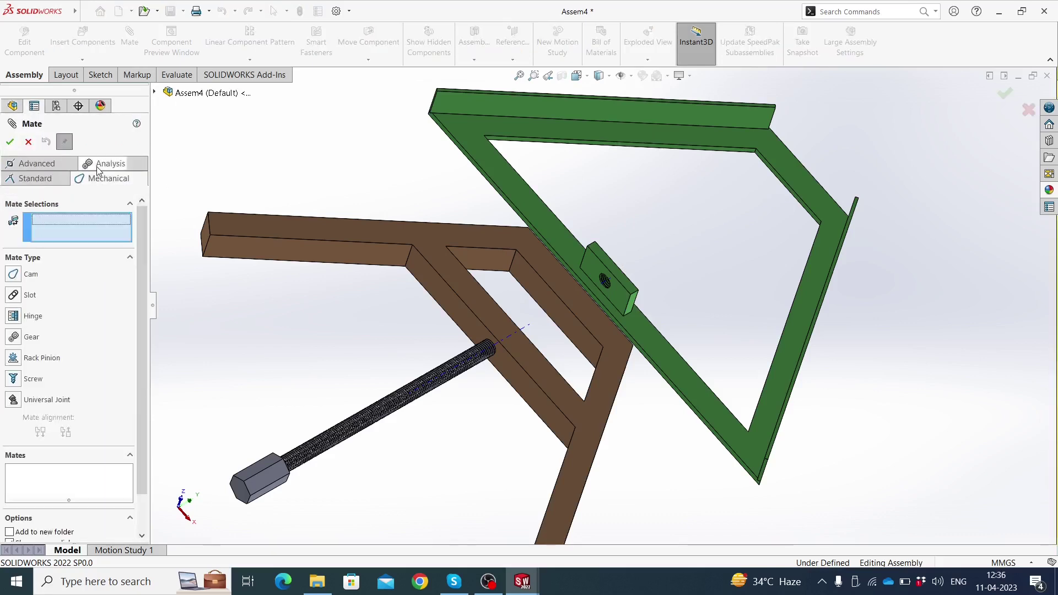
click(13, 381)
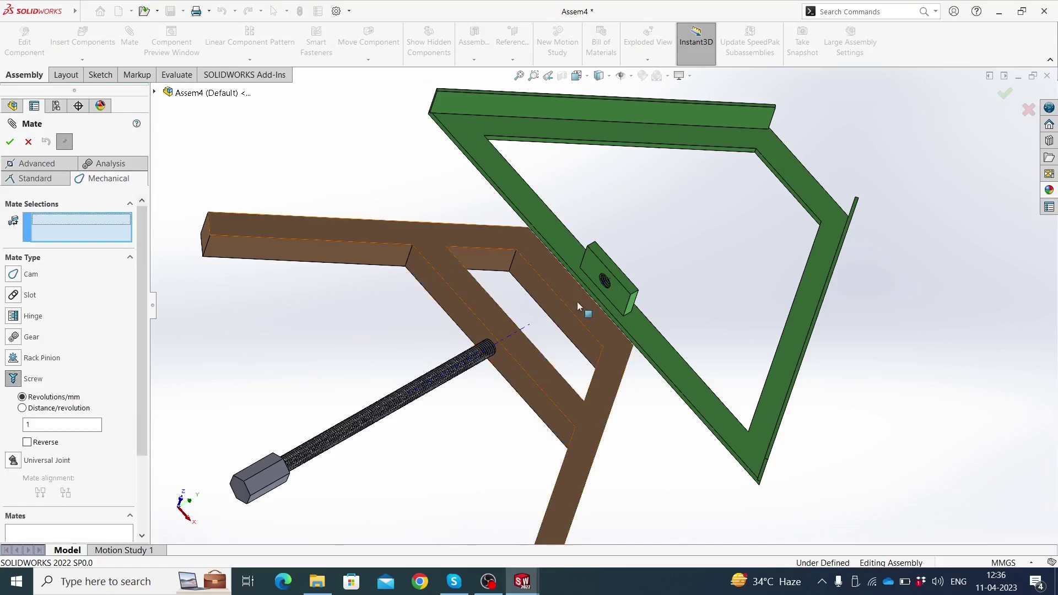
- Link the stand's threaded-hole axis and the pin's axis with a reversed Screw1 mate at 1 revolution/mm
scroll(609, 284, down, 3)
scroll(594, 292, down, 3)
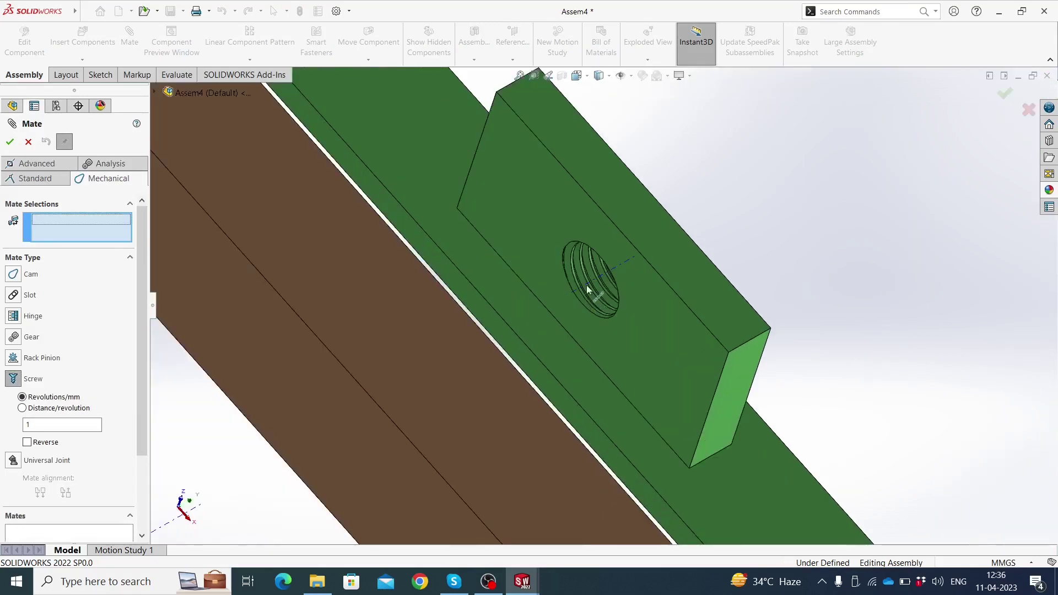
click(586, 284)
scroll(558, 325, up, 2)
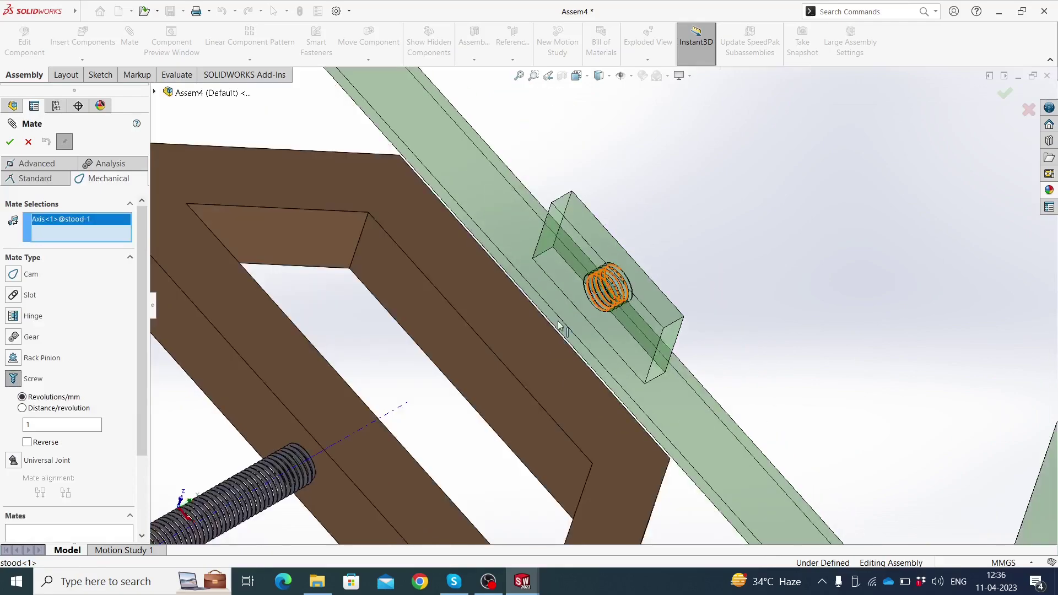
scroll(566, 352, up, 3)
scroll(566, 354, down, 1)
scroll(519, 378, down, 2)
scroll(520, 363, down, 3)
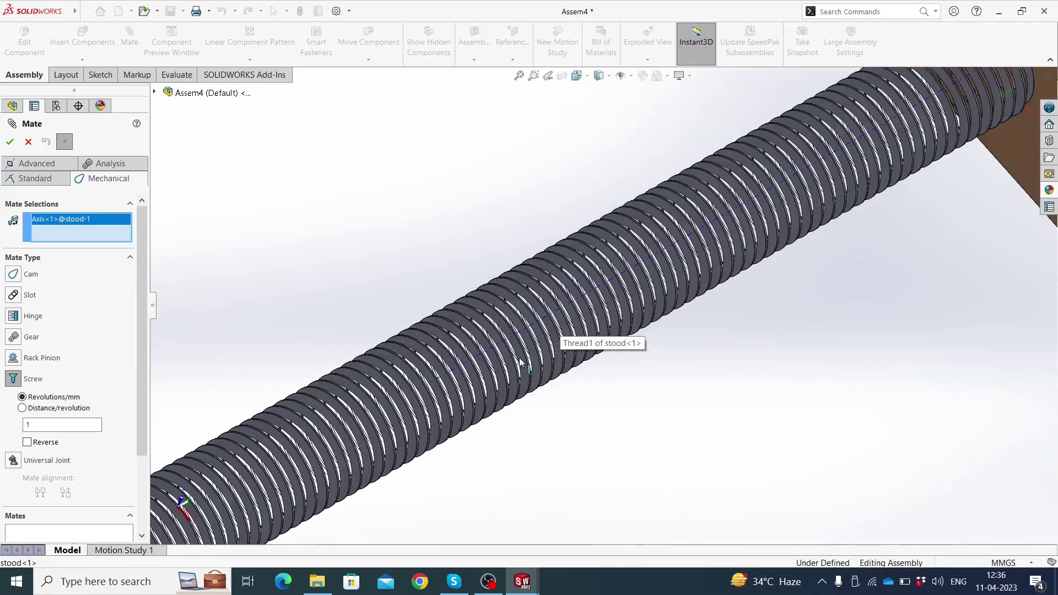
scroll(519, 361, up, 2)
scroll(518, 361, up, 1)
scroll(477, 359, down, 3)
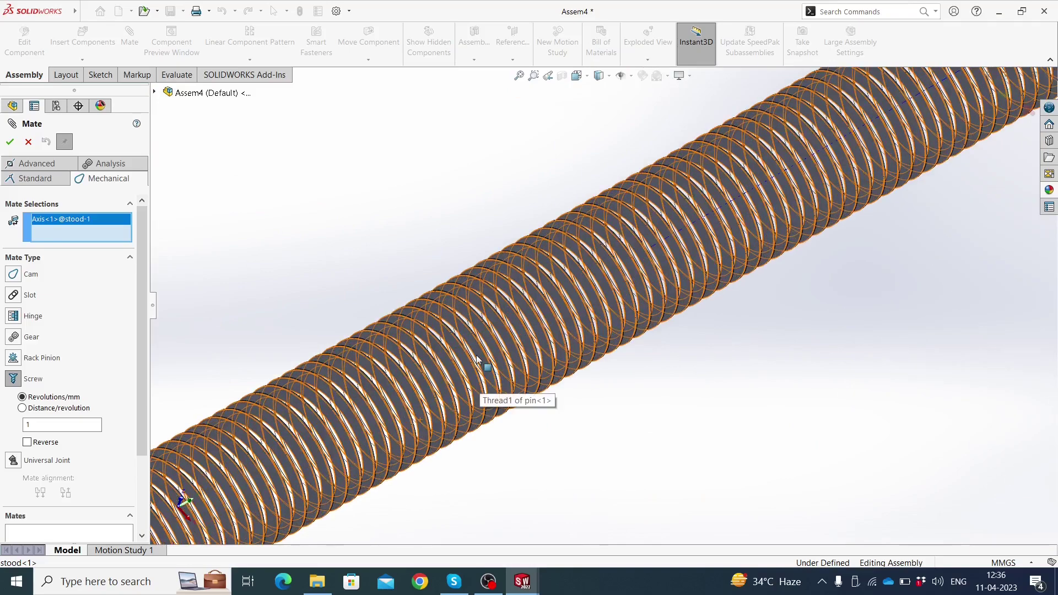
scroll(477, 359, down, 1)
scroll(743, 213, up, 2)
scroll(737, 213, up, 1)
scroll(711, 241, down, 3)
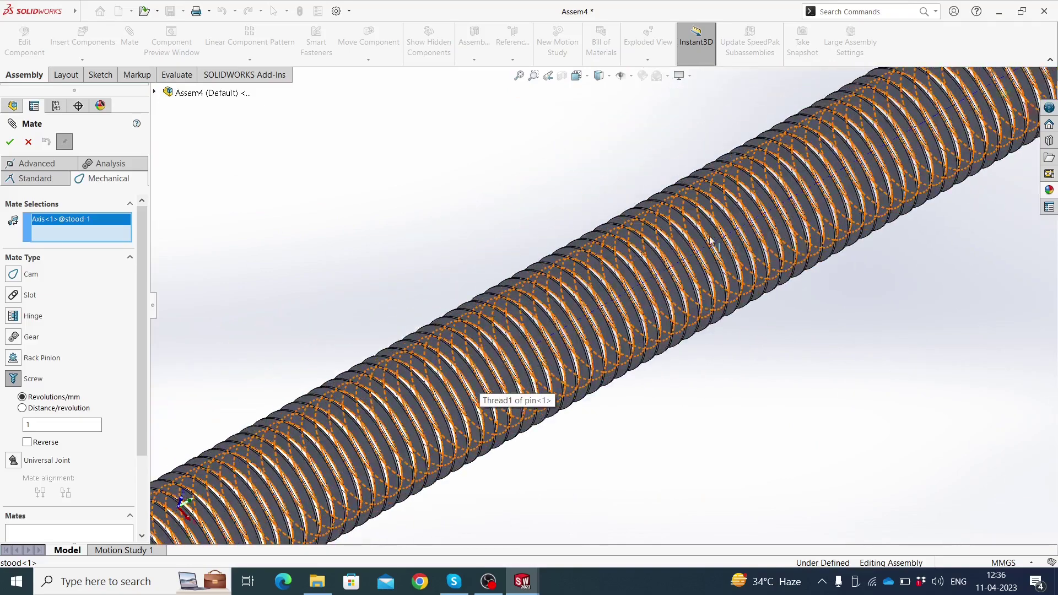
scroll(710, 240, down, 2)
scroll(687, 277, down, 2)
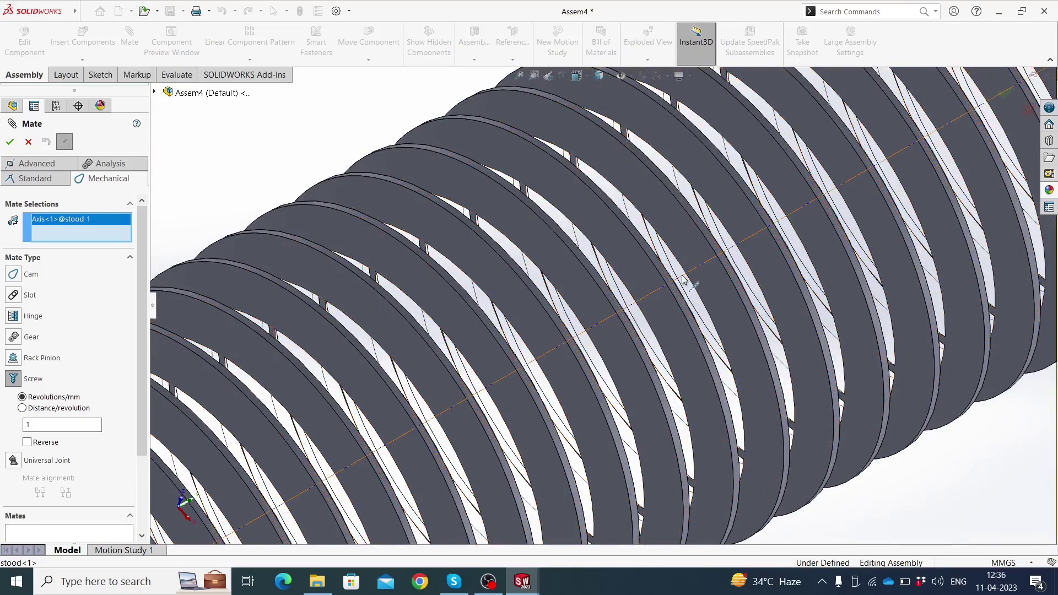
click(683, 280)
scroll(689, 268, up, 3)
scroll(650, 248, up, 3)
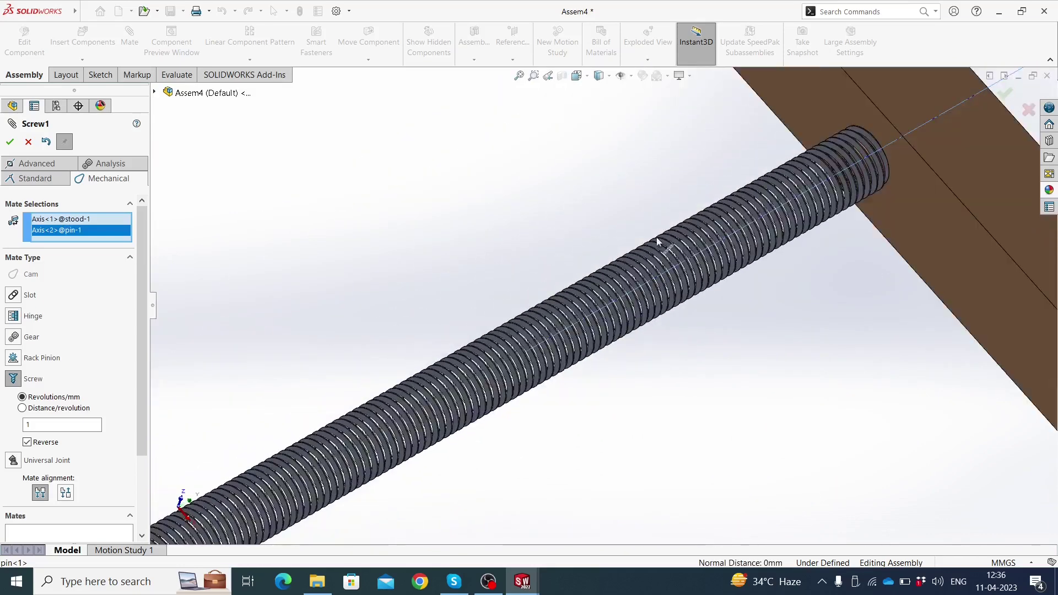
click(10, 143)
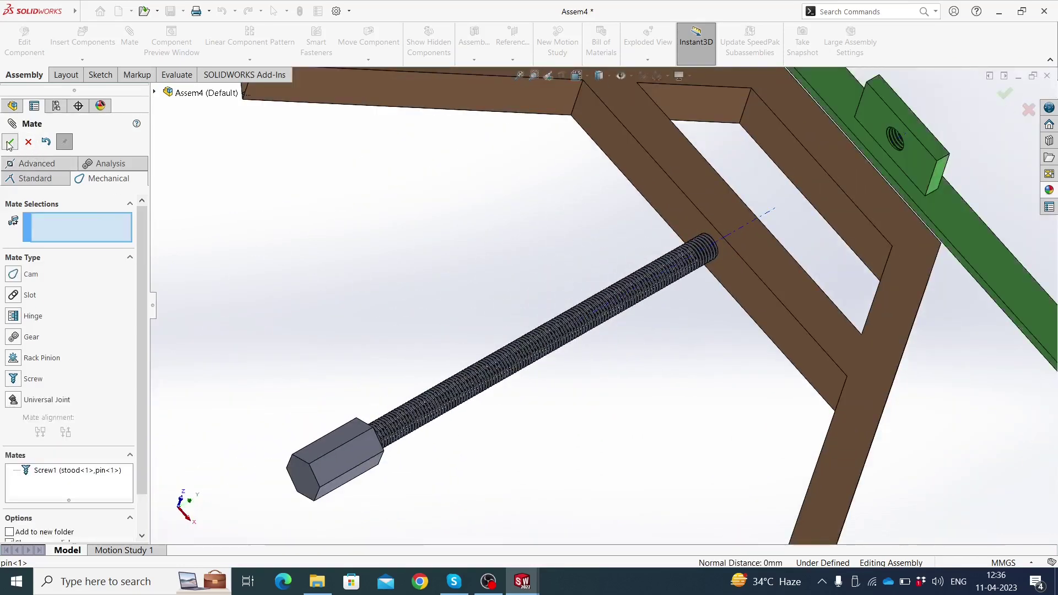
click(10, 142)
scroll(663, 365, up, 2)
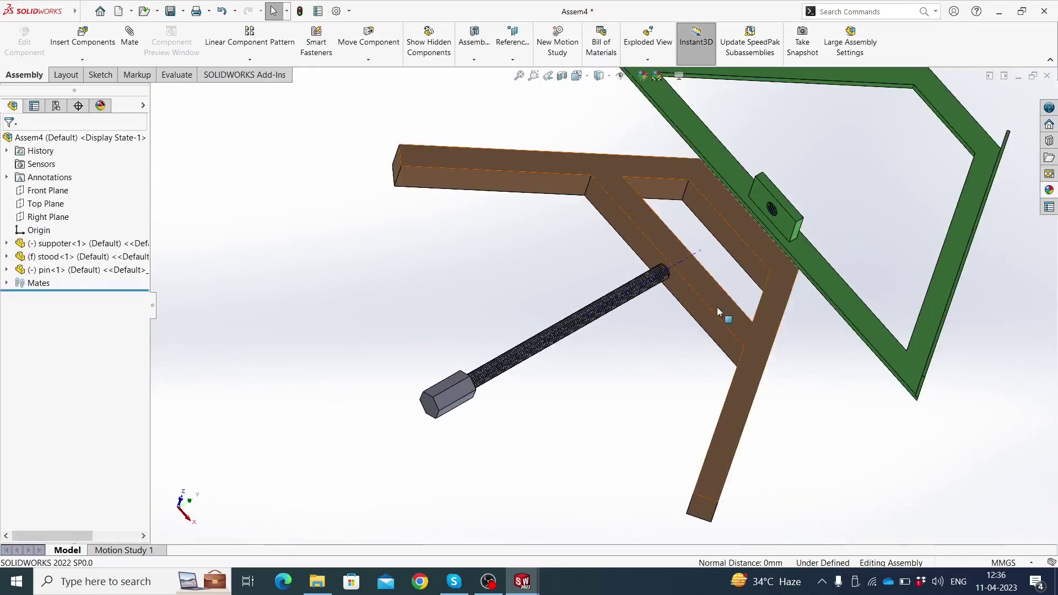
- Move the brown supporter and pin into the green stand and toggle reference geometry display
drag(718, 306, 854, 230)
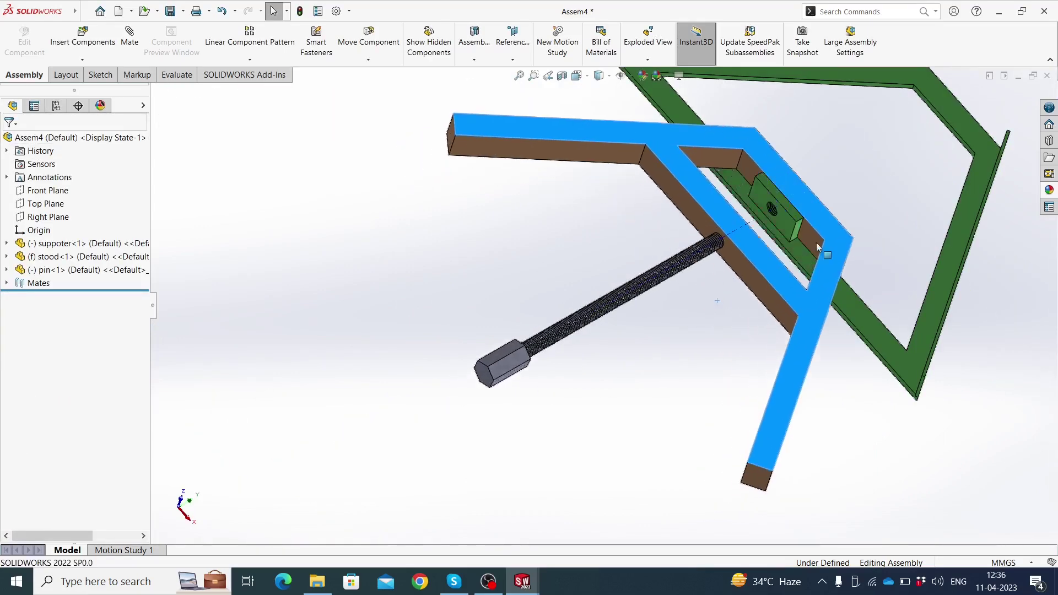
scroll(849, 237, up, 3)
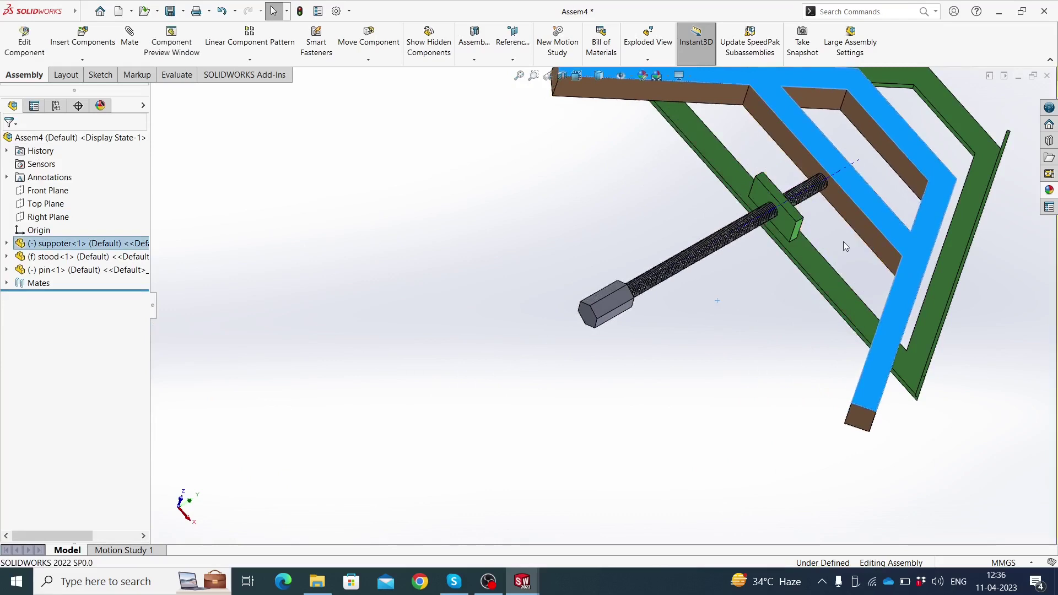
drag(853, 229, 775, 290)
middle_drag(777, 294, 610, 107)
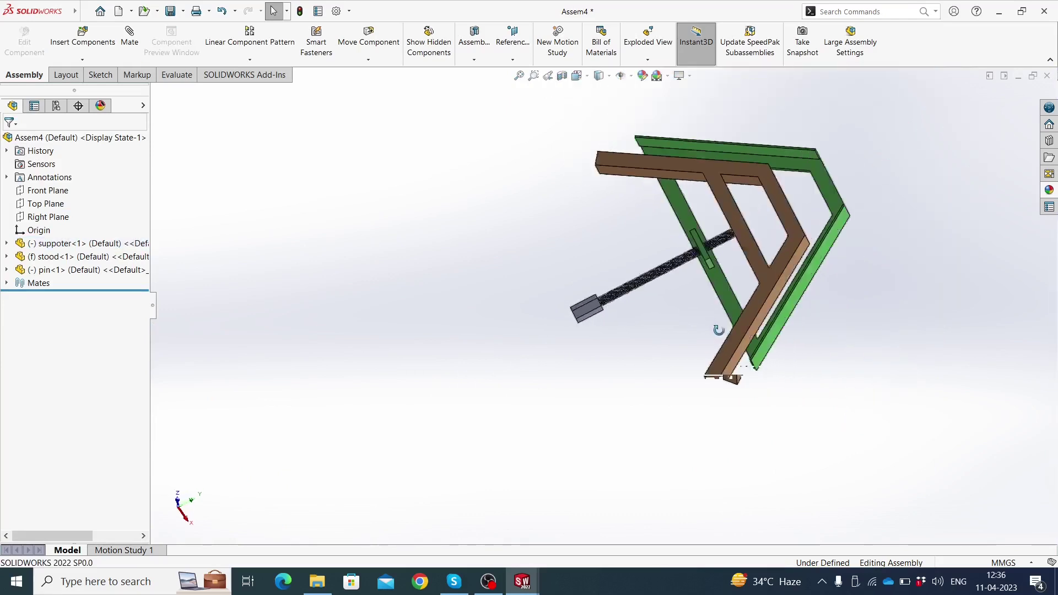
click(632, 77)
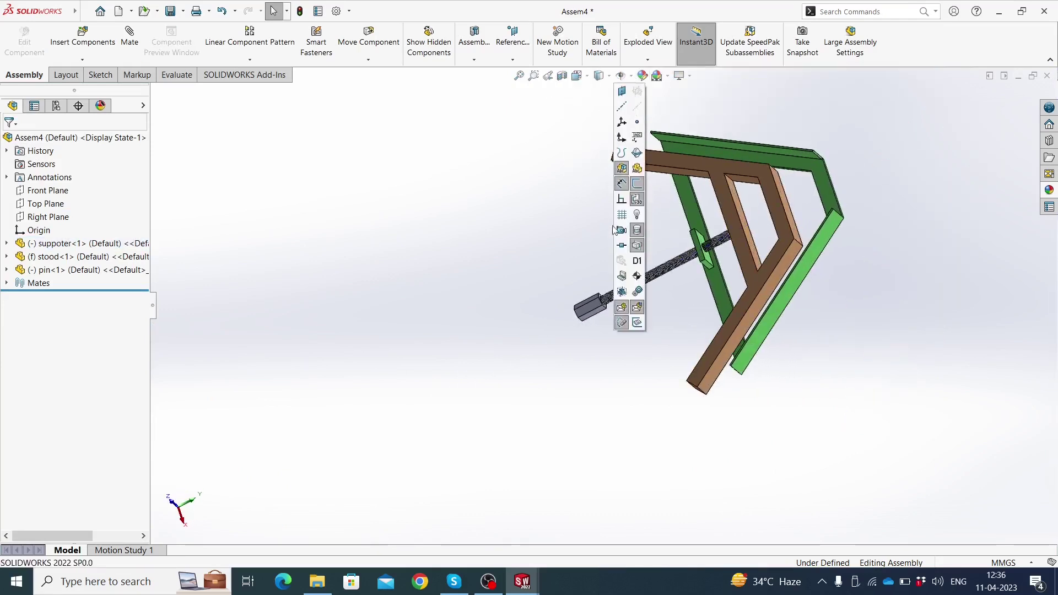
middle_drag(604, 264, 645, 229)
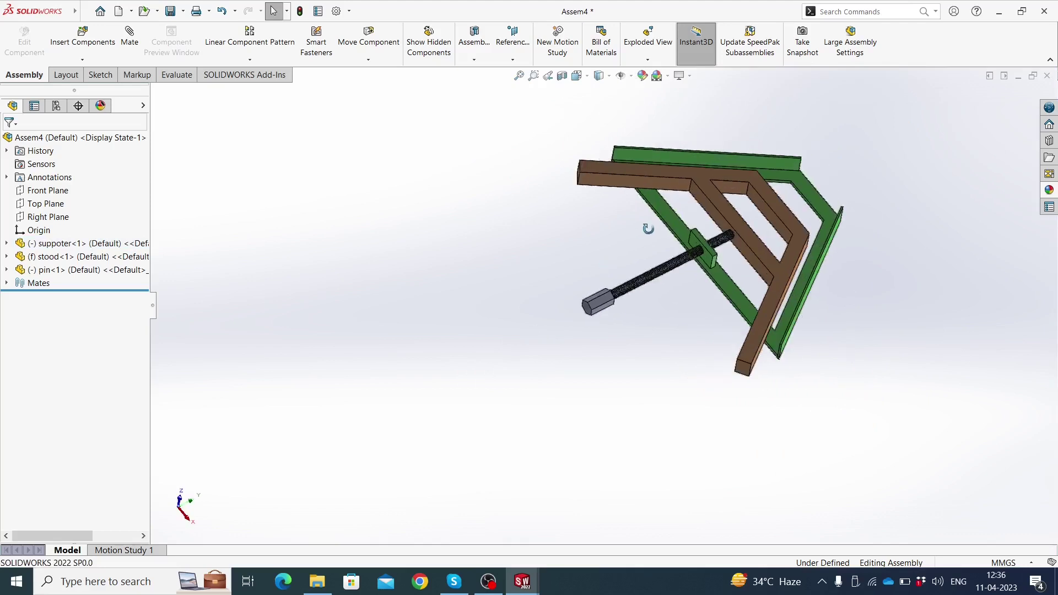
scroll(618, 314, down, 2)
scroll(600, 331, down, 4)
- Spin the pin and drag the supporter to test the Screw mate, then fit the assembly in view
mouse_move(592, 346)
mouse_down()
mouse_move(576, 238)
mouse_move(616, 333)
mouse_move(594, 219)
mouse_move(608, 229)
mouse_move(539, 314)
mouse_move(641, 297)
mouse_move(553, 211)
mouse_up()
scroll(595, 340, up, 3)
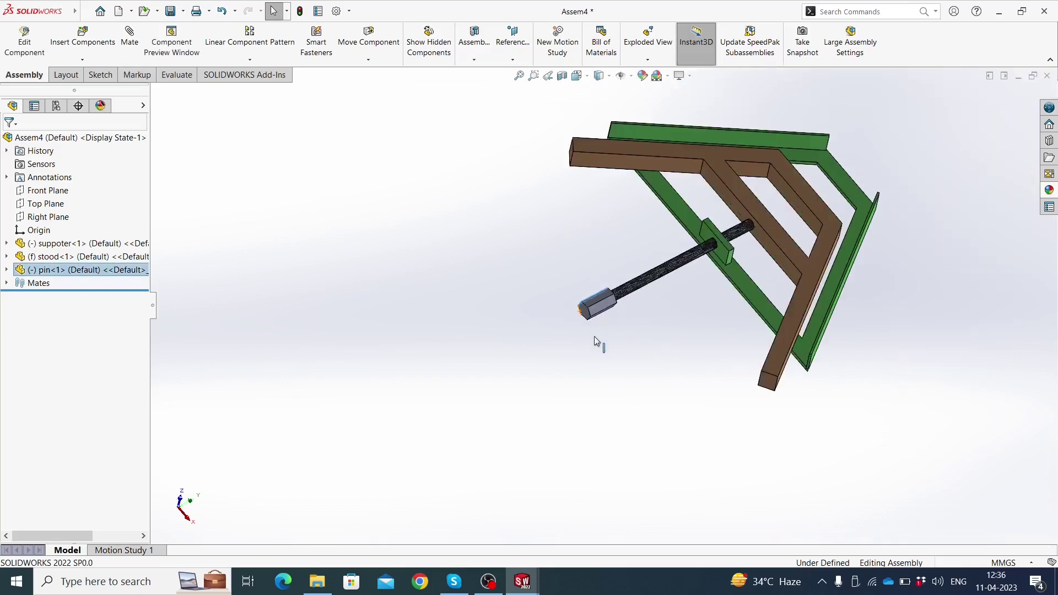
mouse_move(601, 334)
middle_down()
mouse_move(616, 335)
mouse_move(619, 321)
middle_up()
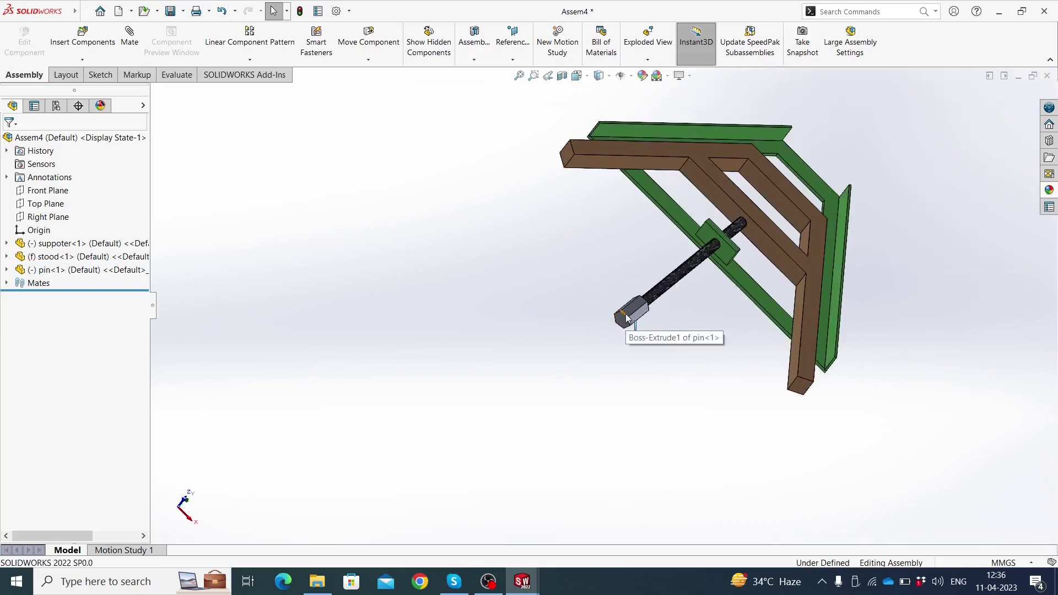
mouse_move(630, 320)
mouse_down()
mouse_move(572, 282)
mouse_move(586, 359)
mouse_move(573, 254)
mouse_move(534, 251)
mouse_move(580, 255)
mouse_move(524, 340)
mouse_move(528, 309)
mouse_up()
drag(610, 371, 644, 263)
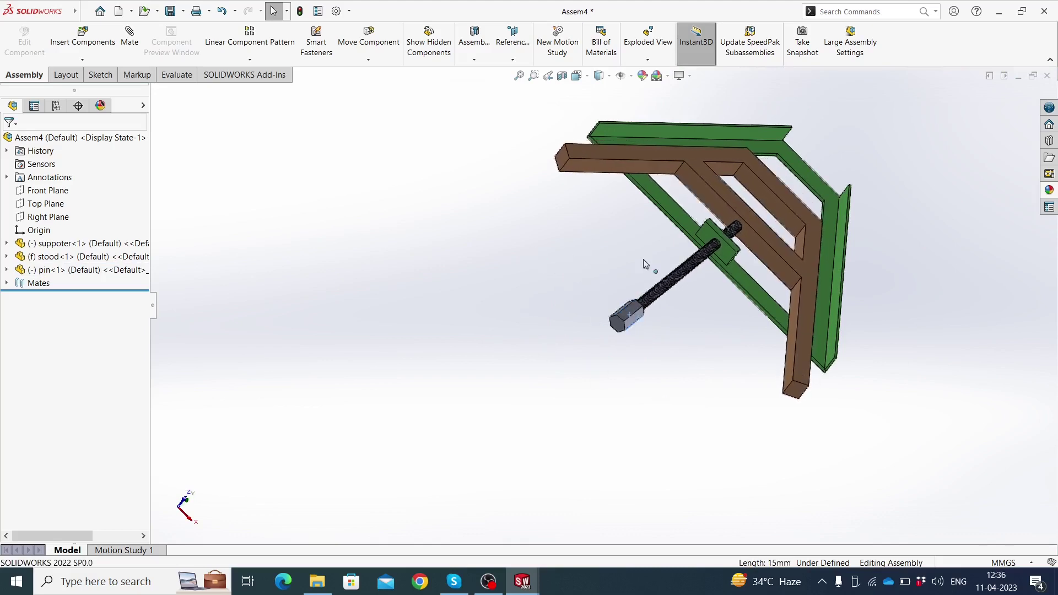
mouse_move(696, 409)
mouse_down()
mouse_move(623, 356)
mouse_move(551, 205)
mouse_up()
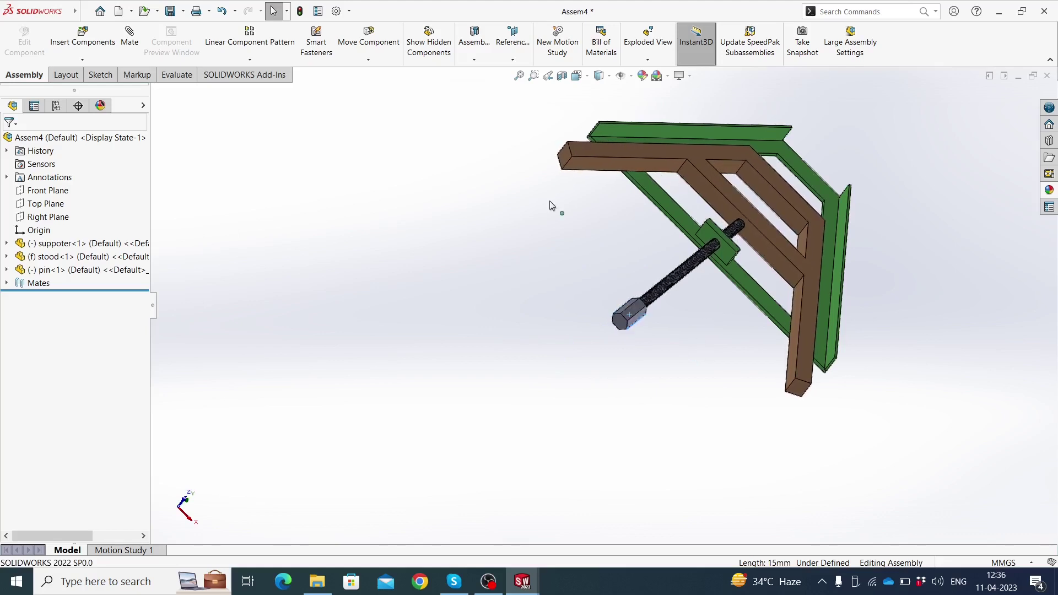
mouse_move(557, 305)
mouse_down()
mouse_move(575, 243)
mouse_move(755, 250)
mouse_up()
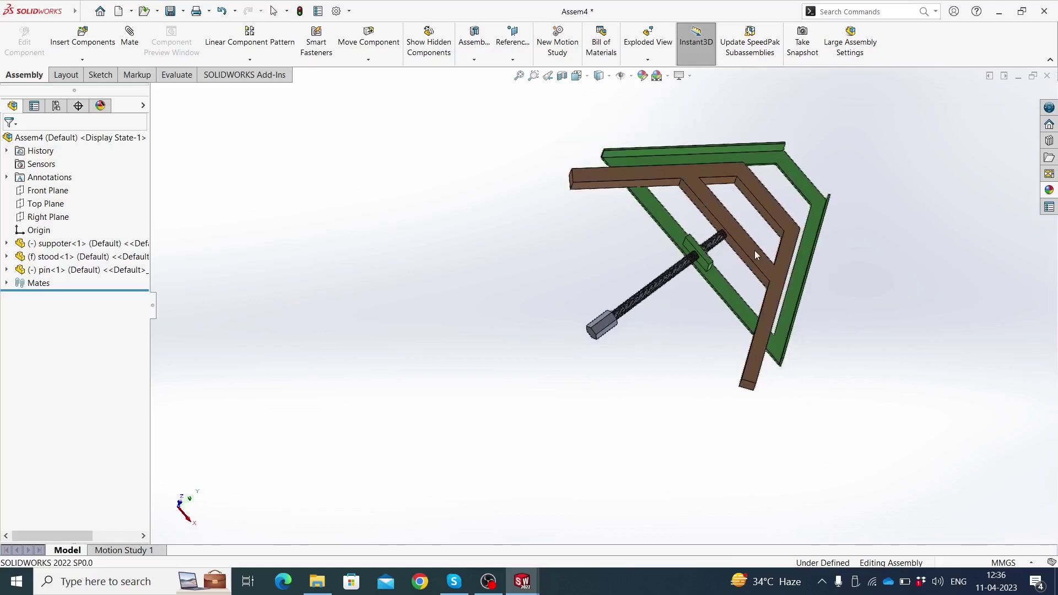
key(f)
mouse_move(771, 205)
middle_down()
mouse_move(718, 329)
mouse_move(640, 385)
middle_up()
scroll(718, 329, up, 3)
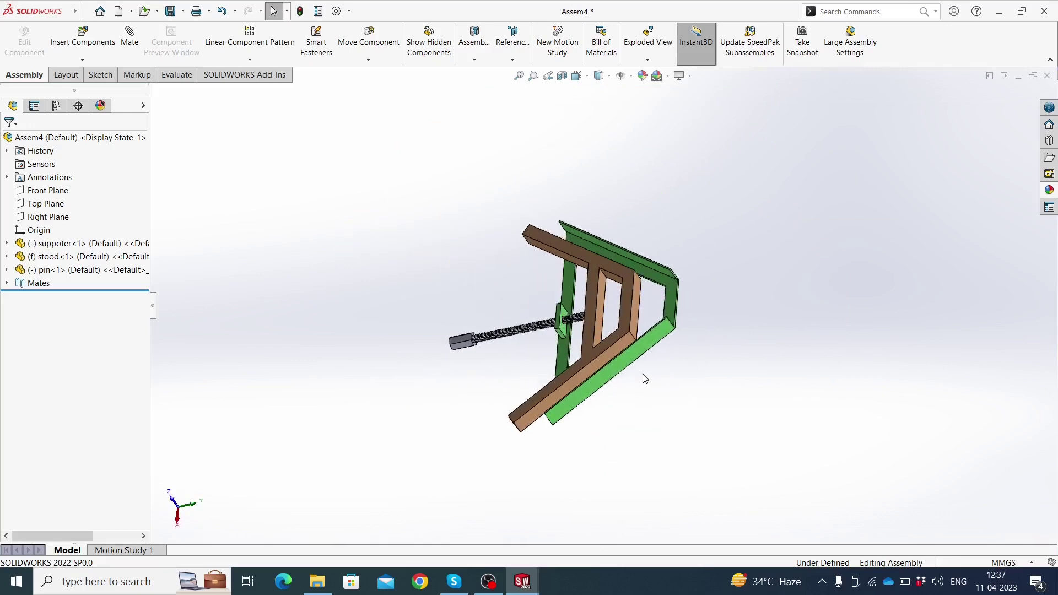
scroll(644, 378, down, 3)
middle_drag(640, 382, 651, 373)
click(560, 296)
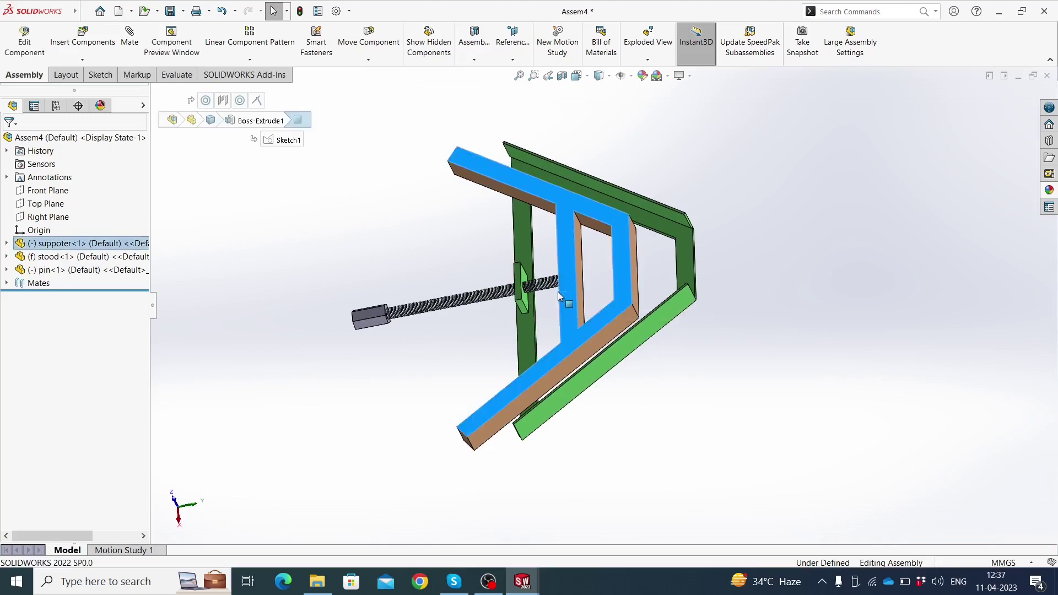